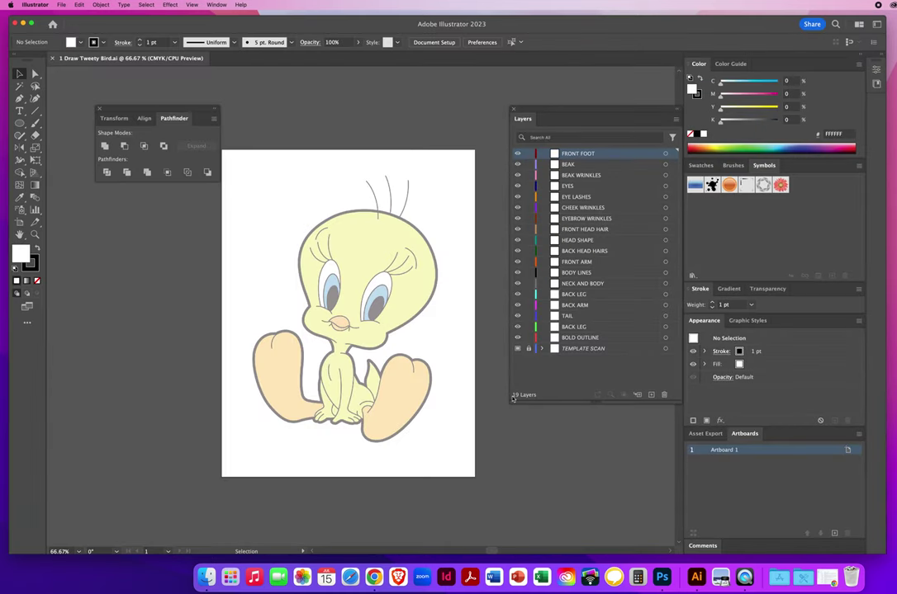
# - Make FRONT FOOT the active layer and set the fill to none for tracing the bird's front foot
pyautogui.press('z')
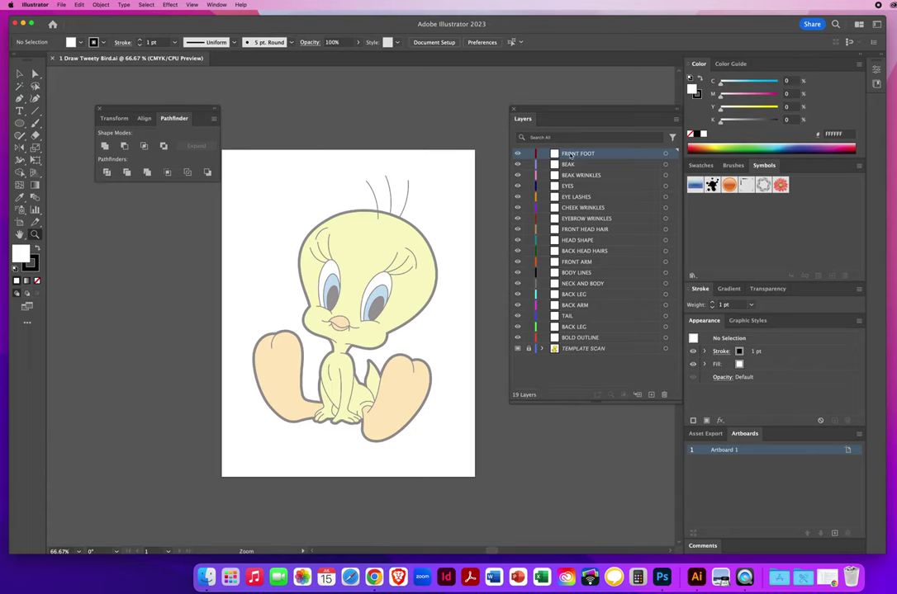
pyautogui.click(395, 374)
pyautogui.click(361, 344)
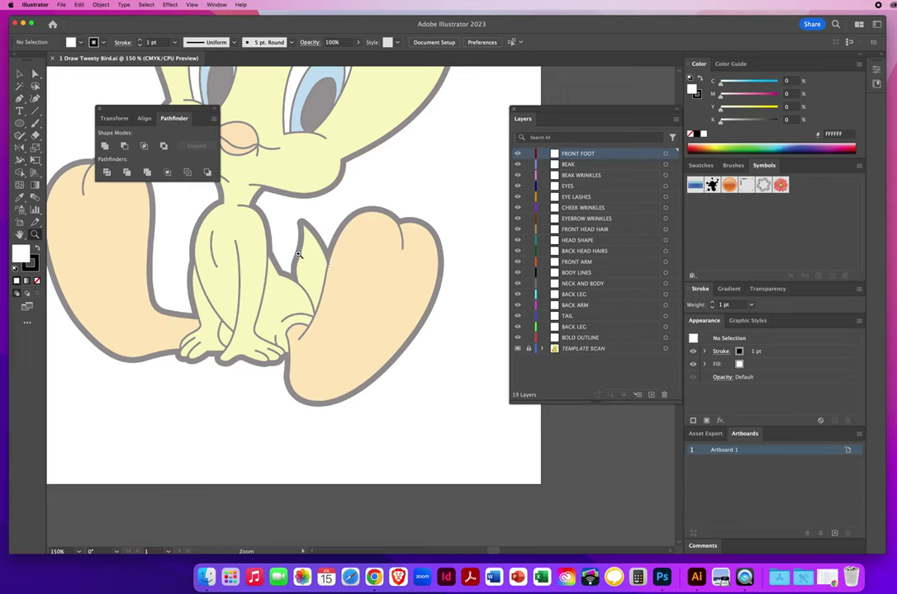
pyautogui.click(619, 339)
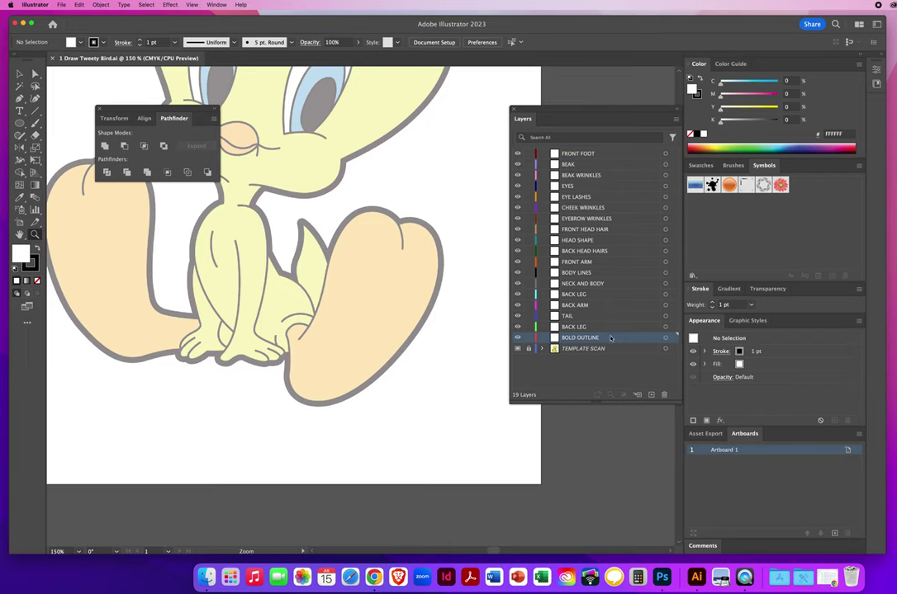
pyautogui.click(586, 153)
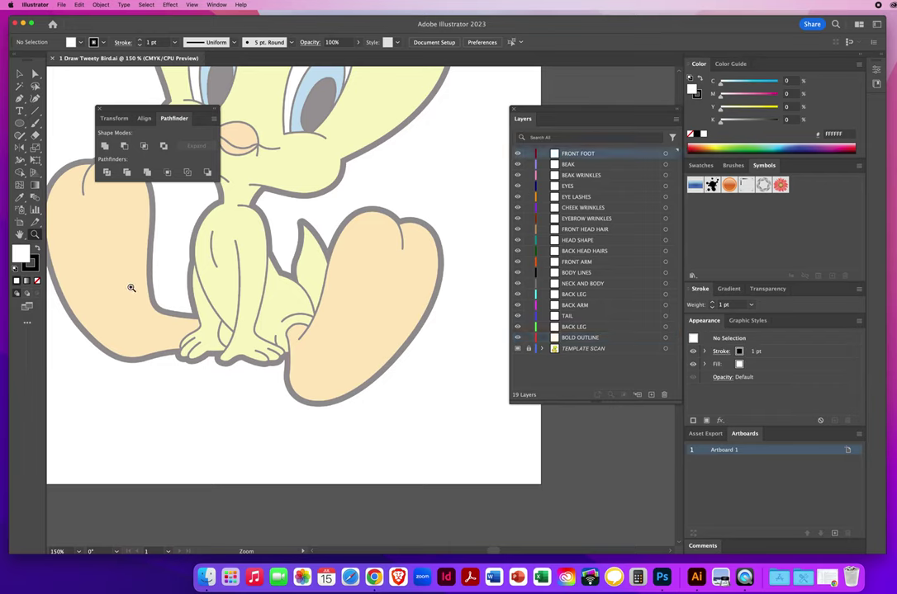
pyautogui.press('/')
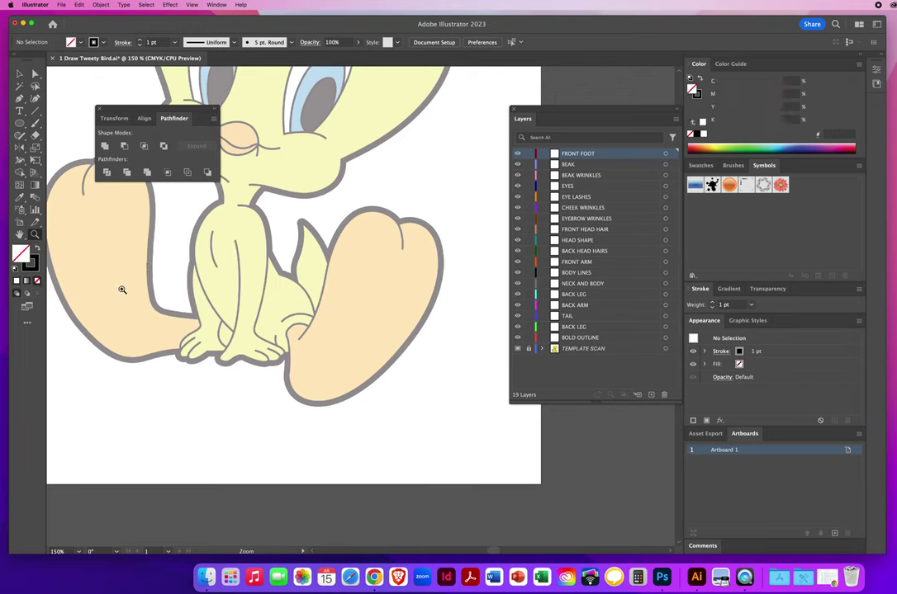
# - Trace the front foot's inner edge with the Pen tool, from the ankle crease up over the first toe to the toe notch
pyautogui.click(19, 97)
pyautogui.click(34, 235)
pyautogui.click(374, 320)
pyautogui.press('p')
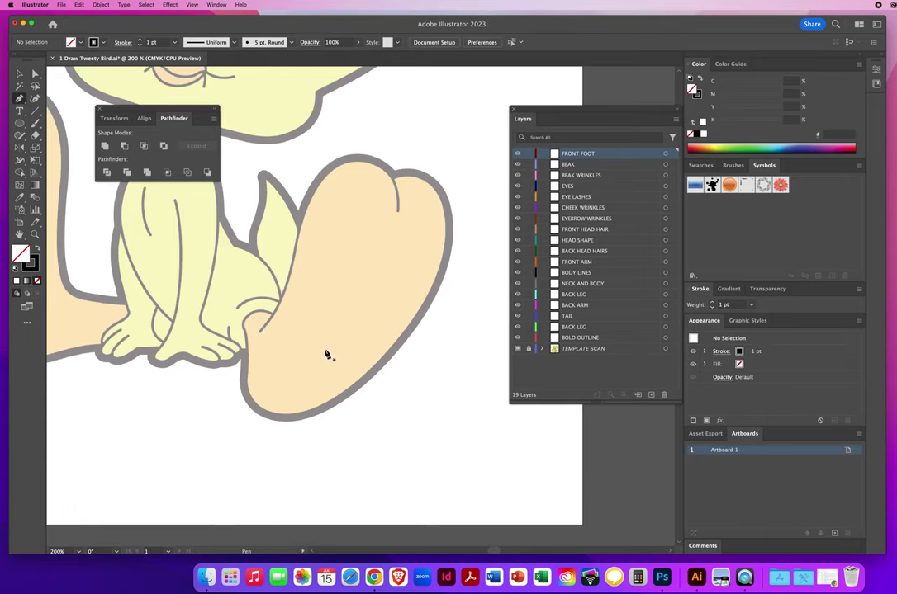
pyautogui.click(283, 301)
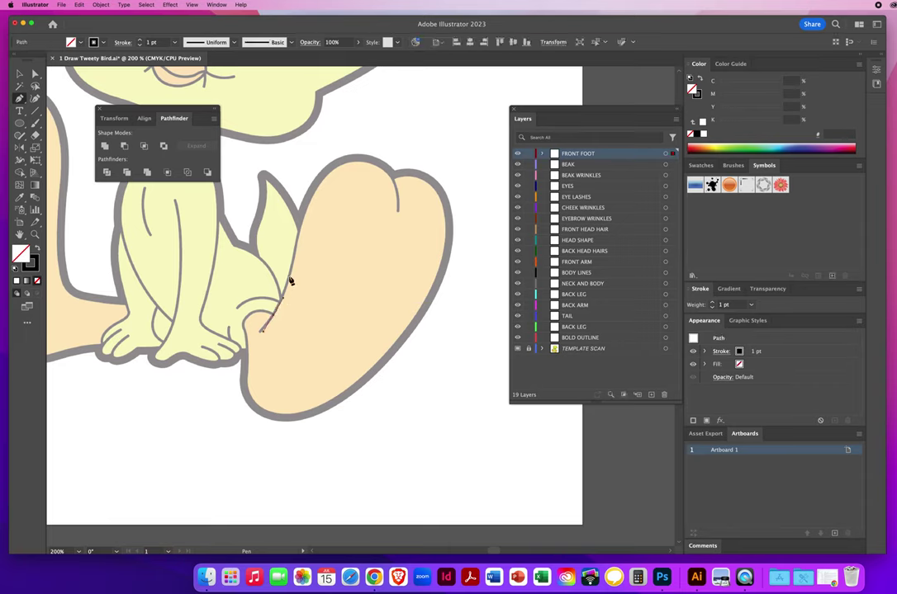
pyautogui.click(301, 223)
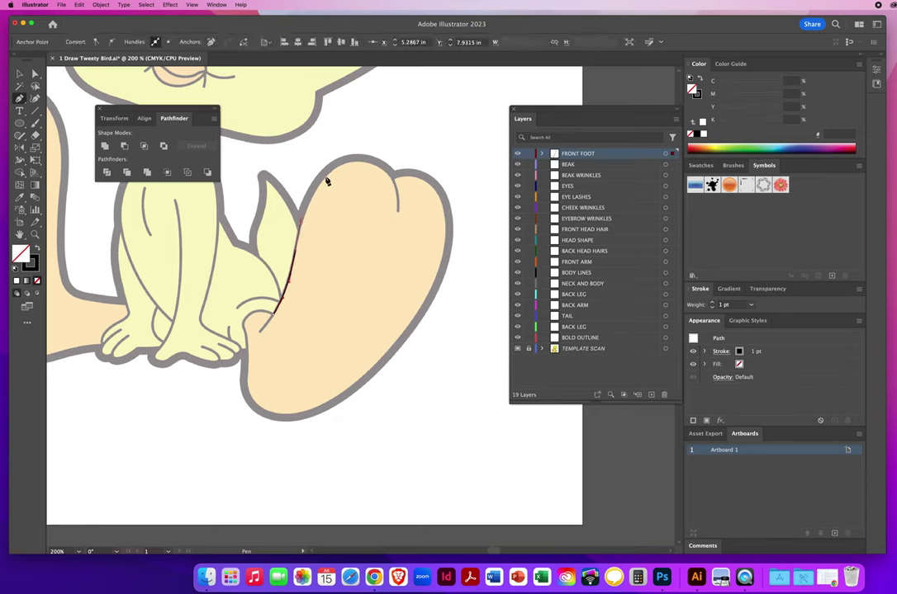
pyautogui.moveTo(327, 176); pyautogui.dragTo(343, 161)
pyautogui.moveTo(393, 180); pyautogui.dragTo(408, 202)
pyautogui.click(20, 72)
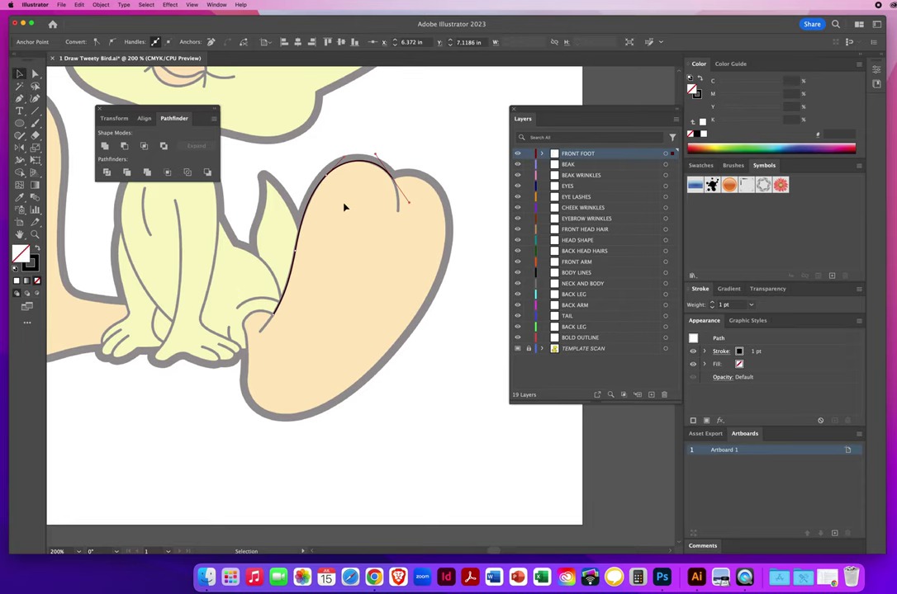
# - Give the foot path a 2 pt stroke with round caps and round corner joins
pyautogui.click(140, 40)
pyautogui.click(123, 43)
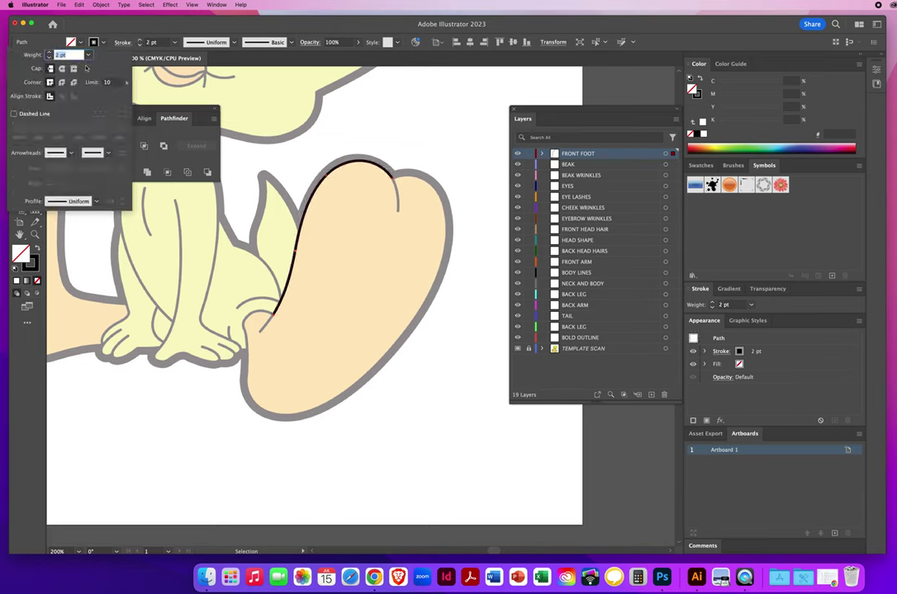
pyautogui.click(62, 70)
pyautogui.click(62, 83)
pyautogui.click(213, 24)
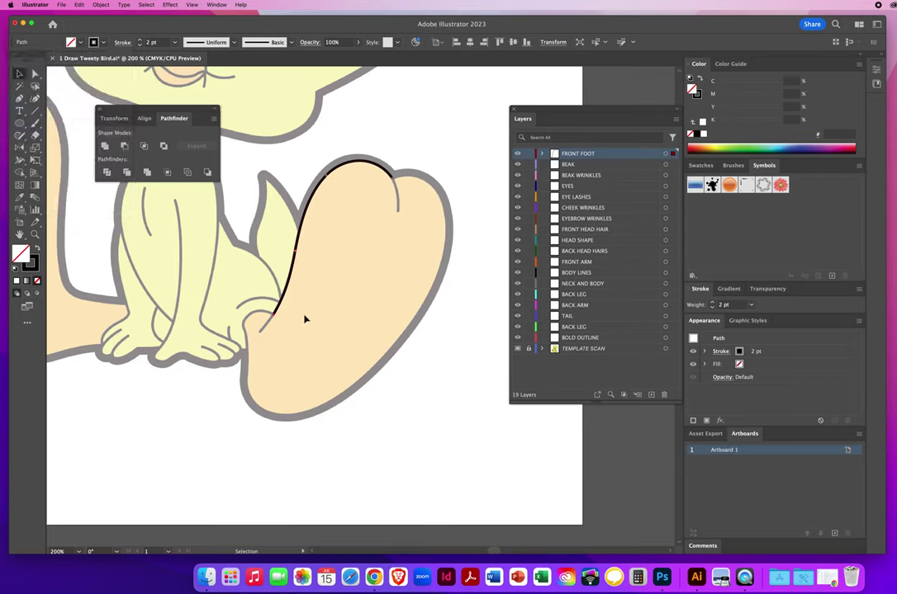
# - Continue the path from the toe notch around the second toe, sole and heel, close it at the ankle and deselect it
pyautogui.click(19, 98)
pyautogui.moveTo(393, 179); pyautogui.dragTo(412, 172)
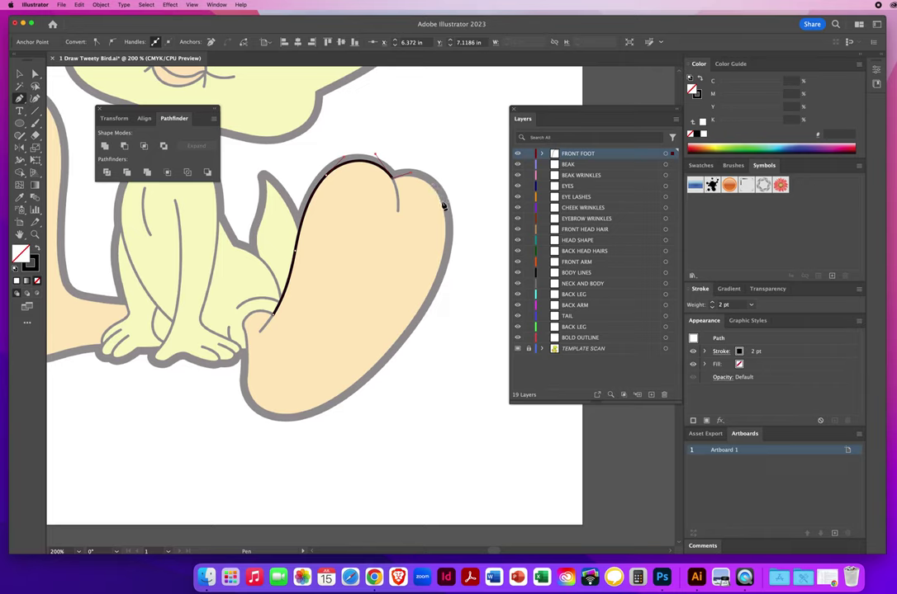
pyautogui.click(453, 232)
pyautogui.click(424, 303)
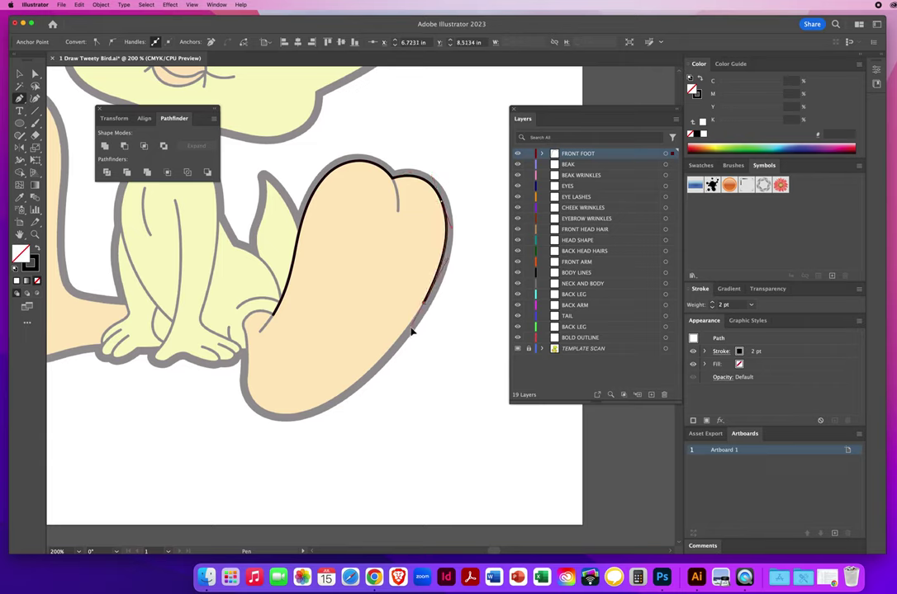
pyautogui.click(279, 429)
pyautogui.moveTo(247, 377); pyautogui.dragTo(256, 312)
pyautogui.click(246, 334)
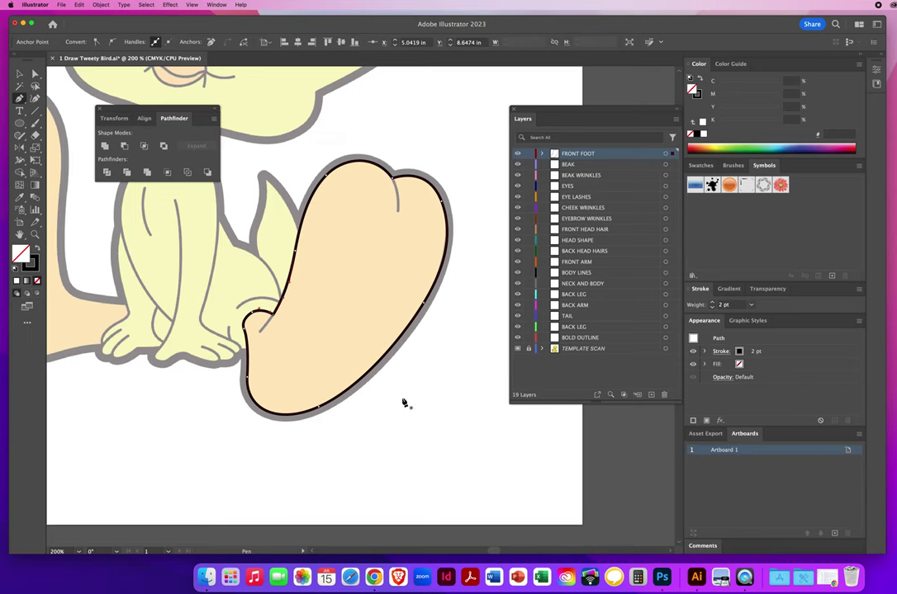
pyautogui.press('super')
pyautogui.keyDown('super'); pyautogui.click(461, 335); pyautogui.keyUp('super')
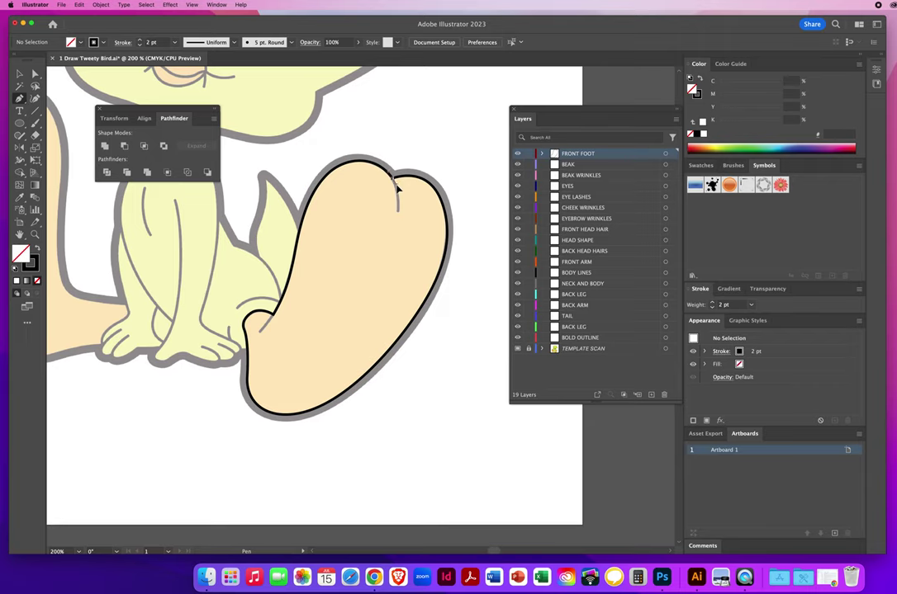
# - Draw the short toe crease and the ankle crease on the front foot as two separate open paths
pyautogui.click(394, 176)
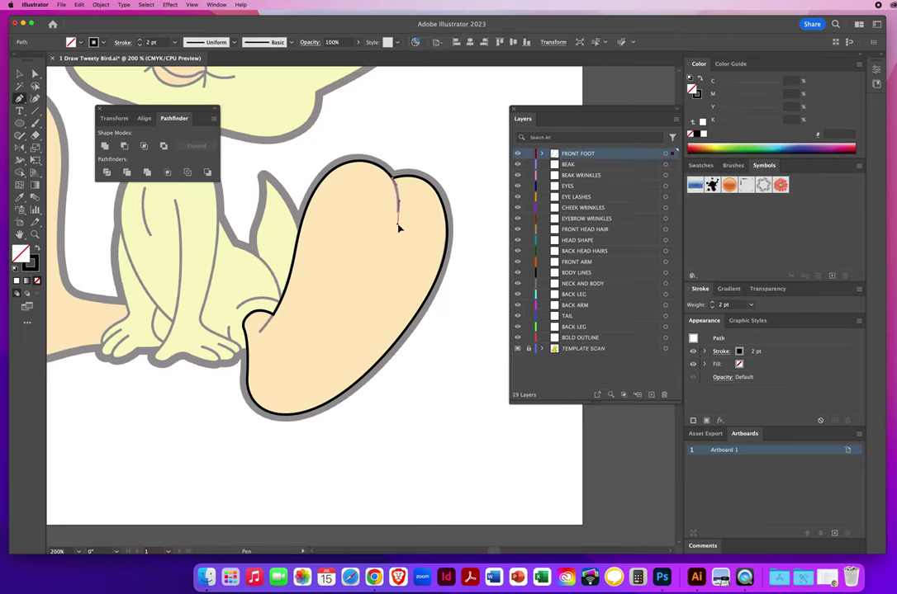
pyautogui.click(398, 213)
pyautogui.press('Escape')
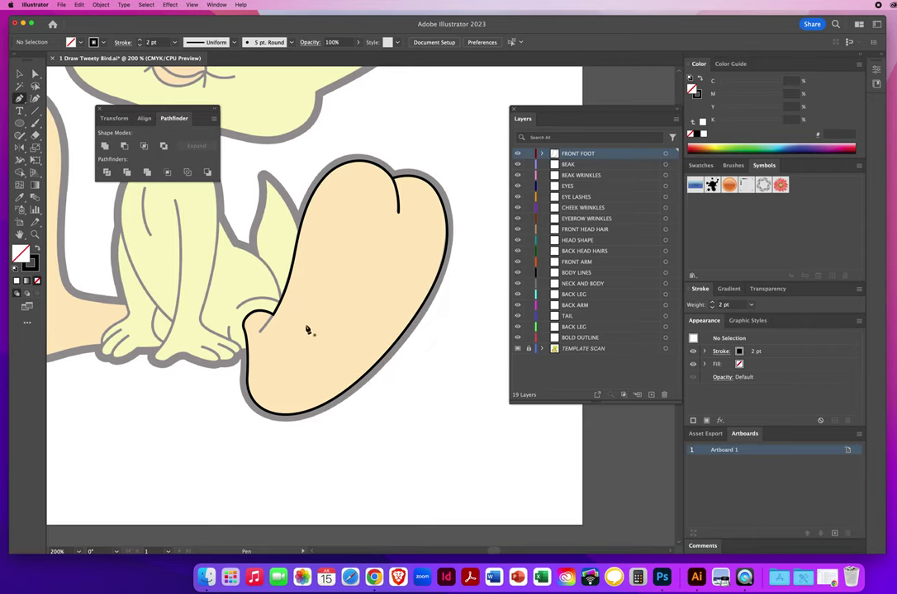
pyautogui.click(275, 320)
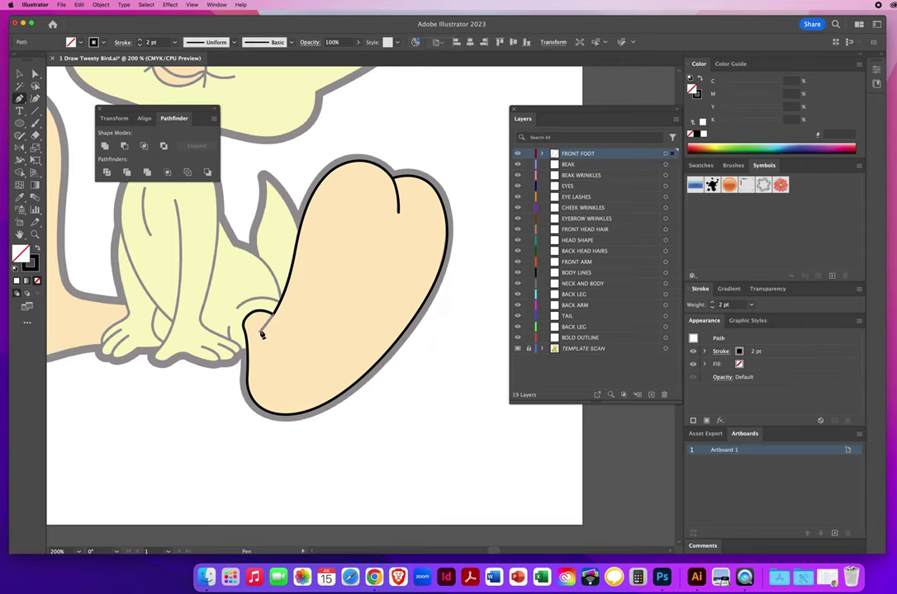
pyautogui.click(256, 335)
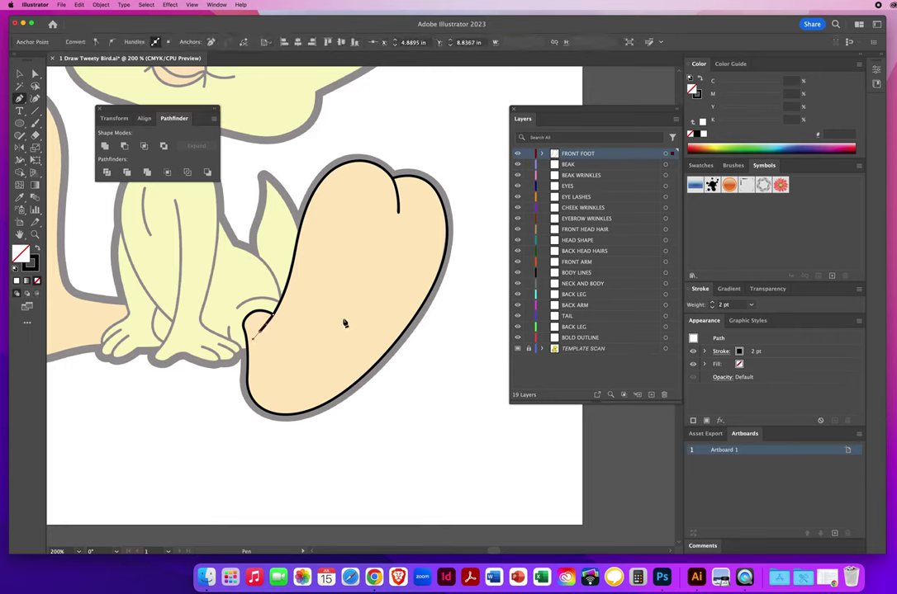
pyautogui.press('Escape')
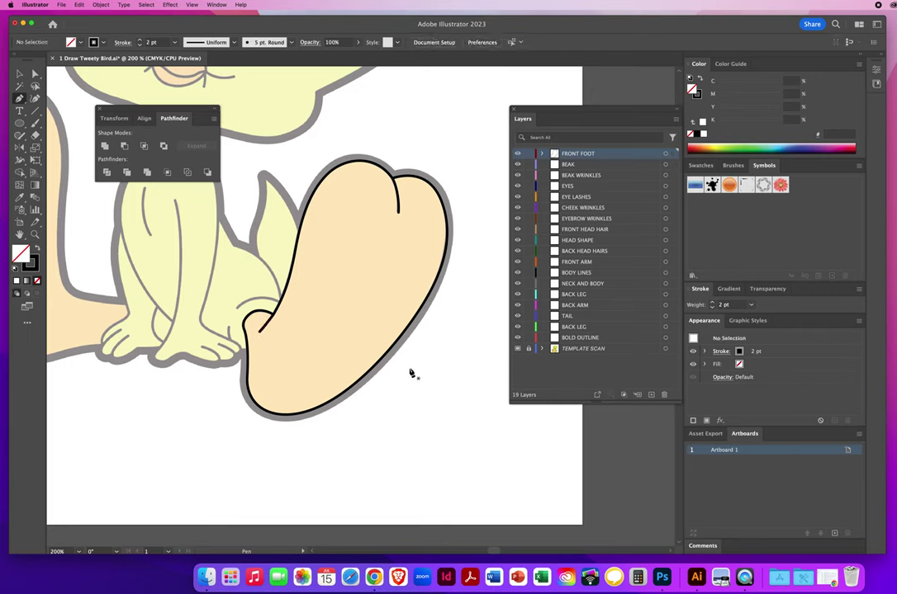
# - Fill the closed foot outline with the orange sampled from the template's foot using the Eyedropper
pyautogui.click(21, 75)
pyautogui.click(335, 204)
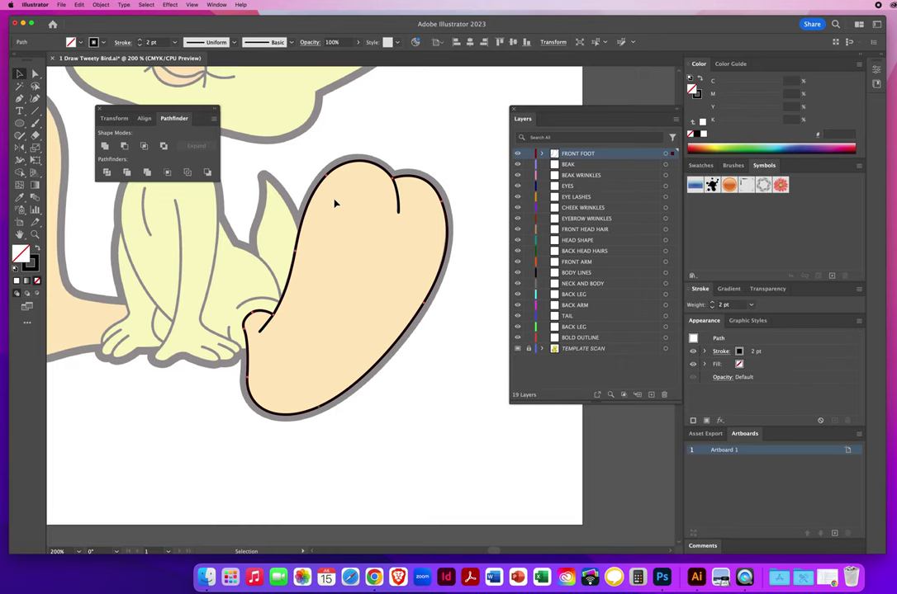
pyautogui.click(21, 199)
pyautogui.click(344, 247)
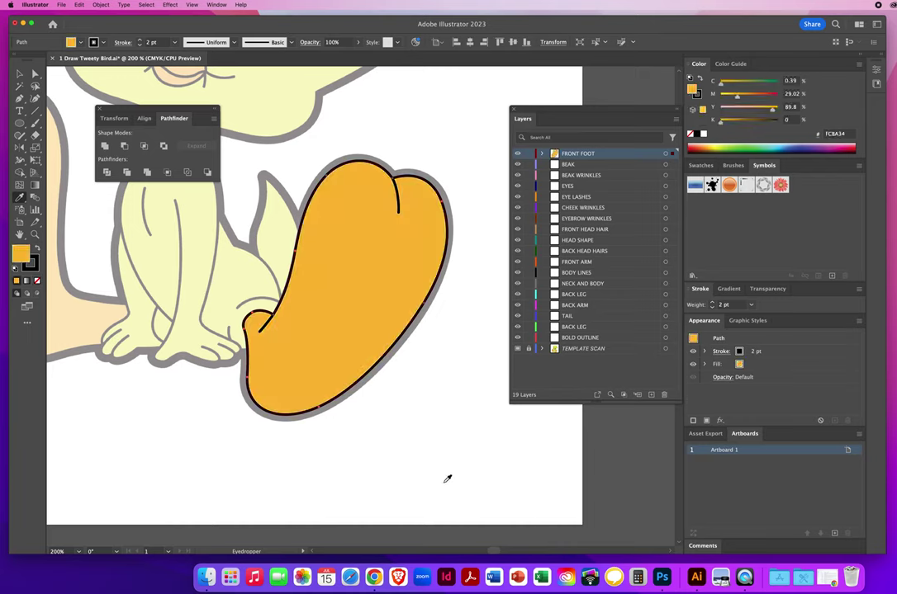
pyautogui.click(19, 73)
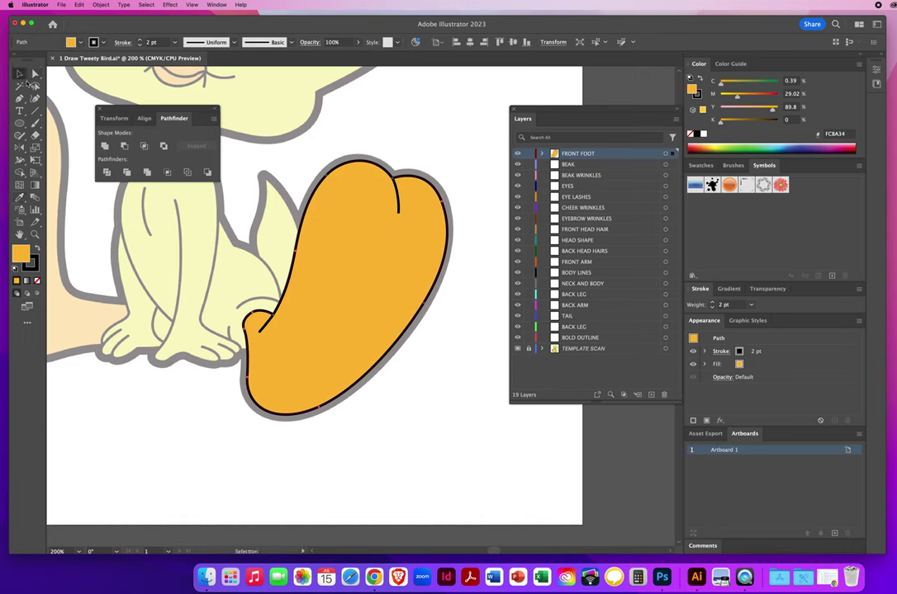
# - Lock the FRONT FOOT layer and make BEAK the active layer with the fill set to none
pyautogui.click(529, 153)
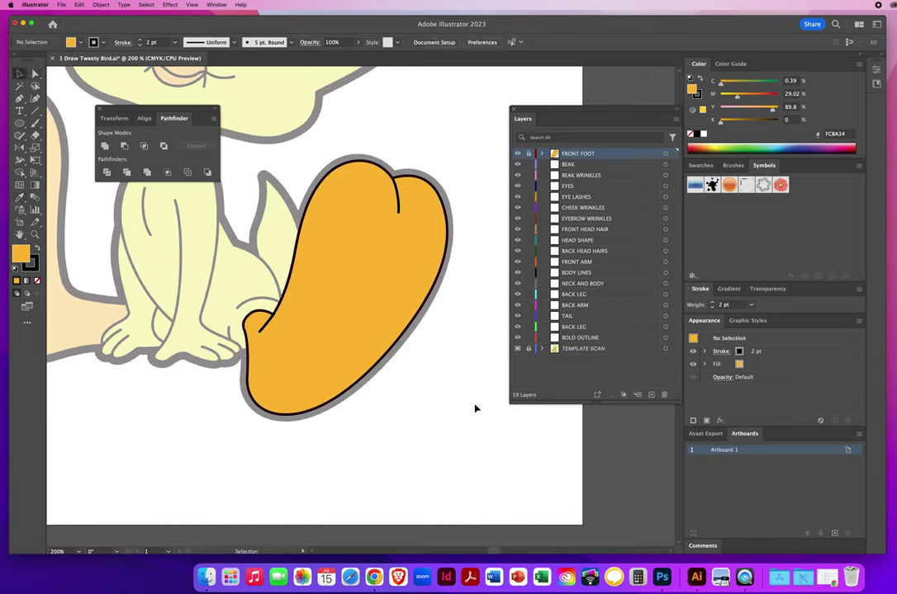
pyautogui.click(572, 165)
pyautogui.moveTo(246, 118); pyautogui.dragTo(342, 346)
pyautogui.click(34, 235)
pyautogui.click(270, 263)
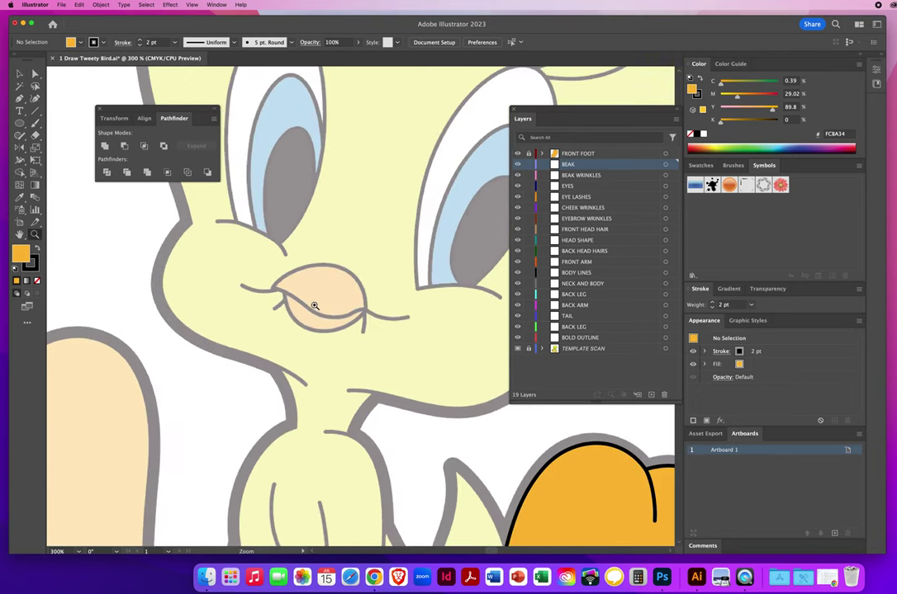
pyautogui.click(276, 263)
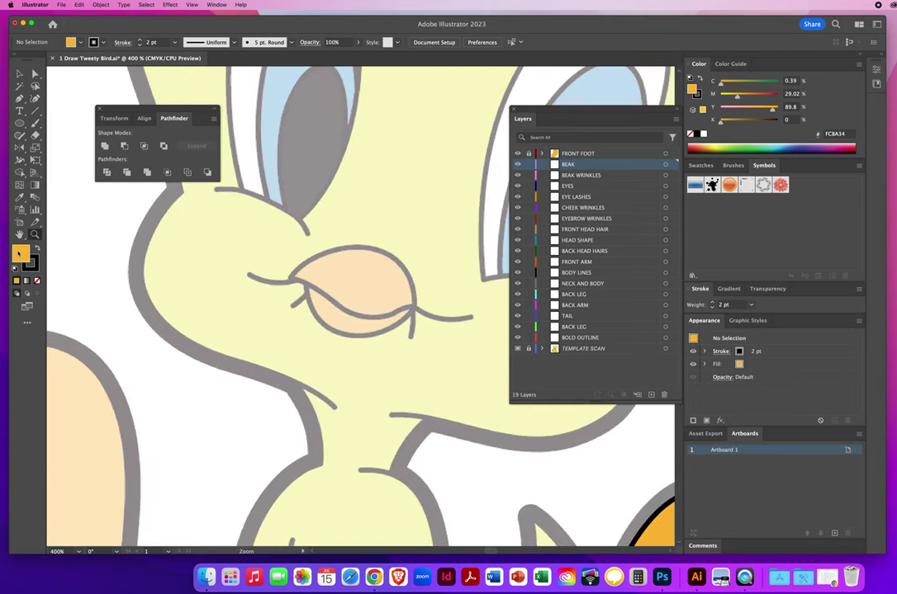
pyautogui.press('/')
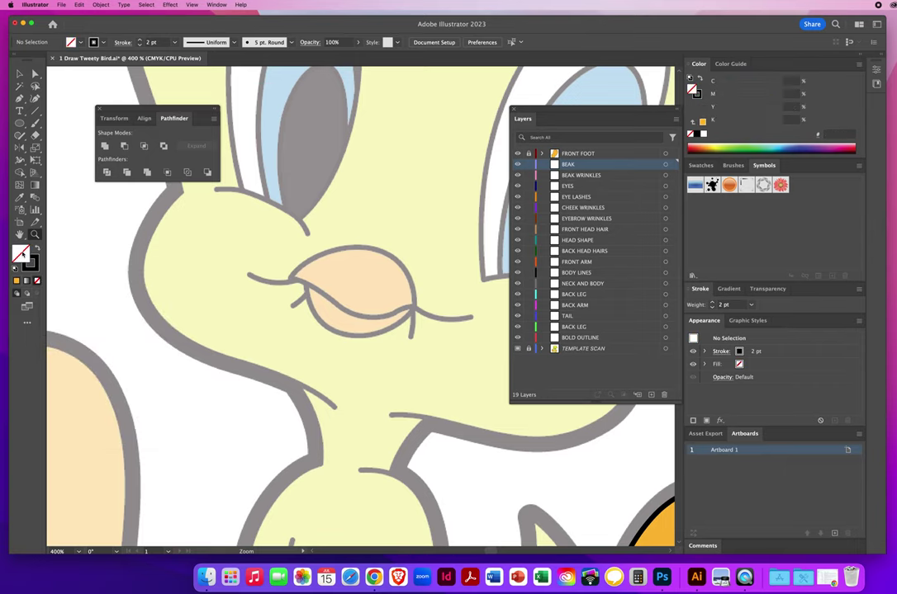
# - Draw the lower beak as a closed path, tracing its bottom curve and closing it roughly inside the upper beak, and deselect it
pyautogui.click(20, 99)
pyautogui.press('space')
pyautogui.moveTo(260, 340); pyautogui.dragTo(170, 336)
pyautogui.hscroll(4, 171, 336)
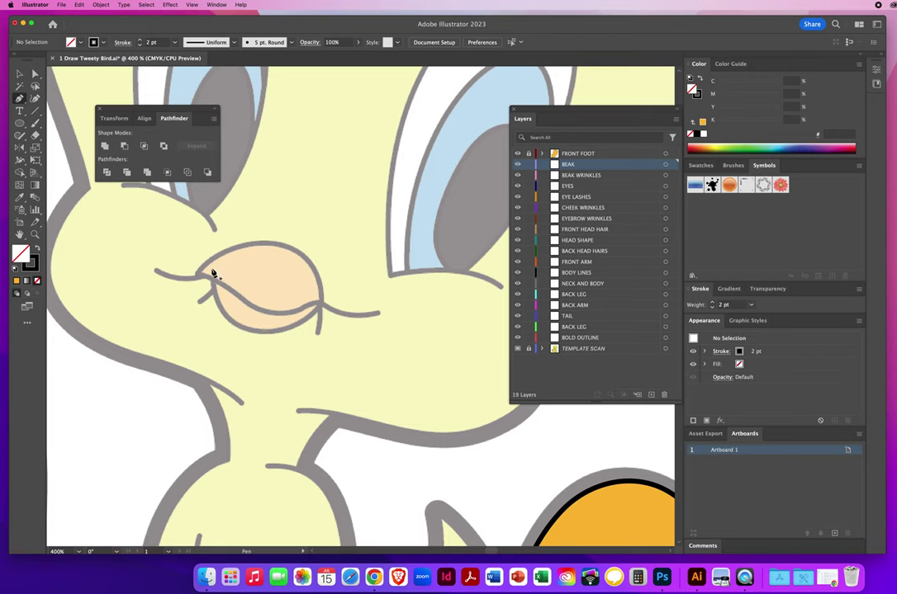
pyautogui.moveTo(211, 272); pyautogui.dragTo(212, 295)
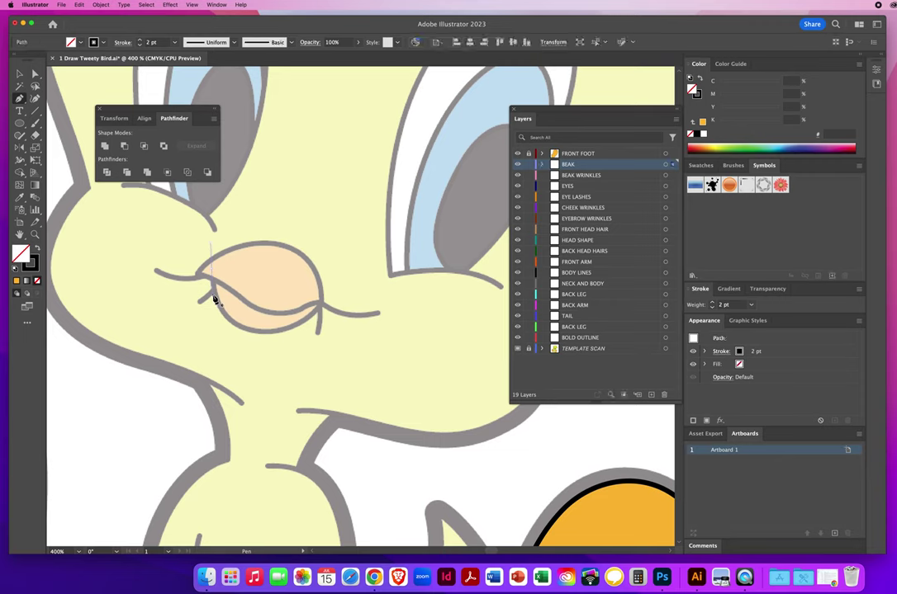
pyautogui.moveTo(252, 332); pyautogui.dragTo(281, 339)
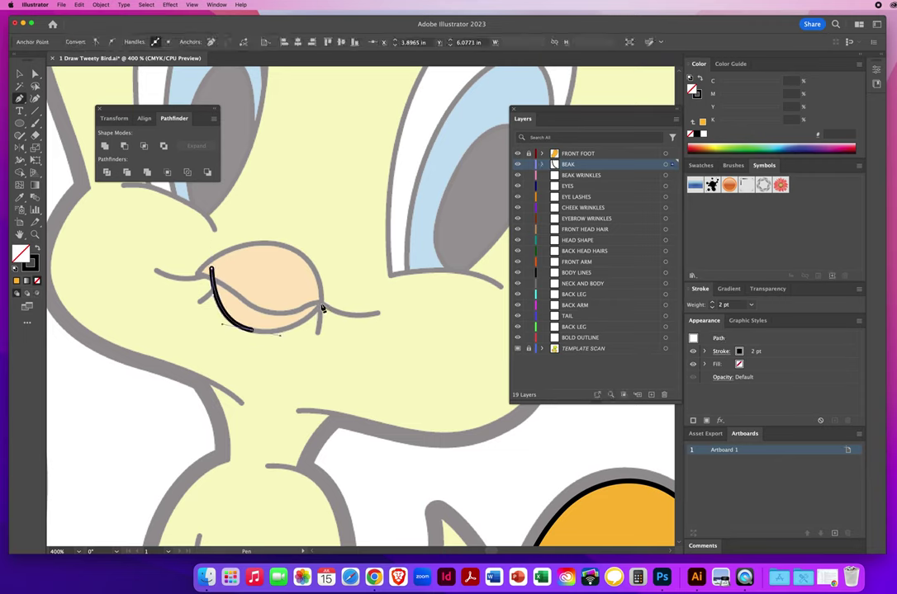
pyautogui.moveTo(322, 307); pyautogui.dragTo(335, 288)
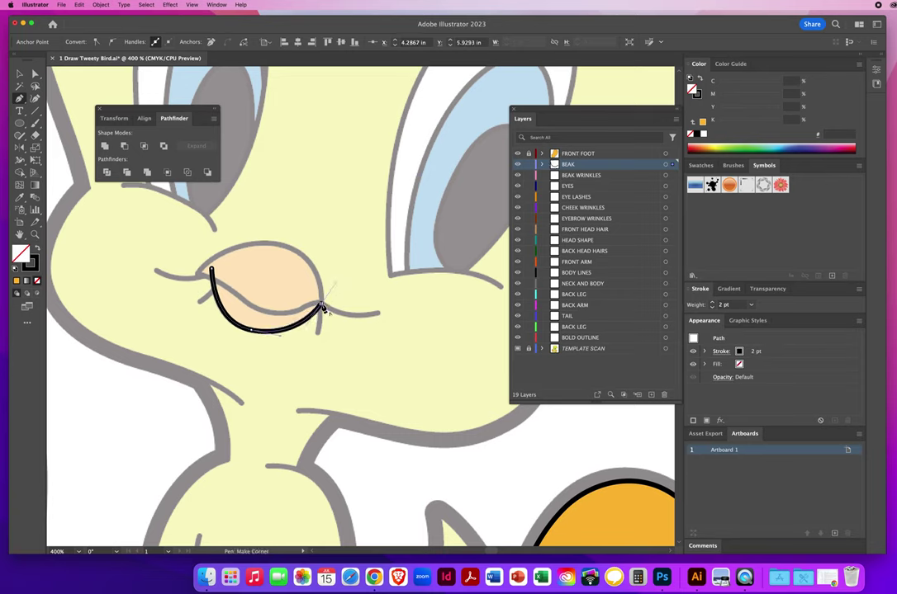
pyautogui.click(284, 262)
pyautogui.click(212, 269)
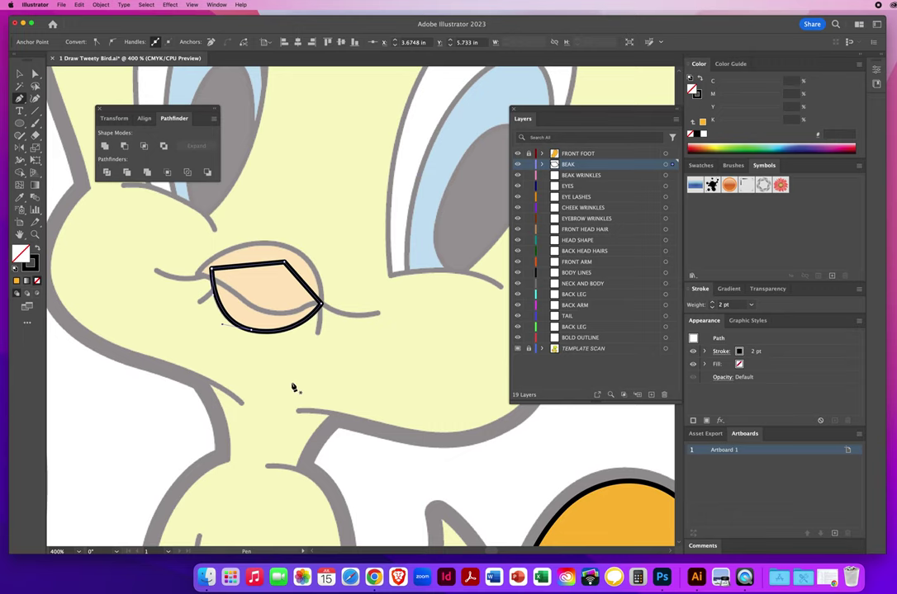
pyautogui.keyDown('super'); pyautogui.click(313, 218); pyautogui.keyUp('super')
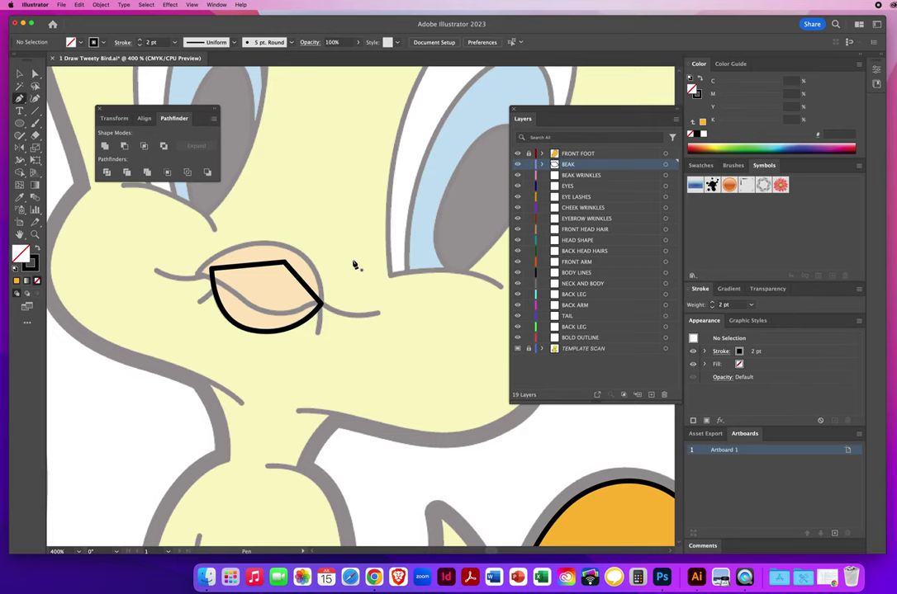
# - Draw the upper beak as a closed path, tracing the wavy mouth line and the domed top edge, and deselect it
pyautogui.click(318, 305)
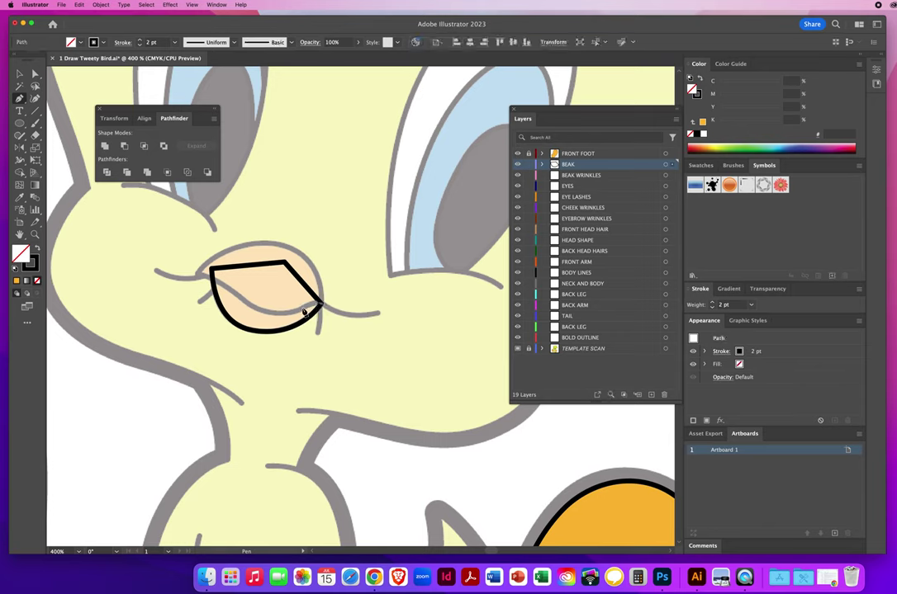
pyautogui.click(298, 311)
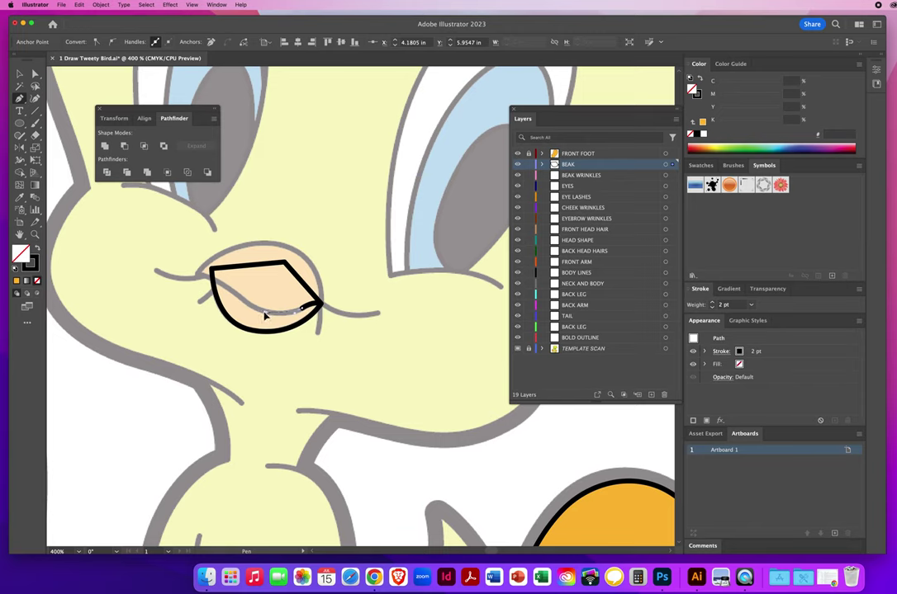
pyautogui.click(266, 312)
pyautogui.click(232, 292)
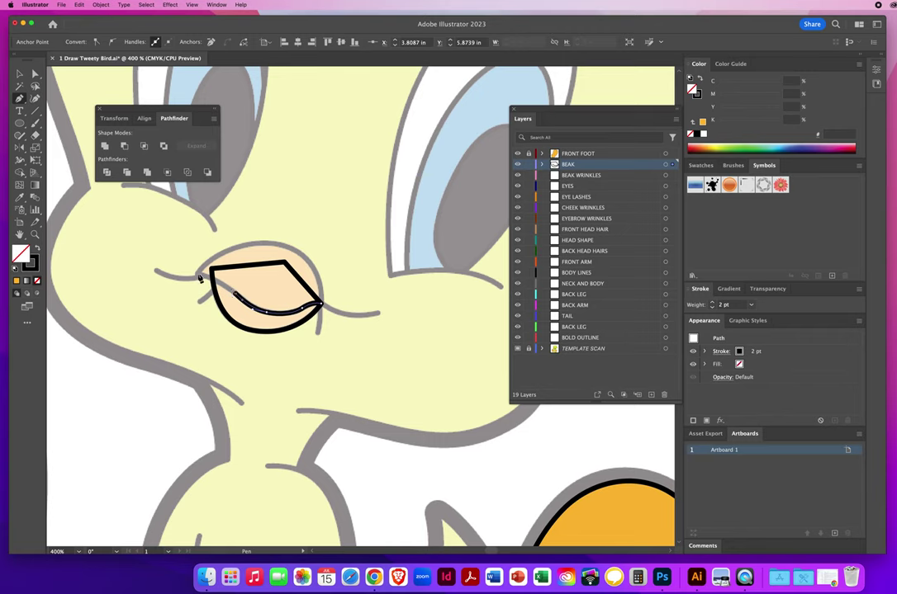
pyautogui.click(197, 273)
pyautogui.moveTo(198, 275); pyautogui.dragTo(220, 242)
pyautogui.moveTo(292, 247); pyautogui.dragTo(318, 258)
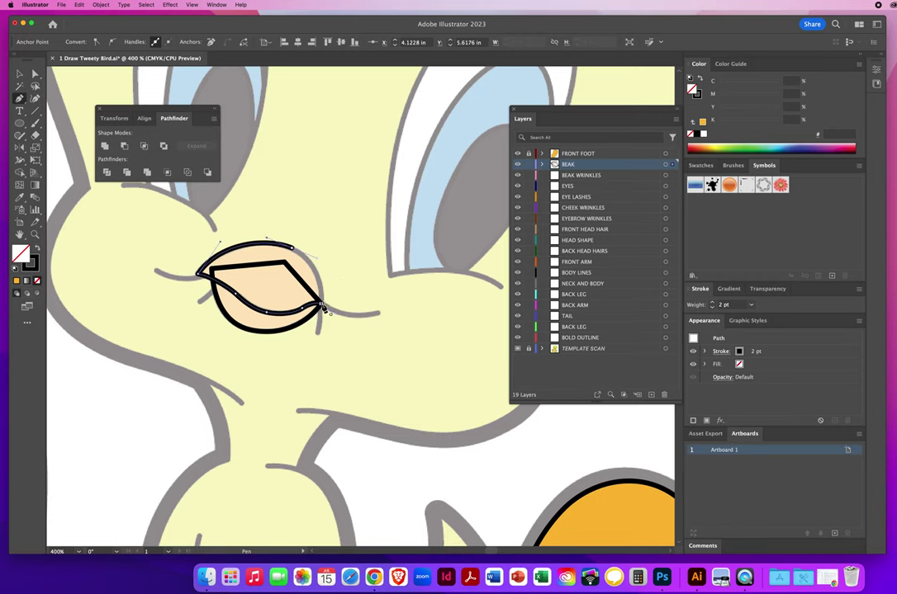
pyautogui.moveTo(320, 304); pyautogui.dragTo(320, 326)
pyautogui.press('v')
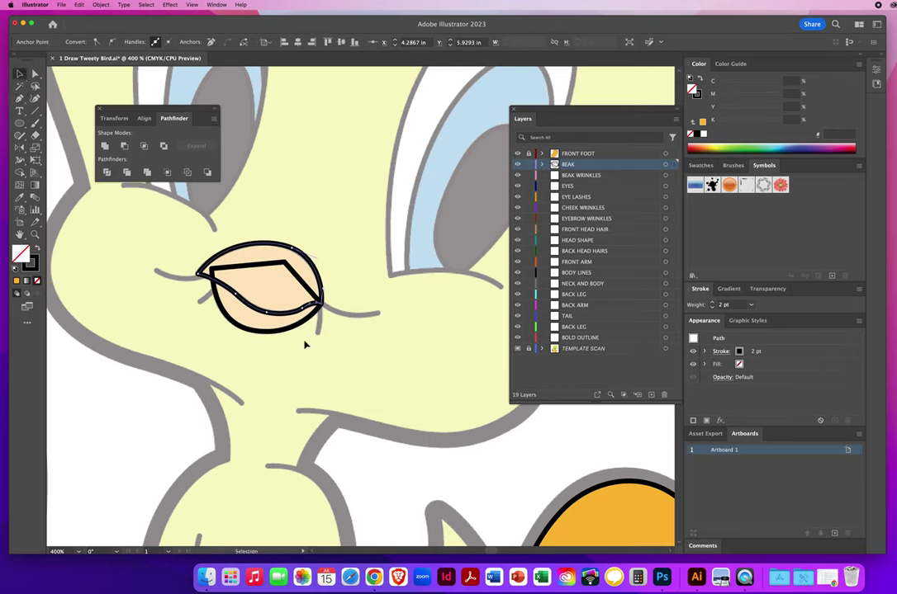
pyautogui.click(304, 344)
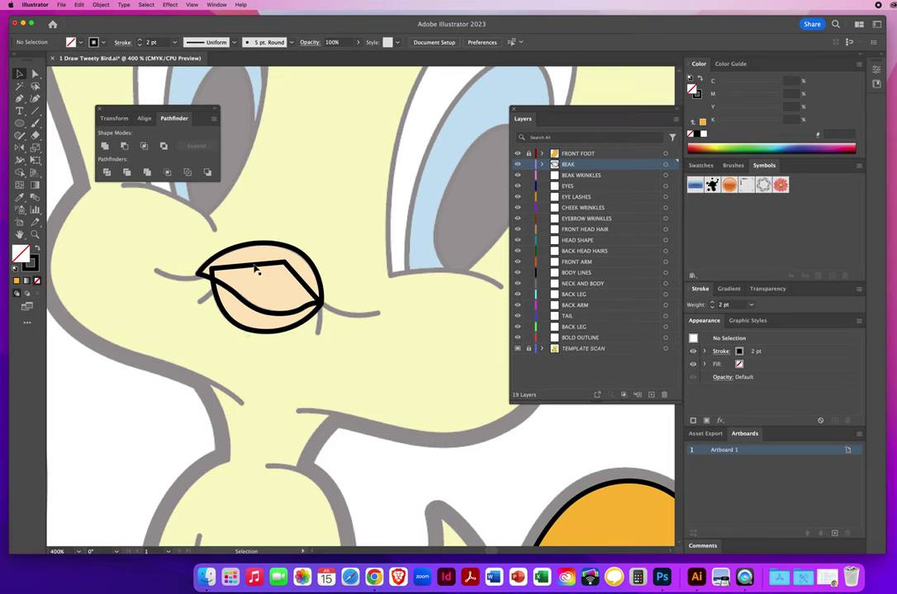
# - Fill both the upper and lower beak shapes with the orange sampled from the template's beak using the Eyedropper, and deselect them
pyautogui.click(248, 329)
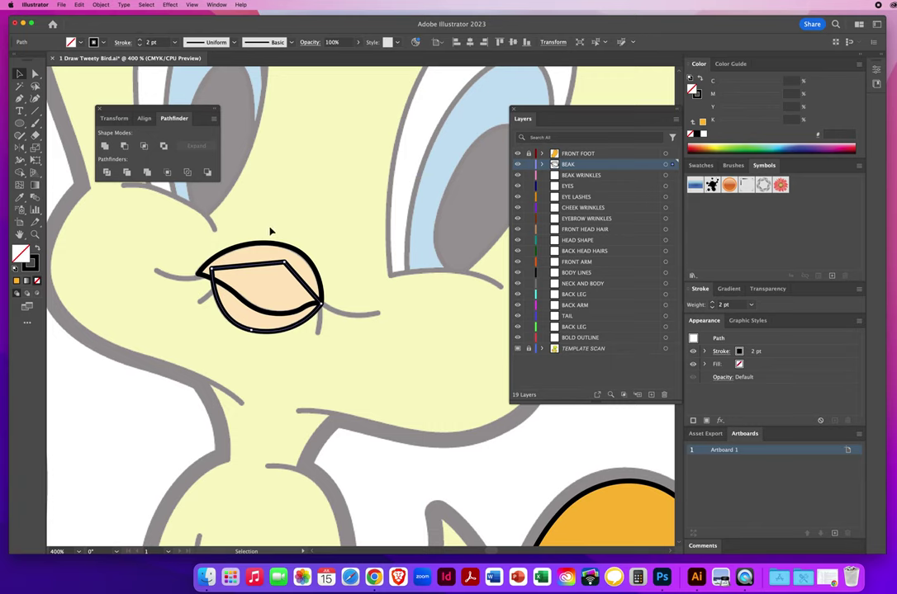
pyautogui.keyDown('shift'); pyautogui.click(239, 314); pyautogui.keyUp('shift')
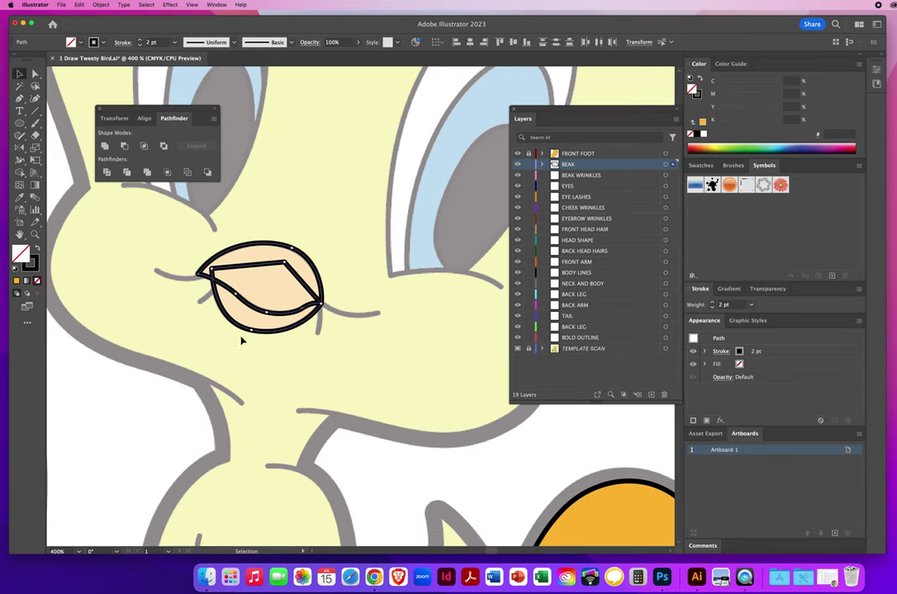
pyautogui.click(19, 198)
pyautogui.click(254, 281)
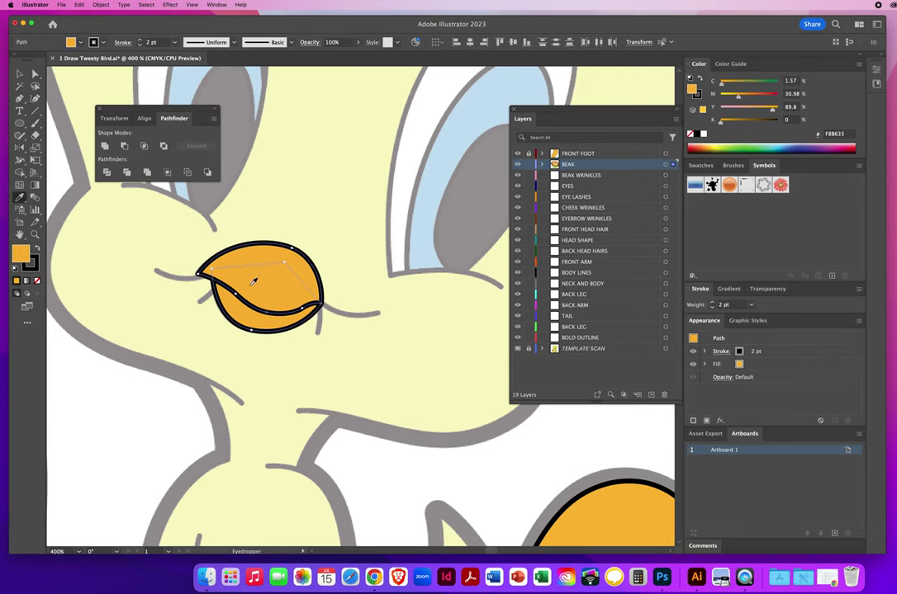
pyautogui.click(20, 75)
pyautogui.click(311, 375)
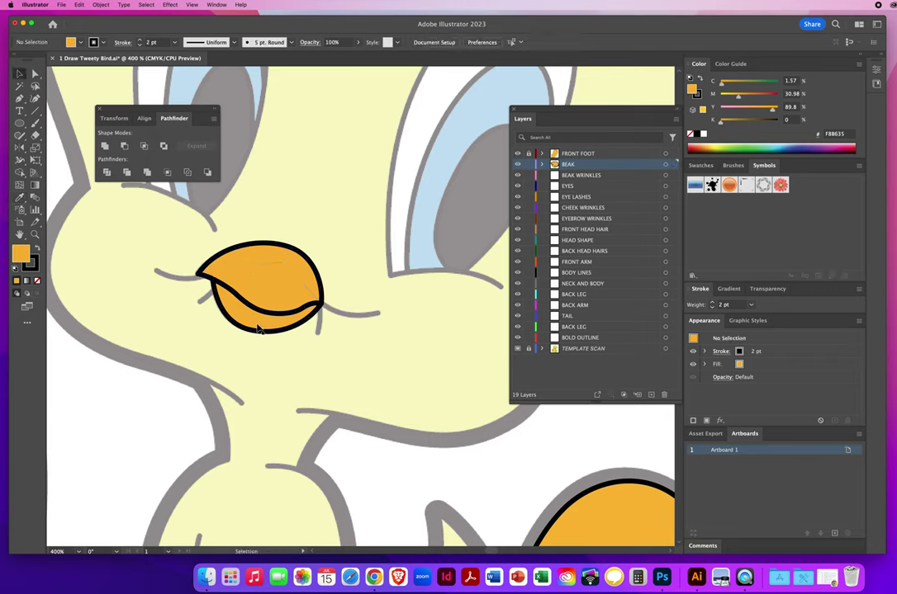
# - Check the upper beak's outline by selecting it, deselect it, and lock the BEAK layer
pyautogui.click(303, 268)
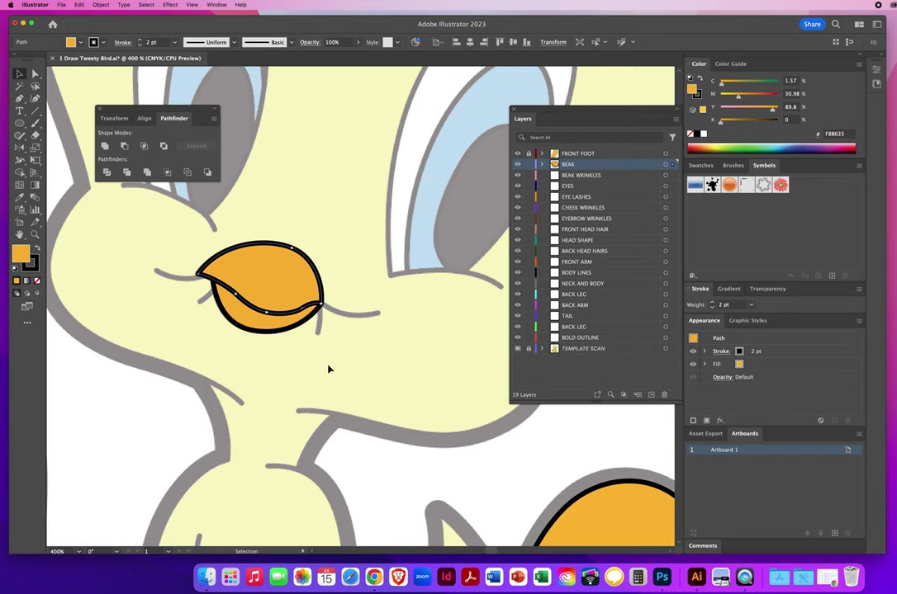
pyautogui.click(372, 373)
pyautogui.click(528, 164)
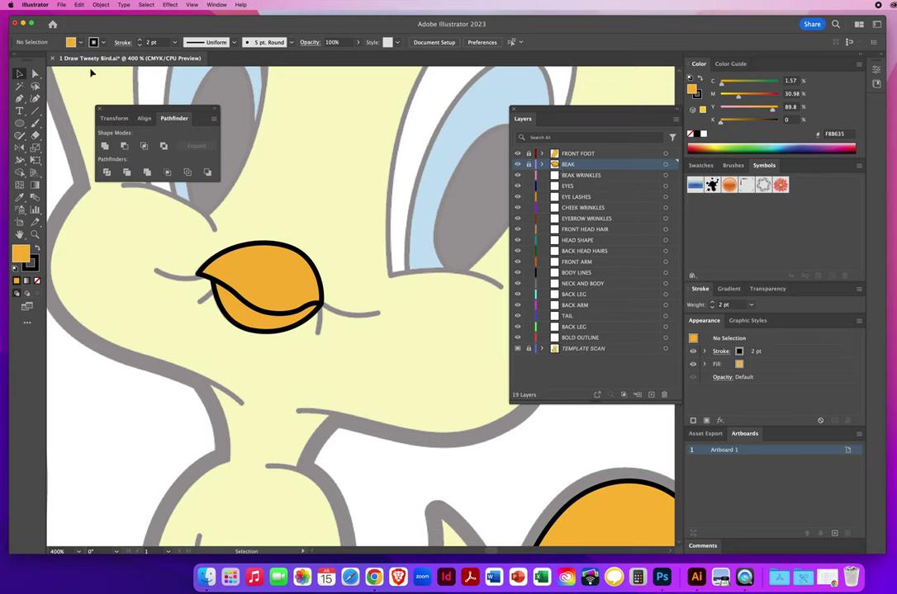
# - Save the drawing to the Desktop as an Adobe Illustrator file named with the artist's full name followed by Tweety, accepting the save options
pyautogui.click(60, 4)
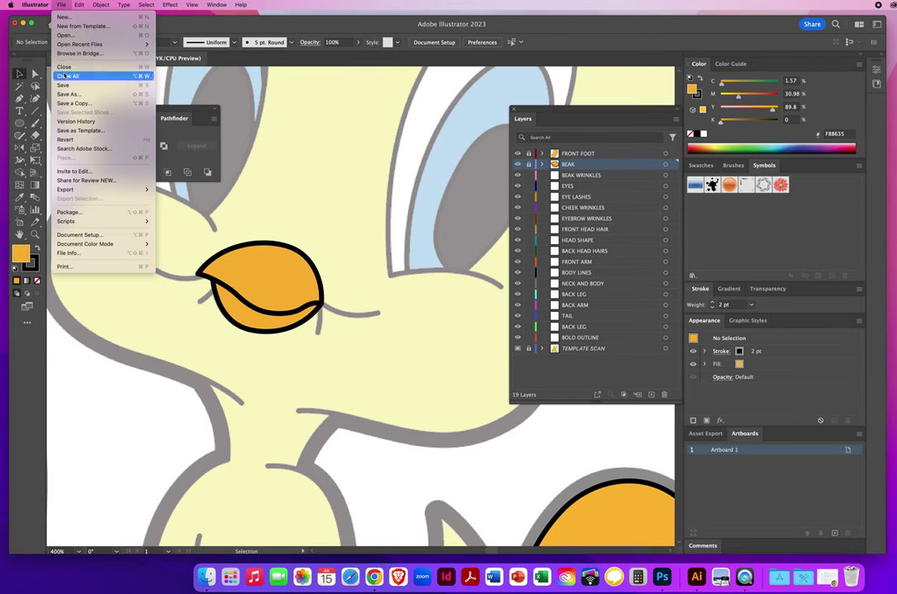
pyautogui.click(69, 95)
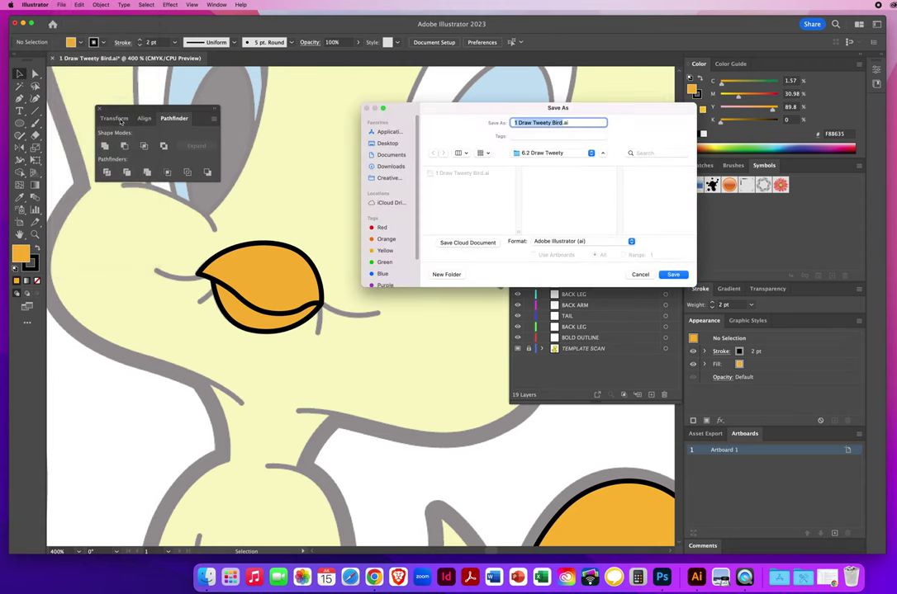
pyautogui.write('Ne')
pyautogui.write('elsenChrisTweety')
pyautogui.click(388, 143)
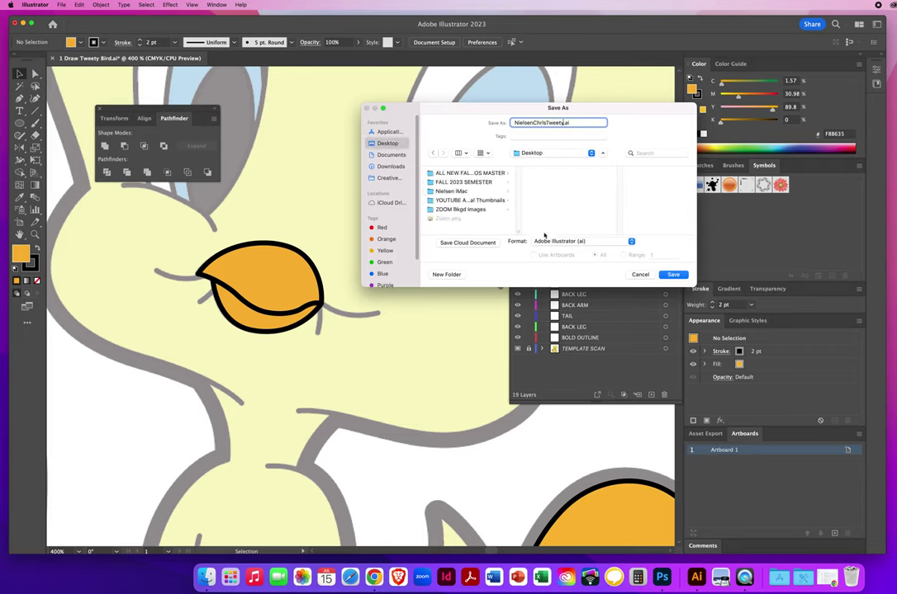
pyautogui.click(673, 275)
pyautogui.click(350, 409)
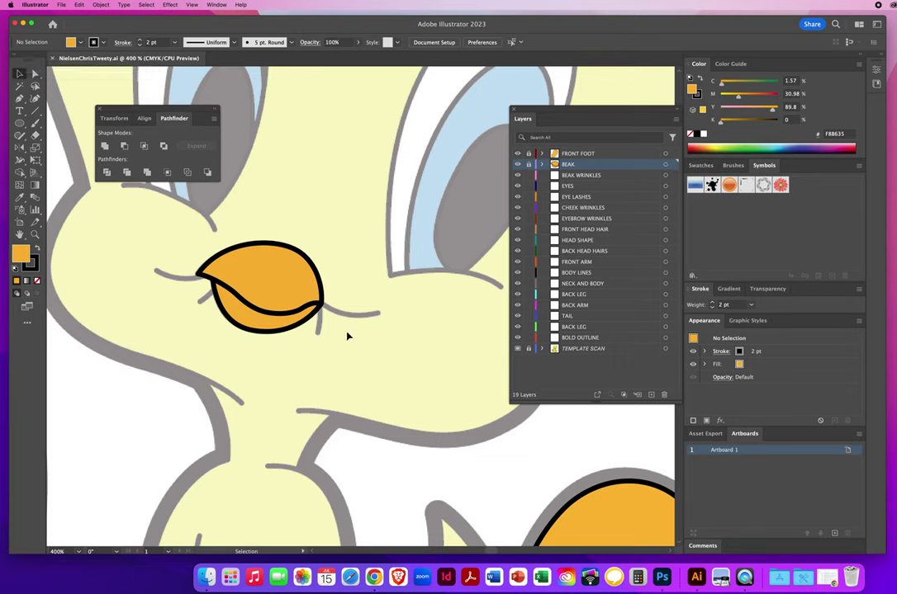
# - Close the floating Pathfinder panel group and make BEAK WRINKLES the active layer with the fill set to none
pyautogui.click(99, 108)
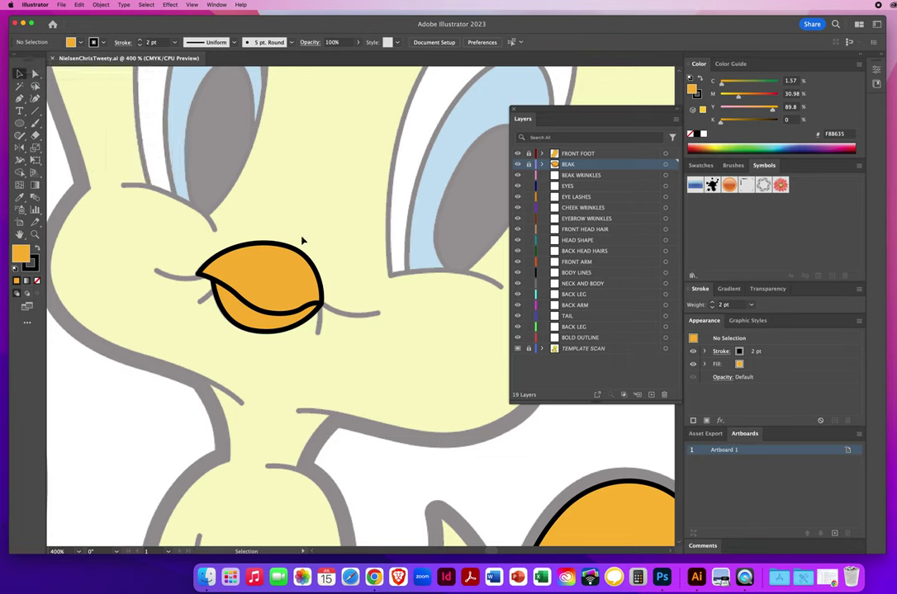
pyautogui.click(587, 176)
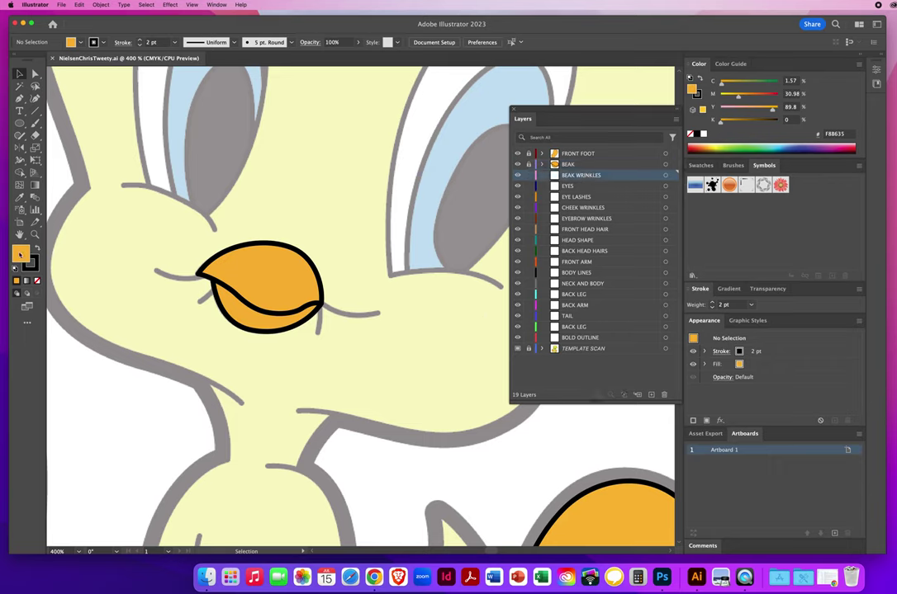
pyautogui.press('/')
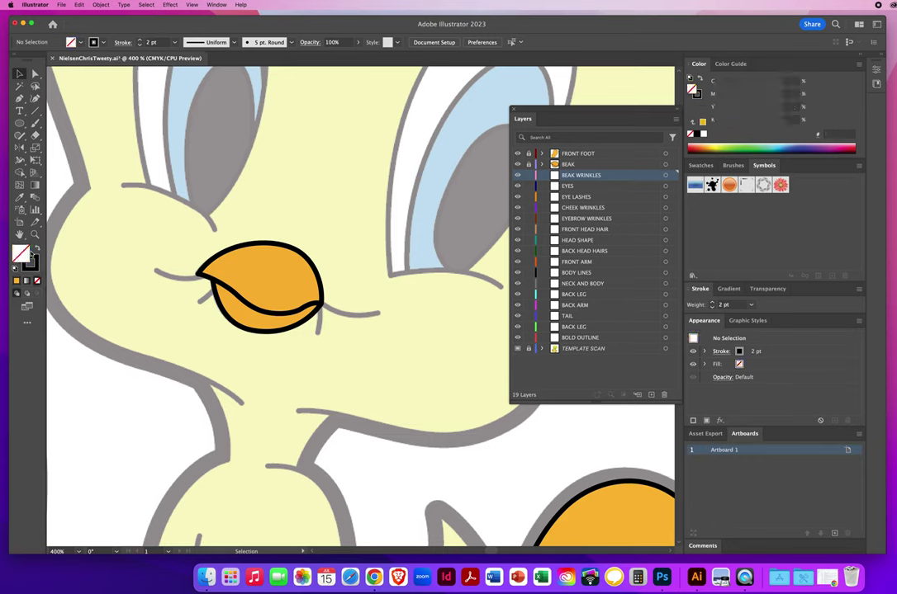
# - Draw the curved smile line and the short crease at the beak's left corner as two separate open paths with the Pen tool
pyautogui.click(20, 99)
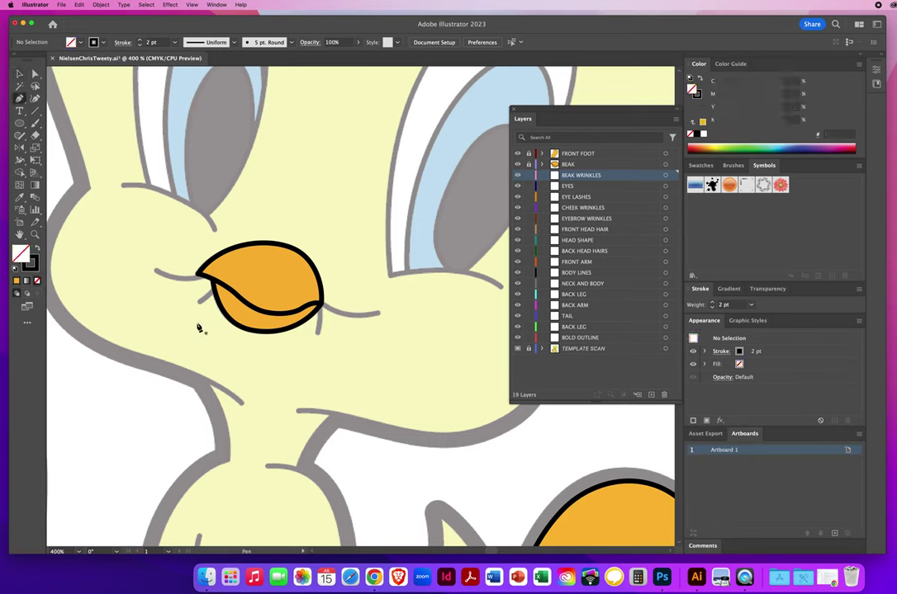
pyautogui.moveTo(156, 271); pyautogui.dragTo(244, 245)
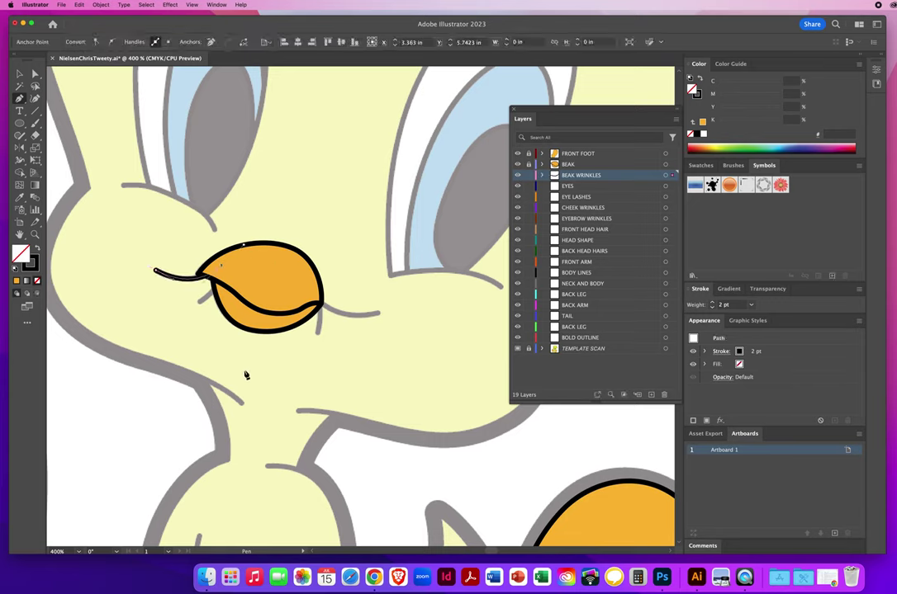
pyautogui.press('super')
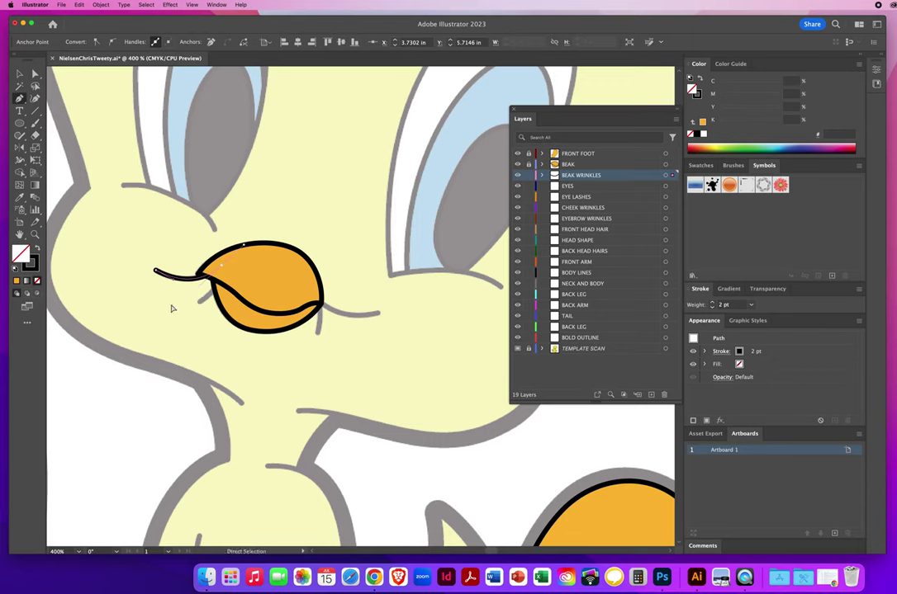
pyautogui.keyDown('super'); pyautogui.click(173, 310); pyautogui.keyUp('super')
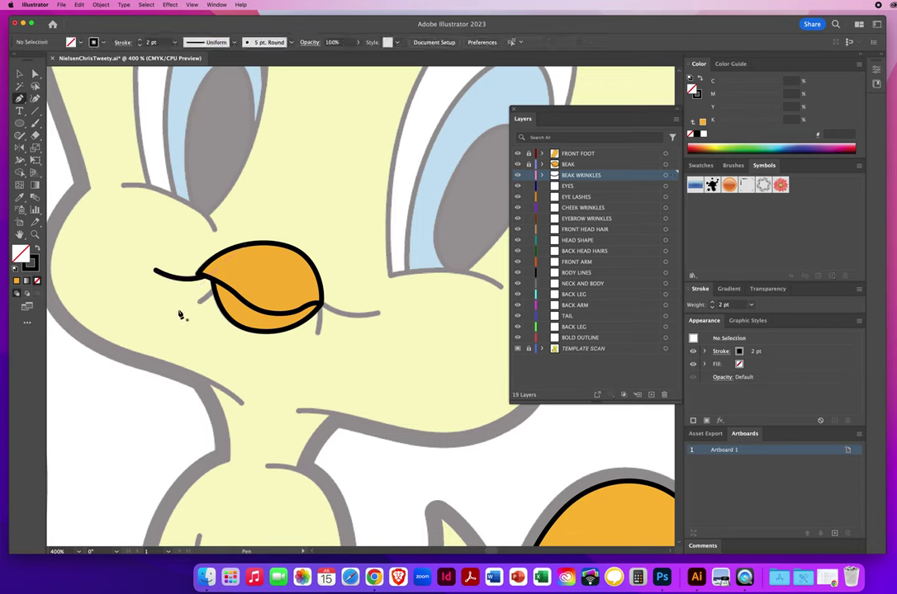
pyautogui.moveTo(199, 303); pyautogui.dragTo(206, 298)
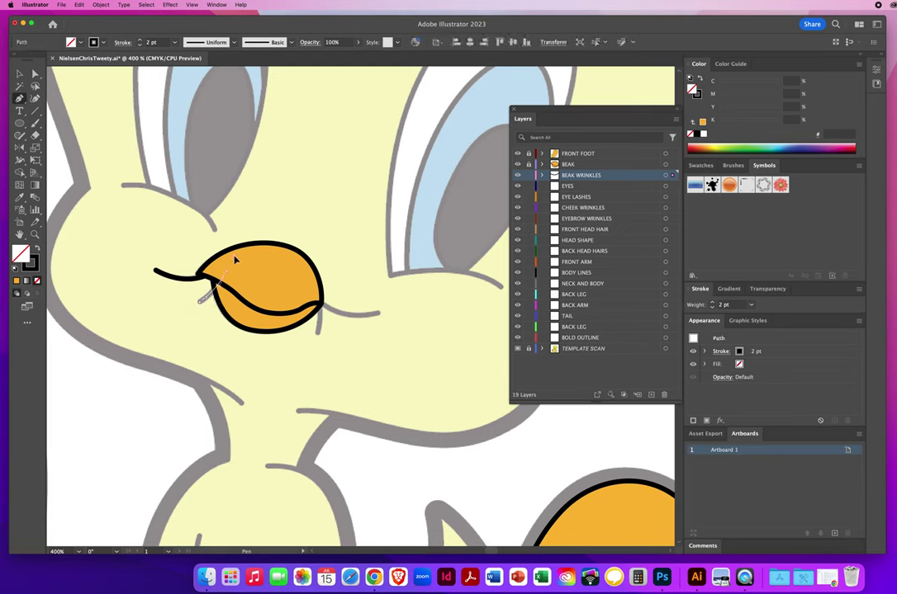
pyautogui.keyDown('super'); pyautogui.click(207, 301); pyautogui.keyUp('super')
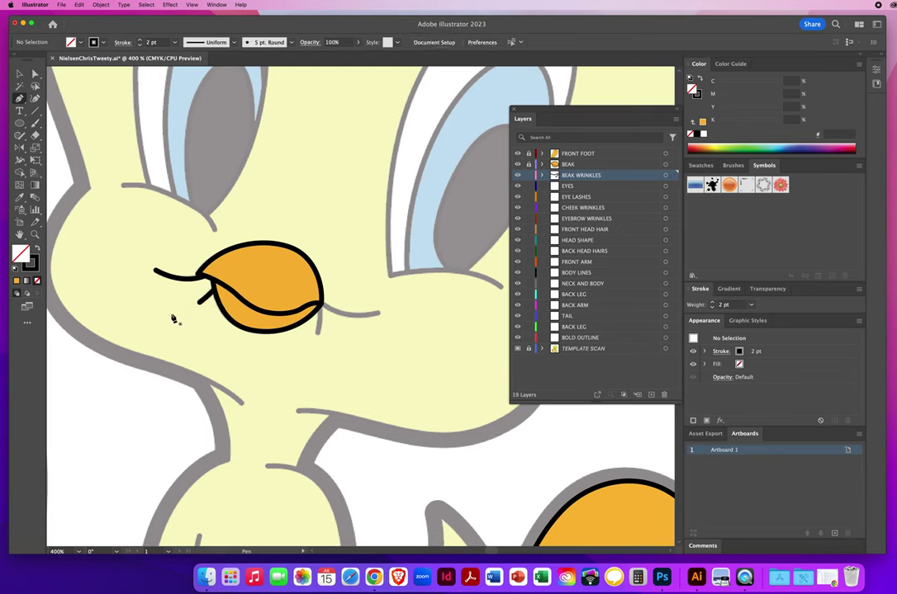
# - Trace the short downward crease and the curved smile line at the beak's right corner, leaving the linework open and deselected
pyautogui.click(317, 337)
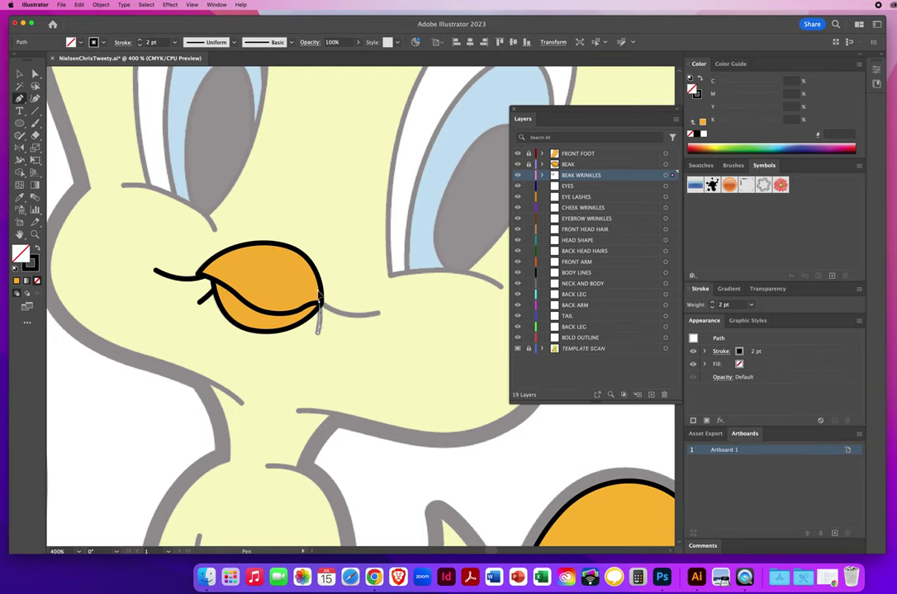
pyautogui.click(320, 303)
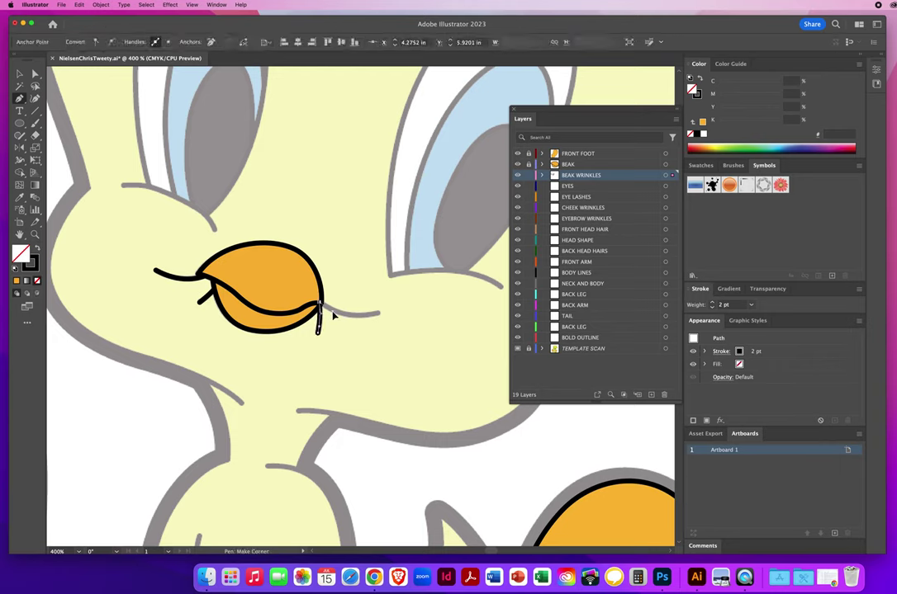
pyautogui.moveTo(379, 313); pyautogui.dragTo(408, 310)
pyautogui.keyDown('super'); pyautogui.click(329, 248); pyautogui.keyUp('super')
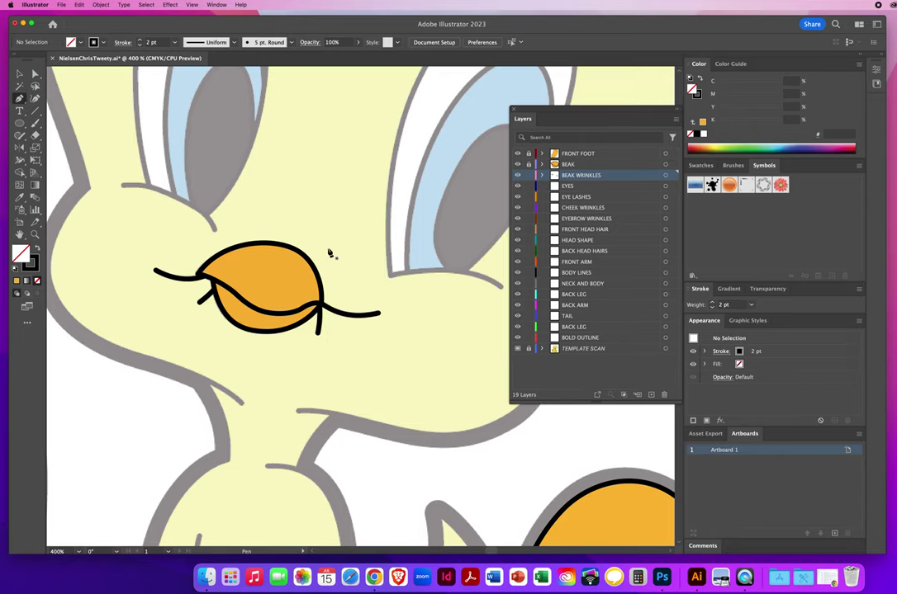
# - Lock the BEAK WRINKLES layer and make EYES the active layer, with both eyes in view at 300% zoom
pyautogui.click(529, 175)
pyautogui.moveTo(322, 175); pyautogui.dragTo(266, 338)
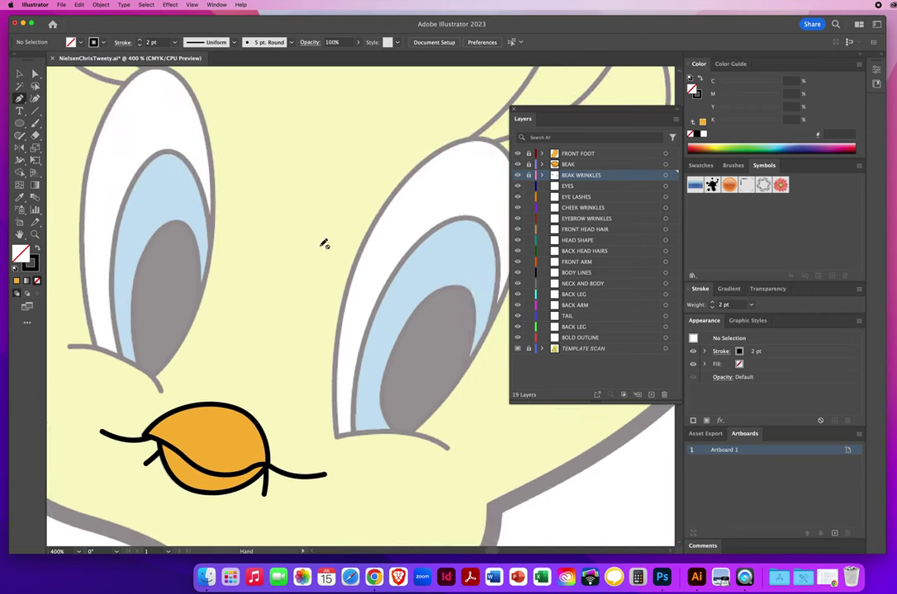
pyautogui.press('z')
pyautogui.keyDown('alt'); pyautogui.click(292, 289); pyautogui.keyUp('alt')
pyautogui.moveTo(355, 291); pyautogui.dragTo(274, 279)
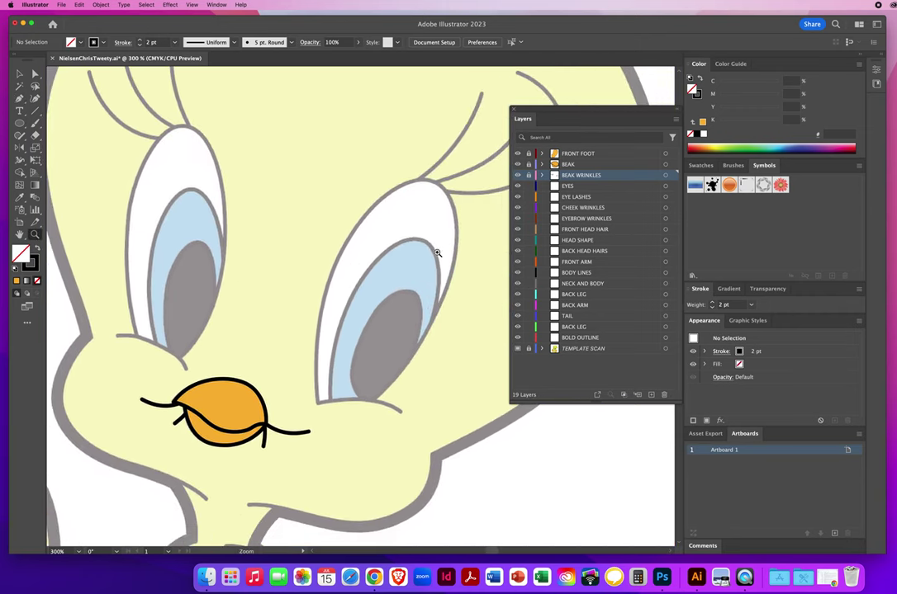
pyautogui.click(581, 187)
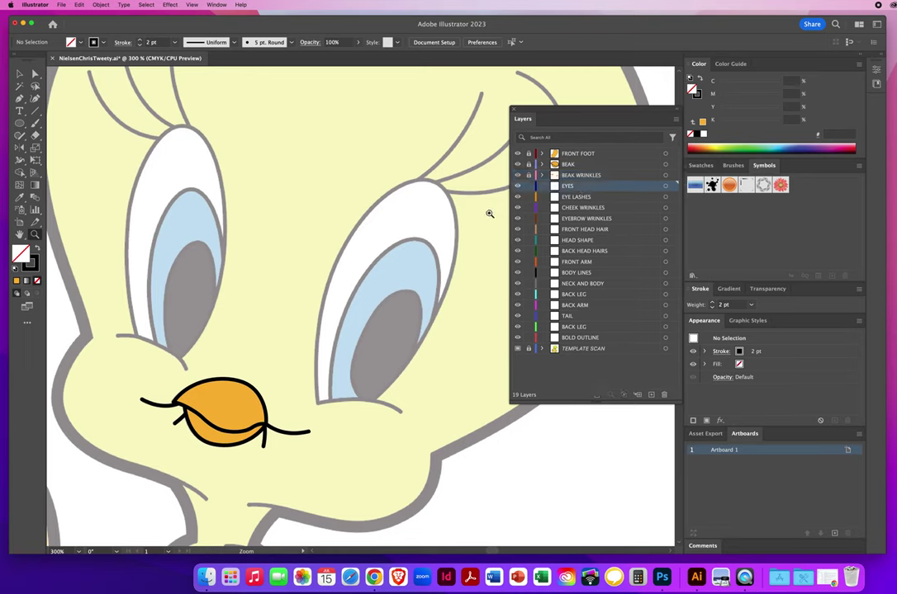
# - Trace the outer outline of the left eye as a closed path with the Pen tool and deselect it
pyautogui.click(19, 99)
pyautogui.click(175, 357)
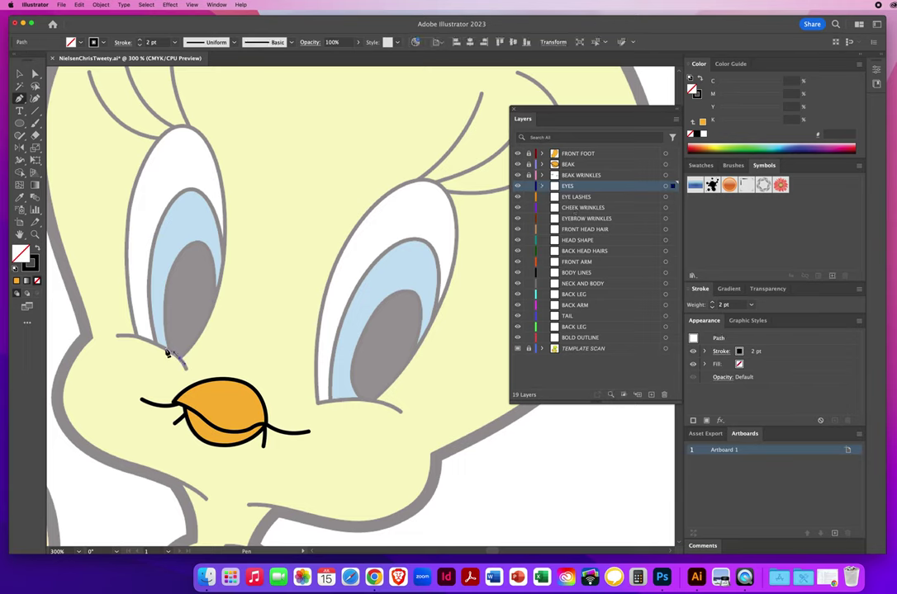
pyautogui.click(119, 334)
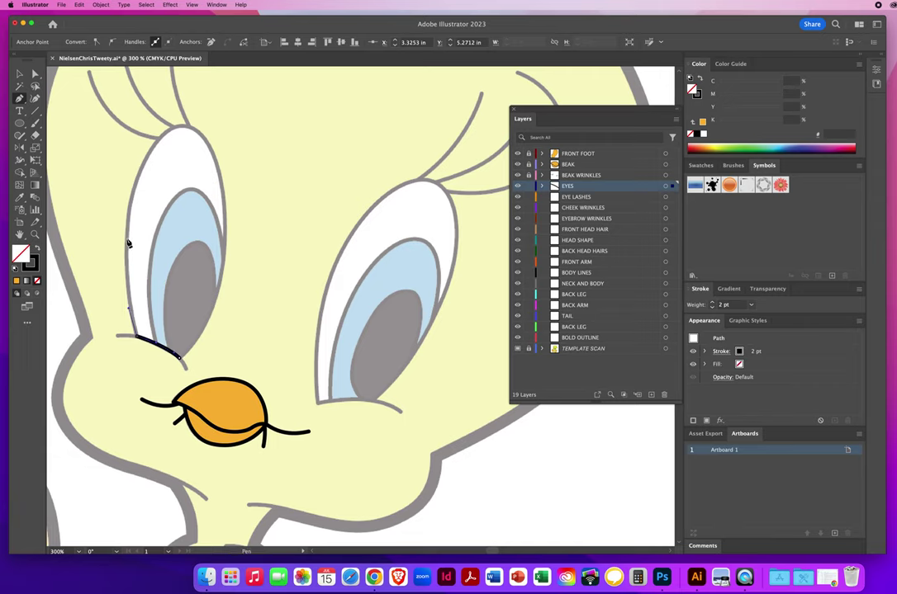
pyautogui.click(128, 212)
pyautogui.moveTo(159, 138); pyautogui.dragTo(201, 129)
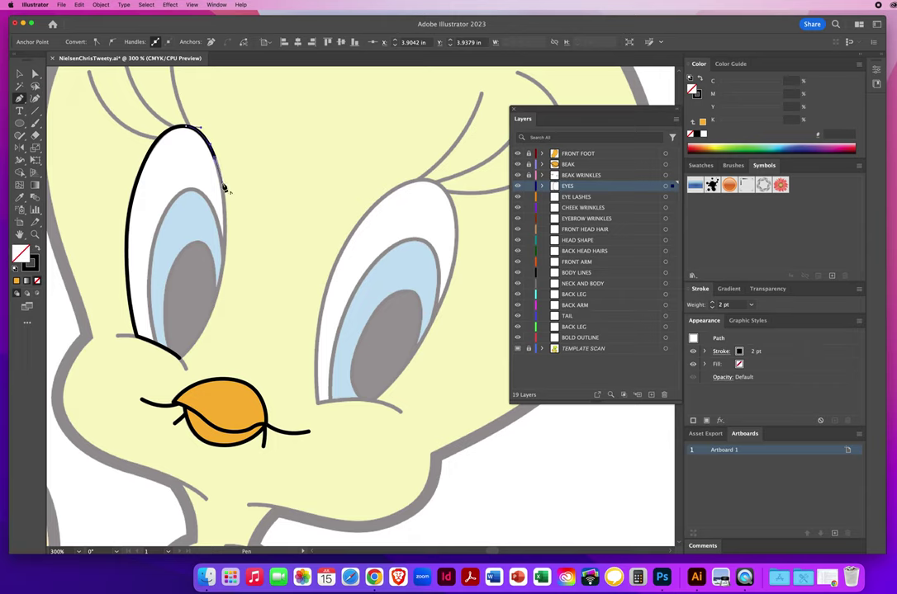
pyautogui.moveTo(223, 277); pyautogui.dragTo(213, 319)
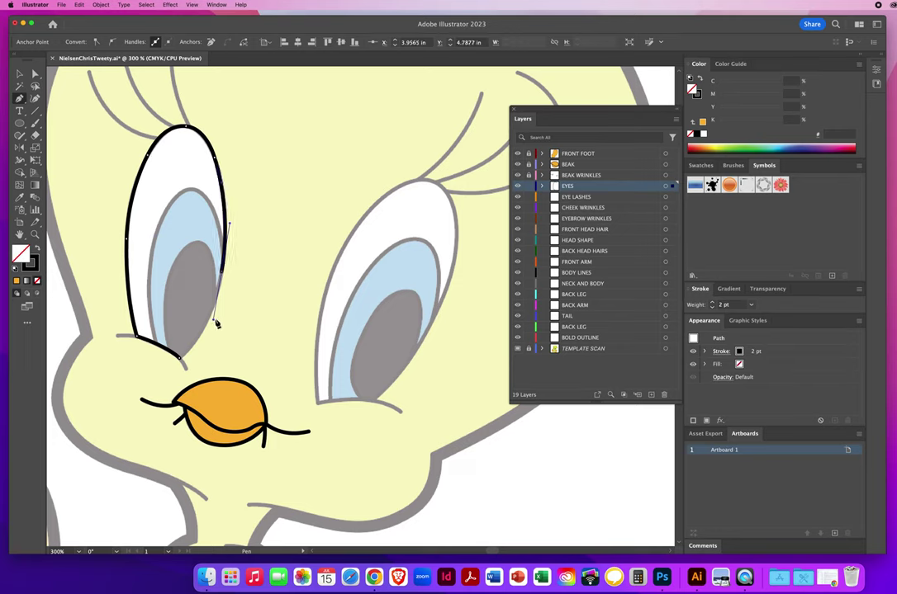
pyautogui.click(181, 358)
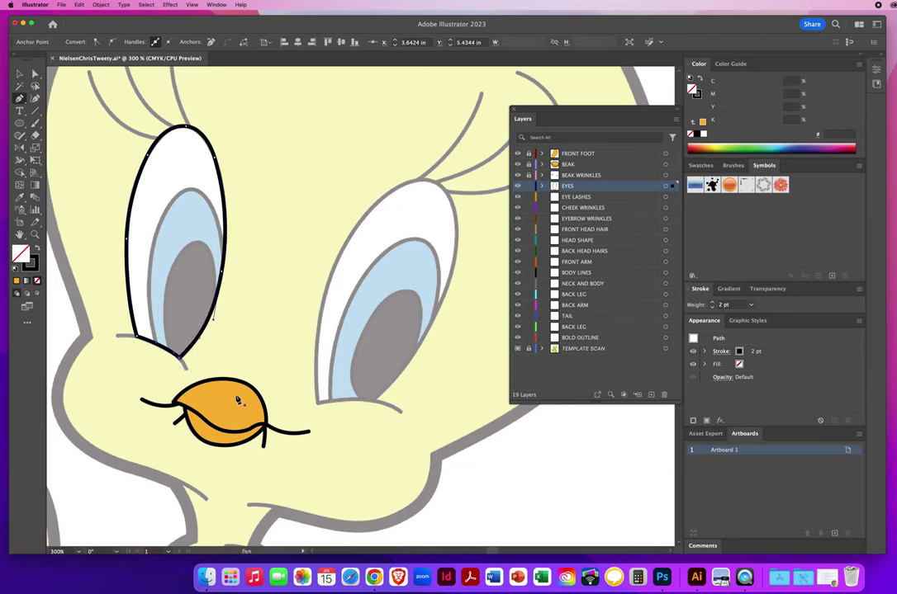
pyautogui.press('a')
pyautogui.click(276, 317)
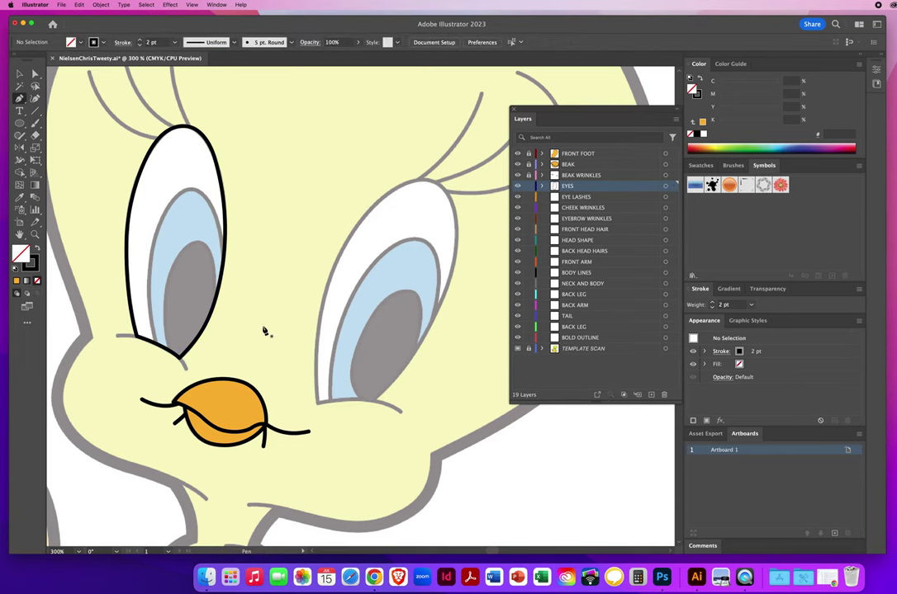
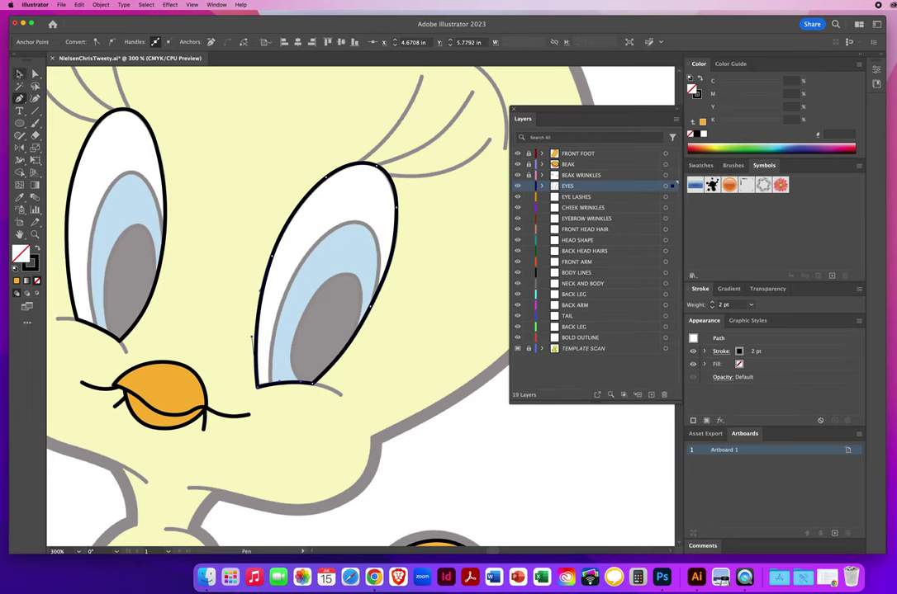
# - Trace the left eye's blue iris as an open path whose two ends extend past the eye outline, leaving it deselected
pyautogui.click(20, 74)
pyautogui.moveTo(246, 251); pyautogui.dragTo(326, 248)
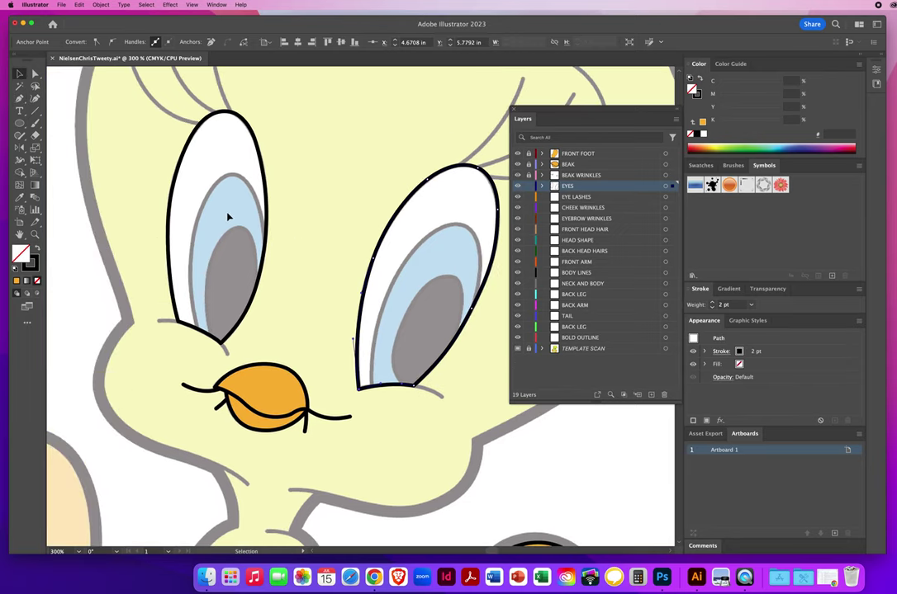
pyautogui.click(183, 349)
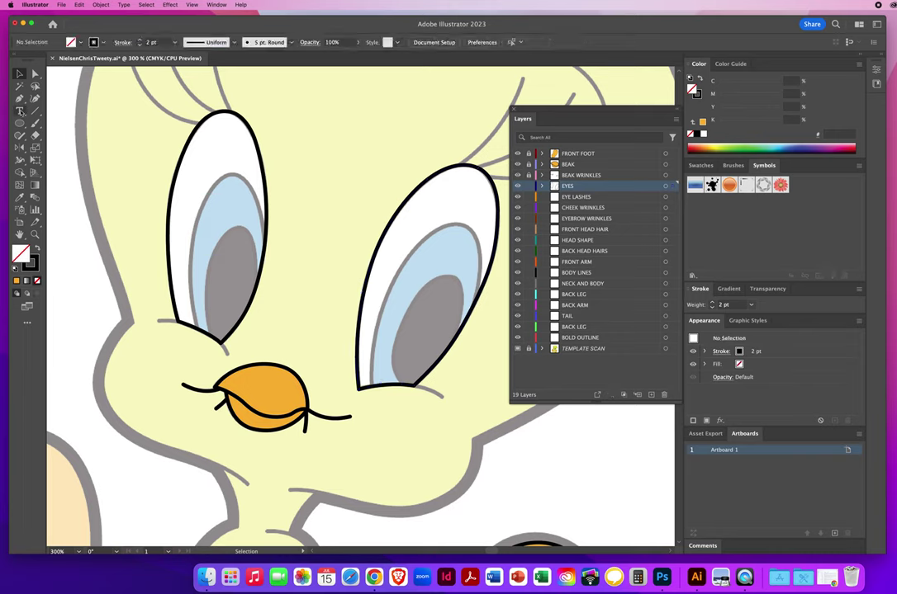
pyautogui.click(19, 98)
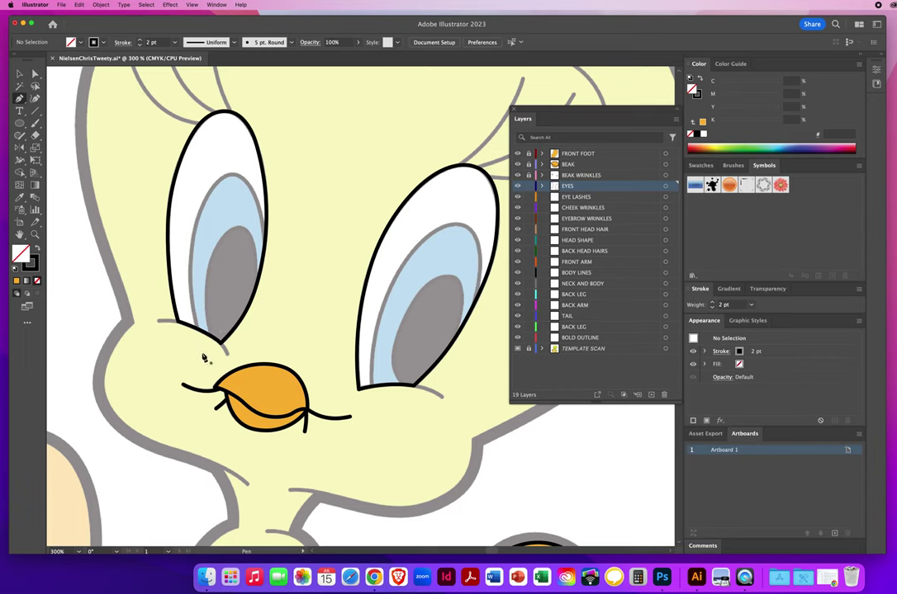
pyautogui.moveTo(206, 350); pyautogui.dragTo(195, 300)
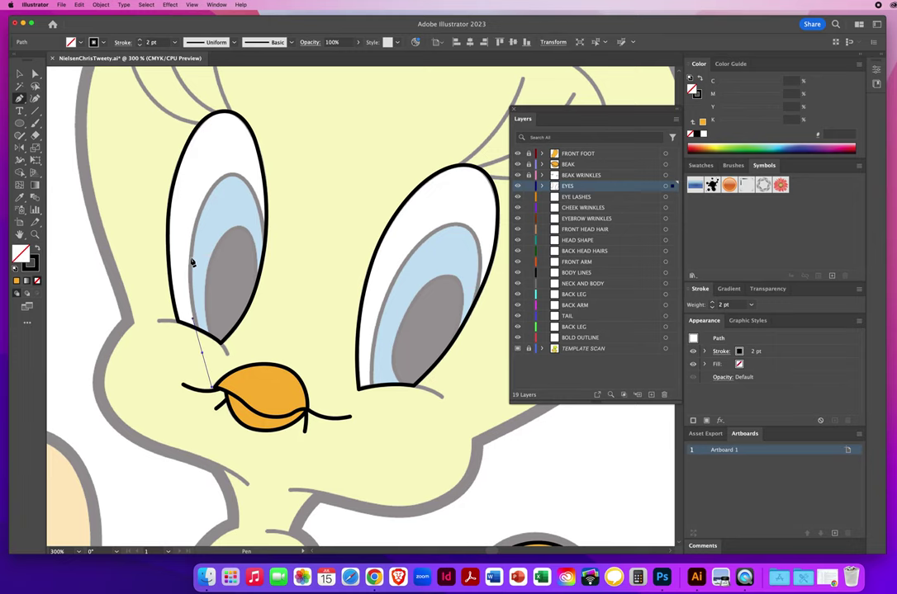
pyautogui.moveTo(192, 262); pyautogui.dragTo(191, 234)
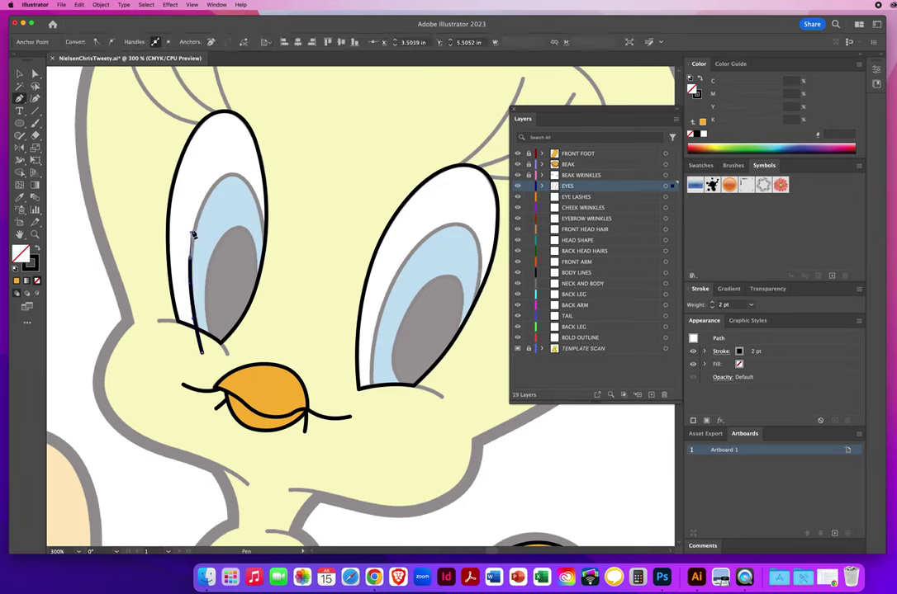
pyautogui.click(216, 184)
pyautogui.moveTo(239, 176); pyautogui.dragTo(262, 212)
pyautogui.moveTo(269, 305); pyautogui.dragTo(267, 358)
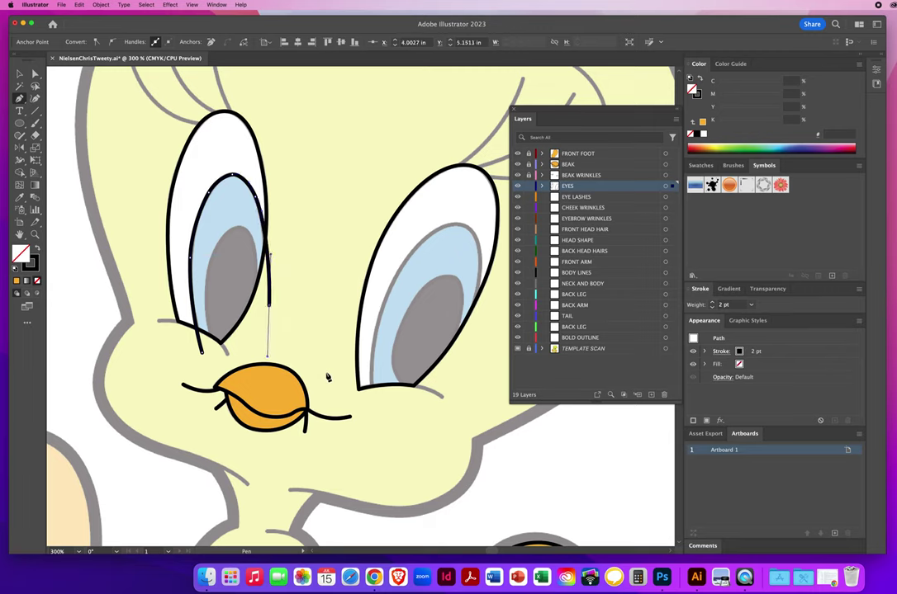
pyautogui.keyDown('super'); pyautogui.click(321, 312); pyautogui.keyUp('super')
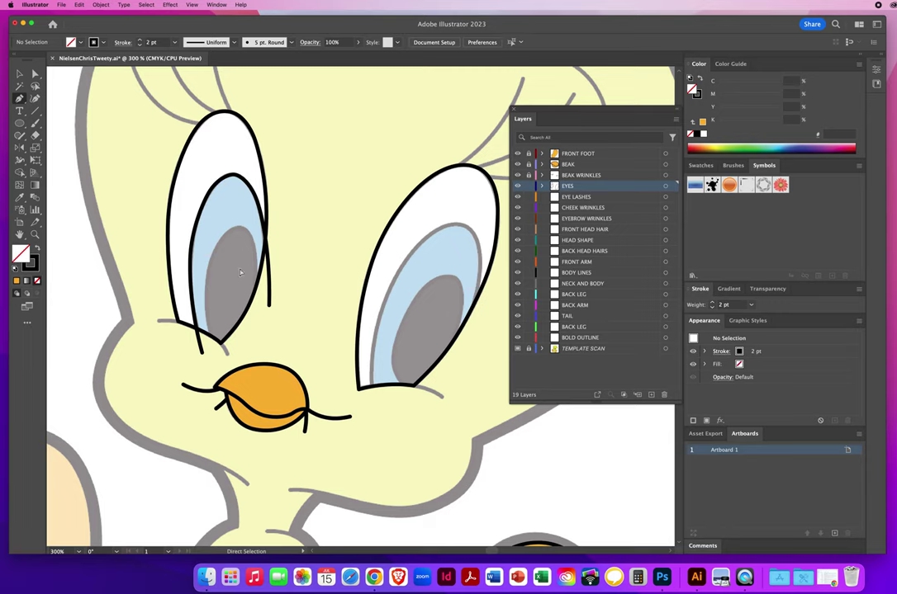
# - Nudge the anchor point on the left side of the left iris path to follow the template more closely
pyautogui.keyDown('super'); pyautogui.click(192, 261); pyautogui.keyUp('super')
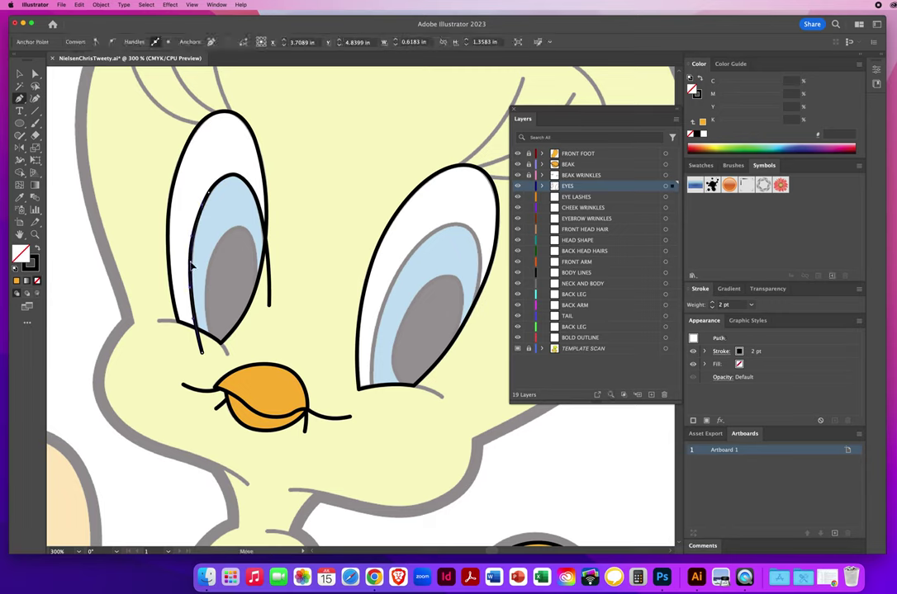
pyautogui.keyDown('super'); pyautogui.click(191, 263); pyautogui.keyUp('super')
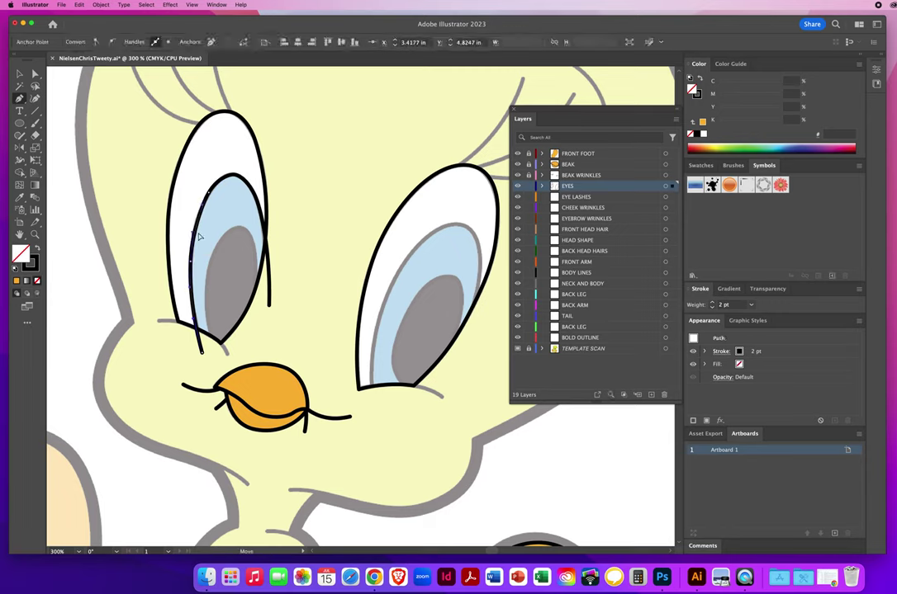
pyautogui.keyDown('super'); pyautogui.click(227, 255); pyautogui.keyUp('super')
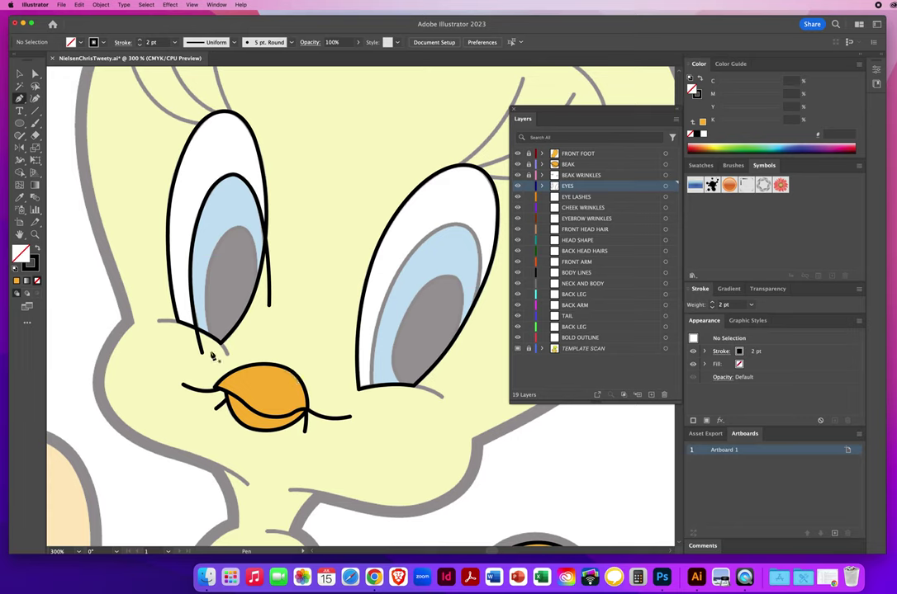
# - Trace the left eye's pupil as an open path with both ends running past the eye outline, and deselect it
pyautogui.moveTo(217, 365); pyautogui.dragTo(212, 349)
pyautogui.click(207, 331)
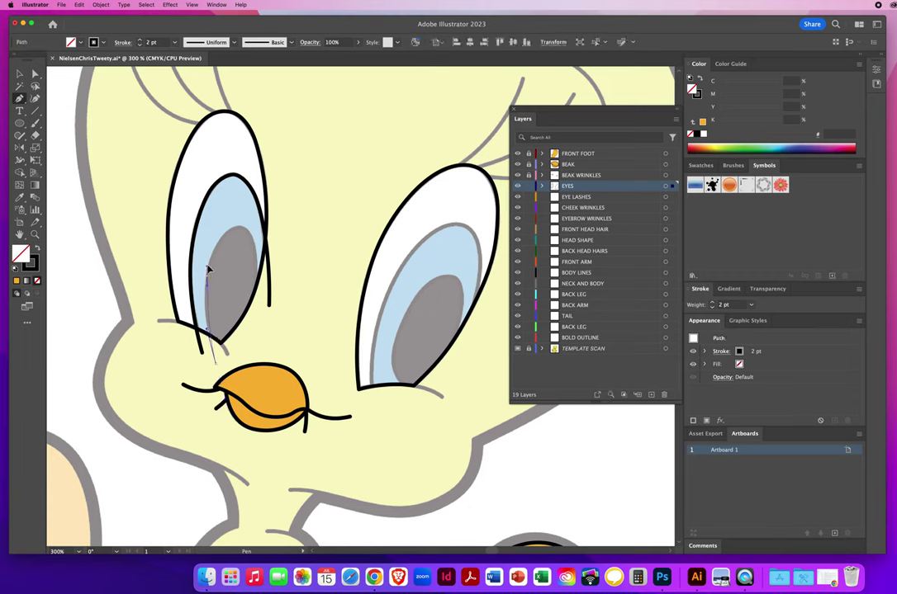
pyautogui.moveTo(211, 258); pyautogui.dragTo(229, 238)
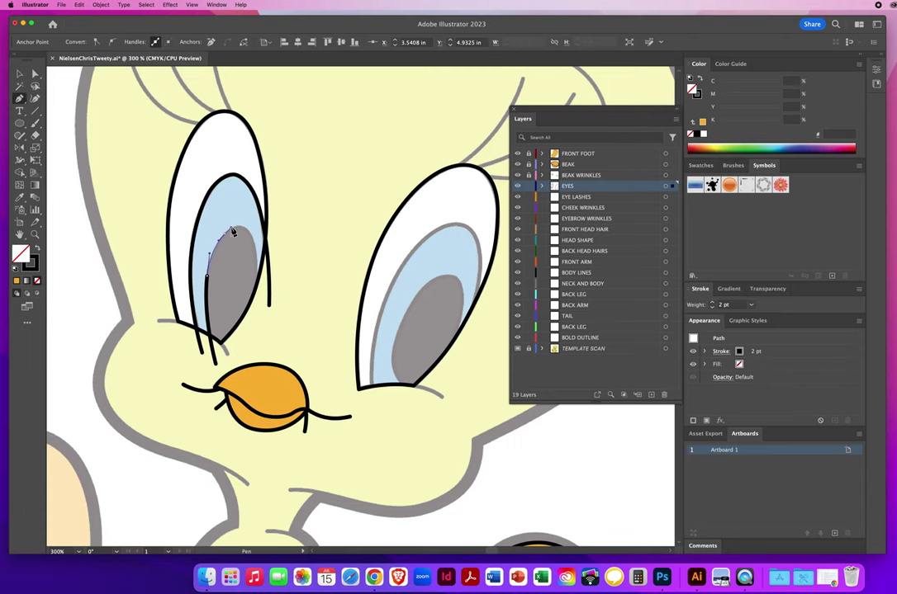
pyautogui.moveTo(225, 235); pyautogui.dragTo(243, 384)
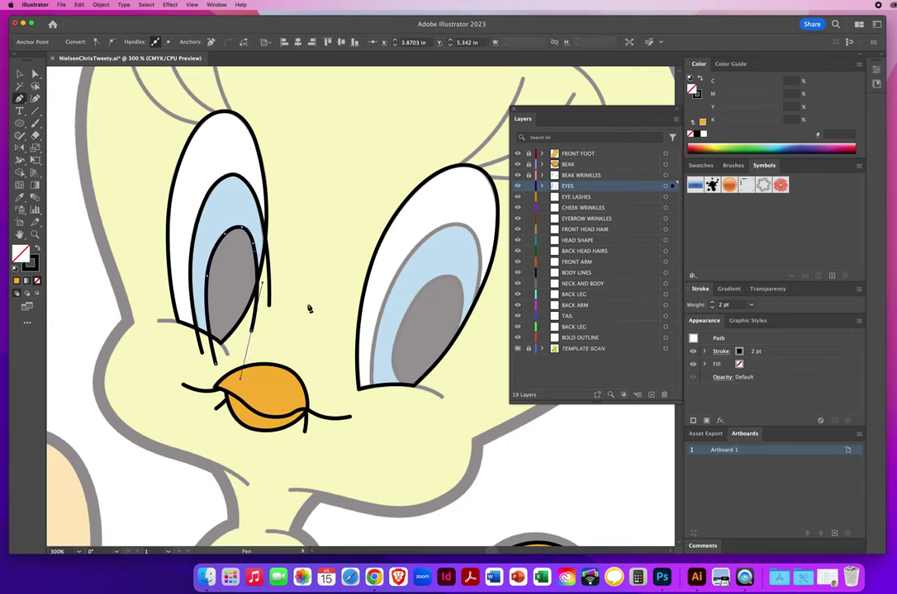
pyautogui.keyDown('super'); pyautogui.click(332, 258); pyautogui.keyUp('super')
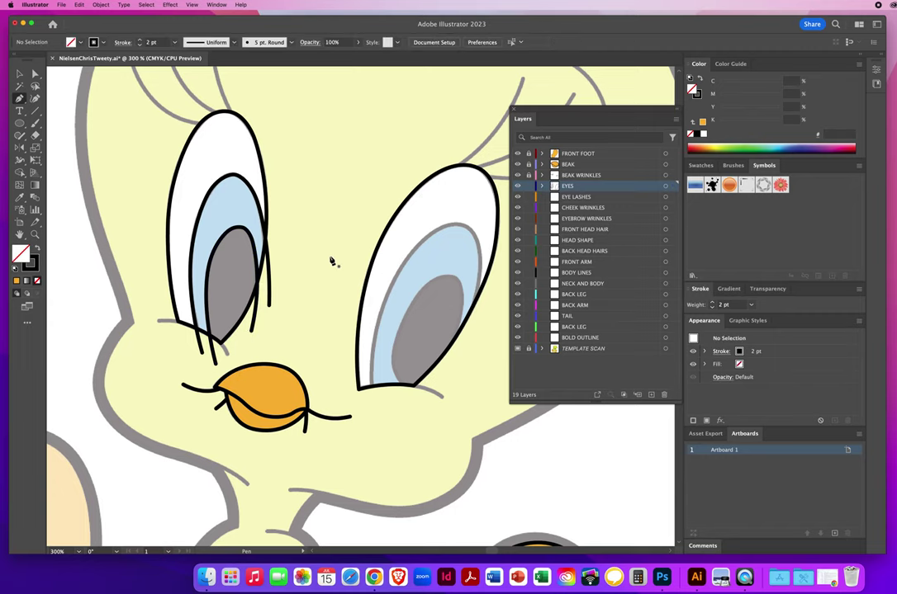
# - Trace the right eye's blue iris as an open path with both ends extending beyond the eye outline, and deselect it
pyautogui.hscroll(5, 315, 266)
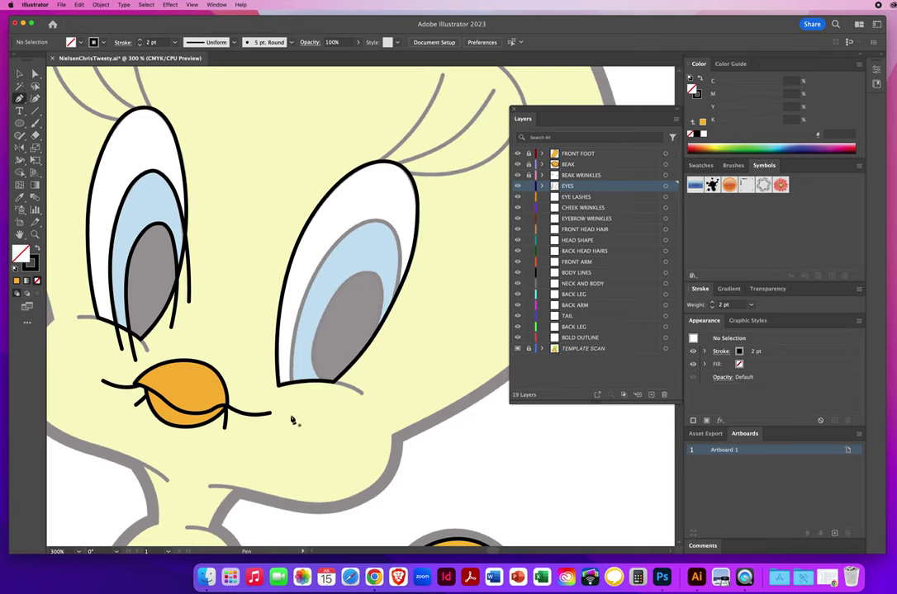
pyautogui.moveTo(289, 414); pyautogui.dragTo(291, 452)
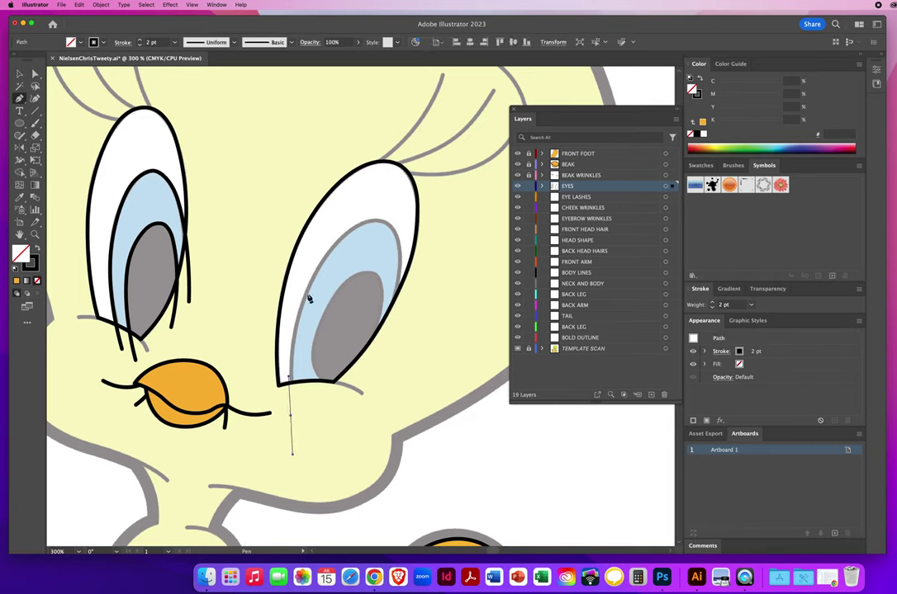
pyautogui.moveTo(304, 305); pyautogui.dragTo(317, 262)
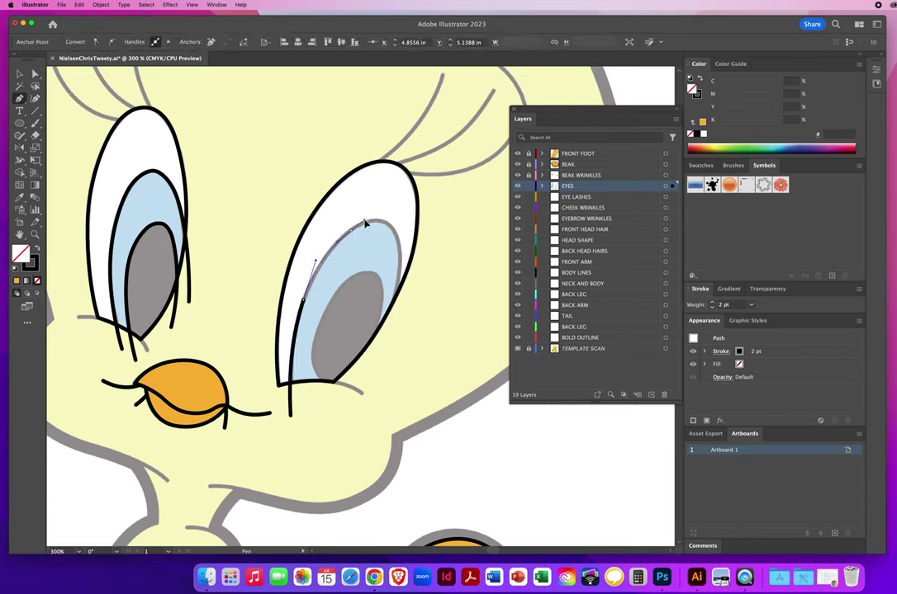
pyautogui.moveTo(367, 225); pyautogui.dragTo(401, 237)
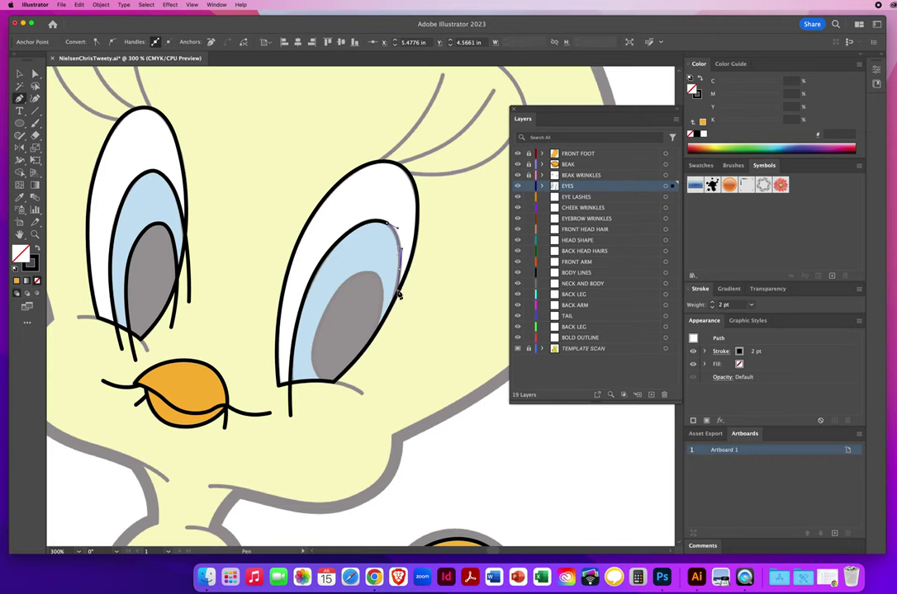
pyautogui.moveTo(399, 271); pyautogui.dragTo(371, 371)
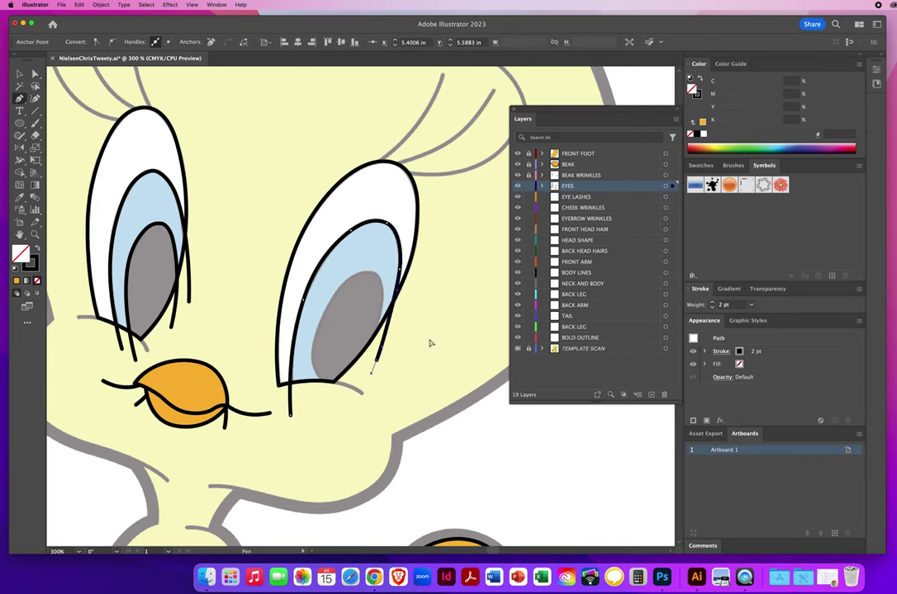
pyautogui.keyDown('super'); pyautogui.click(379, 405); pyautogui.keyUp('super')
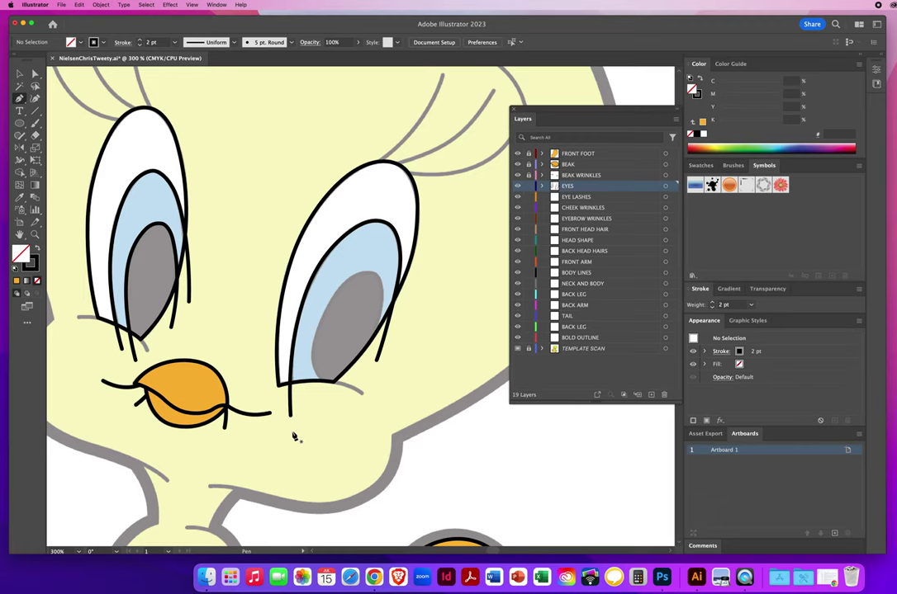
# - Trace the right eye's pupil as an open path, running its final segment well outside the eye across the cheek
pyautogui.click(314, 383)
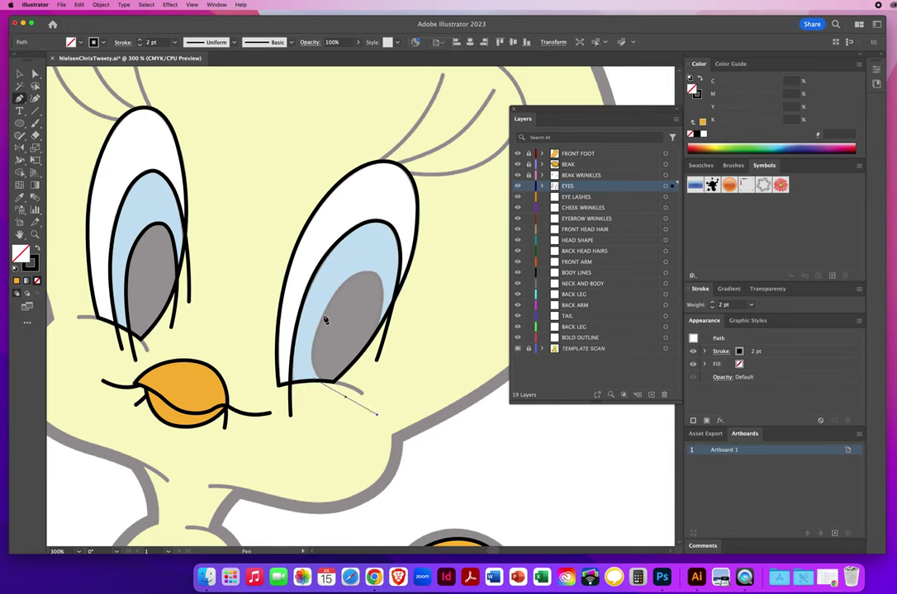
pyautogui.moveTo(324, 316); pyautogui.dragTo(389, 283)
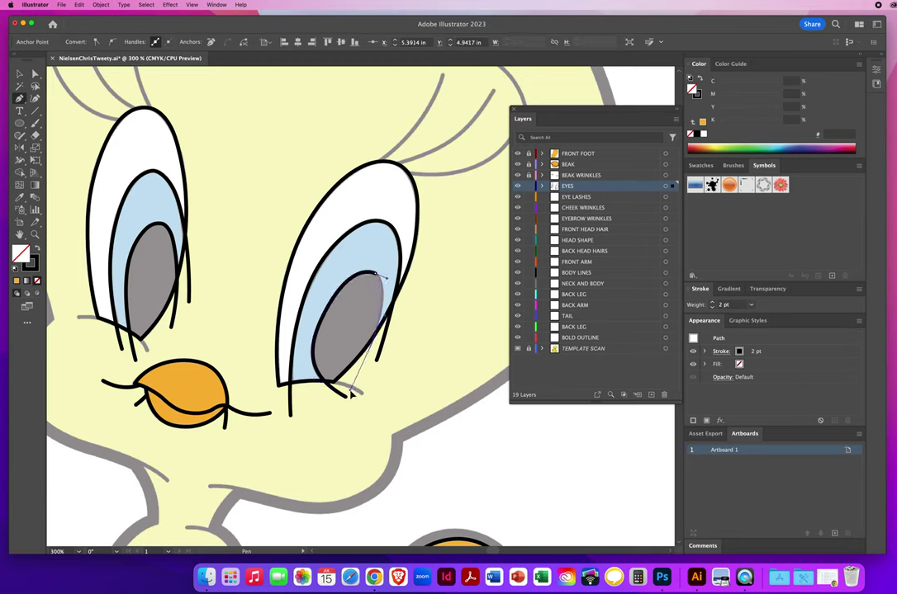
pyautogui.click(499, 469)
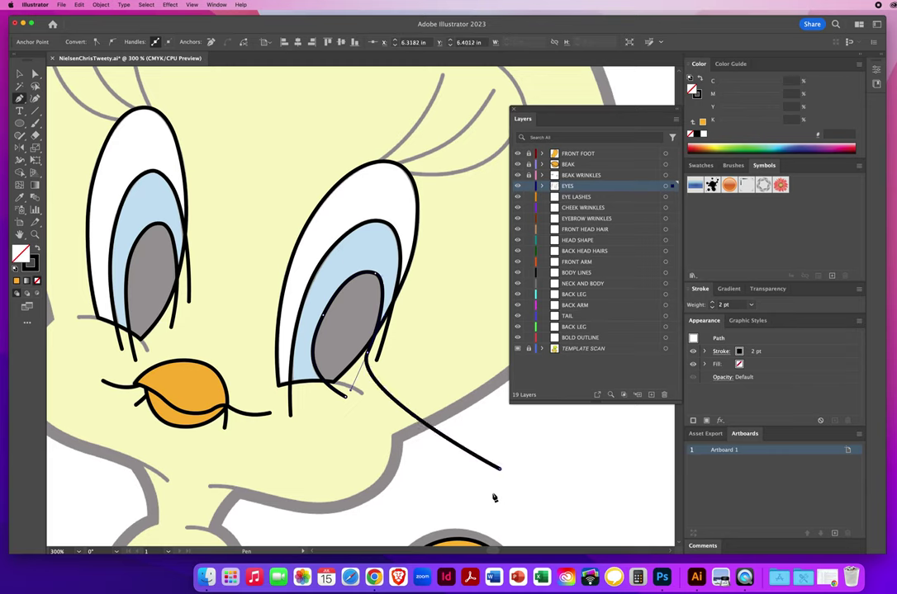
# - Select the left eye's outline, iris and pupil paths and split them into separate shapes with the Pathfinder's Divide operation
pyautogui.click(20, 73)
pyautogui.click(82, 266)
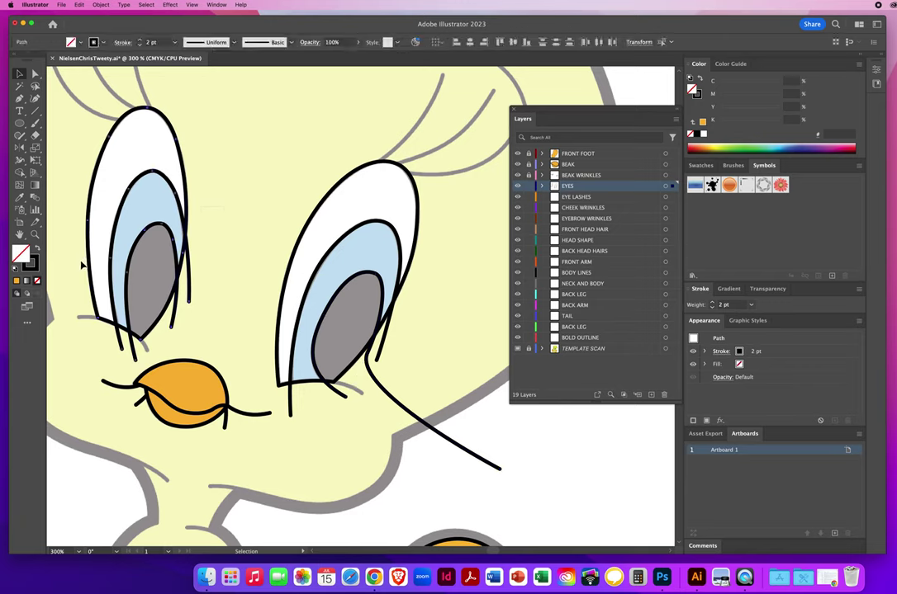
pyautogui.click(216, 5)
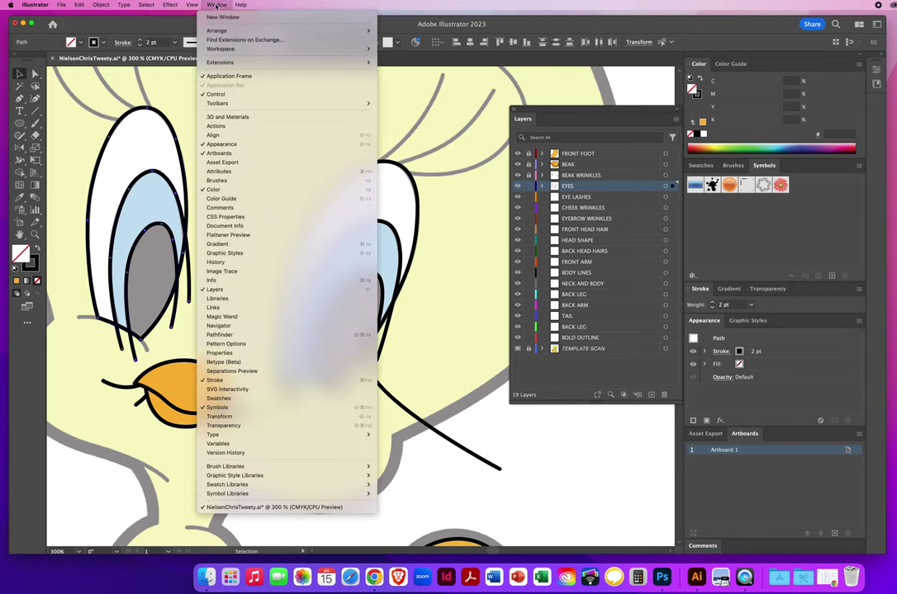
pyautogui.click(228, 335)
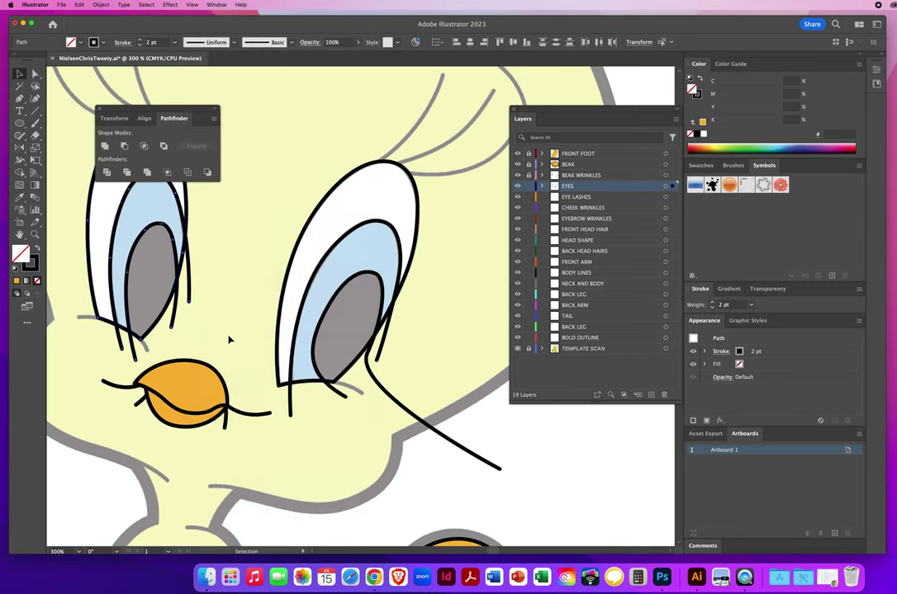
pyautogui.moveTo(152, 108); pyautogui.dragTo(286, 82)
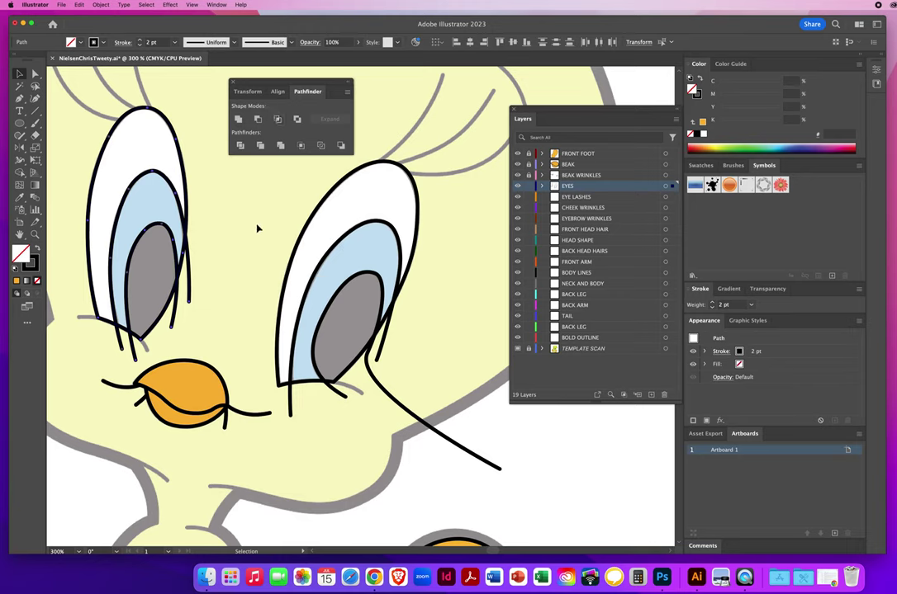
pyautogui.click(240, 145)
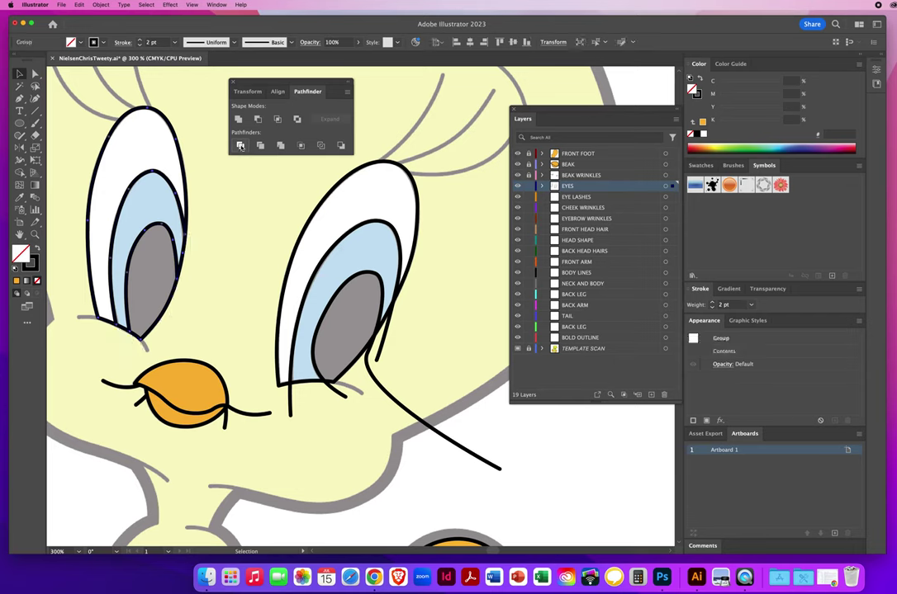
# - Divide the right eye's outline, iris and pupil paths with the Pathfinder, and ungroup the divided shapes of both eyes
pyautogui.click(100, 6)
pyautogui.click(92, 58)
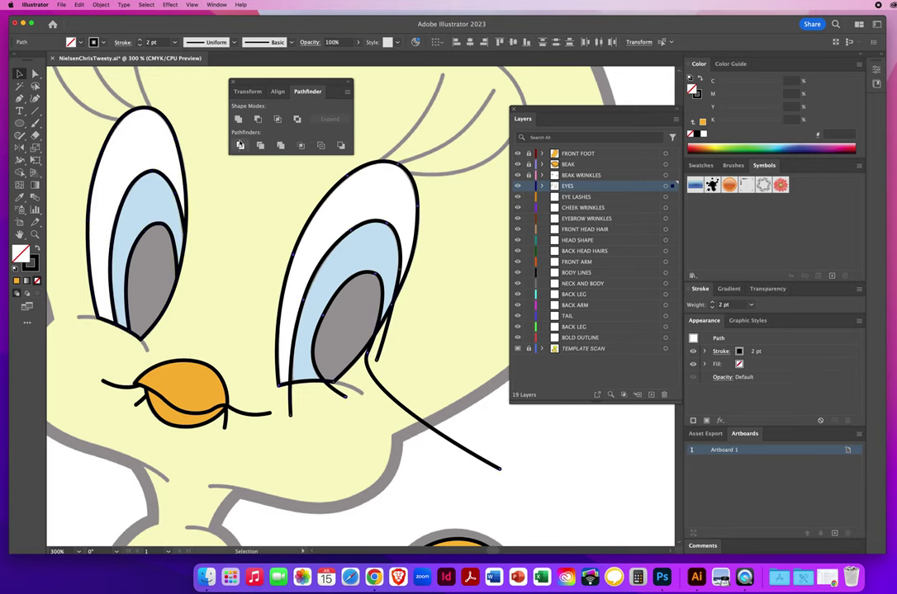
pyautogui.click(239, 146)
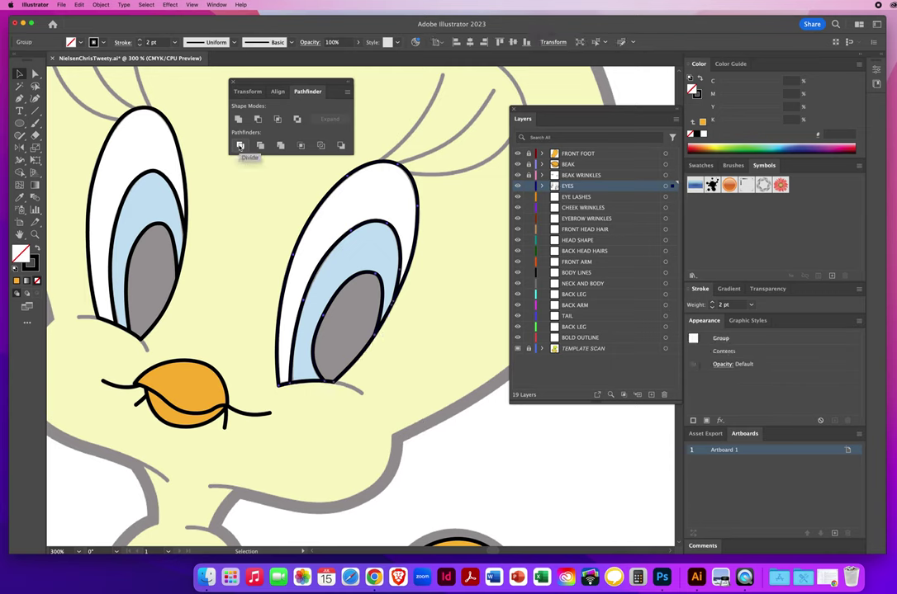
pyautogui.click(100, 5)
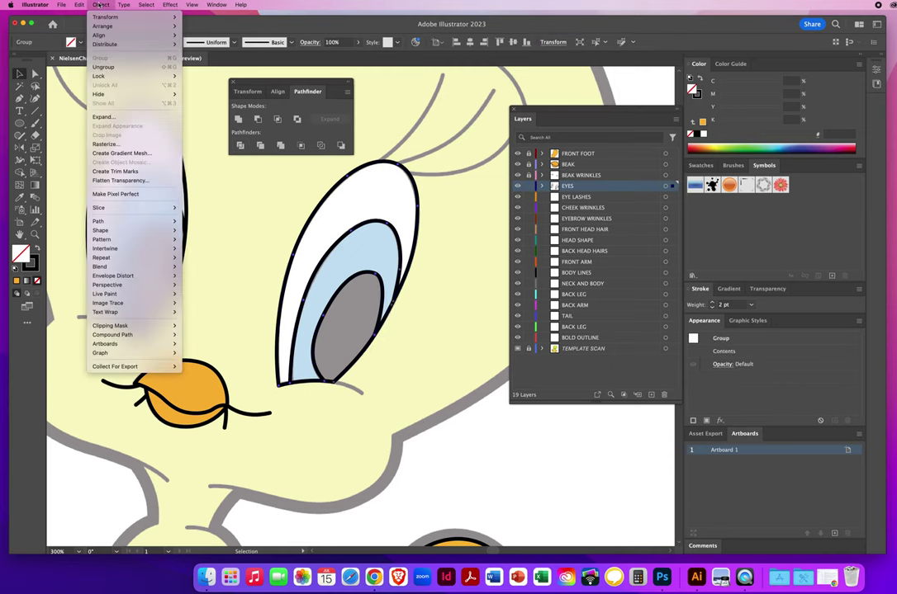
pyautogui.click(109, 68)
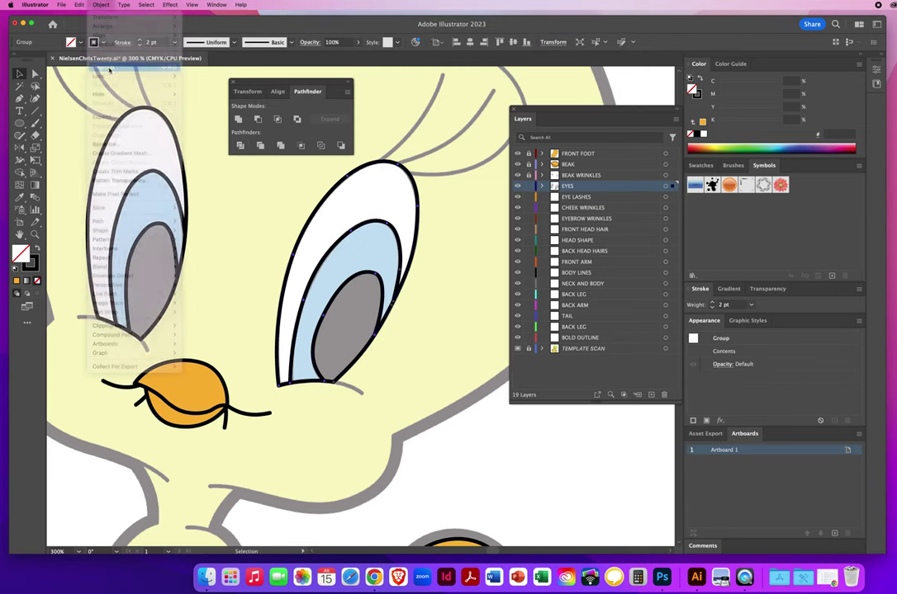
pyautogui.click(237, 198)
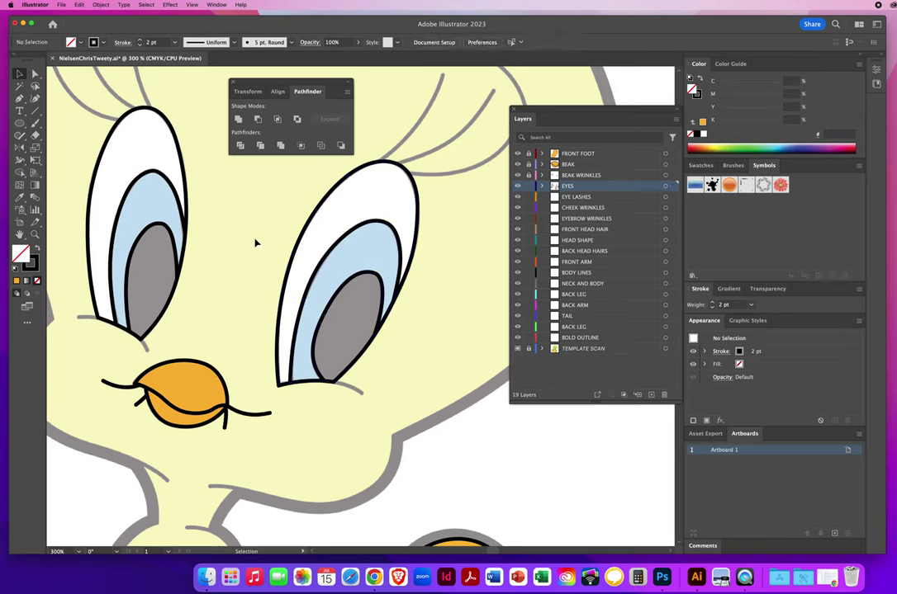
# - Select both pupils and fill them with the near-black #131212 sampled with the Eyedropper
pyautogui.click(159, 327)
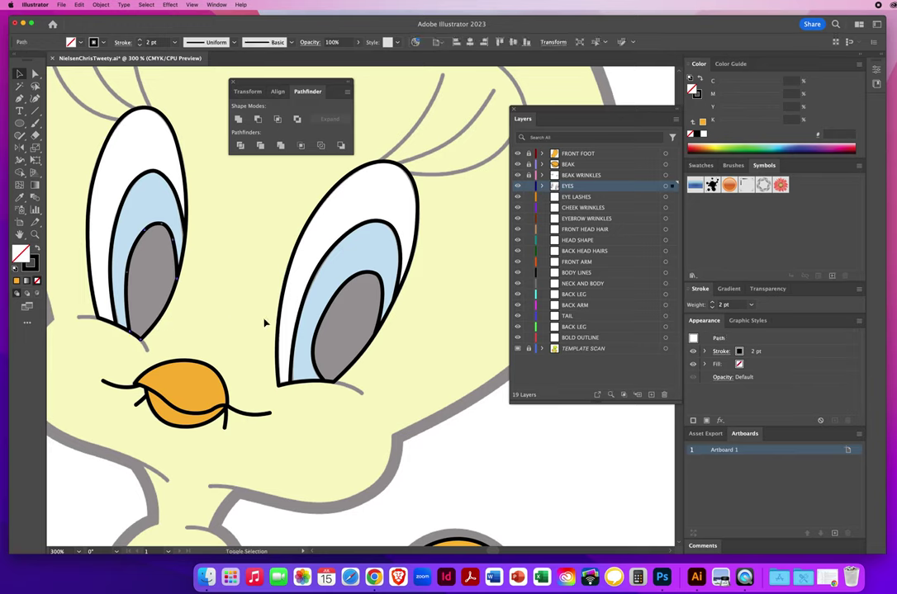
pyautogui.keyDown('shift'); pyautogui.click(358, 366); pyautogui.keyUp('shift')
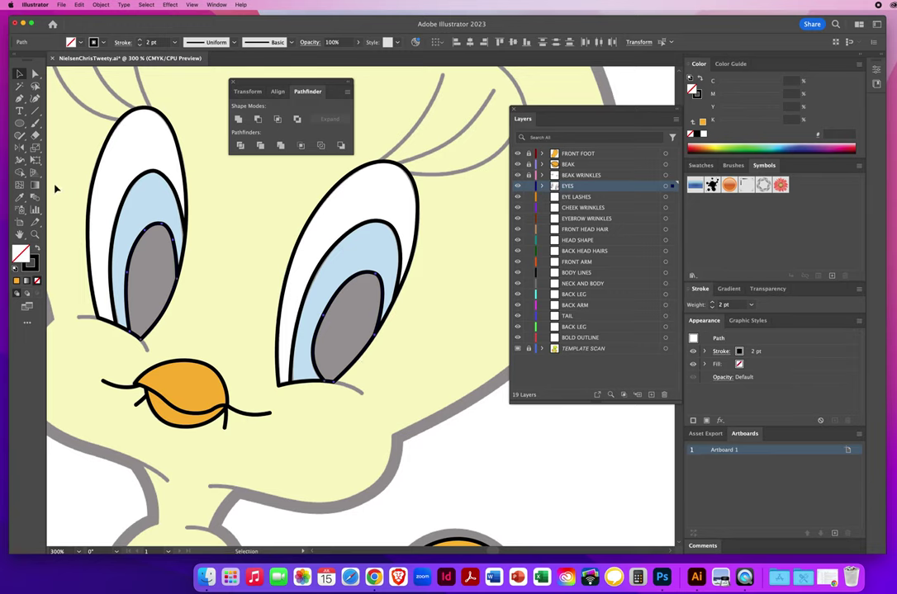
pyautogui.click(19, 197)
pyautogui.click(130, 239)
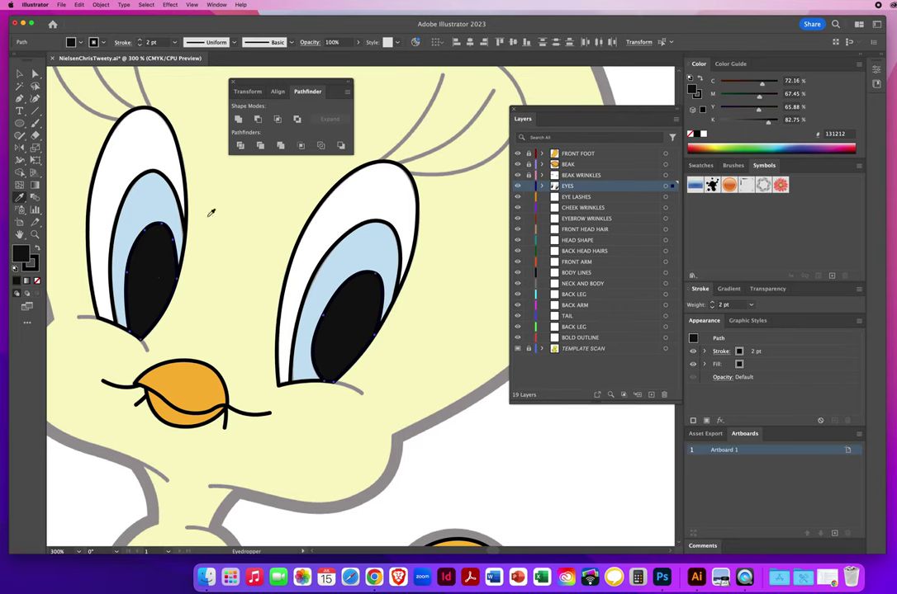
# - Select the iris shapes of both eyes and fill them with the blue sampled from the template's right iris
pyautogui.click(19, 73)
pyautogui.click(185, 264)
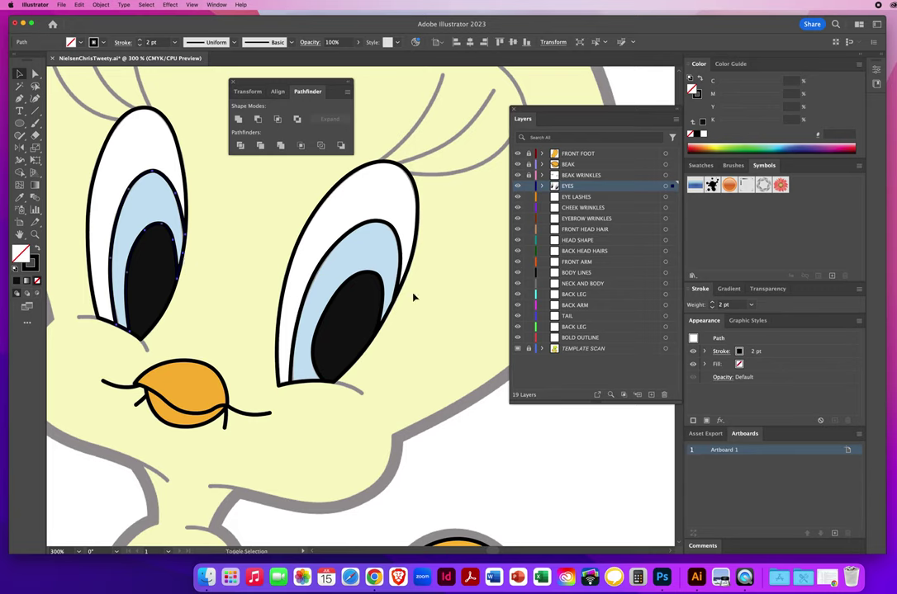
pyautogui.keyDown('shift'); pyautogui.click(304, 386); pyautogui.keyUp('shift')
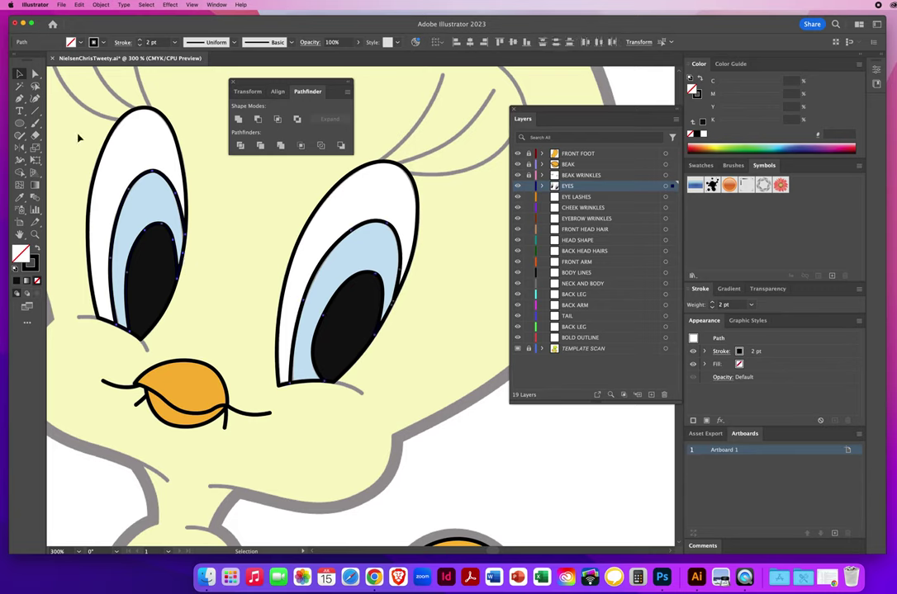
pyautogui.click(19, 197)
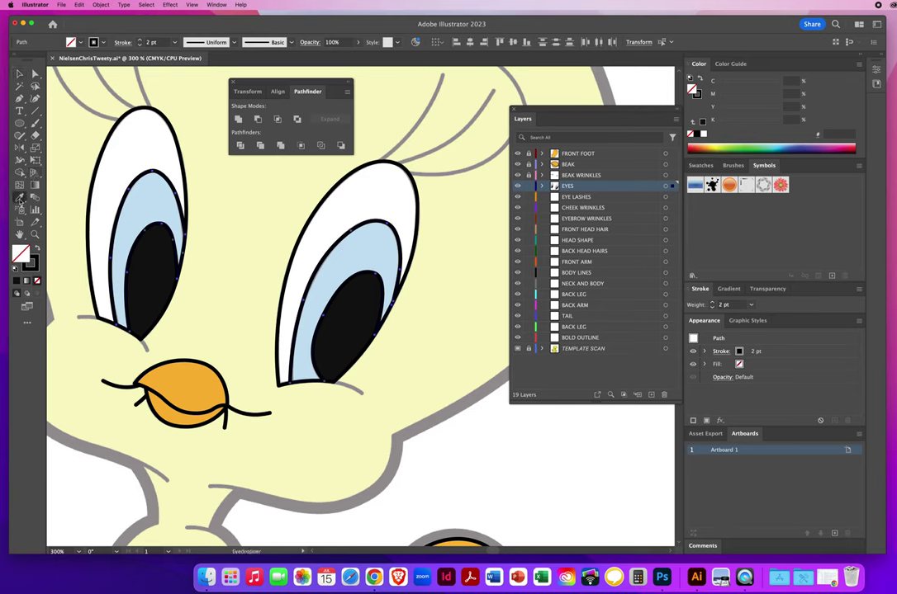
pyautogui.click(371, 244)
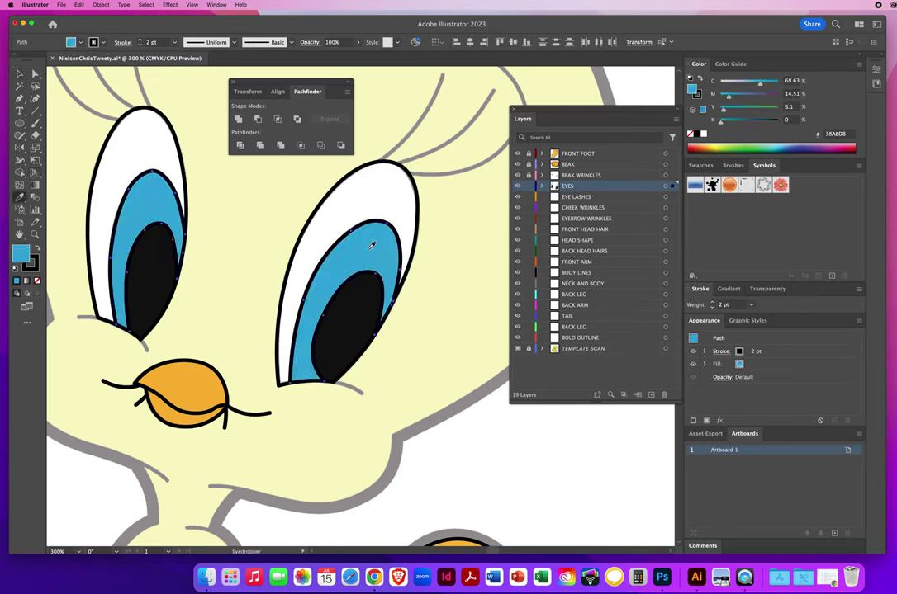
# - Fill the outer shapes of both eyes with the template's white, deselect them and lock the EYES layer
pyautogui.click(20, 75)
pyautogui.click(147, 109)
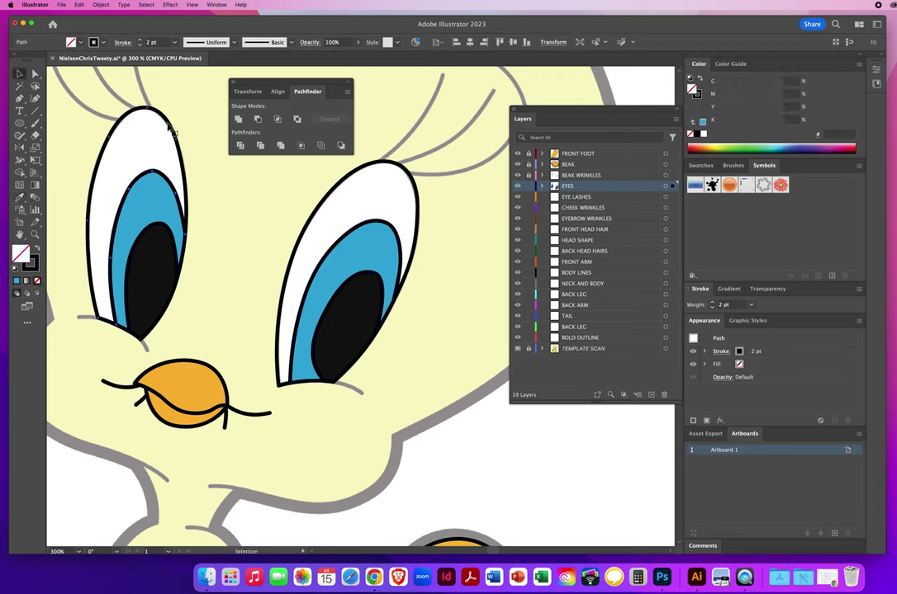
pyautogui.keyDown('shift'); pyautogui.click(407, 178); pyautogui.keyUp('shift')
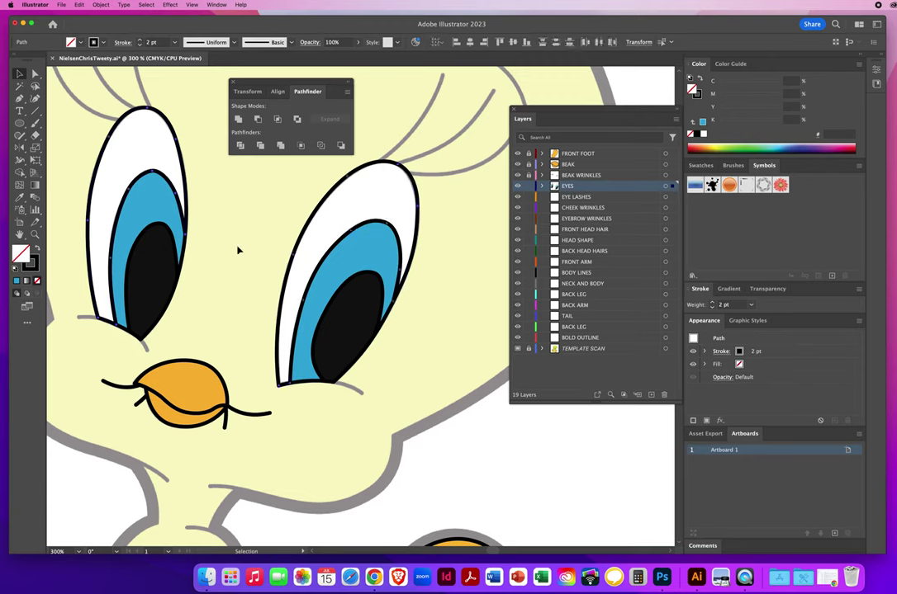
pyautogui.press('i')
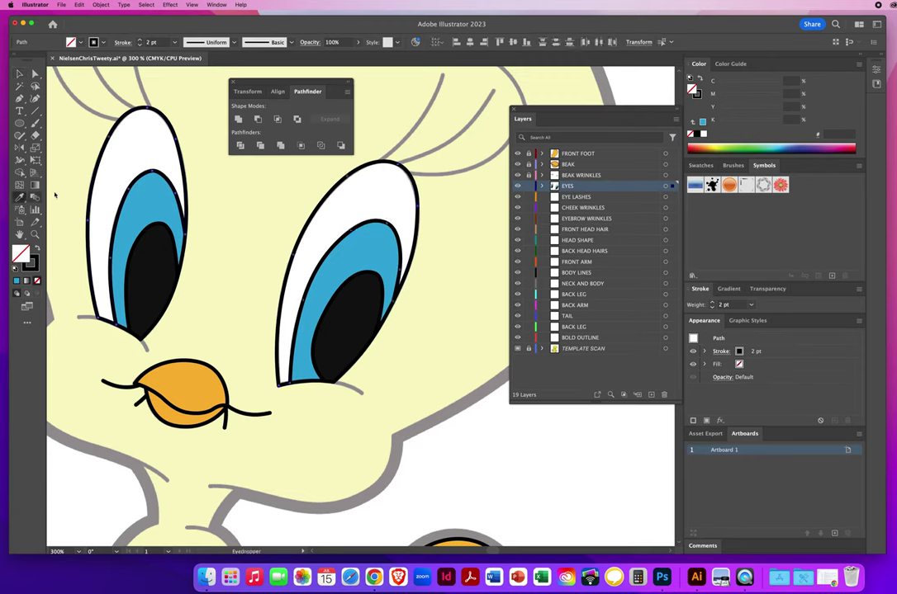
pyautogui.click(145, 135)
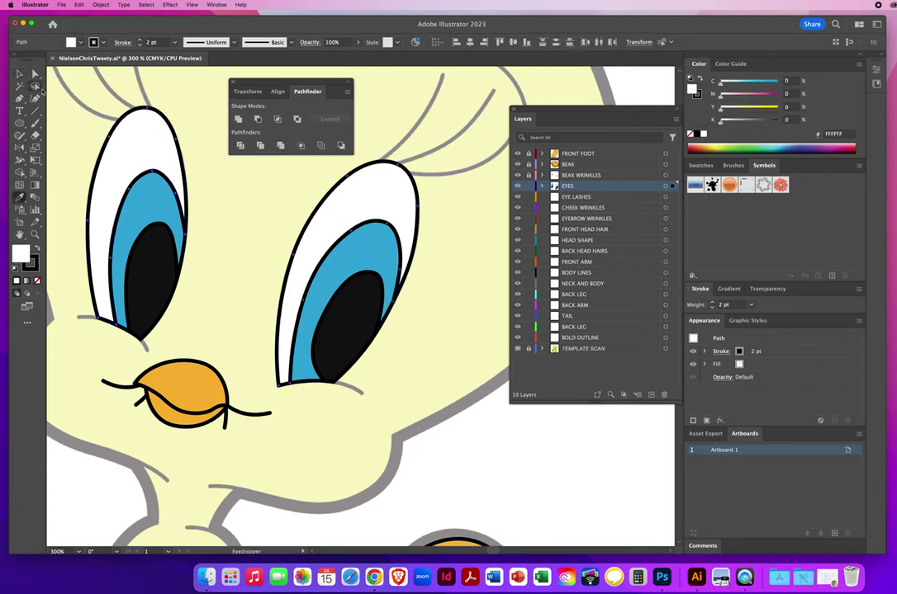
pyautogui.click(19, 73)
pyautogui.click(251, 306)
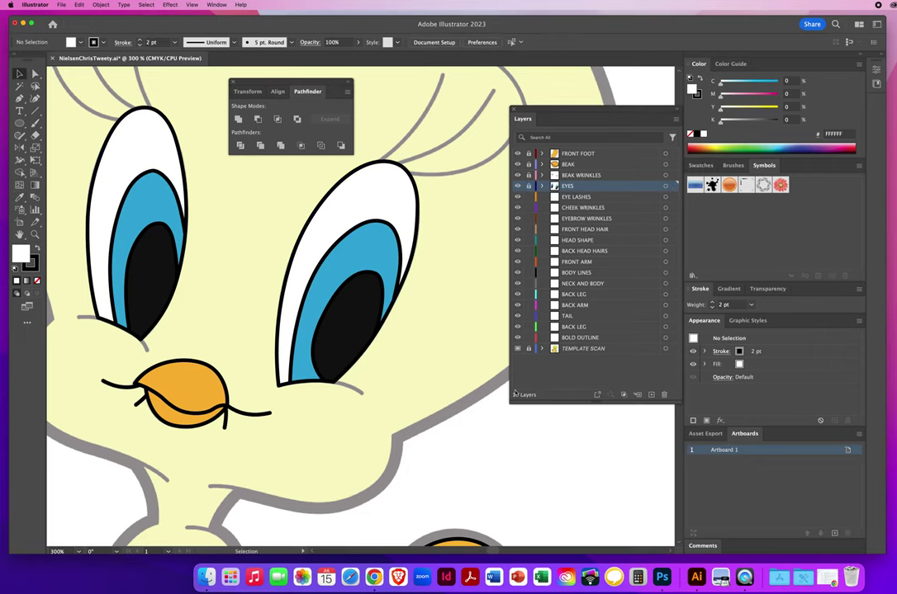
# - Set the fill to None with nothing selected and make the EYE LASHES layer active for drawing with the Pen tool
pyautogui.scroll(5, 336, 368)
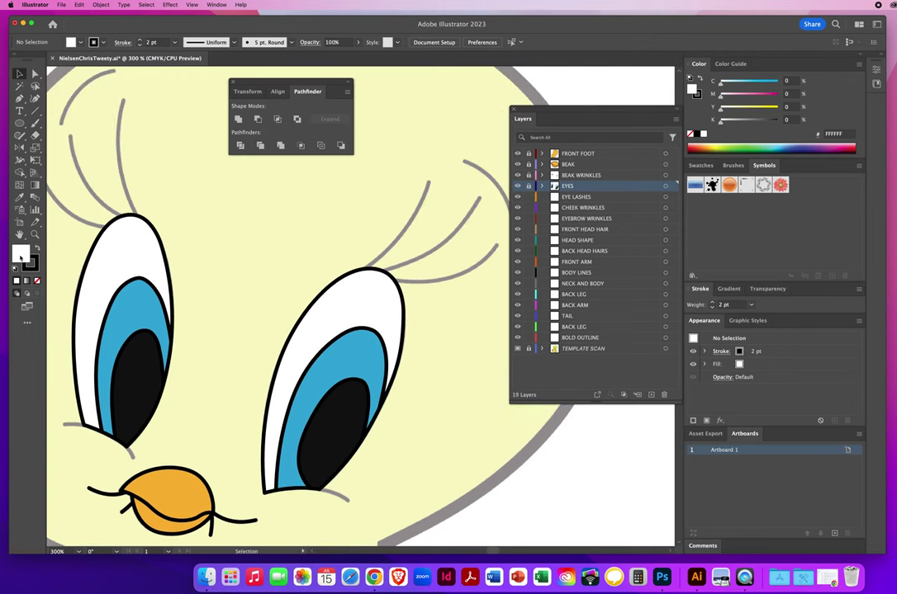
pyautogui.press('/')
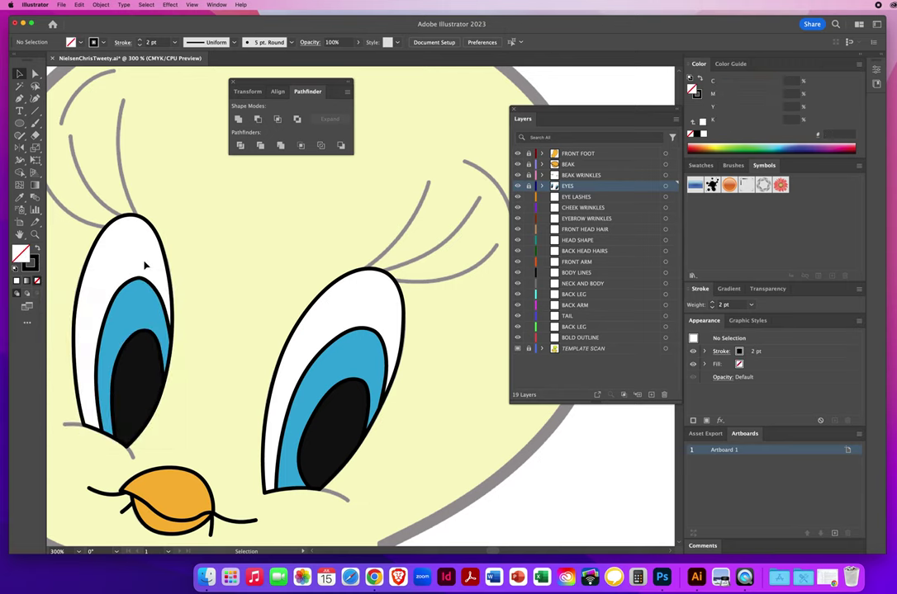
pyautogui.moveTo(248, 249); pyautogui.dragTo(293, 268)
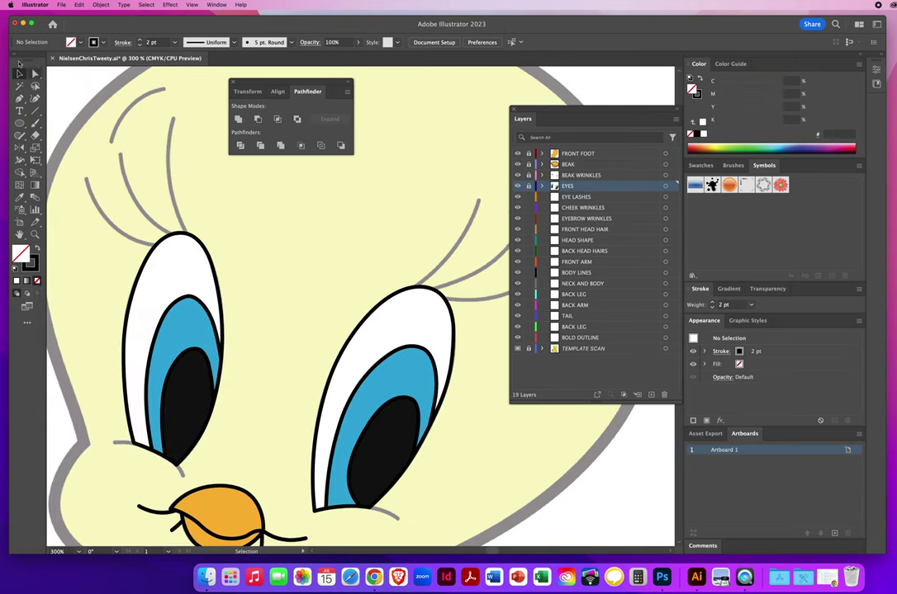
pyautogui.press('p')
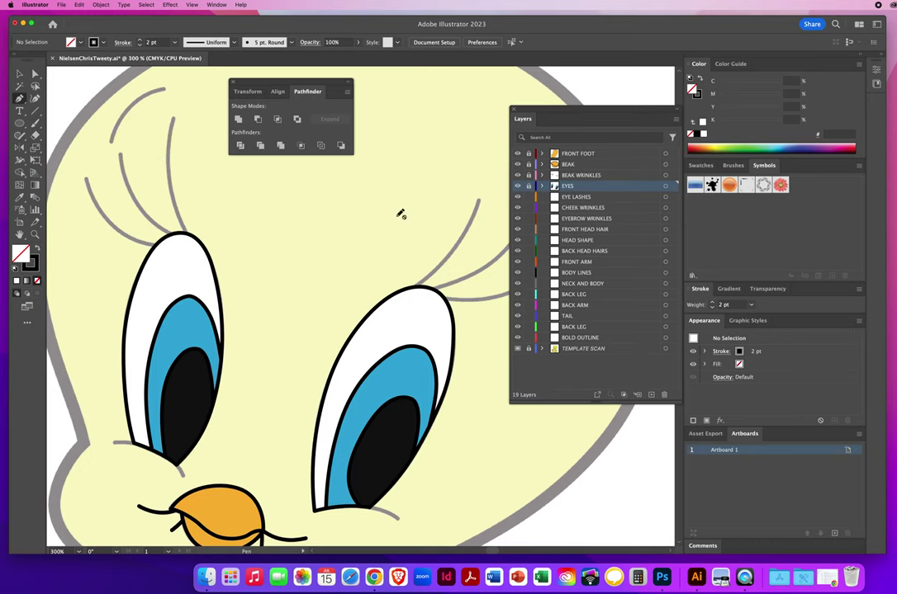
pyautogui.click(578, 198)
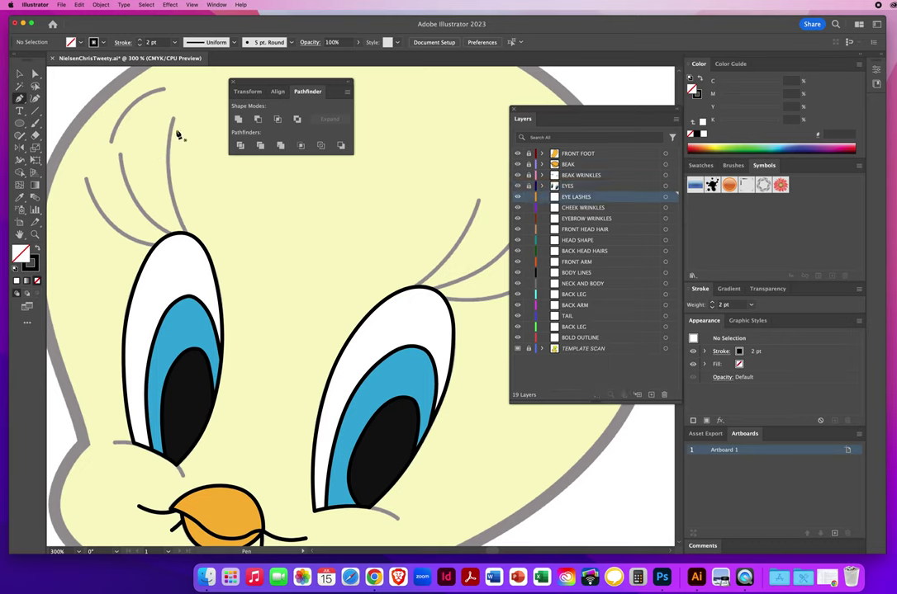
# - Trace the left eye's three lashes as separate open curved paths, each ending just inside the eye outline, and deselect them
pyautogui.moveTo(173, 120); pyautogui.dragTo(166, 154)
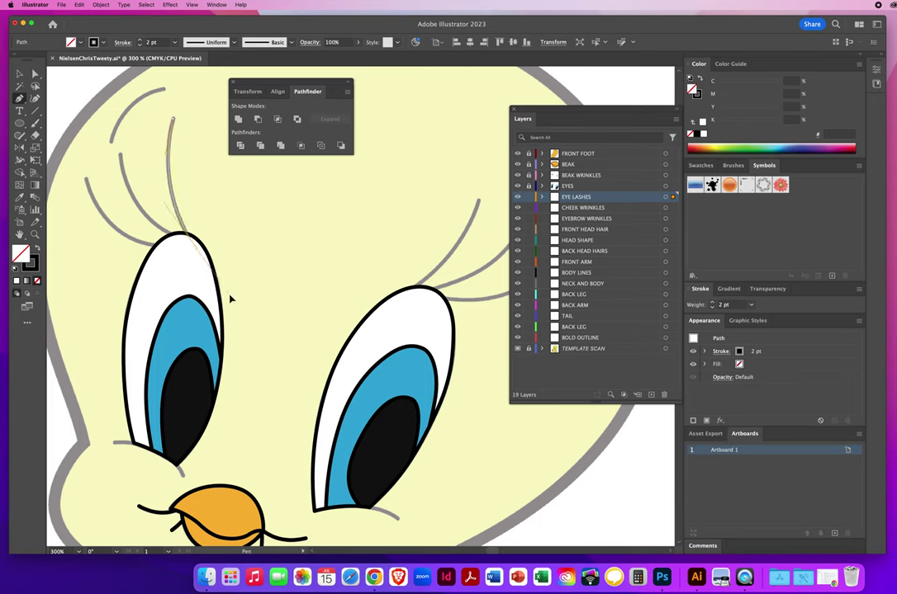
pyautogui.moveTo(230, 296); pyautogui.dragTo(229, 294)
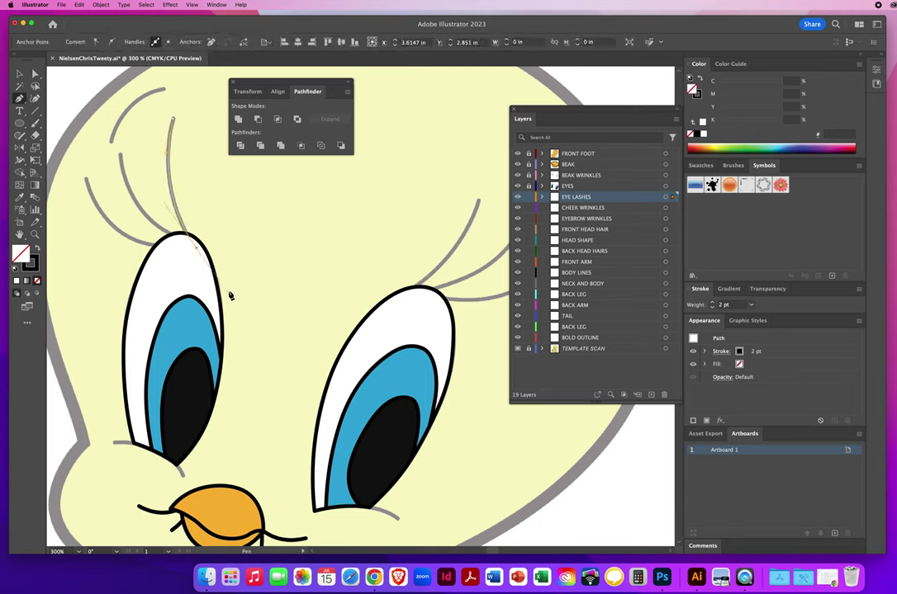
pyautogui.keyDown('super'); pyautogui.click(244, 240); pyautogui.keyUp('super')
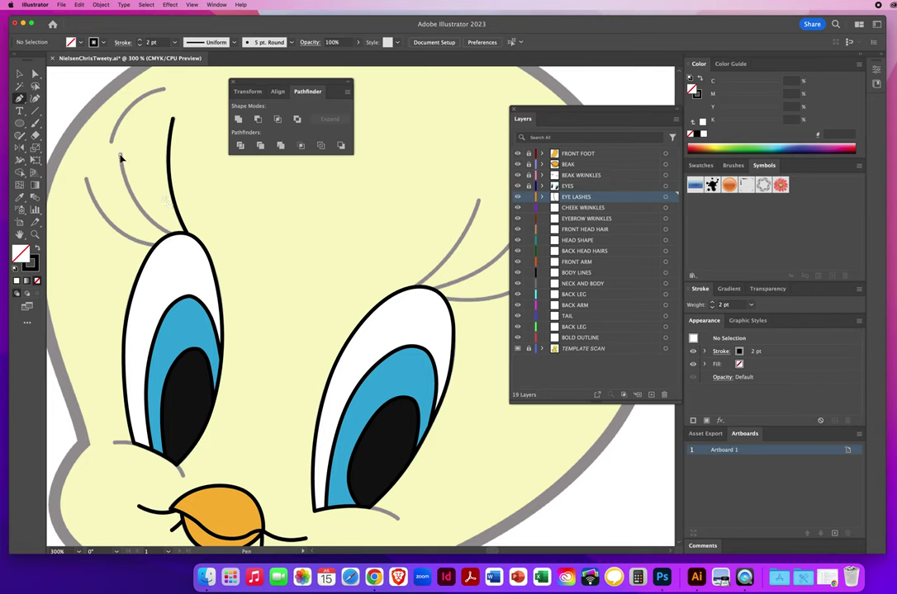
pyautogui.moveTo(122, 169); pyautogui.dragTo(122, 183)
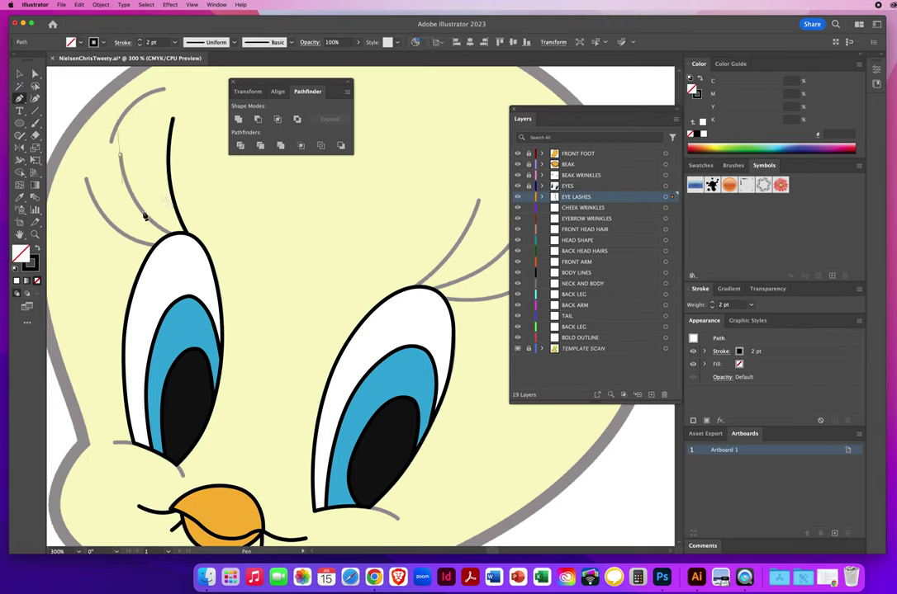
pyautogui.moveTo(182, 242); pyautogui.dragTo(225, 254)
pyautogui.keyDown('super'); pyautogui.click(171, 274); pyautogui.keyUp('super')
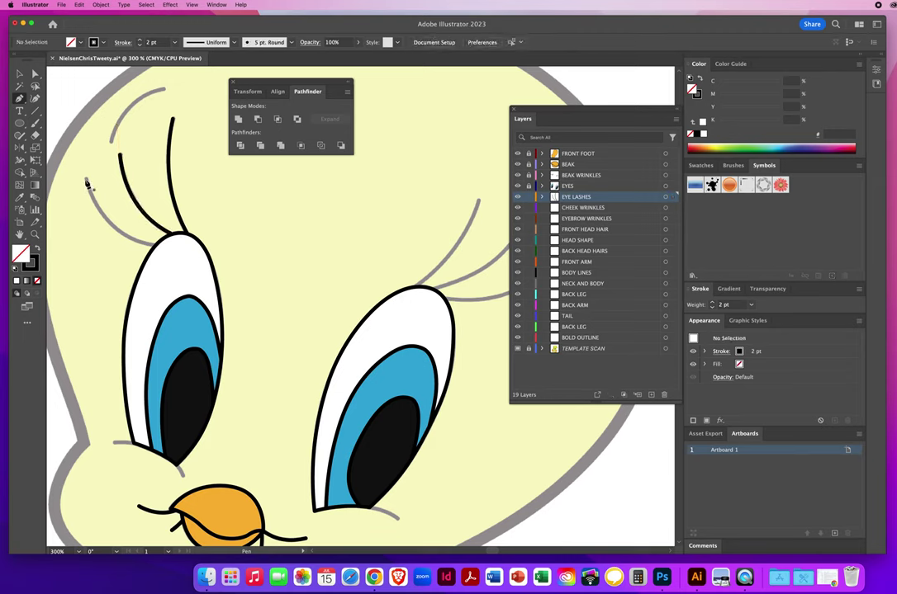
pyautogui.moveTo(85, 177); pyautogui.dragTo(98, 208)
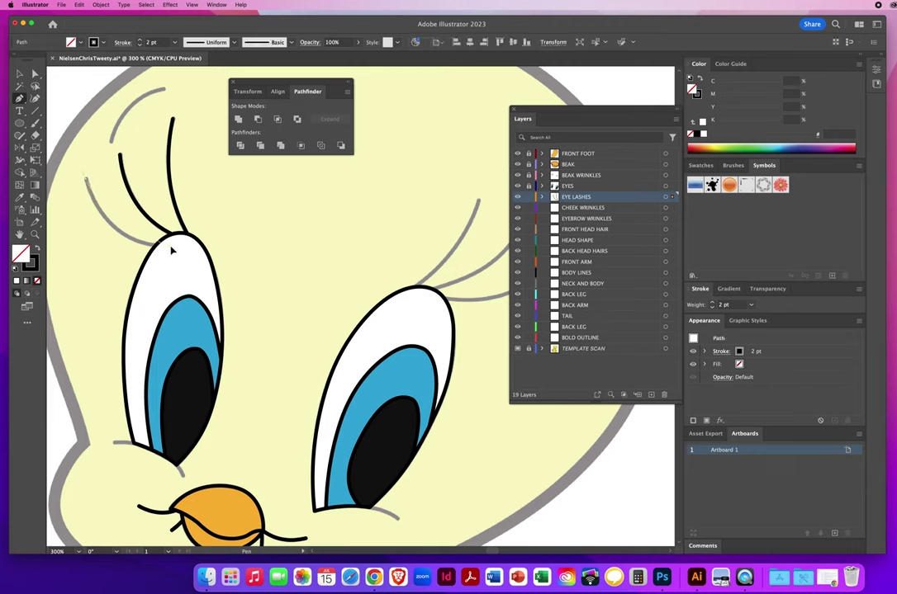
pyautogui.moveTo(170, 247); pyautogui.dragTo(221, 249)
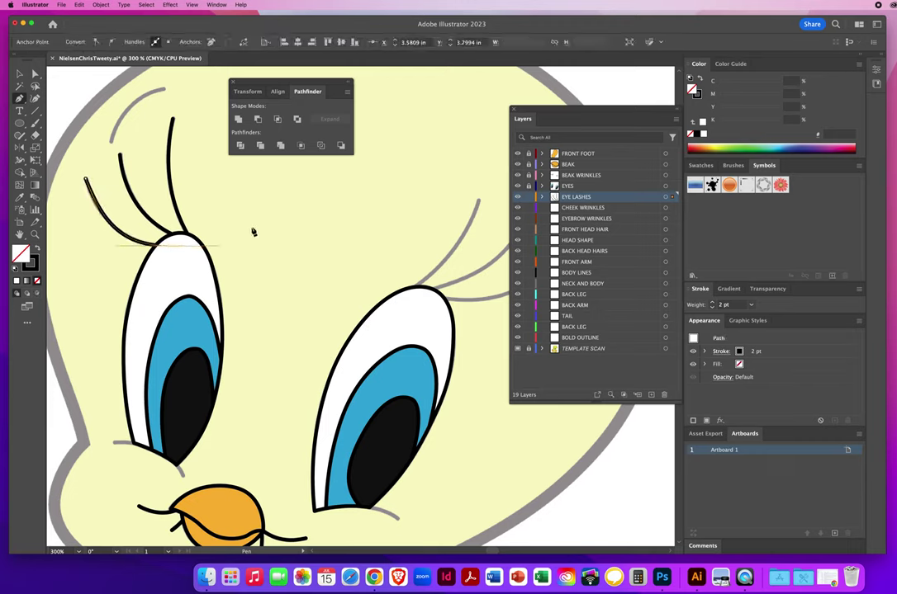
pyautogui.press('super+shift+a')
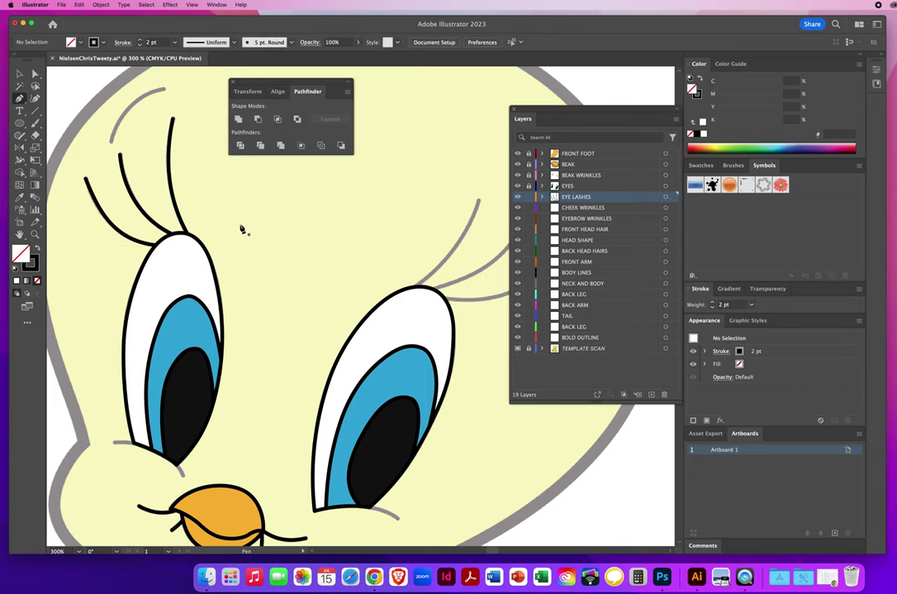
# - Trace the right eye's uppermost lash as an open curved path ending just inside the eye outline, and deselect it
pyautogui.press('space')
pyautogui.moveTo(207, 228); pyautogui.dragTo(110, 223)
pyautogui.moveTo(248, 221)
pyautogui.mouseDown()
pyautogui.moveTo(415, 208)
pyautogui.moveTo(230, 225)
pyautogui.moveTo(239, 229)
pyautogui.mouseUp()
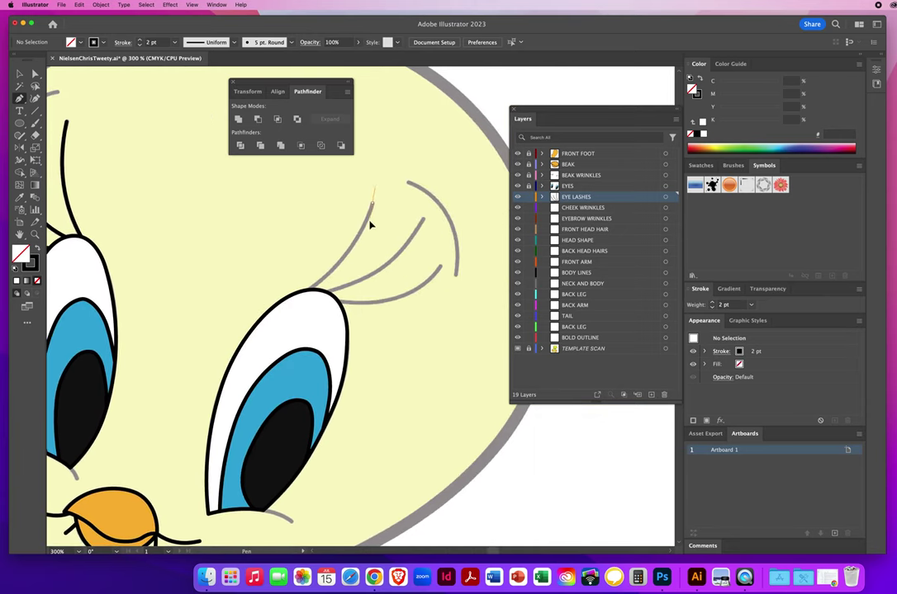
pyautogui.click(362, 241)
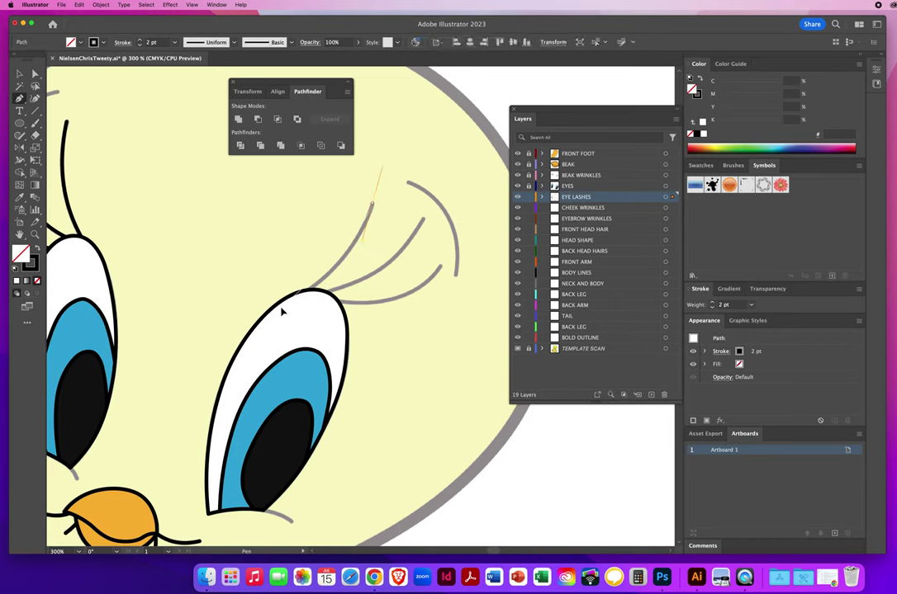
pyautogui.moveTo(264, 322); pyautogui.dragTo(220, 343)
pyautogui.keyDown('super'); pyautogui.click(444, 276); pyautogui.keyUp('super')
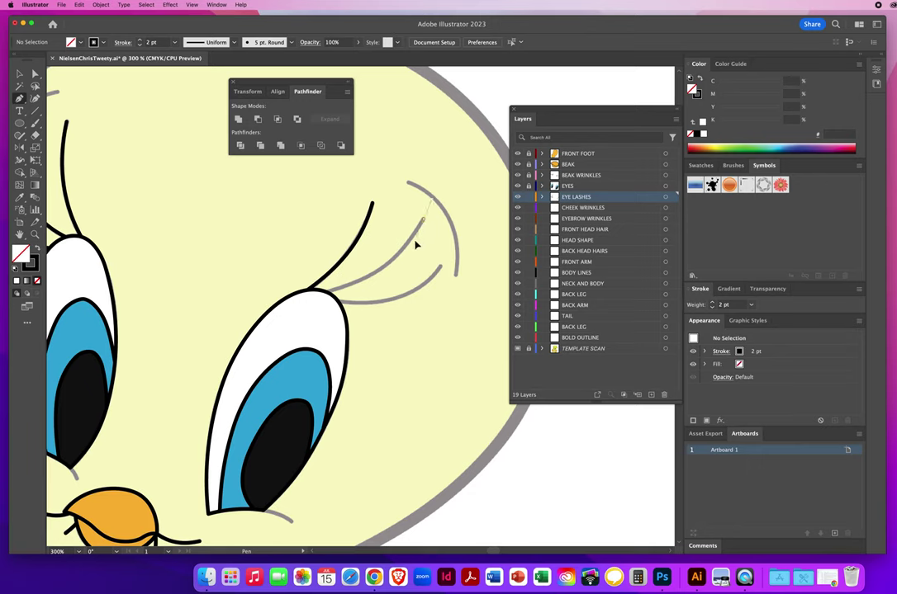
# - Trace the right eye's middle and lowest lashes as separate open curved paths, deselect them and lock the EYE LASHES layer
pyautogui.moveTo(422, 219); pyautogui.dragTo(402, 260)
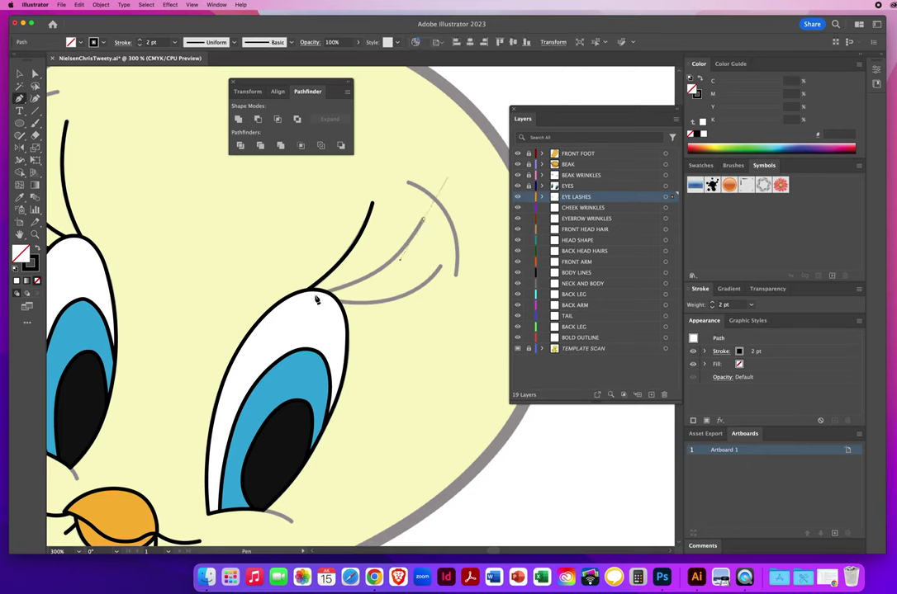
pyautogui.click(249, 316)
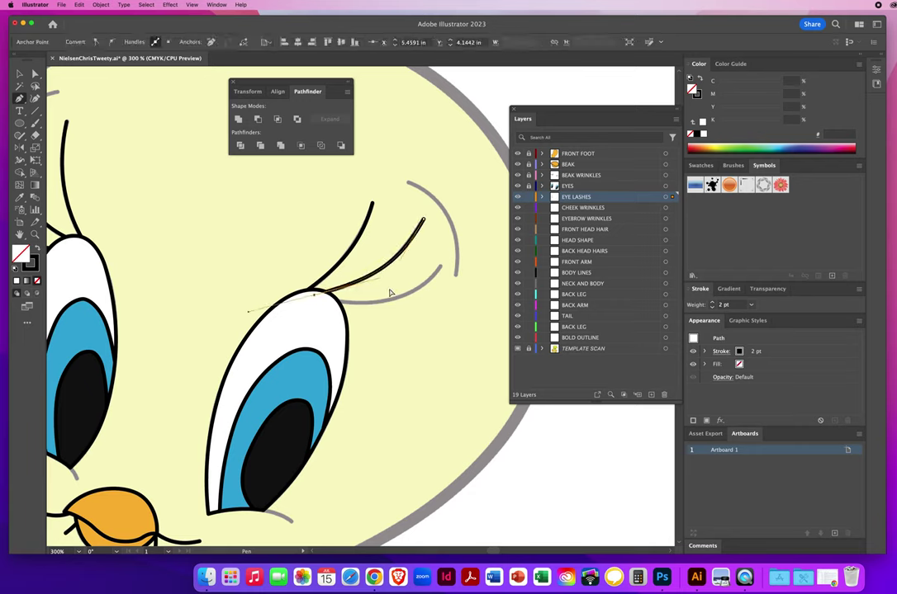
pyautogui.keyDown('super'); pyautogui.click(389, 365); pyautogui.keyUp('super')
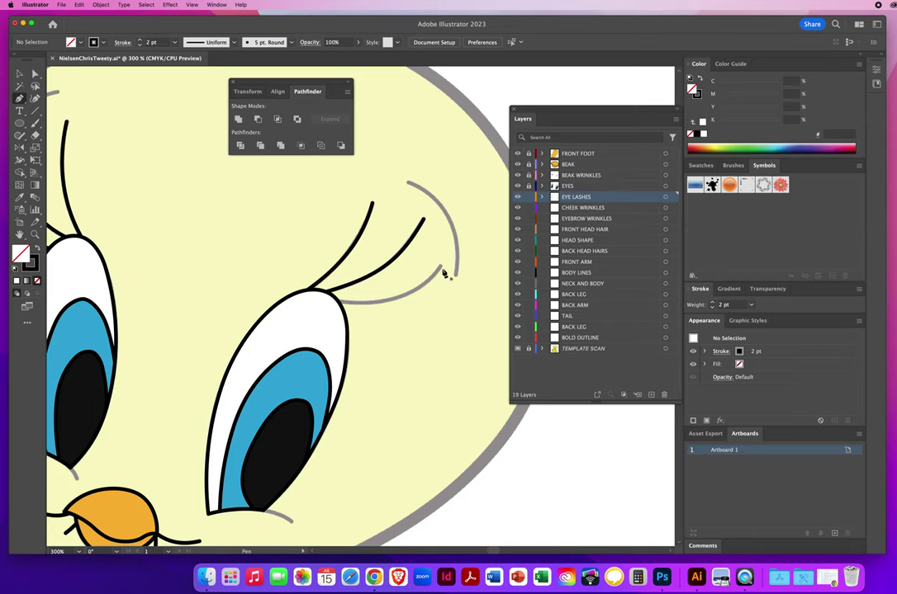
pyautogui.moveTo(441, 267); pyautogui.dragTo(438, 279)
pyautogui.click(418, 301)
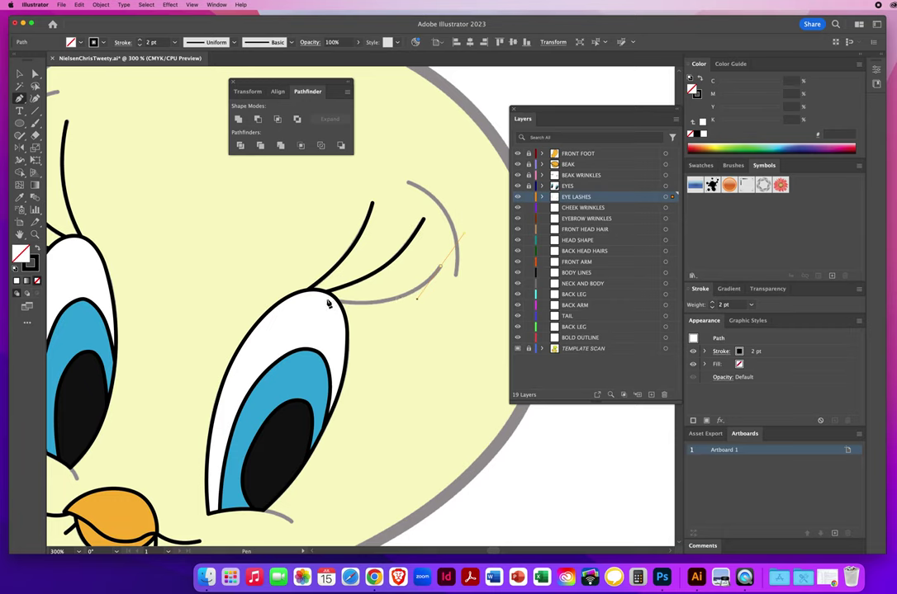
pyautogui.click(276, 291)
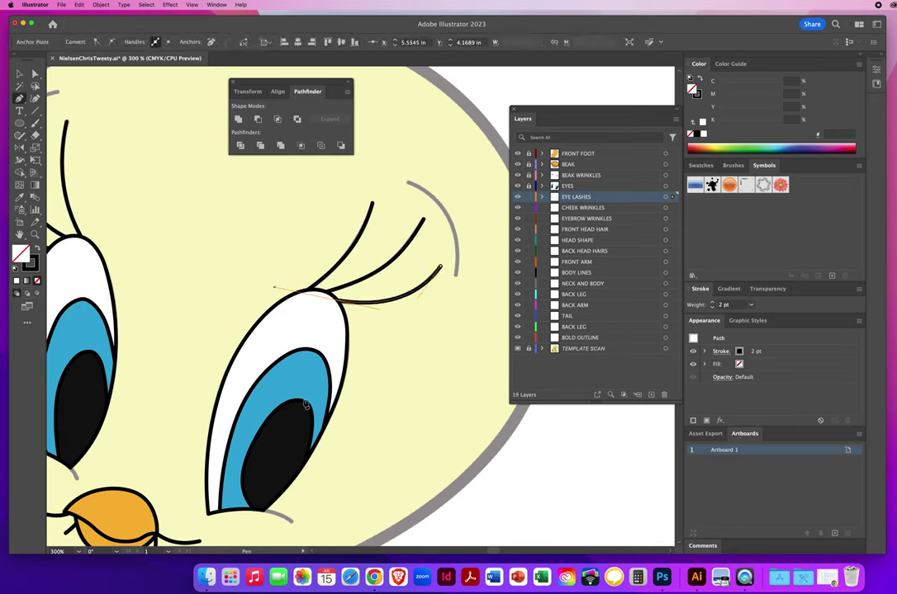
pyautogui.keyDown('super'); pyautogui.click(302, 231); pyautogui.keyUp('super')
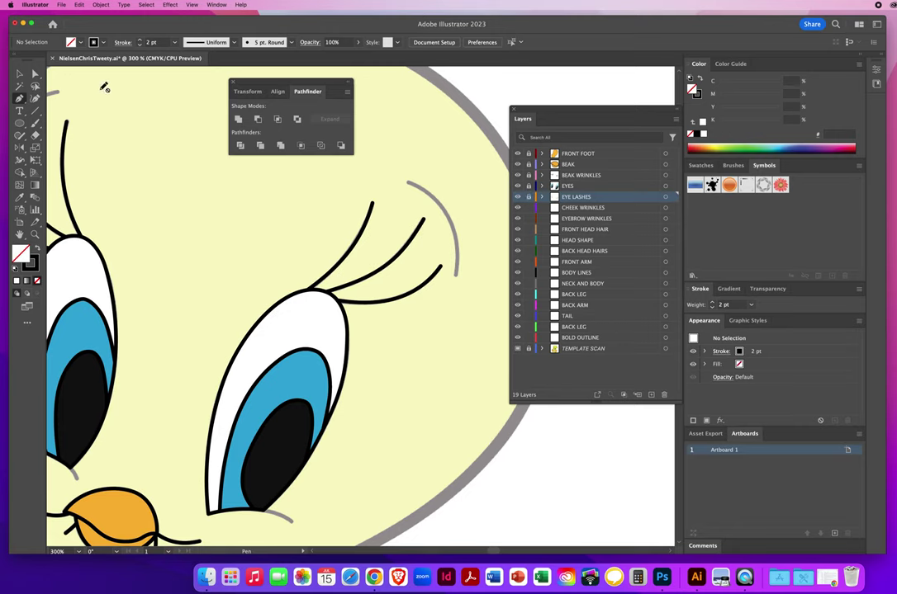
# - Save the document
pyautogui.click(61, 4)
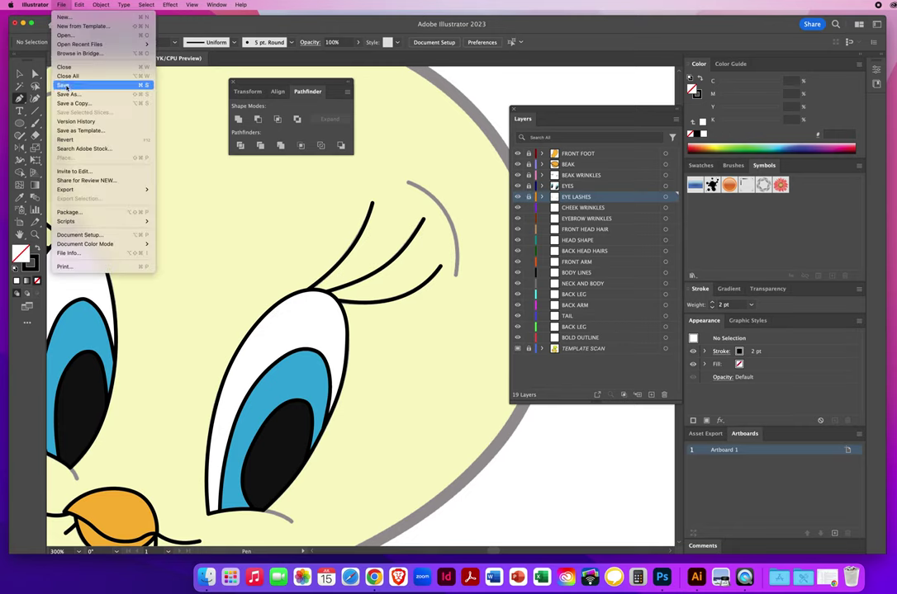
pyautogui.click(65, 86)
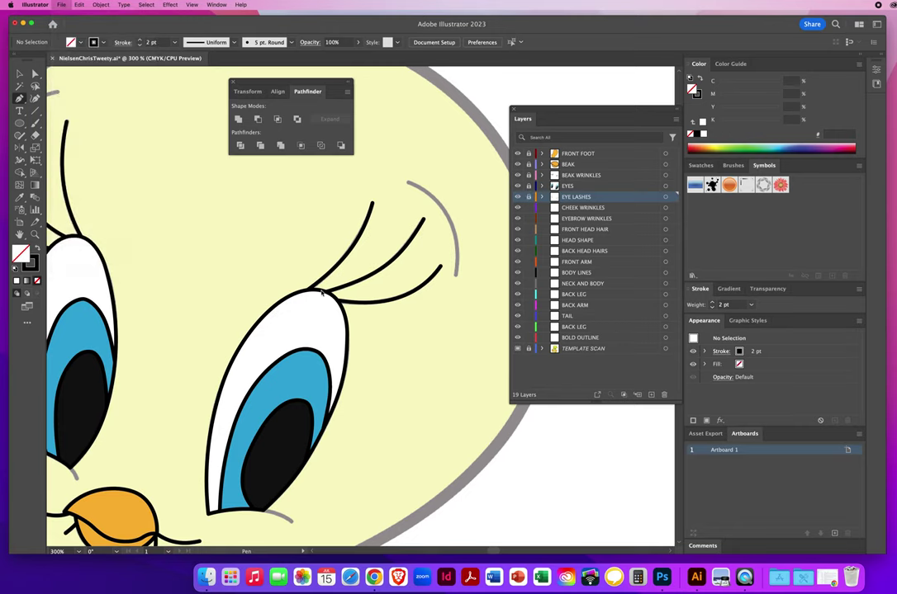
# - On the CHEEK WRINKLES layer, trace the two short wrinkle curves at the lower corners of the left eye as separate open paths
pyautogui.click(587, 211)
pyautogui.moveTo(278, 426); pyautogui.dragTo(418, 263)
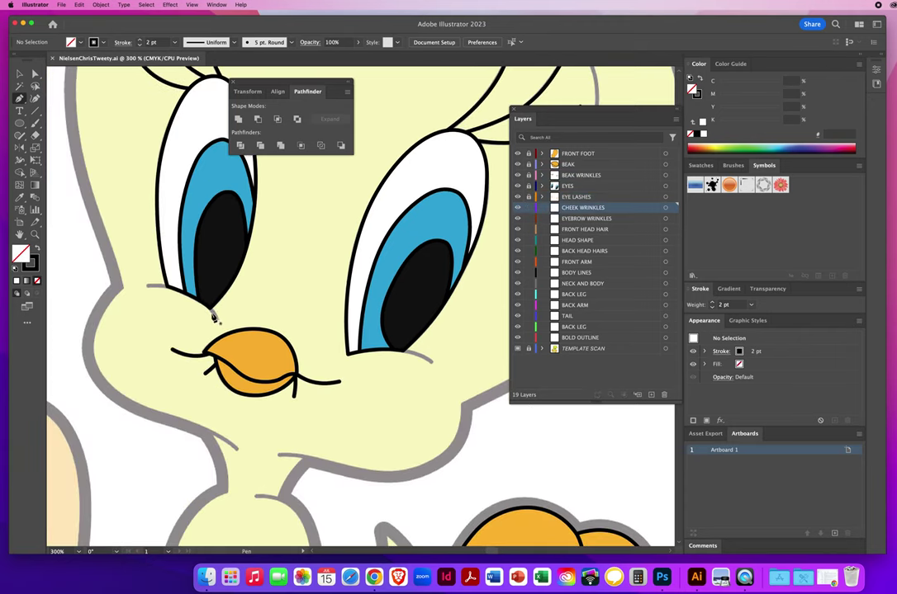
pyautogui.click(208, 309)
pyautogui.click(212, 314)
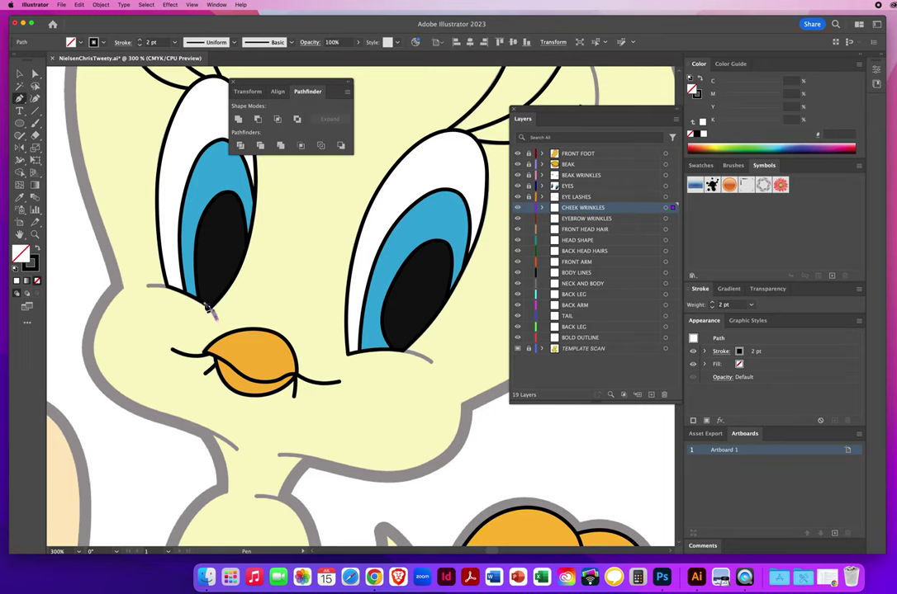
pyautogui.click(206, 304)
pyautogui.keyDown('super'); pyautogui.click(146, 322); pyautogui.keyUp('super')
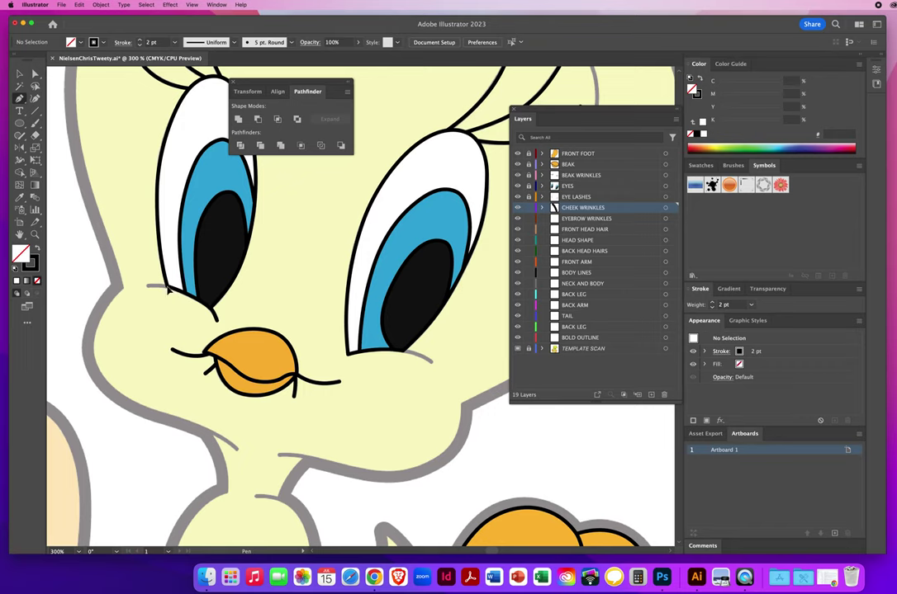
pyautogui.moveTo(163, 286); pyautogui.dragTo(141, 287)
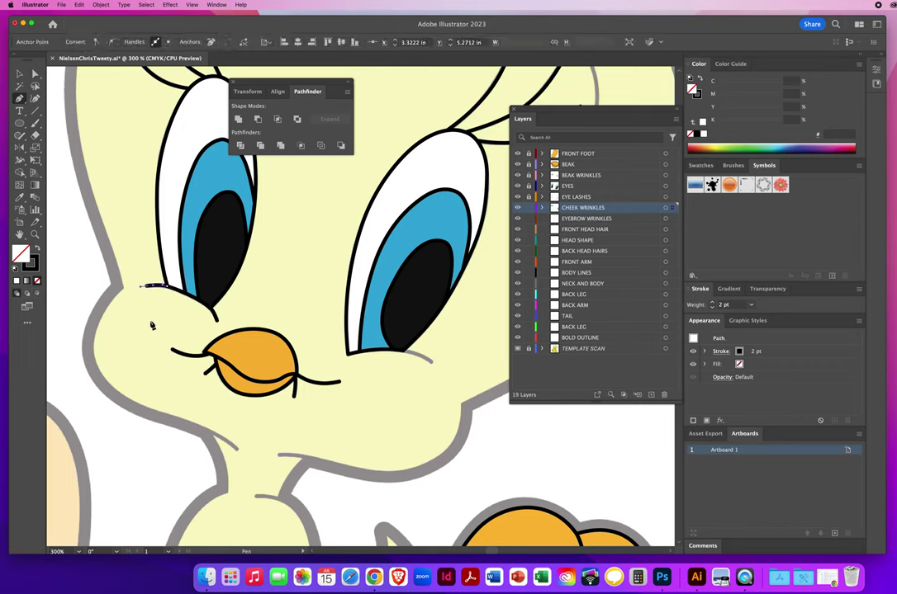
pyautogui.keyDown('ctrl'); pyautogui.click(251, 299); pyautogui.keyUp('ctrl')
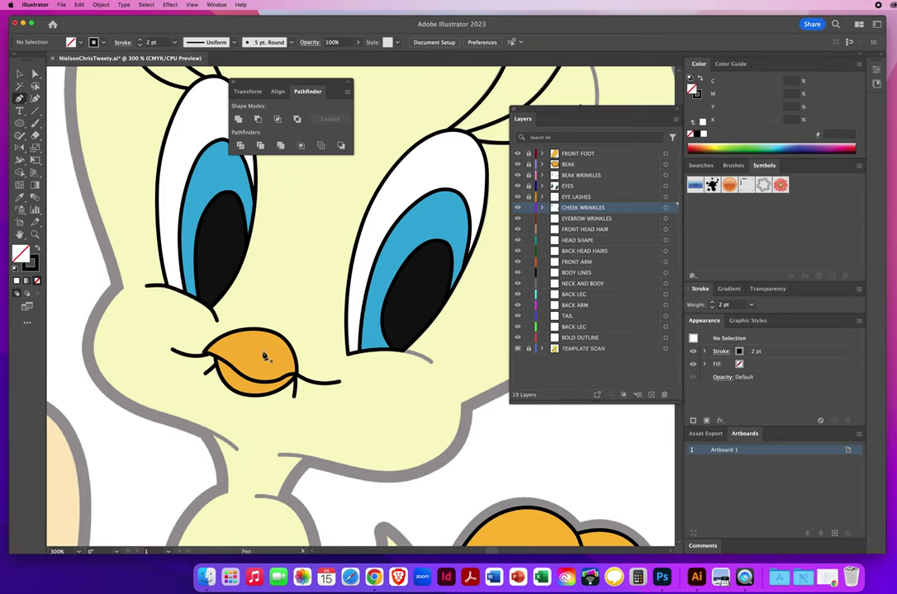
# - Trace the cheek wrinkle extending from the right eye's lower edge as an open curve, deselect it and lock the CHEEK WRINKLES layer
pyautogui.click(401, 352)
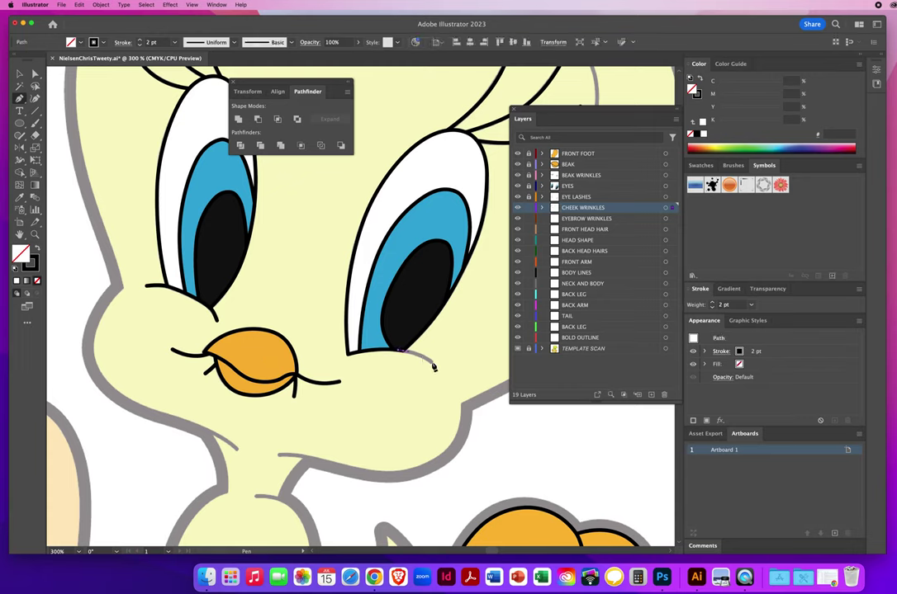
pyautogui.click(431, 361)
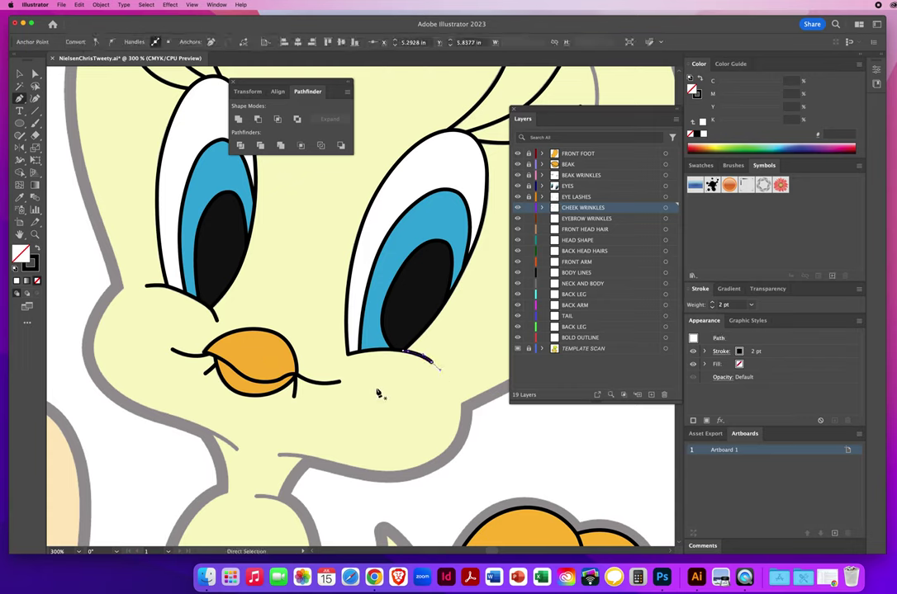
pyautogui.keyDown('ctrl'); pyautogui.click(380, 394); pyautogui.keyUp('ctrl')
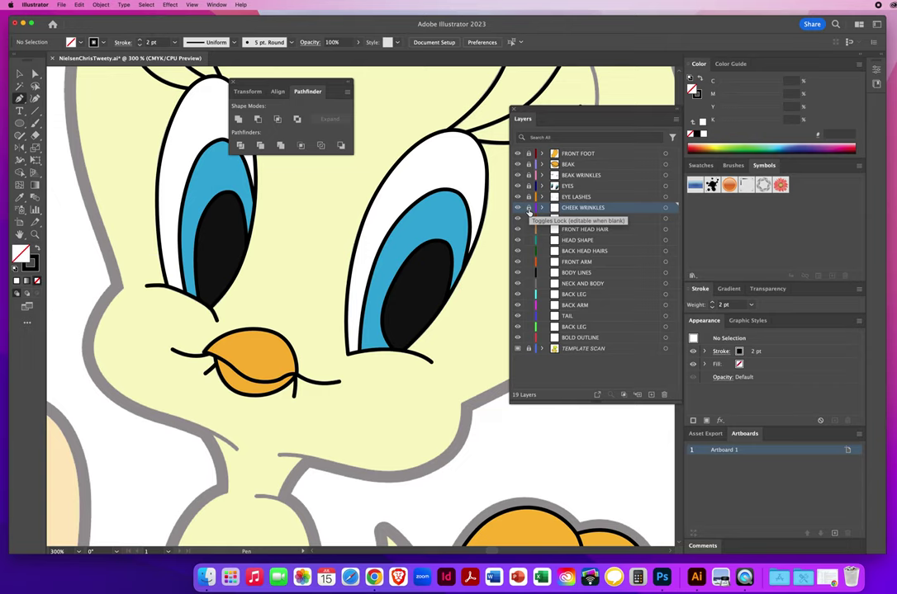
# - On the EYEBROW WRINKLES layer, trace the wrinkle above the right eye's lashes as an open curved path and deselect it
pyautogui.click(588, 219)
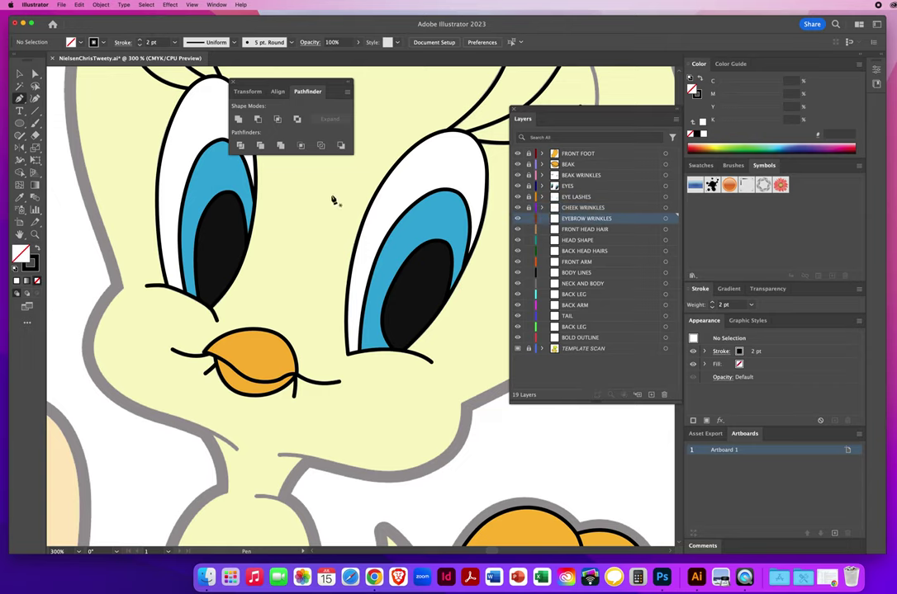
pyautogui.moveTo(392, 198); pyautogui.dragTo(202, 396)
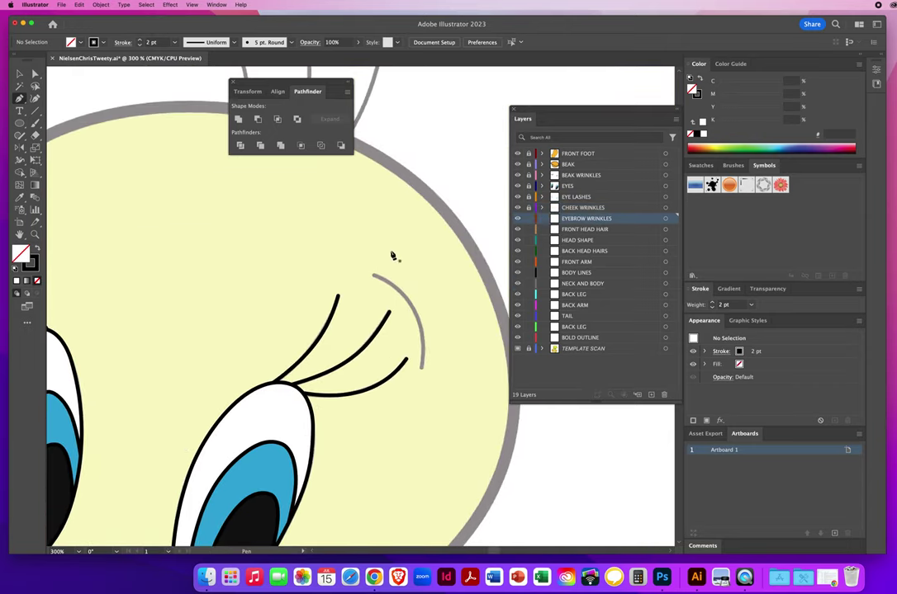
pyautogui.moveTo(373, 276); pyautogui.dragTo(401, 286)
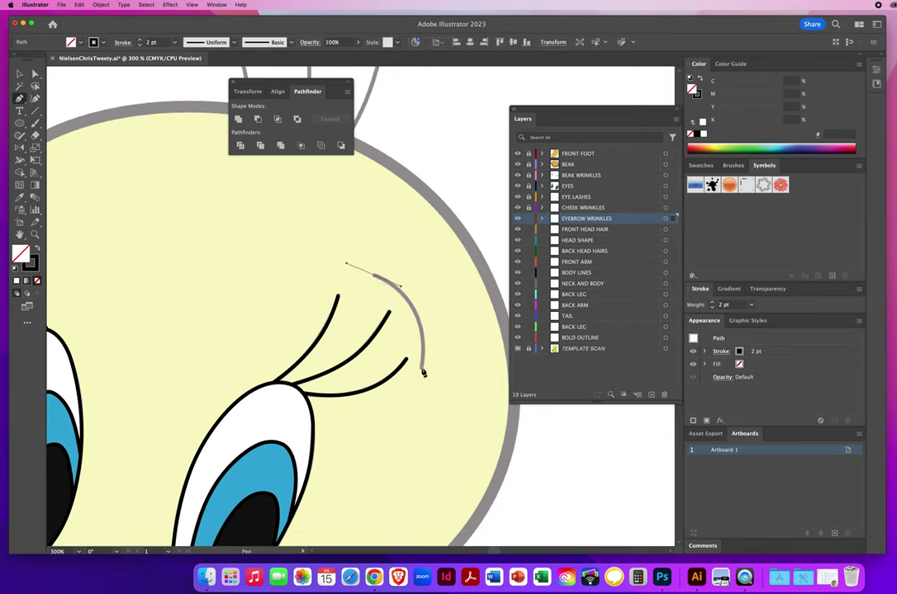
pyautogui.moveTo(421, 369); pyautogui.dragTo(412, 424)
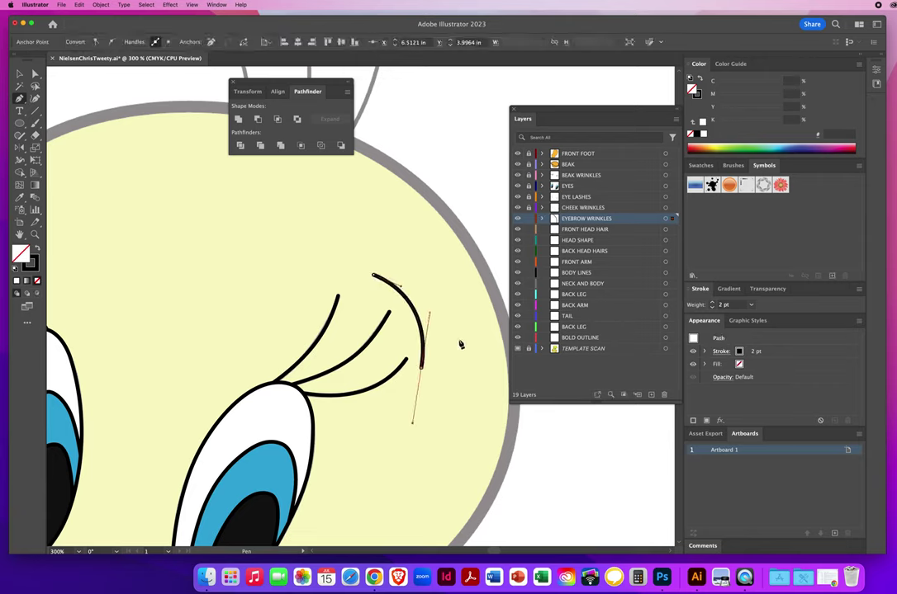
pyautogui.keyDown('super'); pyautogui.click(275, 267); pyautogui.keyUp('super')
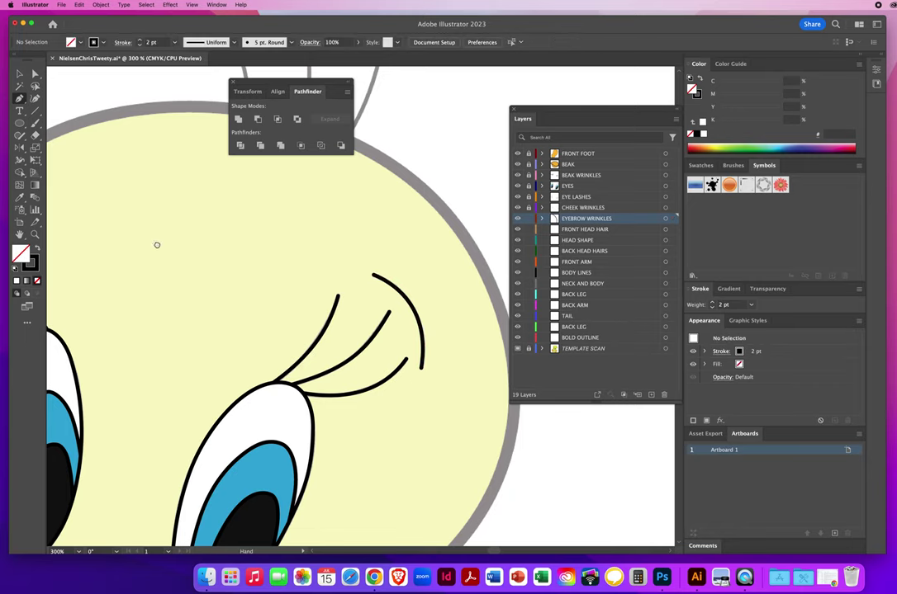
# - Trace the eyebrow wrinkle above the left eye's lashes as an open curve, deselect it and lock the EYEBROW WRINKLES layer
pyautogui.moveTo(156, 244); pyautogui.dragTo(331, 243)
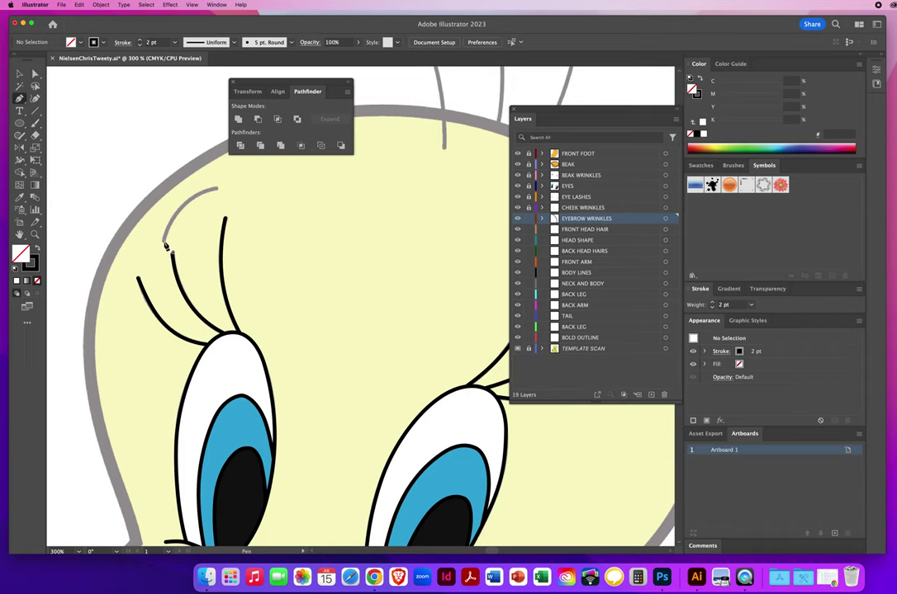
pyautogui.moveTo(163, 241); pyautogui.dragTo(170, 219)
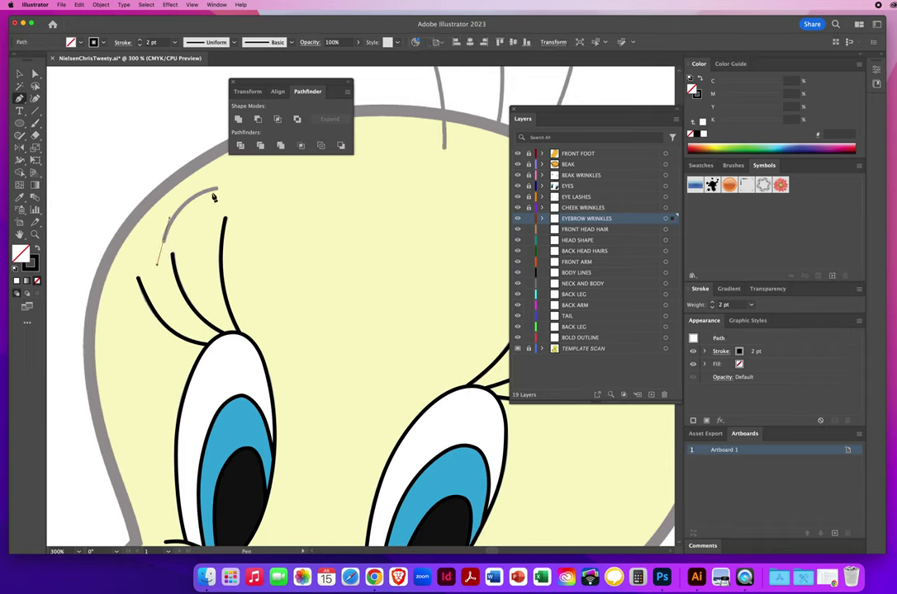
pyautogui.moveTo(216, 189); pyautogui.dragTo(245, 183)
pyautogui.keyDown('super'); pyautogui.click(355, 231); pyautogui.keyUp('super')
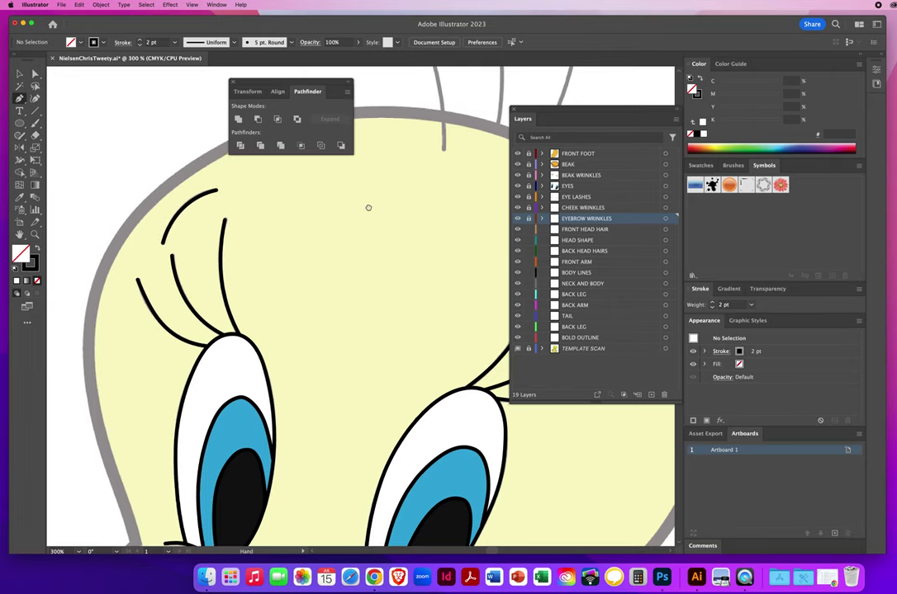
# - On the FRONT HEAD HAIR layer, trace the hair that overlaps the forehead from root to tip as one open curve, and lock the layer
pyautogui.moveTo(368, 207); pyautogui.dragTo(211, 418)
pyautogui.click(578, 230)
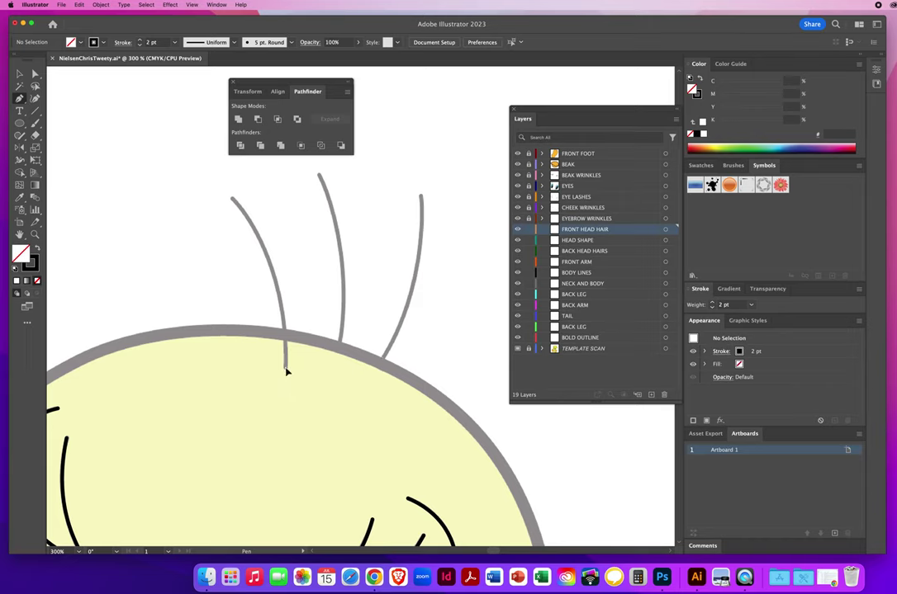
pyautogui.moveTo(286, 372); pyautogui.dragTo(286, 304)
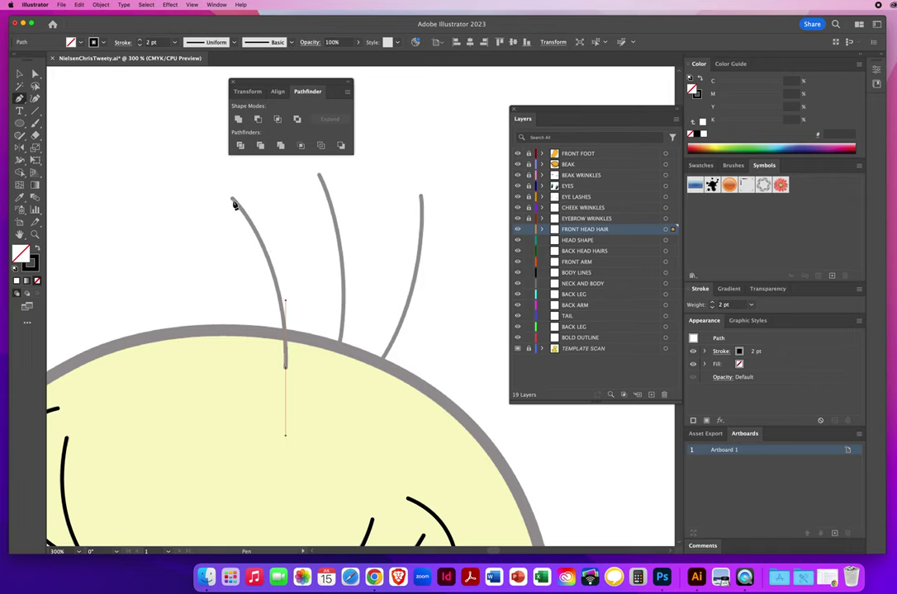
pyautogui.moveTo(233, 200); pyautogui.dragTo(195, 159)
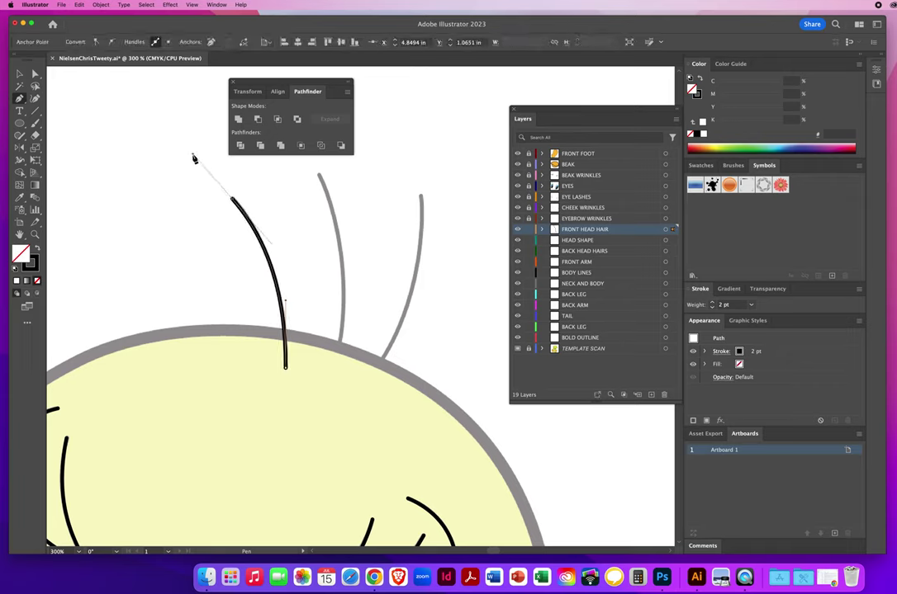
pyautogui.press('v')
pyautogui.click(188, 292)
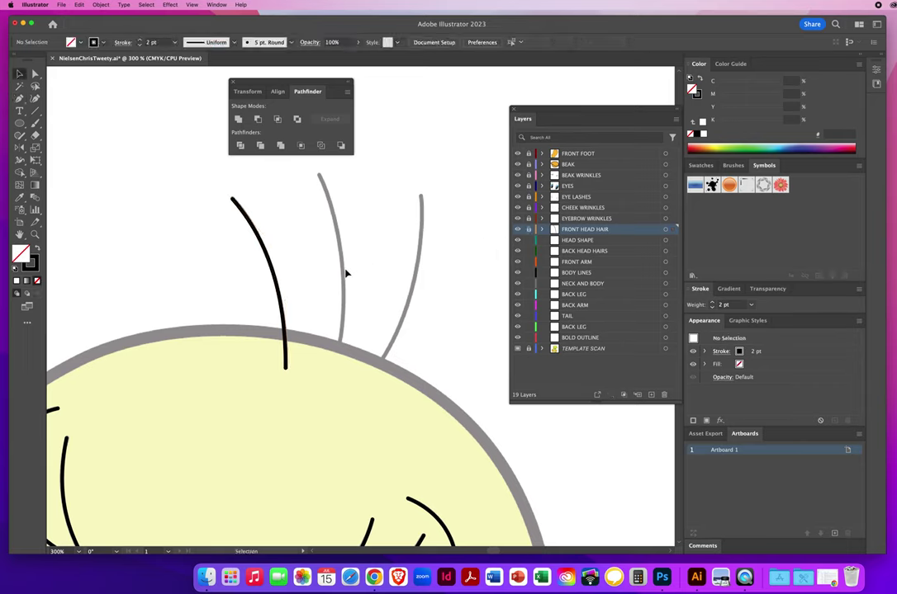
# - Make the HEAD SHAPE layer active and show the whole head at 100% zoom
pyautogui.click(576, 244)
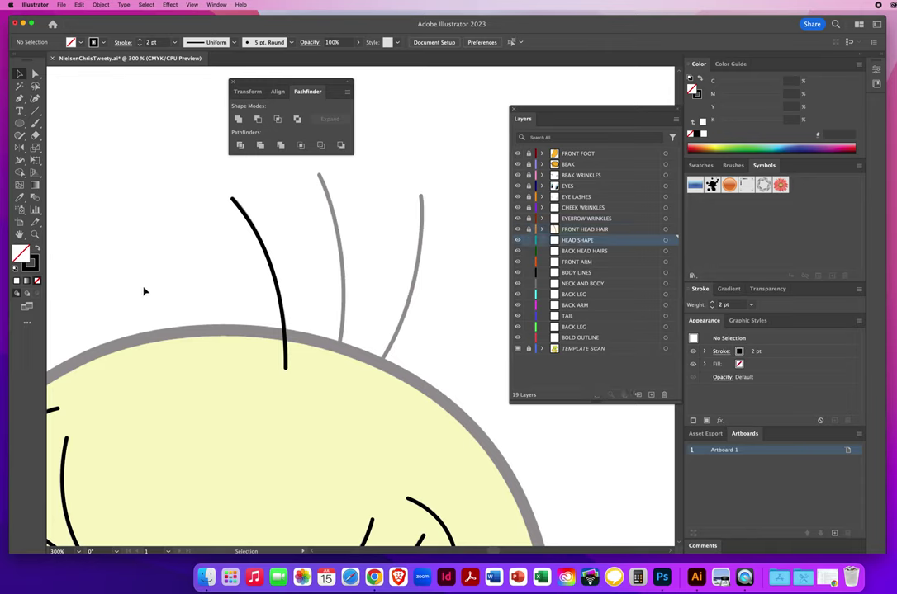
pyautogui.click(34, 235)
pyautogui.keyDown('alt'); pyautogui.click(339, 309); pyautogui.keyUp('alt')
pyautogui.keyDown('alt'); pyautogui.click(339, 309); pyautogui.keyUp('alt')
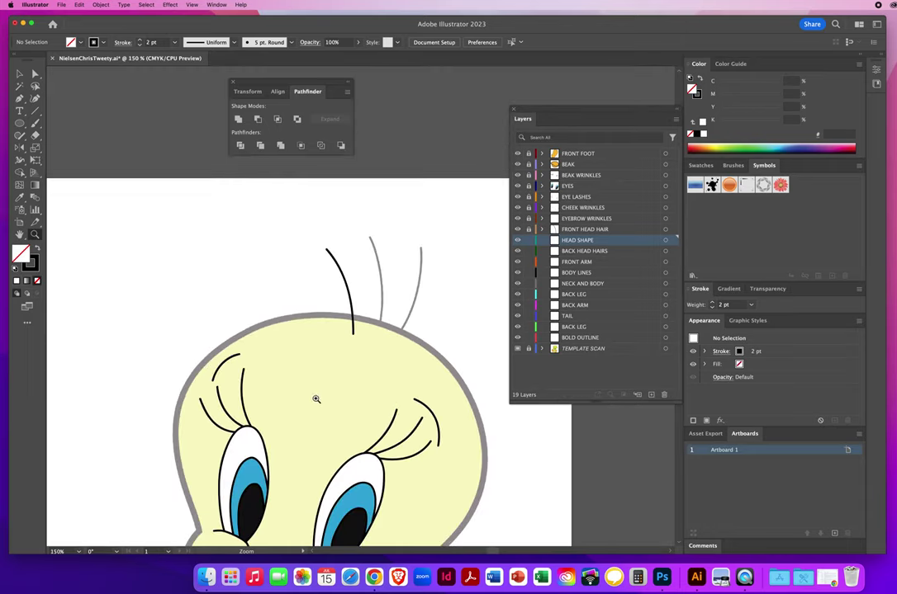
pyautogui.moveTo(298, 364); pyautogui.dragTo(257, 201)
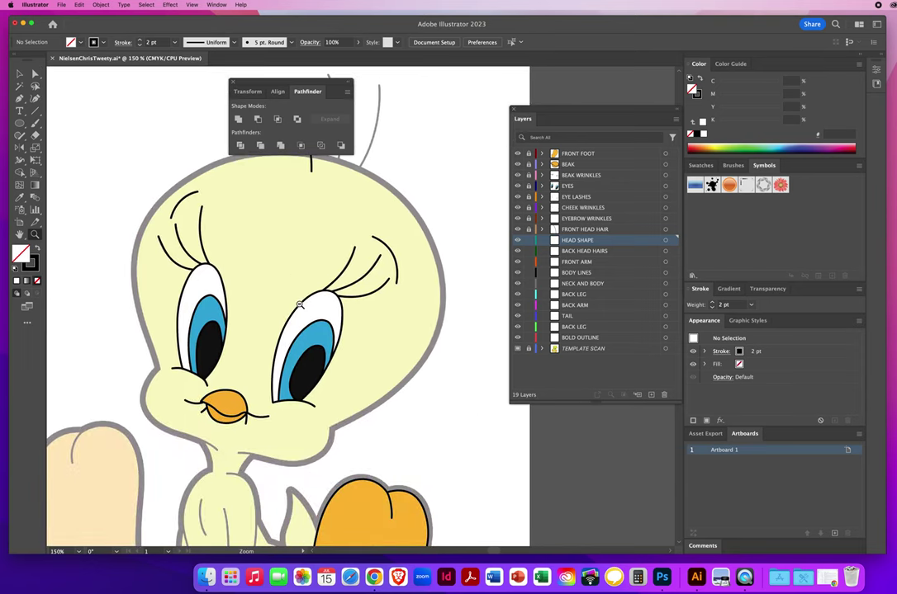
pyautogui.keyDown('alt'); pyautogui.click(300, 305); pyautogui.keyUp('alt')
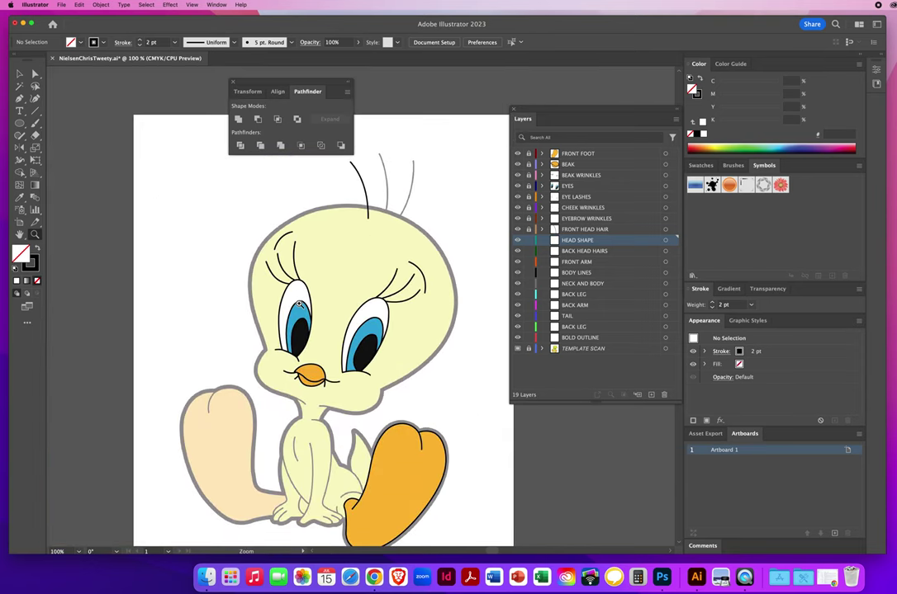
# - On the HEAD SHAPE layer, start the head outline with the Pen tool where it meets the neck and trace around the left cheek
pyautogui.click(315, 402)
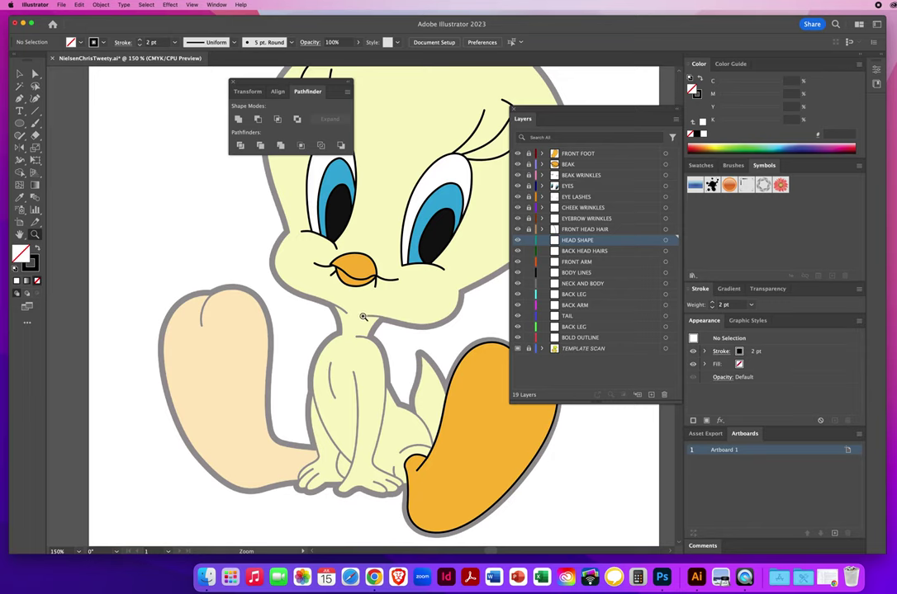
pyautogui.click(19, 98)
pyautogui.moveTo(346, 313); pyautogui.dragTo(337, 306)
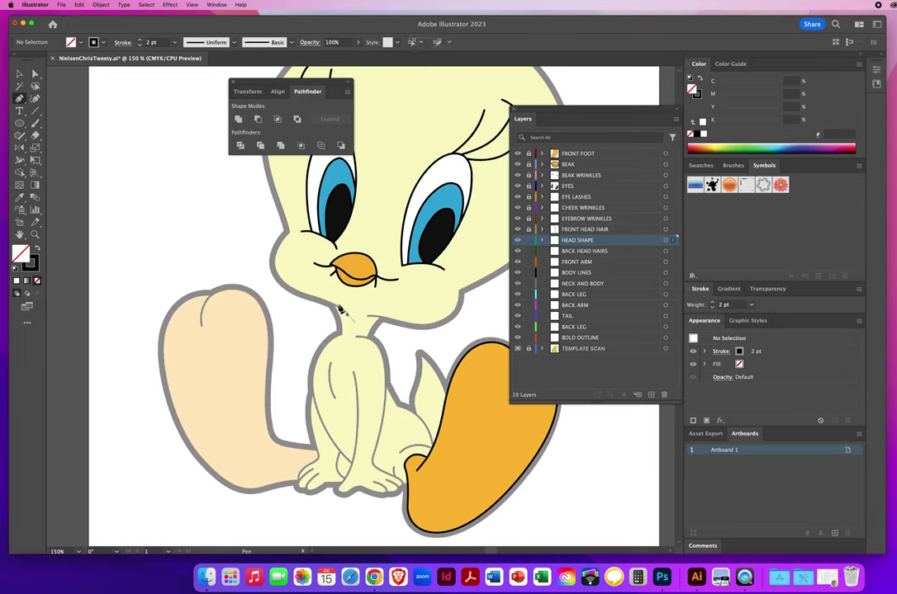
pyautogui.click(299, 295)
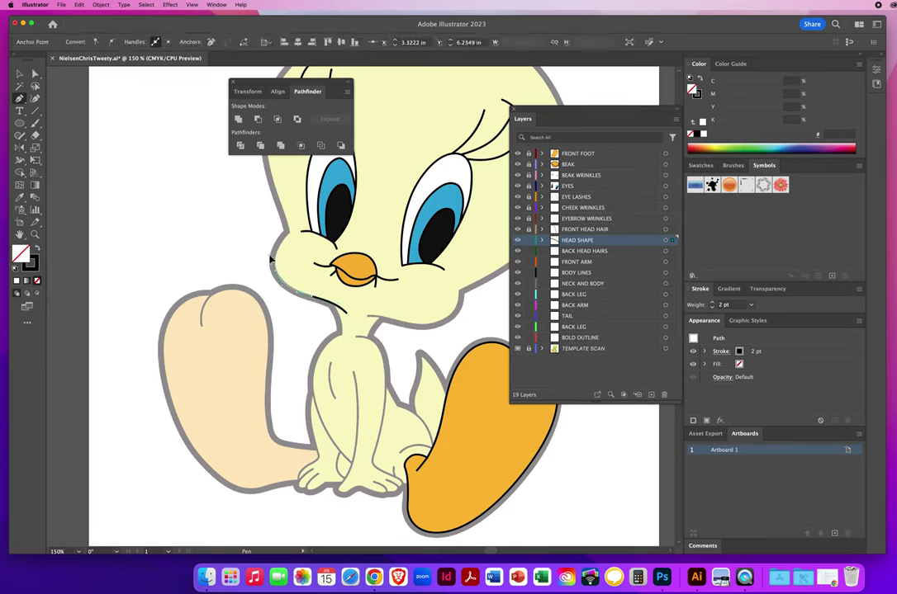
pyautogui.click(272, 261)
pyautogui.moveTo(289, 232); pyautogui.dragTo(298, 227)
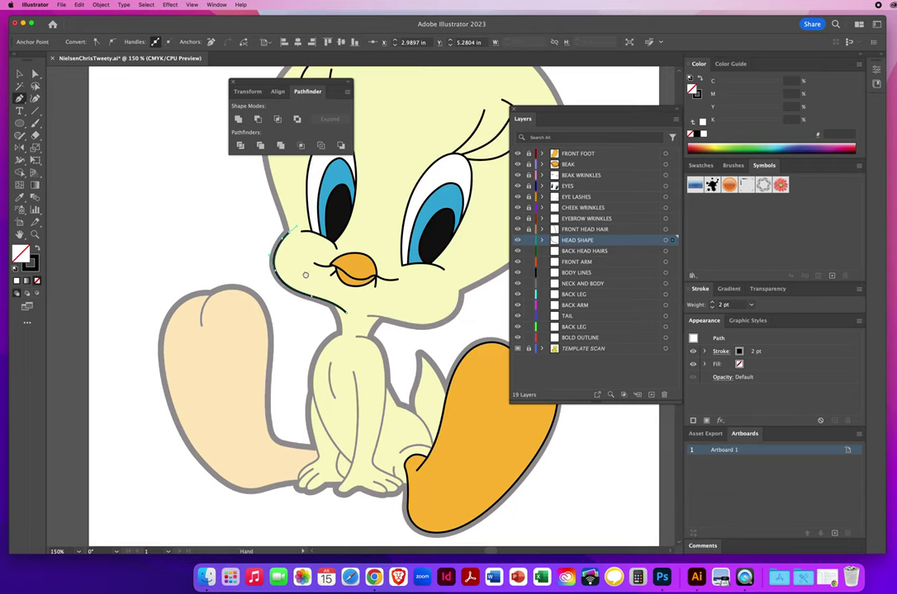
# - Continue the head outline from a corner above the left cheek, up the left side and over the top of the head
pyautogui.moveTo(302, 272); pyautogui.dragTo(272, 419)
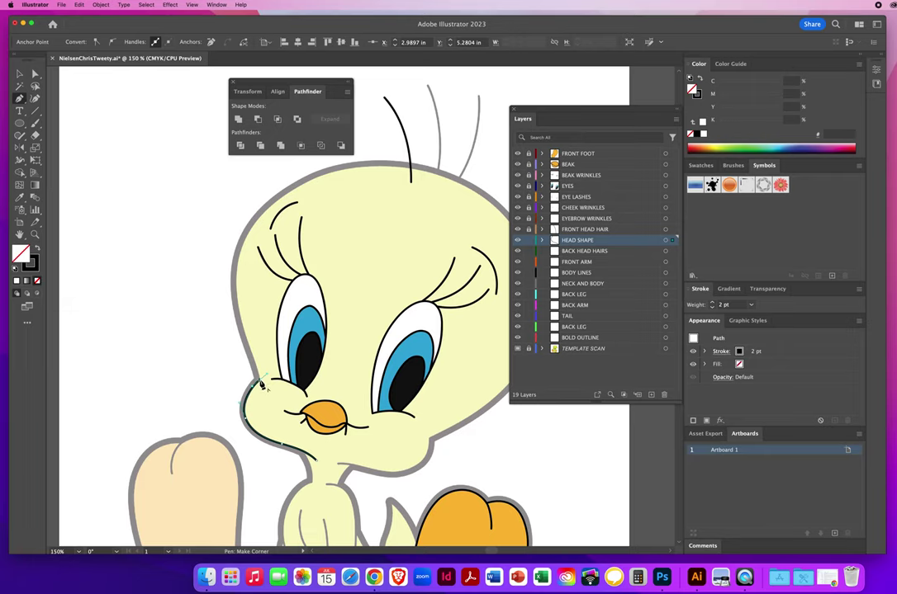
pyautogui.click(261, 381)
pyautogui.click(237, 287)
pyautogui.click(236, 245)
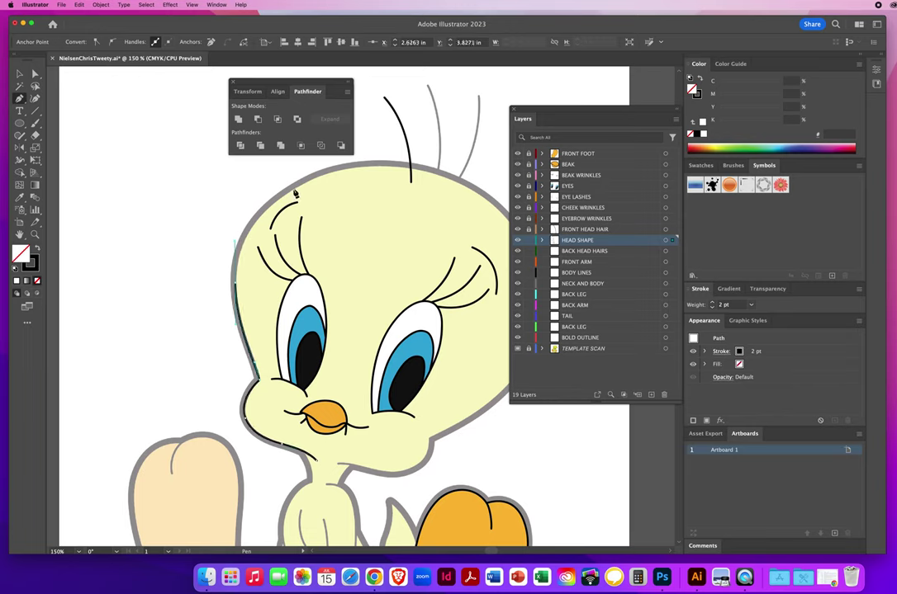
pyautogui.click(330, 172)
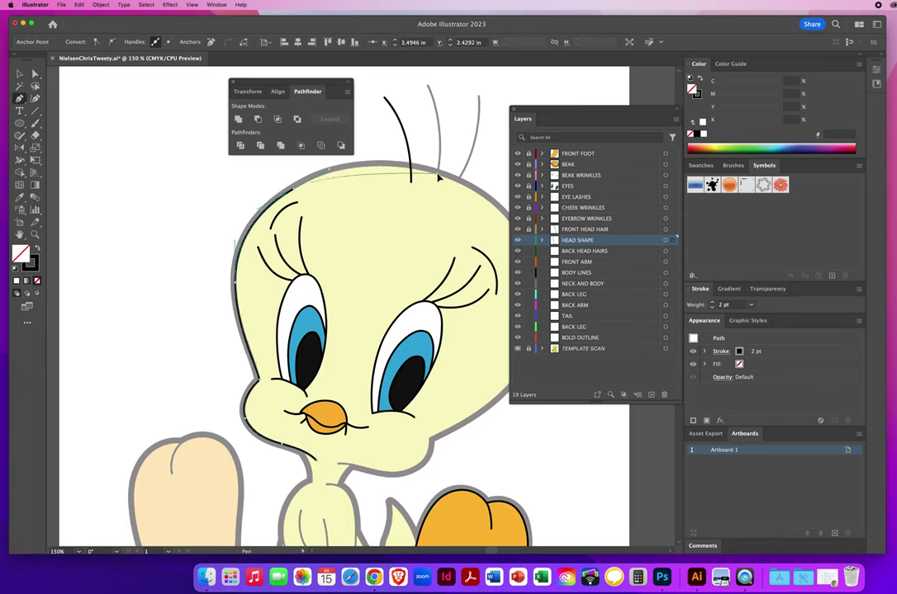
pyautogui.moveTo(500, 192); pyautogui.dragTo(501, 193)
# - Trace the head outline down the right side and around the right cheek, ending the open path at the neck
pyautogui.moveTo(364, 241); pyautogui.dragTo(245, 216)
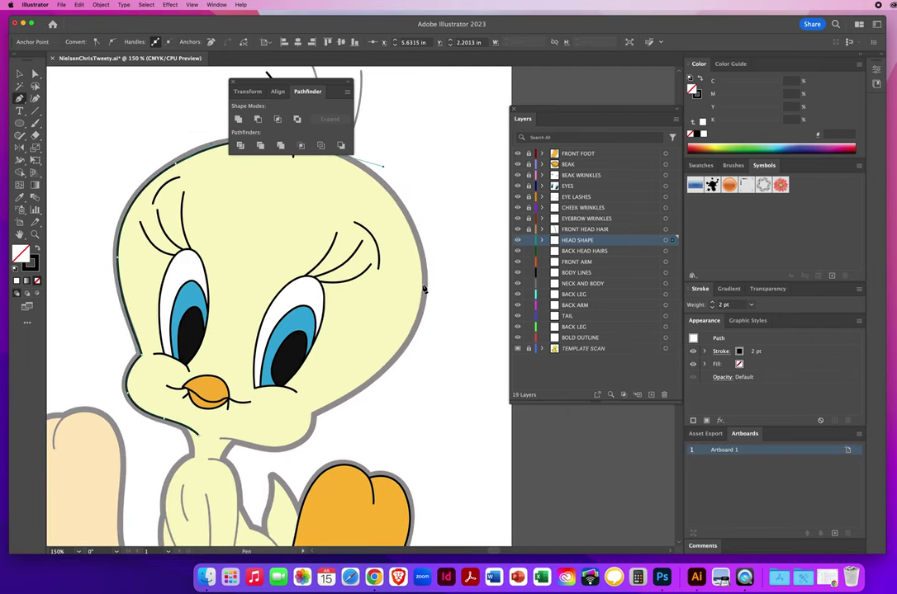
pyautogui.moveTo(423, 289); pyautogui.dragTo(422, 347)
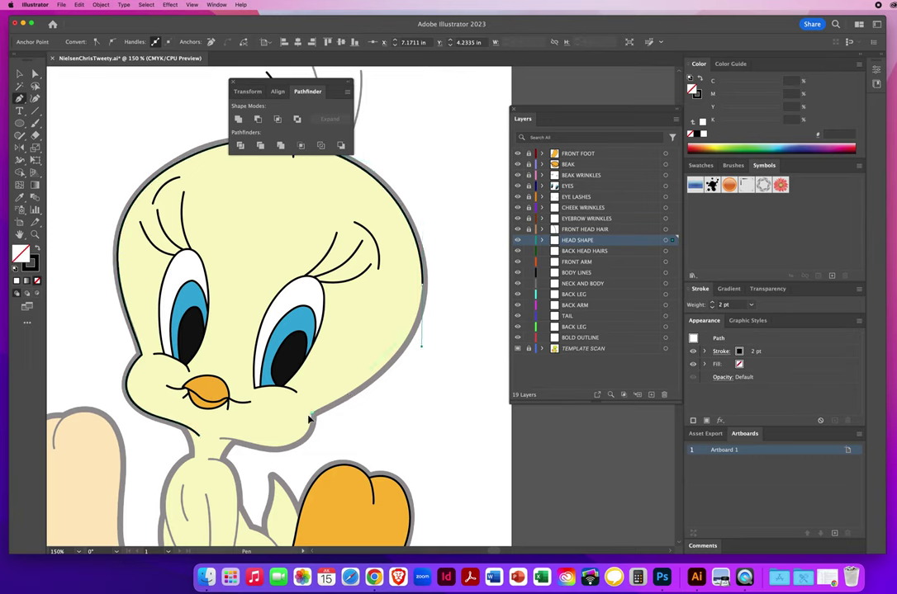
pyautogui.moveTo(248, 442); pyautogui.dragTo(250, 442)
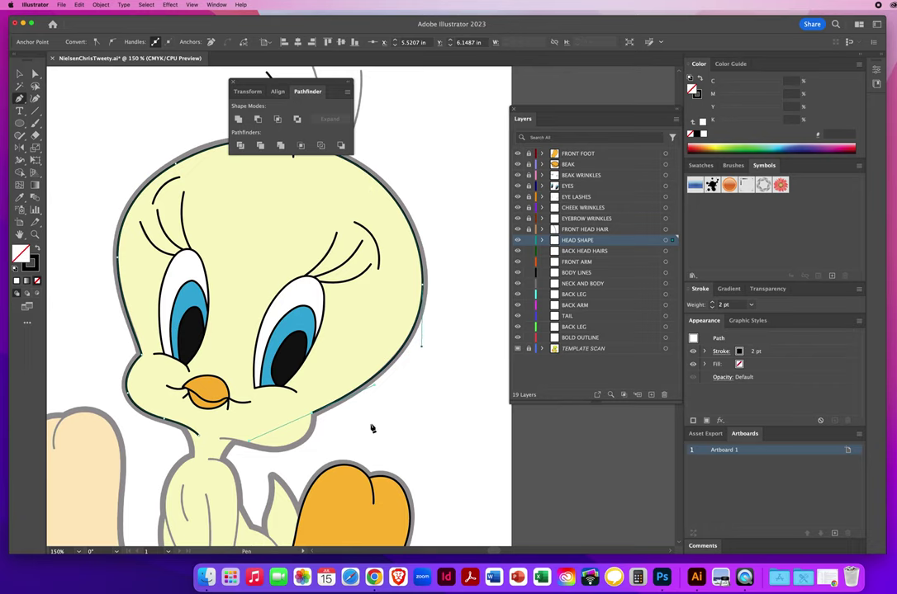
pyautogui.scroll(-5, 371, 429)
pyautogui.hscroll(-5, 371, 429)
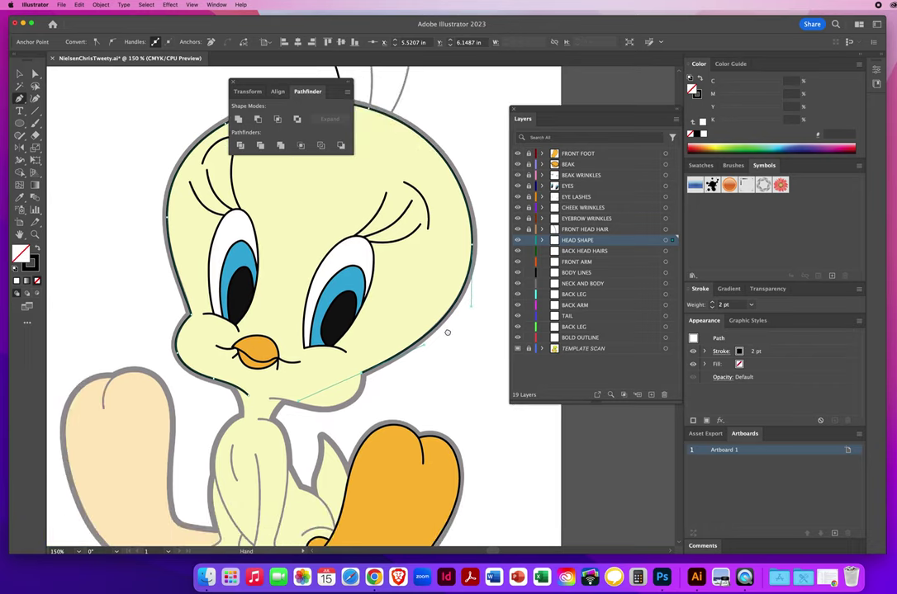
pyautogui.click(413, 320)
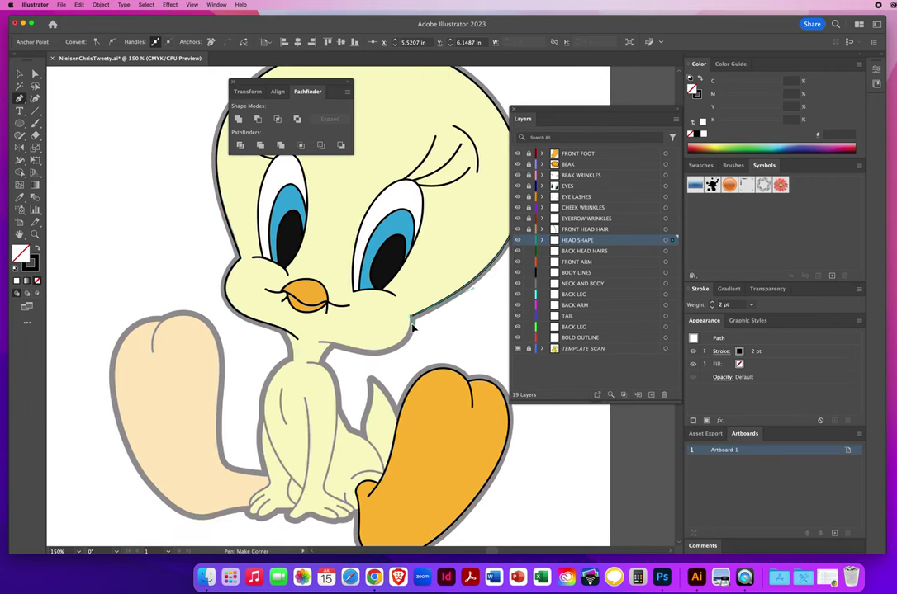
pyautogui.moveTo(412, 326); pyautogui.dragTo(412, 328)
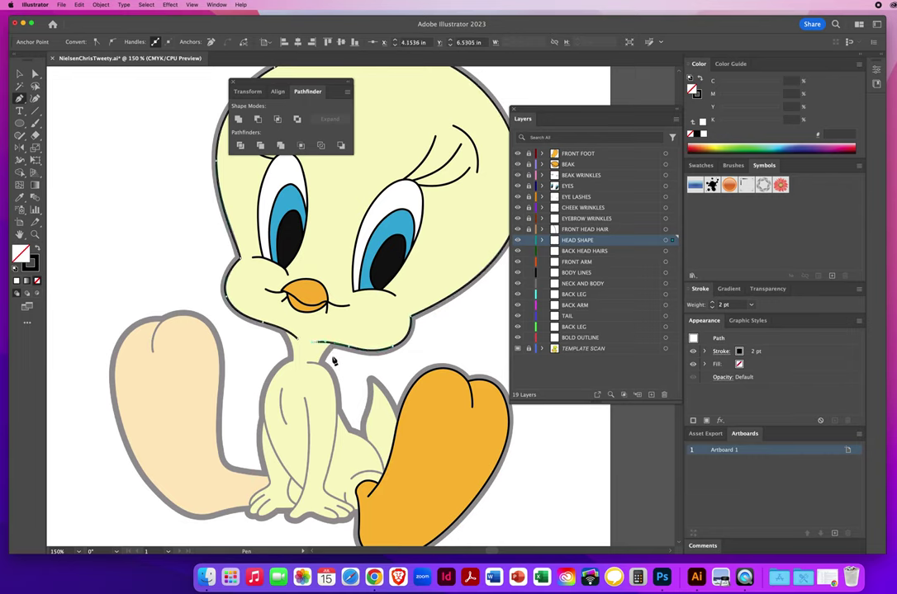
# - Fill the head shape with the template's original yellow (EDE823) using the Eyedropper, keeping the 2 pt black stroke, and deselect it
pyautogui.click(19, 73)
pyautogui.click(235, 190)
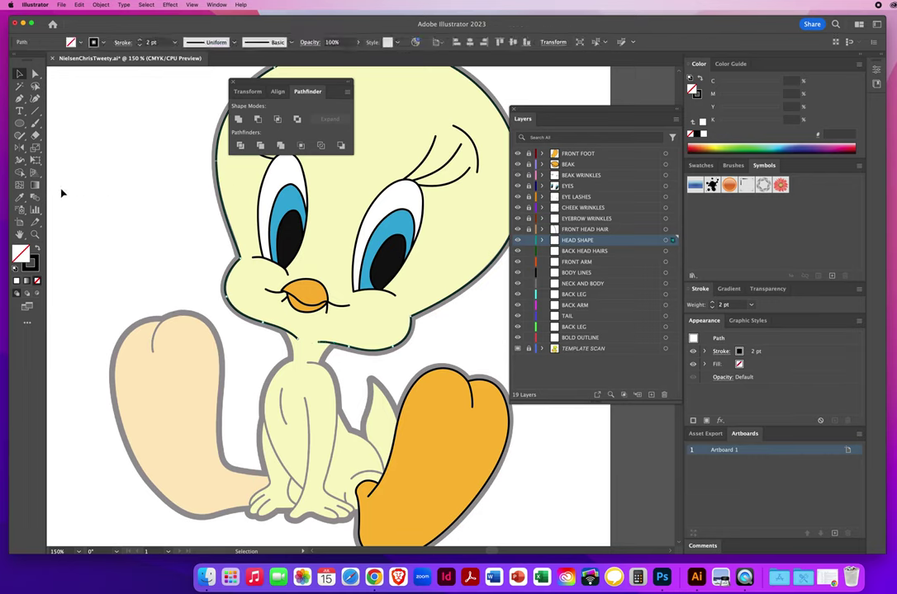
pyautogui.click(20, 197)
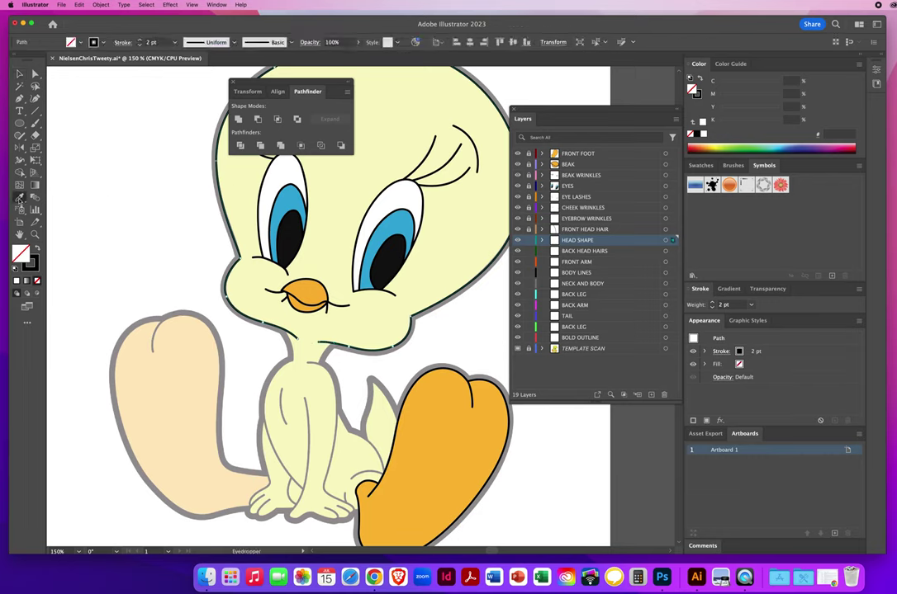
pyautogui.click(398, 112)
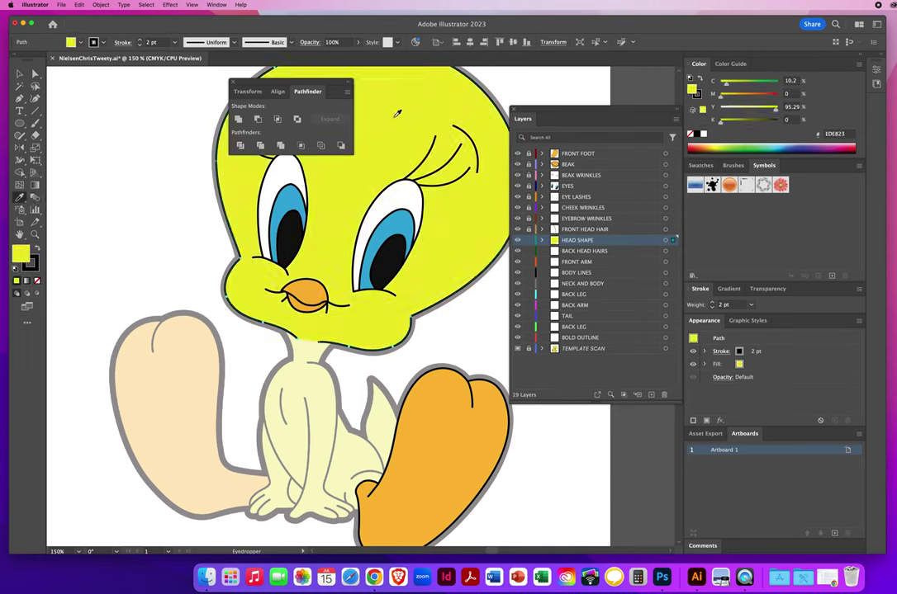
pyautogui.click(19, 74)
pyautogui.click(139, 243)
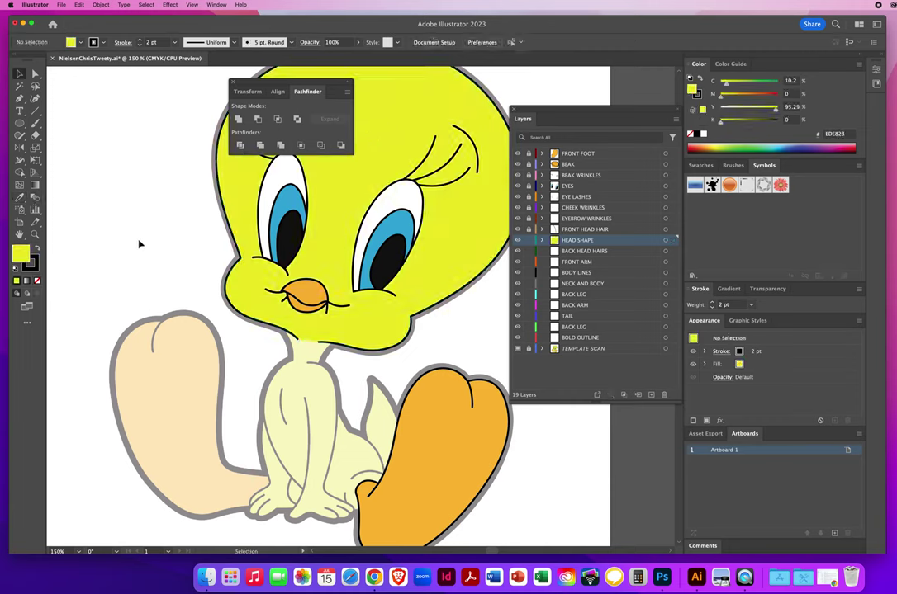
# - Lock the HEAD SHAPE layer and save the document
pyautogui.click(530, 242)
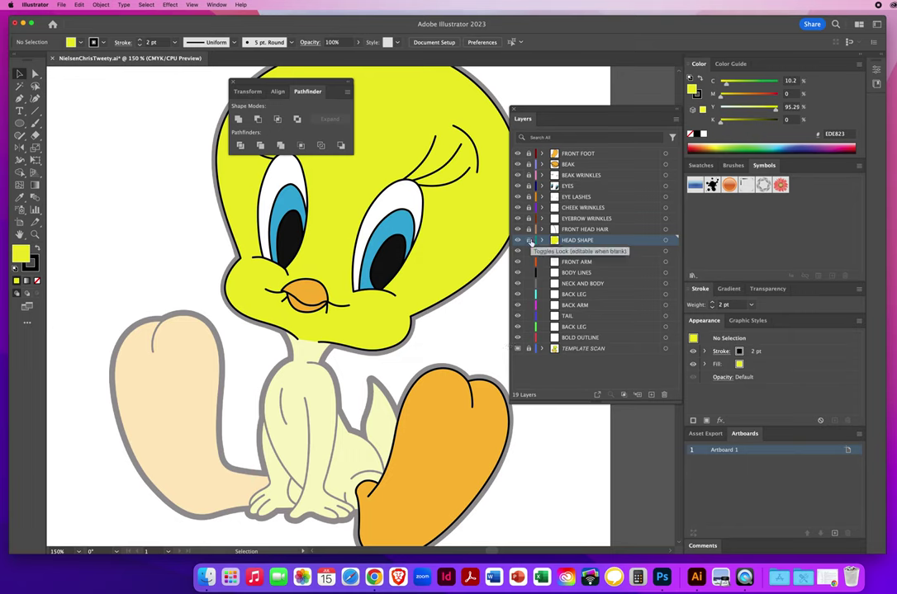
pyautogui.click(60, 4)
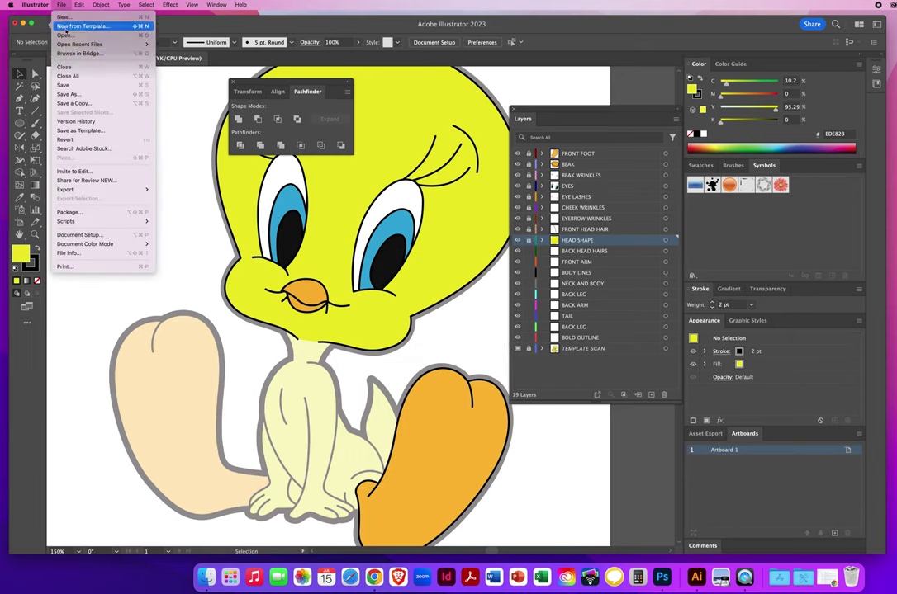
pyautogui.click(161, 161)
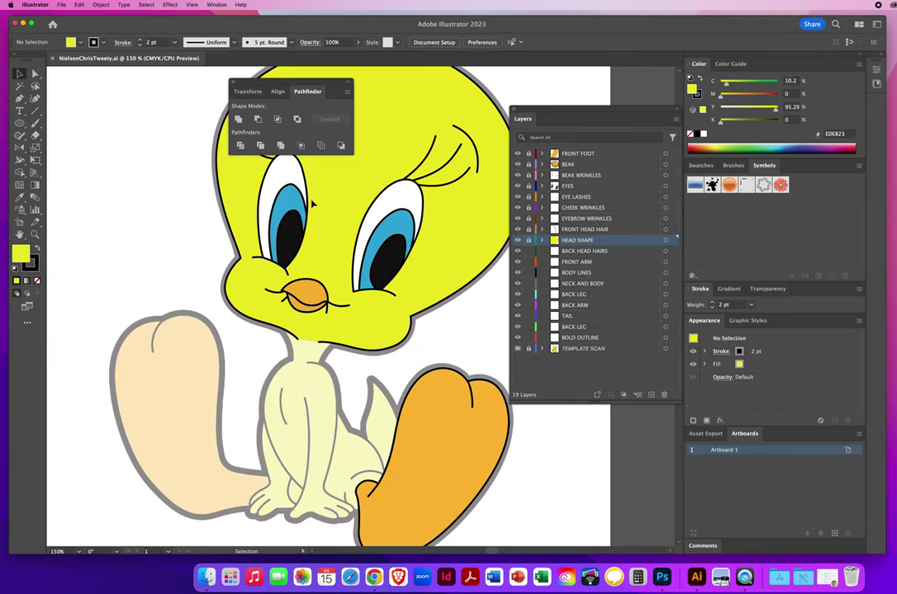
# - On the BACK HEAD HAIRS layer, trace the middle head hair as an open curve with no fill, ending inside the head, and deselect it
pyautogui.click(564, 253)
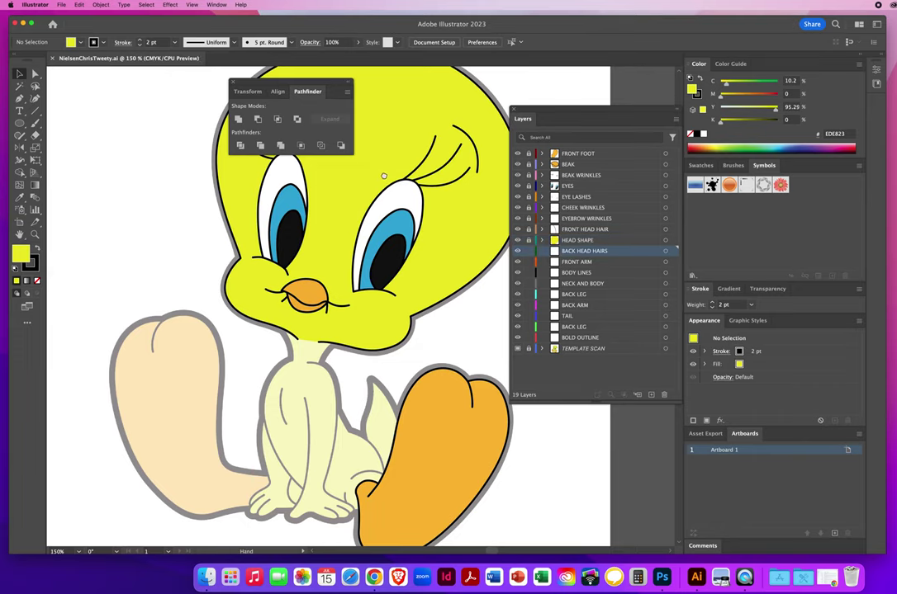
pyautogui.scroll(5, 407, 222)
pyautogui.hscroll(3, 407, 221)
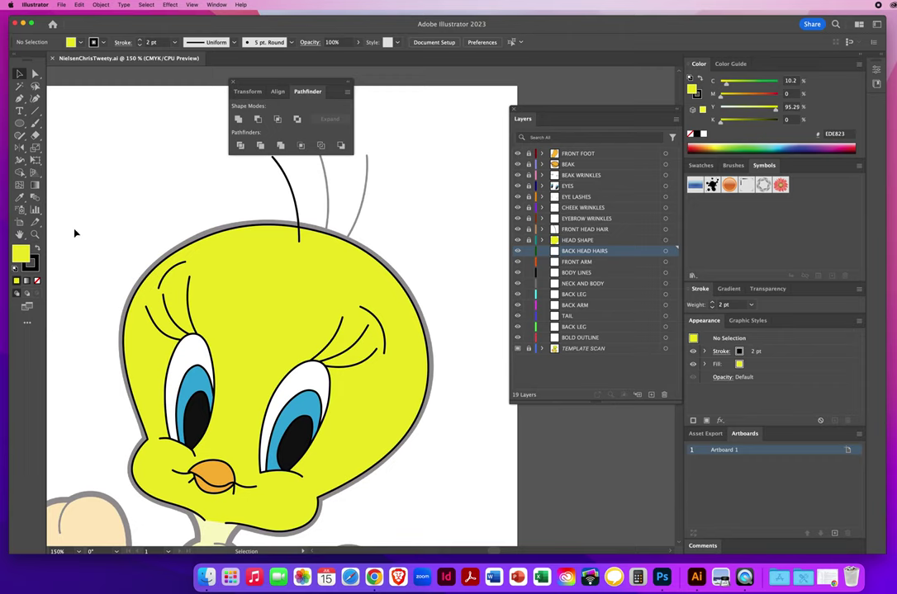
pyautogui.press('/')
pyautogui.press('p')
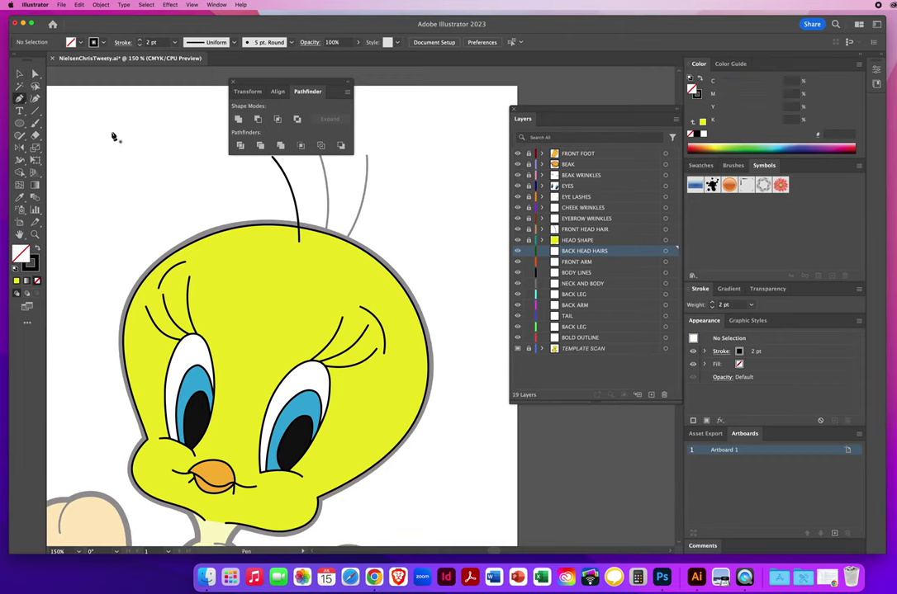
pyautogui.scroll(2, 240, 211)
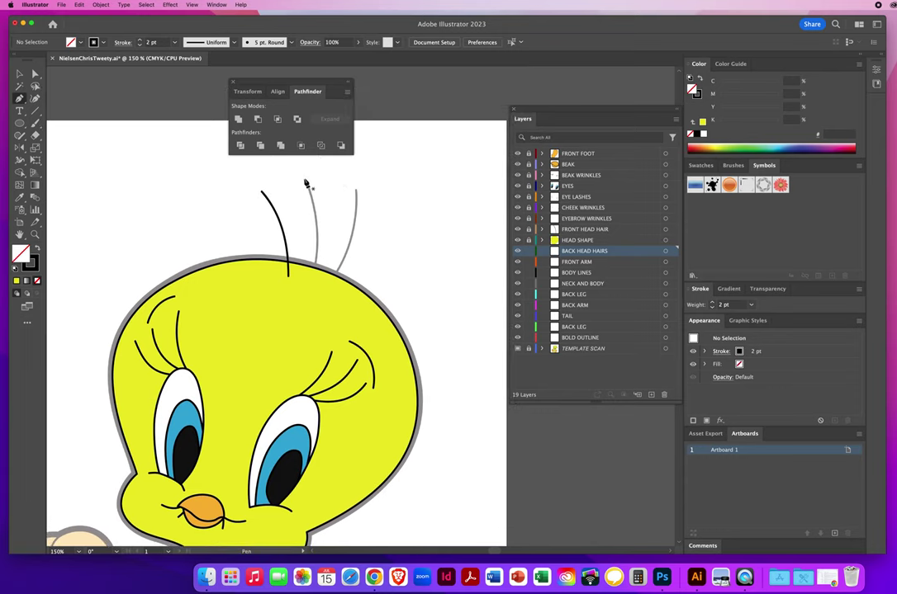
pyautogui.moveTo(304, 179); pyautogui.dragTo(316, 200)
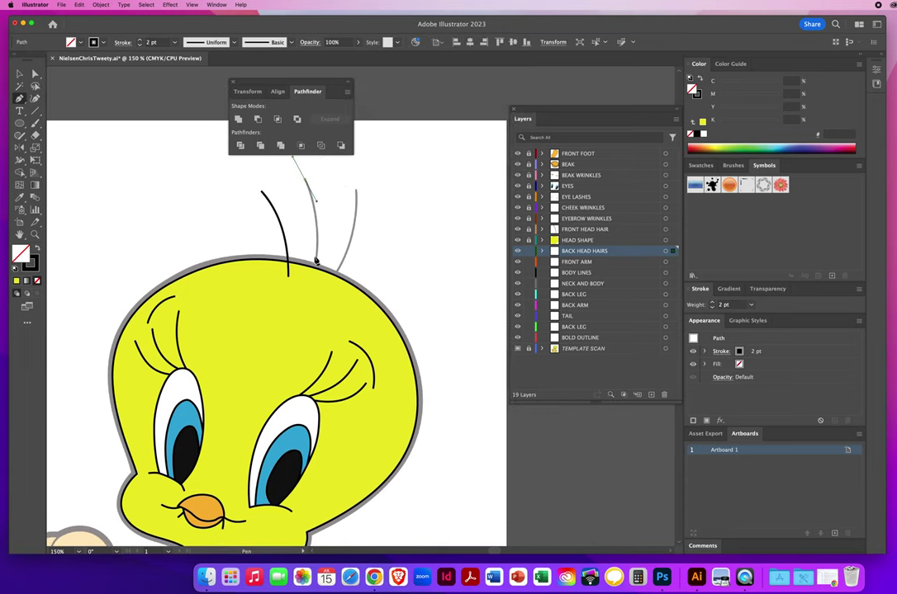
pyautogui.moveTo(309, 291); pyautogui.dragTo(293, 340)
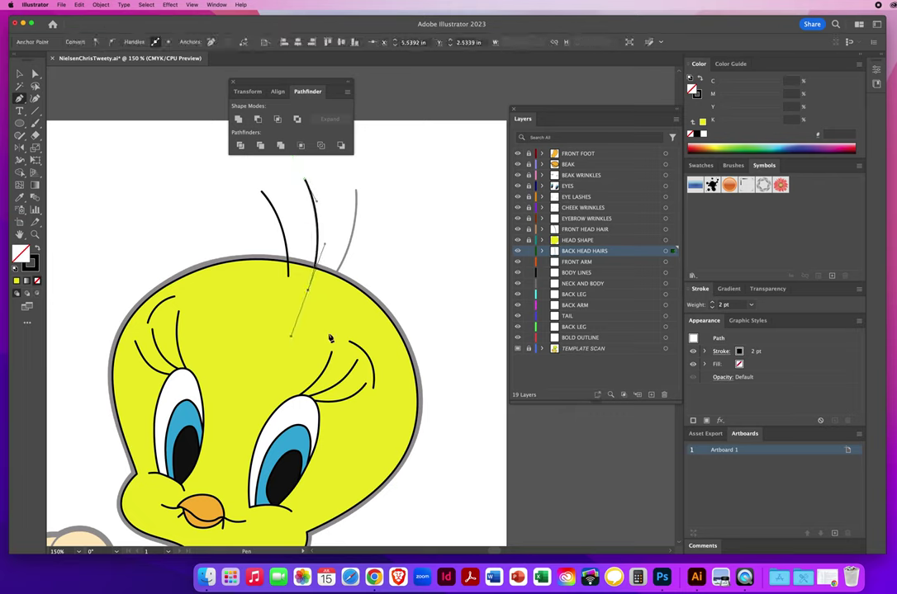
pyautogui.keyDown('super'); pyautogui.click(397, 283); pyautogui.keyUp('super')
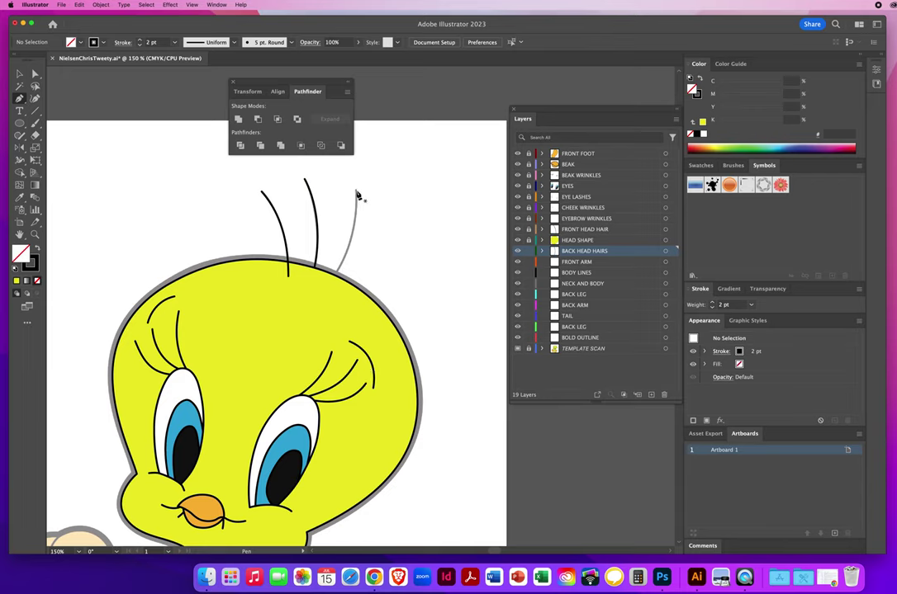
# - Trace the rightmost head hair from tip to inside the head as an open curve, deselect it and lock the BACK HEAD HAIRS layer
pyautogui.moveTo(357, 195); pyautogui.dragTo(356, 226)
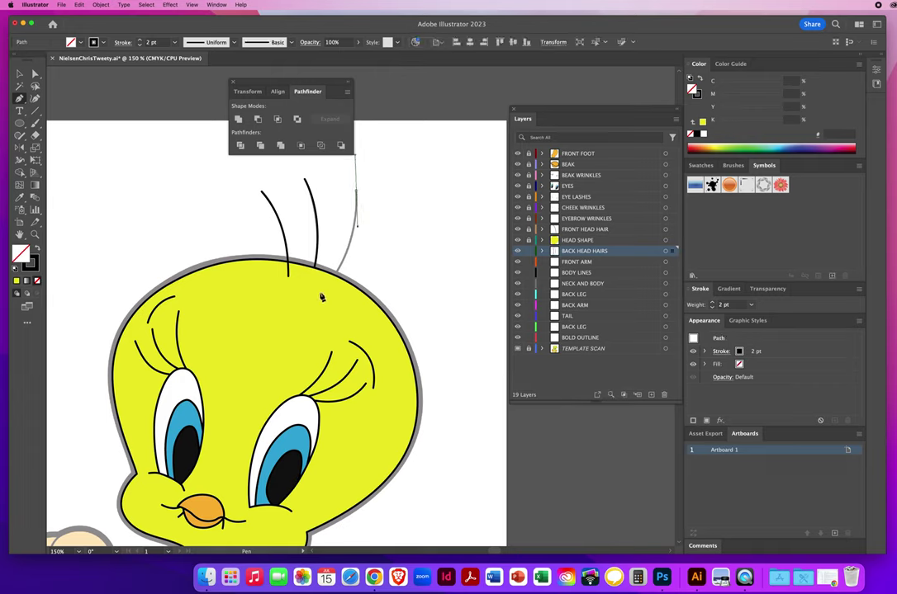
pyautogui.moveTo(322, 296); pyautogui.dragTo(296, 322)
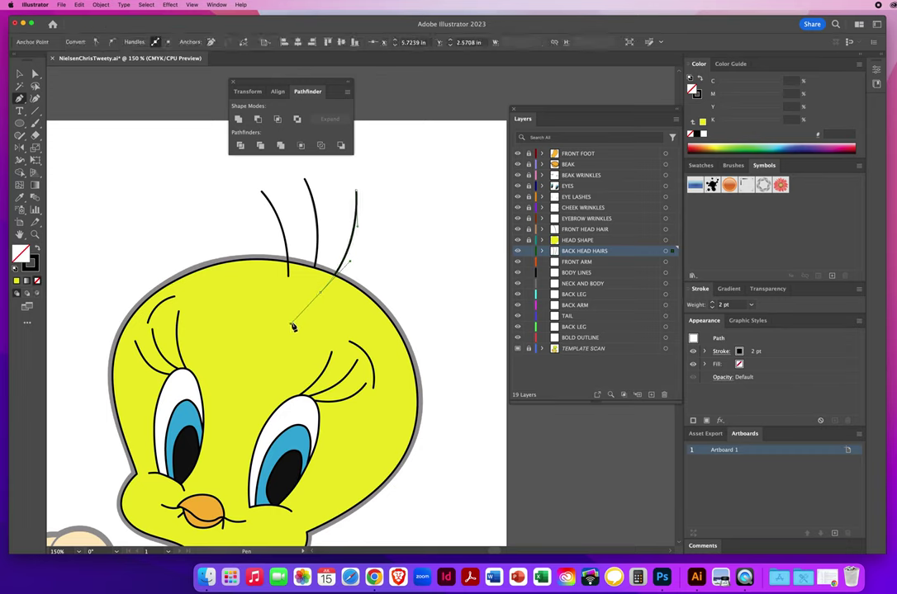
pyautogui.keyDown('super'); pyautogui.click(402, 244); pyautogui.keyUp('super')
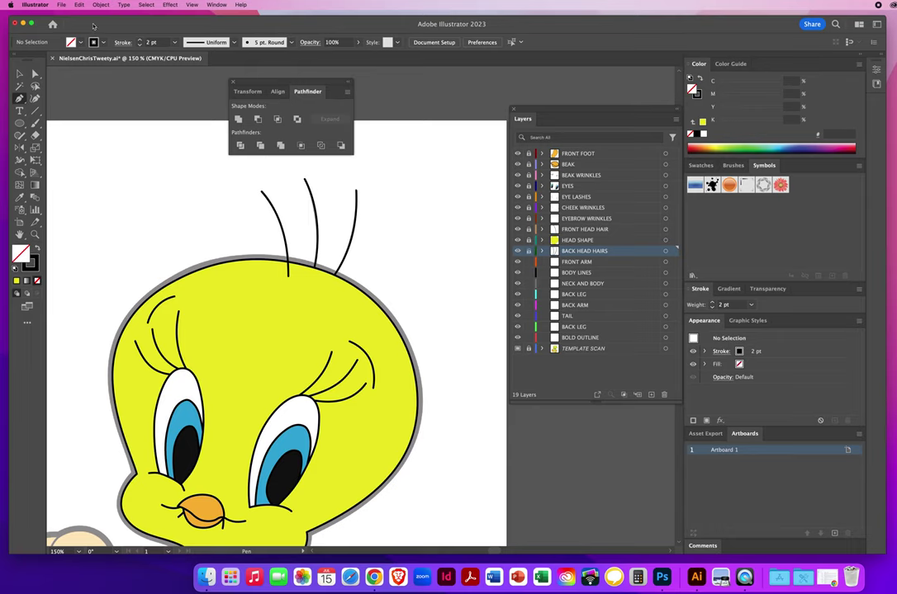
# - Save the document and make the FRONT ARM layer active
pyautogui.click(62, 6)
pyautogui.click(61, 74)
pyautogui.click(581, 262)
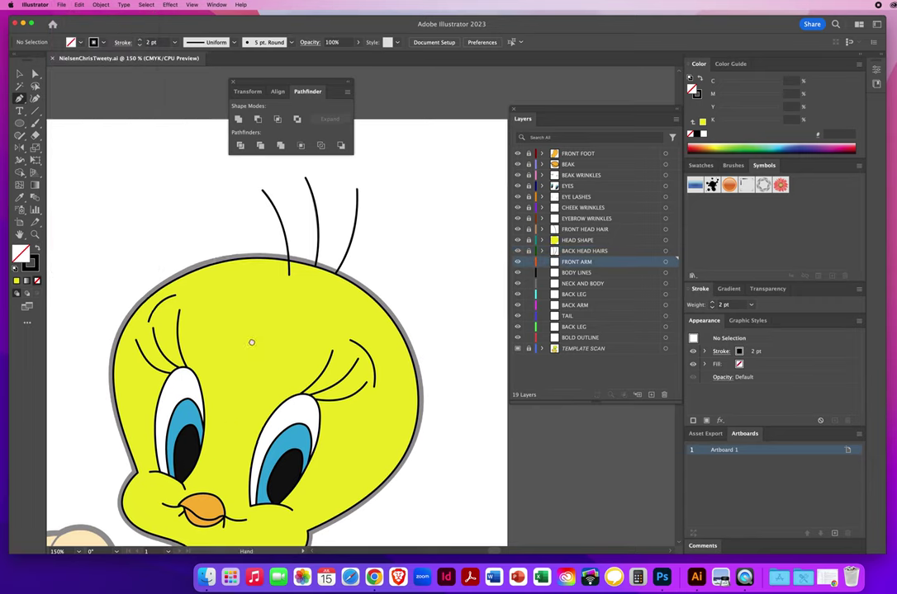
# - On the FRONT ARM layer, start an unfilled path tracing the arm's inner edge from its upper end down to the thumb
pyautogui.scroll(-5, 252, 342)
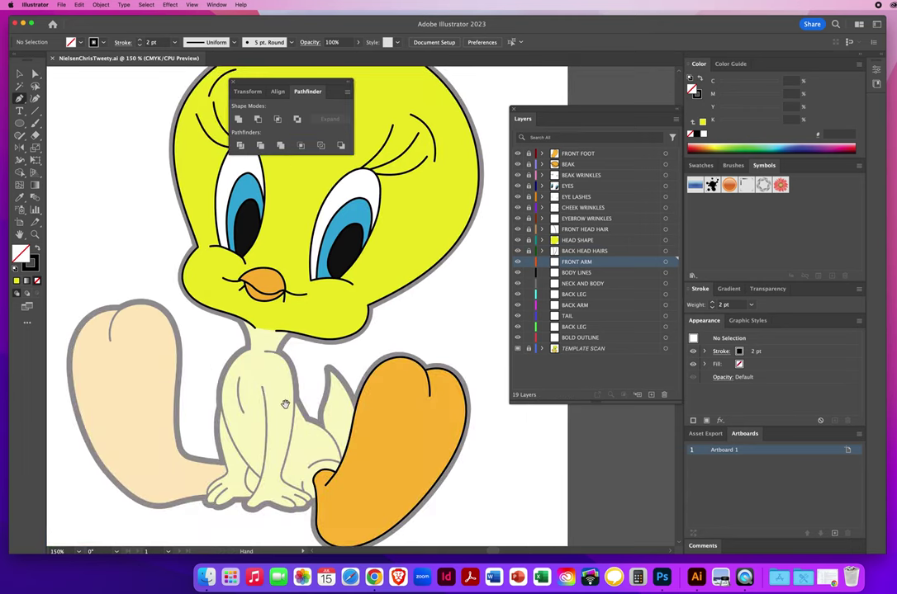
pyautogui.moveTo(284, 417); pyautogui.dragTo(279, 324)
pyautogui.click(35, 234)
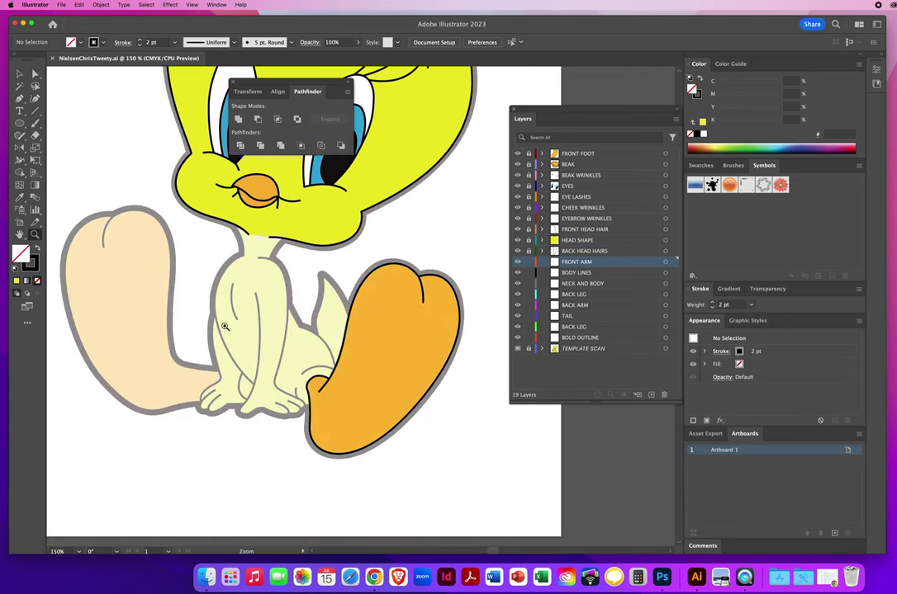
pyautogui.click(295, 337)
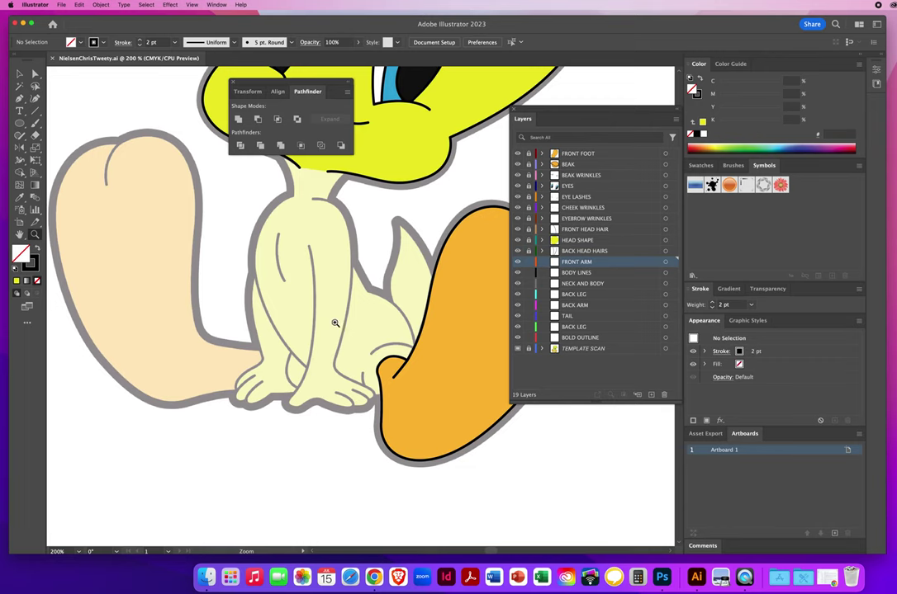
pyautogui.click(335, 323)
pyautogui.click(20, 99)
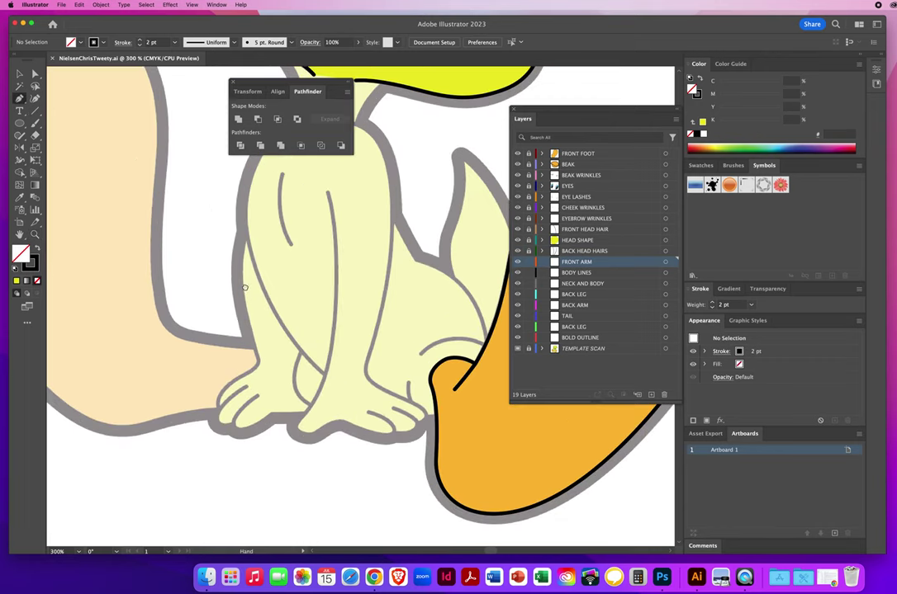
pyautogui.moveTo(245, 287); pyautogui.dragTo(162, 336)
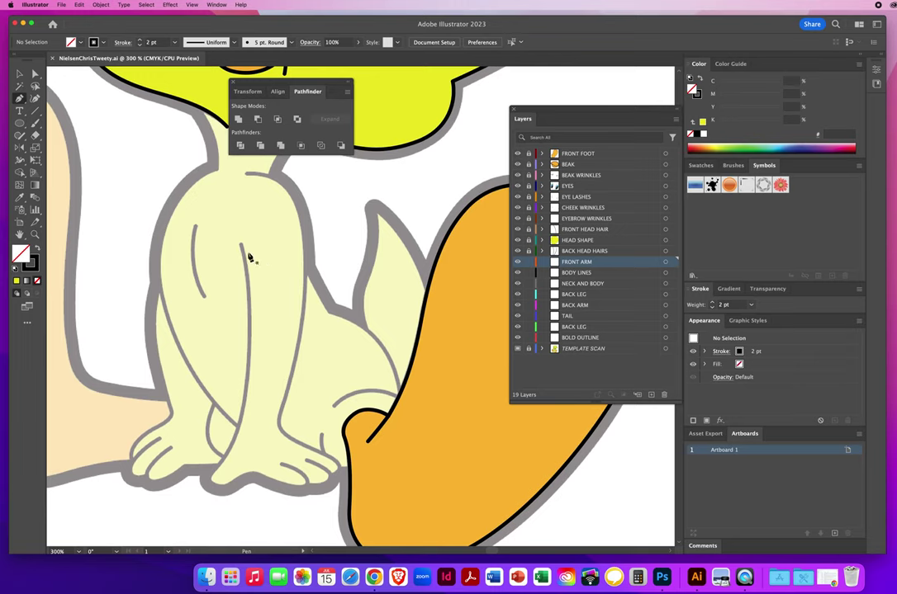
pyautogui.moveTo(241, 247); pyautogui.dragTo(252, 279)
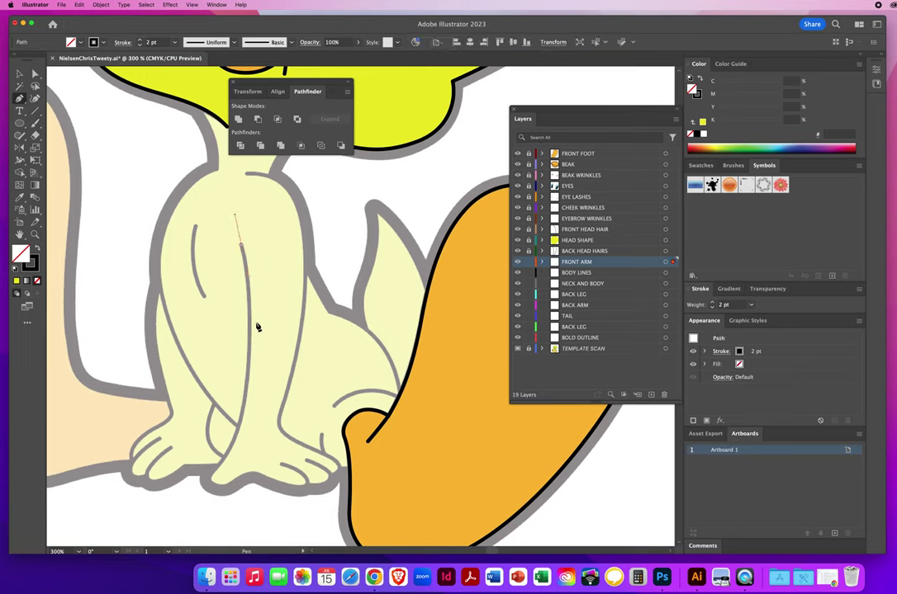
pyautogui.moveTo(248, 358); pyautogui.dragTo(246, 396)
pyautogui.click(246, 407)
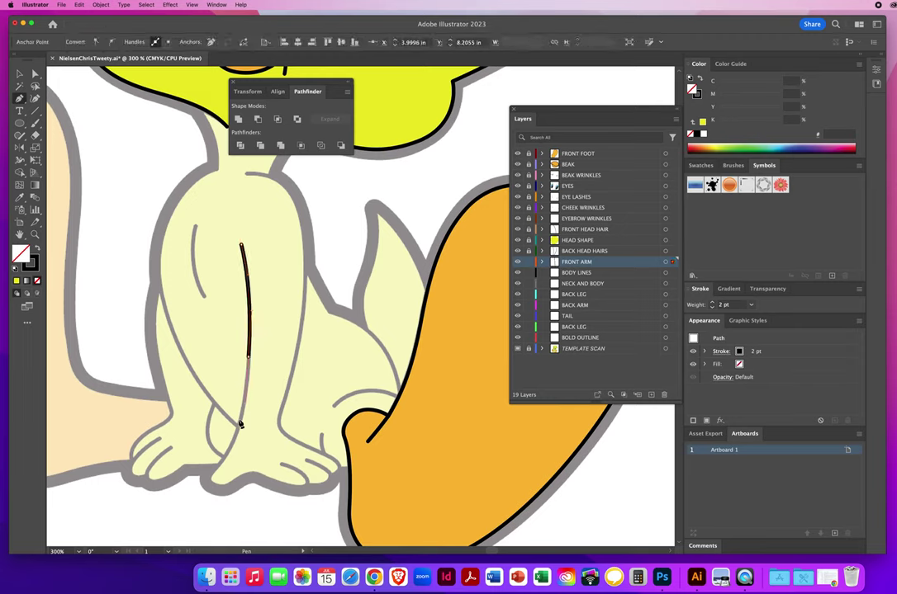
pyautogui.click(216, 469)
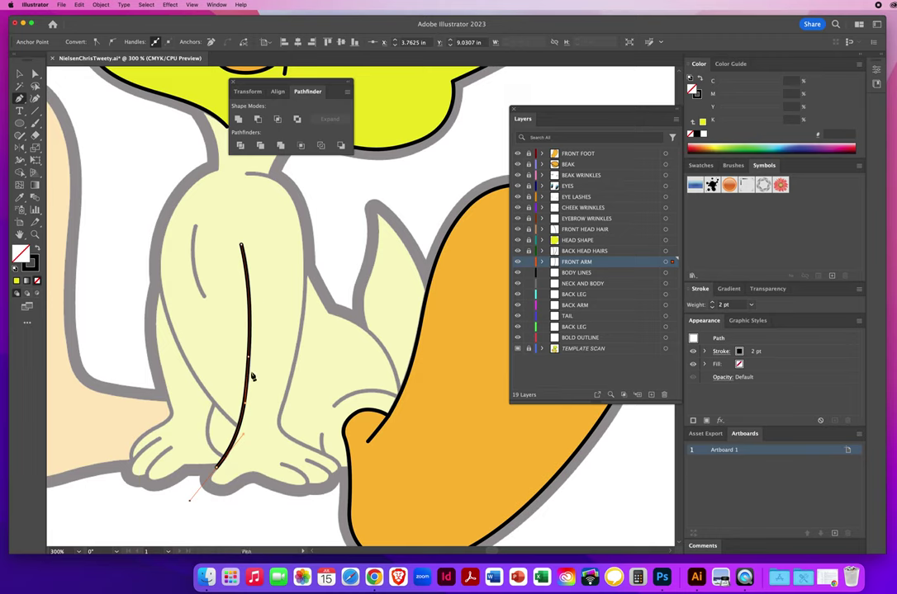
pyautogui.click(218, 470)
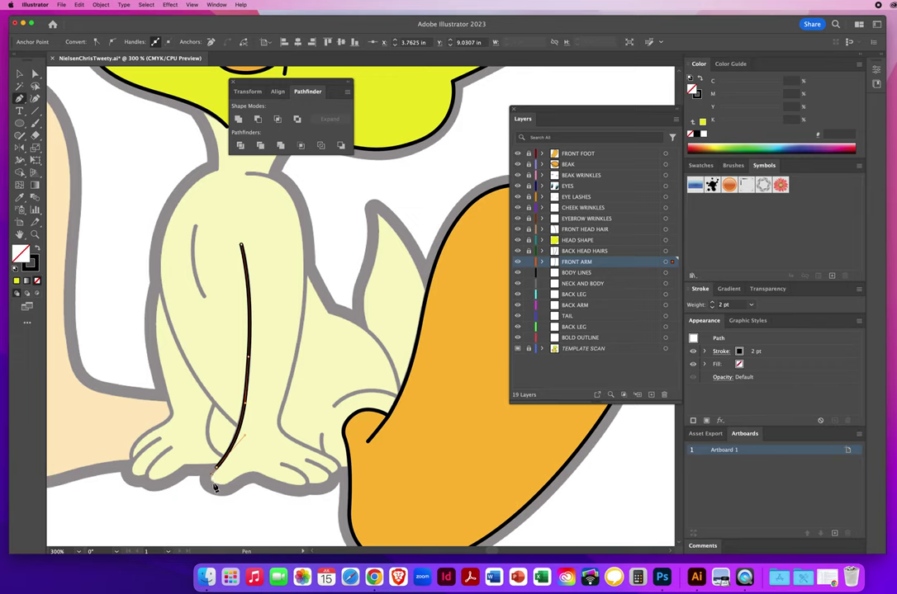
# - Continue the arm path around the thumb and along the underside of the hand, with a corner between the fingers, to the outermost fingertip
pyautogui.moveTo(214, 486); pyautogui.dragTo(226, 489)
pyautogui.press('Escape')
pyautogui.click(250, 475)
pyautogui.moveTo(269, 479); pyautogui.dragTo(276, 482)
pyautogui.click(281, 486)
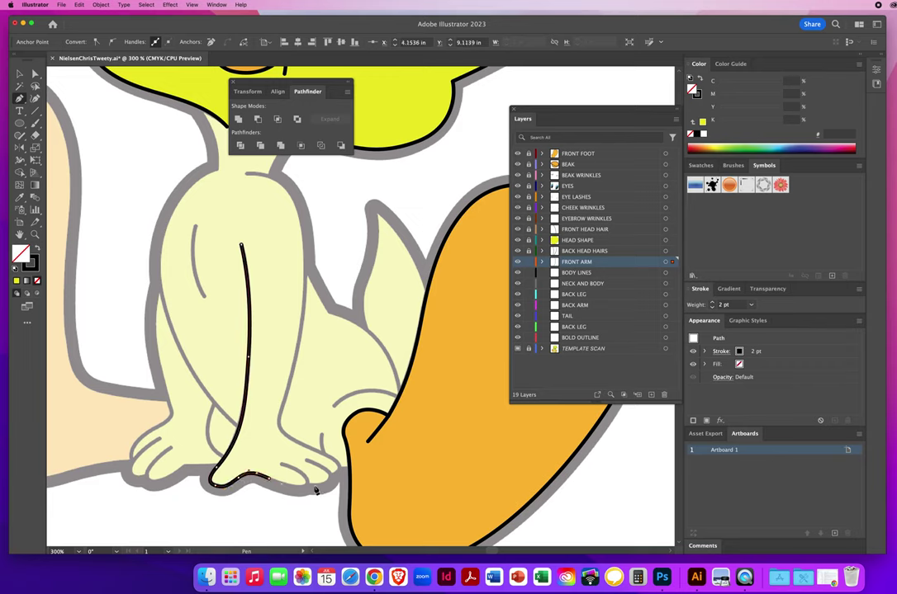
pyautogui.press('super+z')
pyautogui.click(309, 485)
pyautogui.click(309, 485)
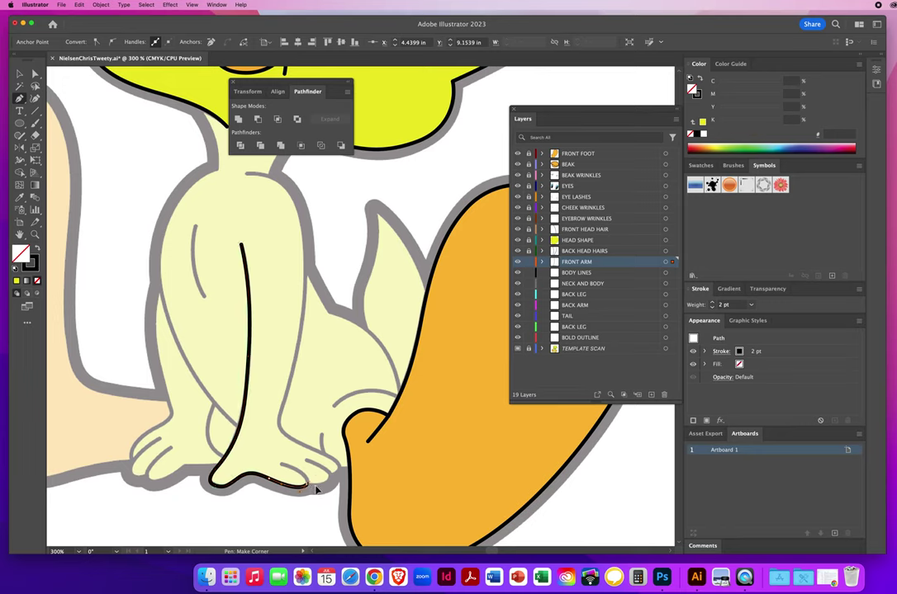
pyautogui.moveTo(309, 485); pyautogui.dragTo(315, 486)
pyautogui.moveTo(332, 477); pyautogui.dragTo(333, 469)
pyautogui.click(334, 478)
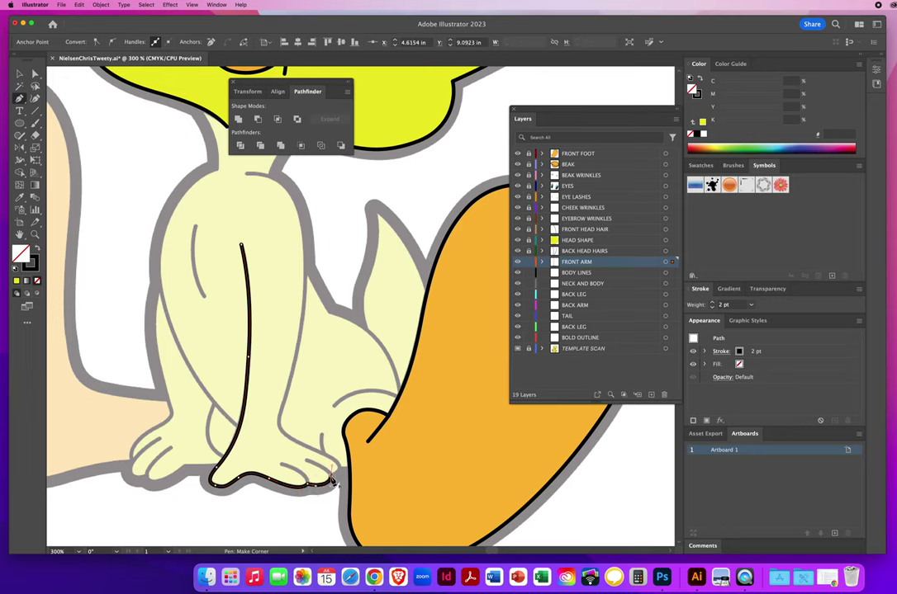
# - Continue the arm path around the outermost fingertip and back along the top of the hand to the wrist
pyautogui.click(333, 460)
pyautogui.press('Escape')
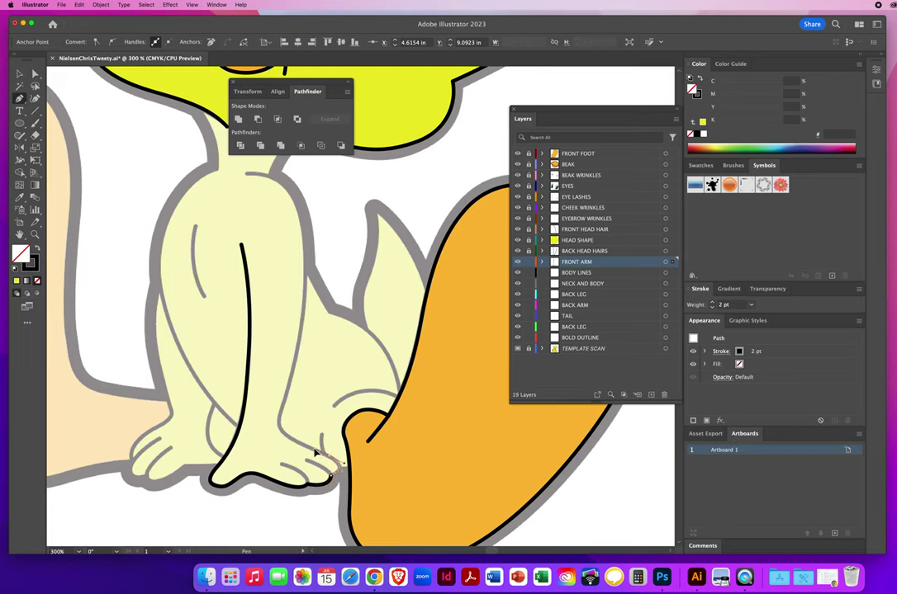
pyautogui.moveTo(315, 451); pyautogui.dragTo(315, 451)
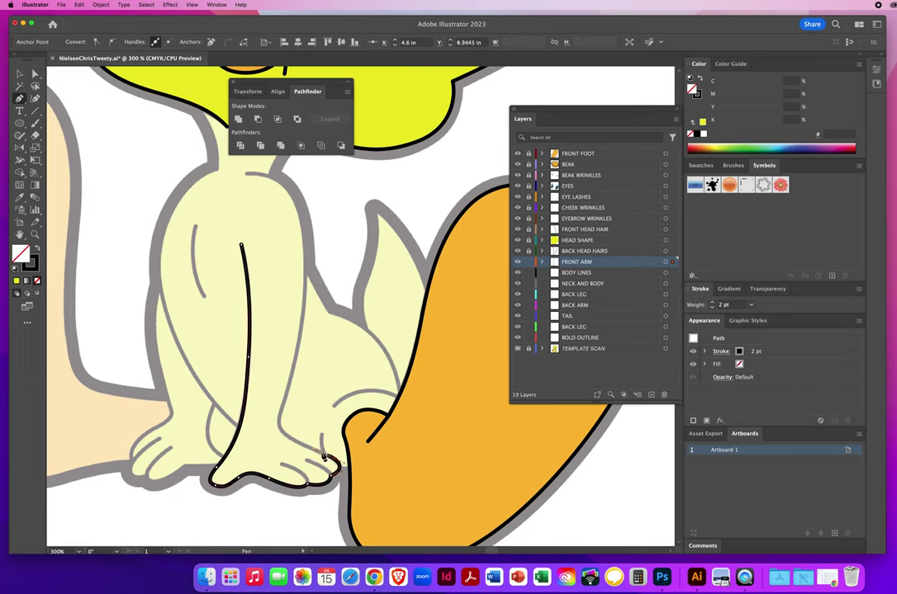
pyautogui.click(329, 456)
pyautogui.press('Escape')
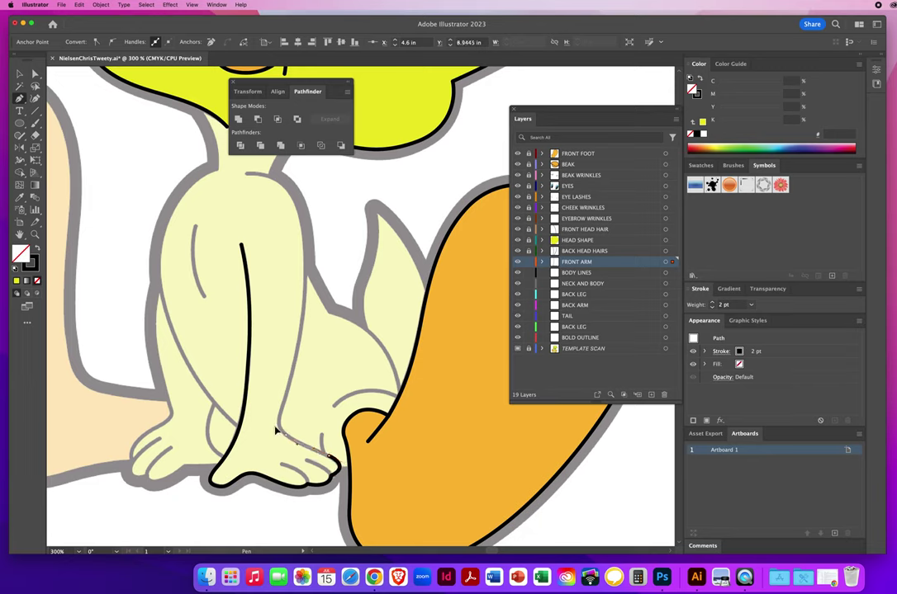
pyautogui.moveTo(275, 426); pyautogui.dragTo(275, 427)
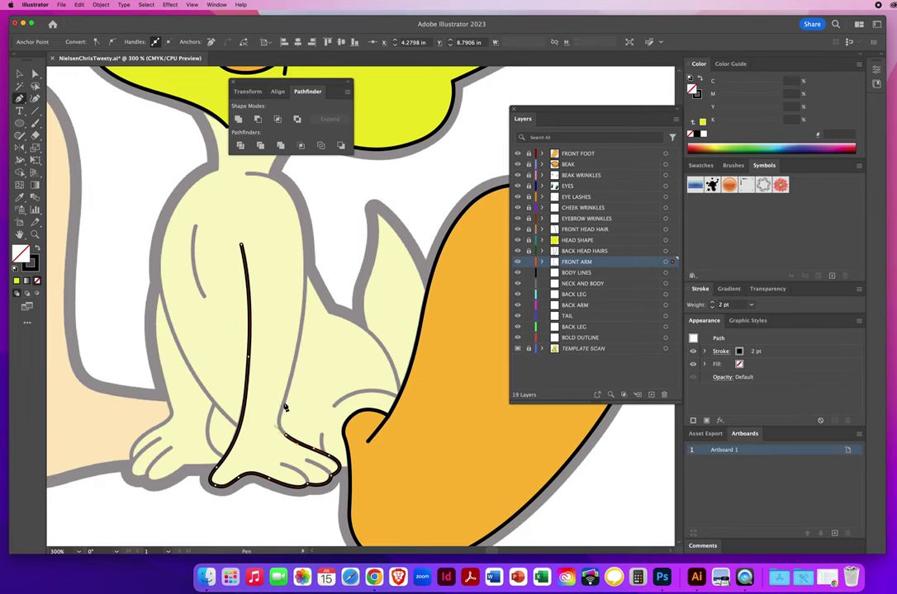
# - Trace the arm's outer edge from the wrist up over the shoulder, leave the path open and deselect it
pyautogui.press('Escape')
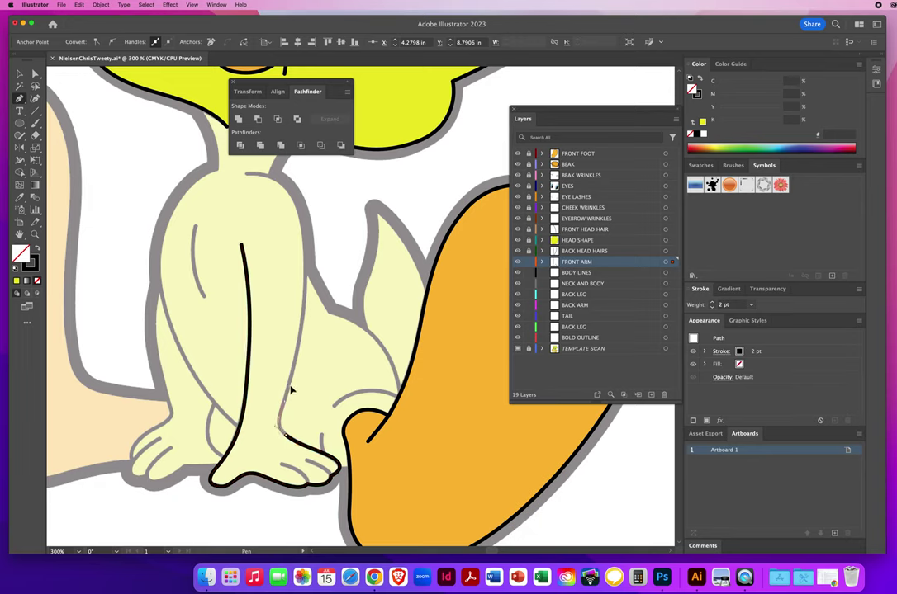
pyautogui.moveTo(290, 385); pyautogui.dragTo(289, 385)
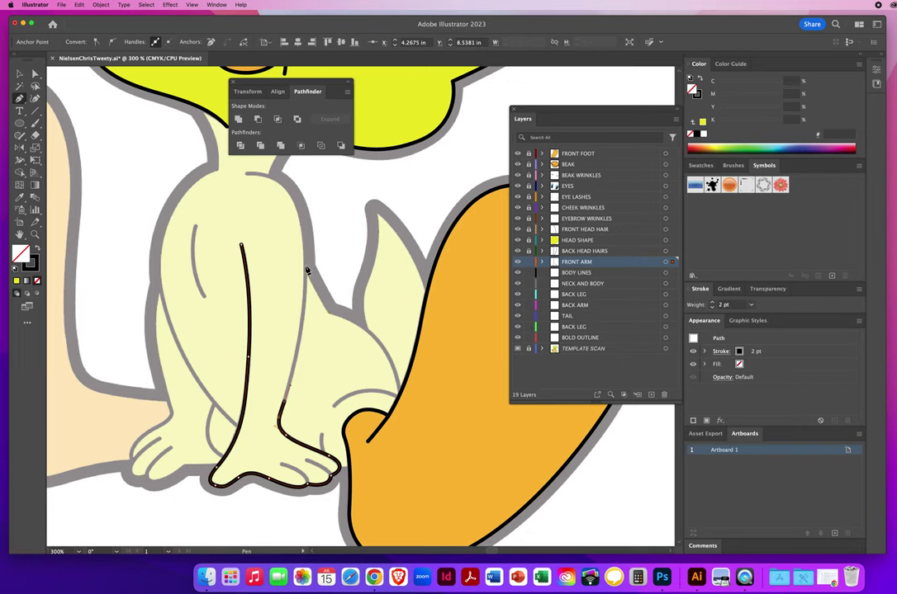
pyautogui.moveTo(306, 266); pyautogui.dragTo(305, 212)
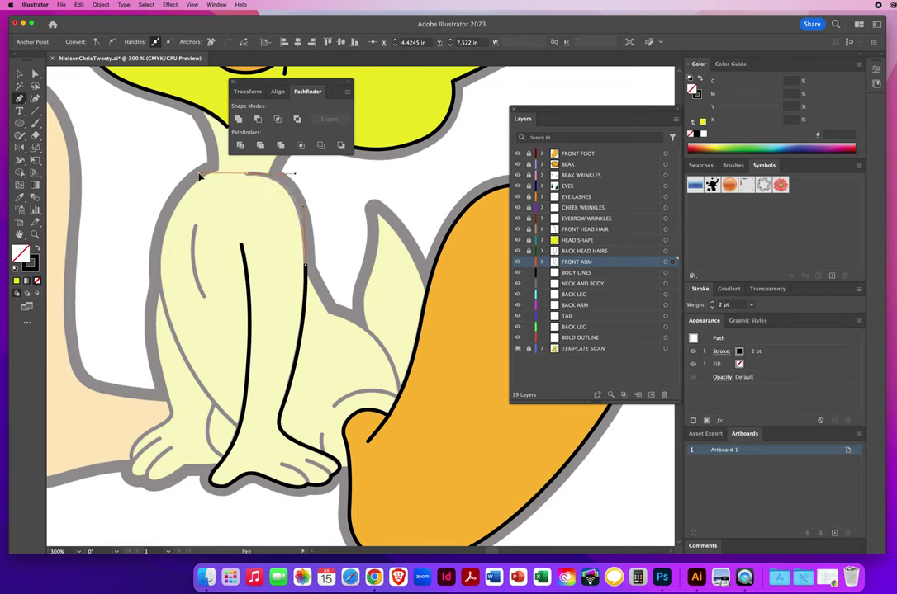
pyautogui.click(201, 176)
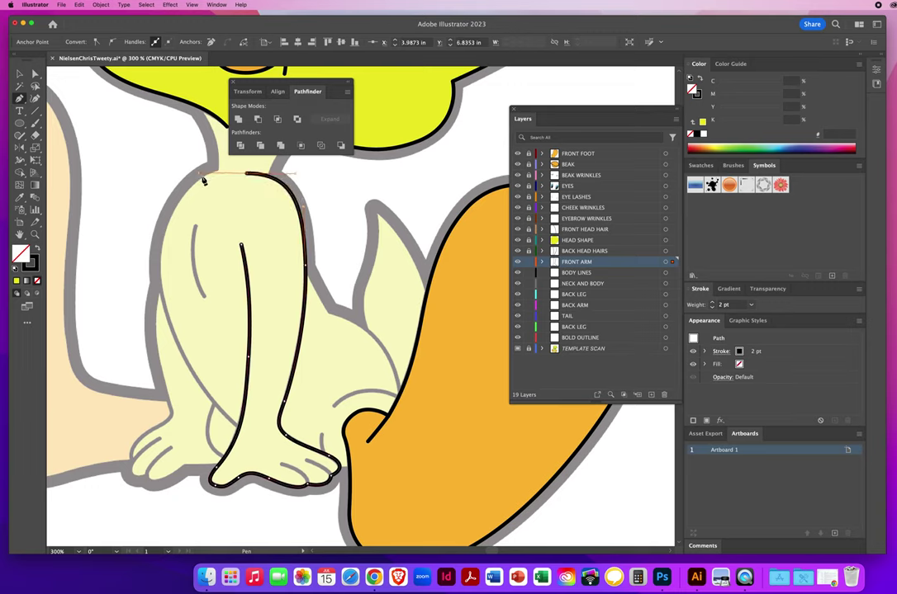
pyautogui.keyDown('super'); pyautogui.click(141, 189); pyautogui.keyUp('super')
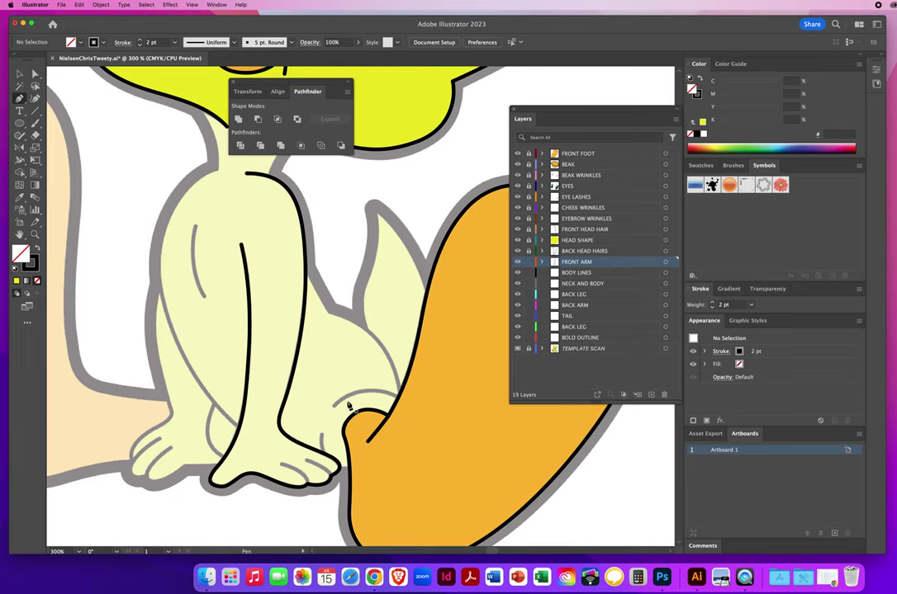
# - Trace the lower finger line of the front hand as an open curve from the hand's bottom edge inward and deselect it
pyautogui.scroll(-5, 342, 435)
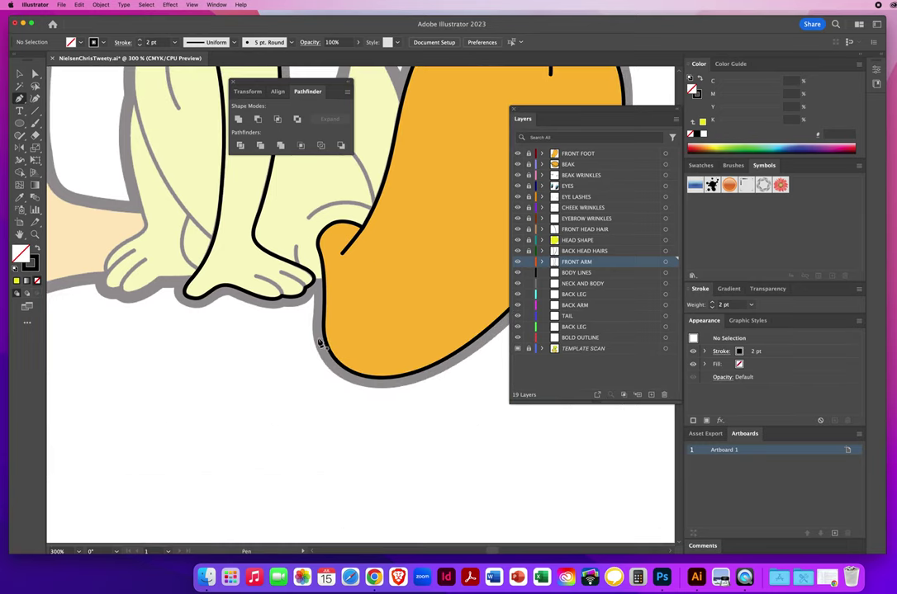
pyautogui.click(283, 296)
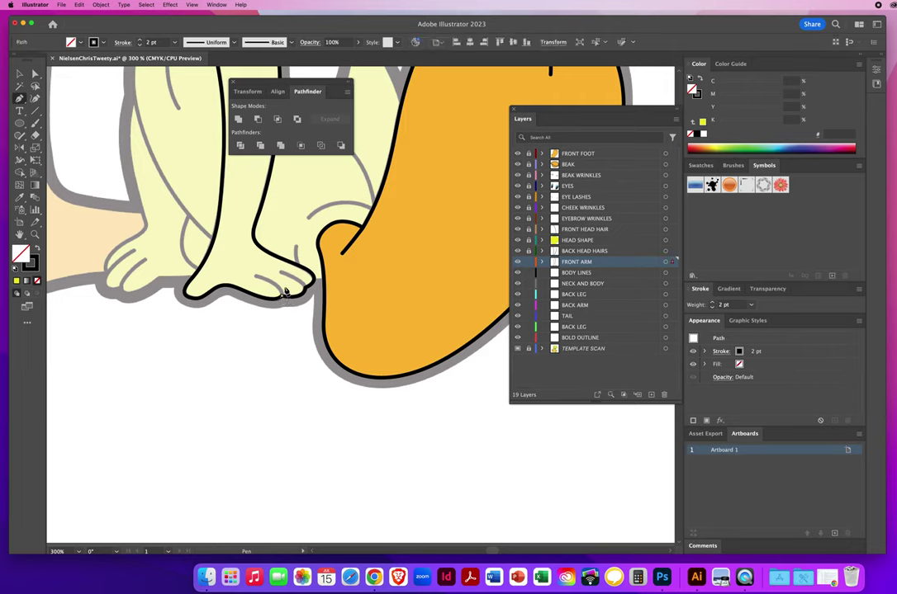
pyautogui.click(241, 275)
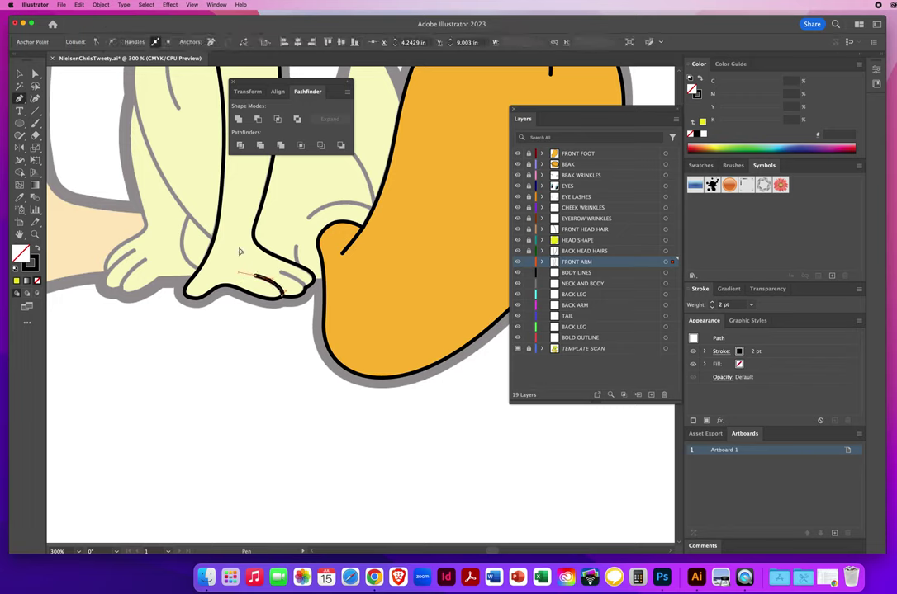
pyautogui.keyDown('super'); pyautogui.click(283, 400); pyautogui.keyUp('super')
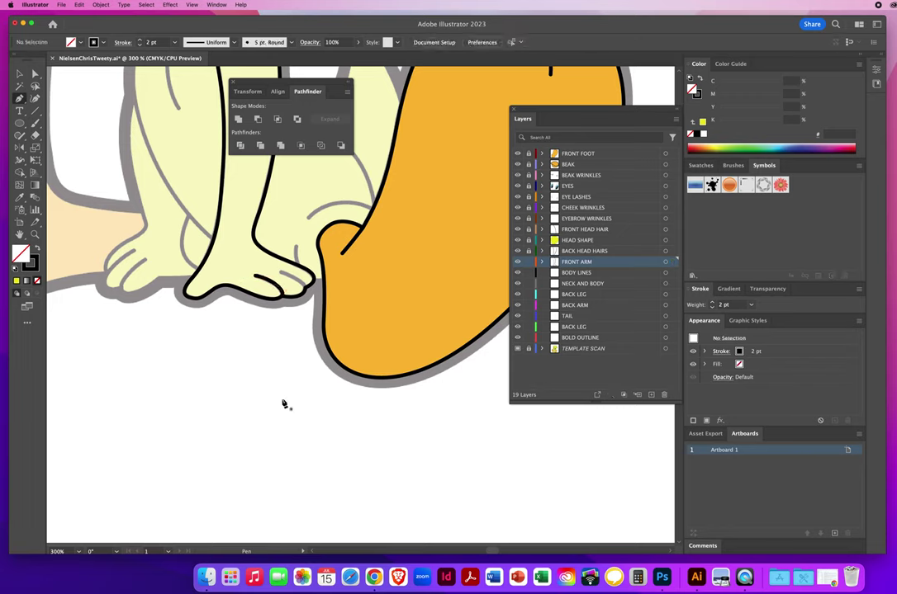
# - Trace the upper finger line of the front hand as an open curve from the fingertip edge inward and deselect it
pyautogui.click(305, 285)
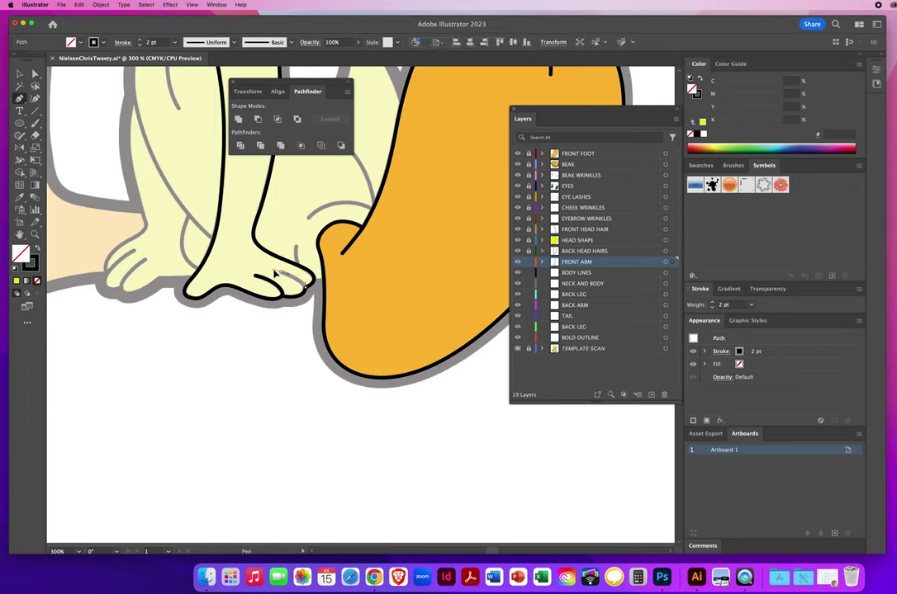
pyautogui.moveTo(286, 272); pyautogui.dragTo(300, 270)
pyautogui.press('super')
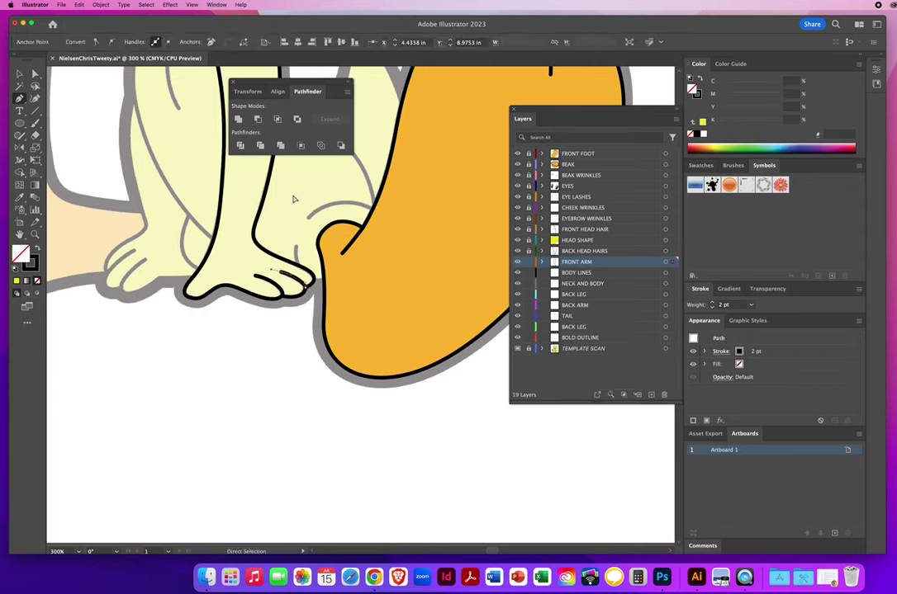
pyautogui.keyDown('super'); pyautogui.click(298, 383); pyautogui.keyUp('super')
pyautogui.press('space')
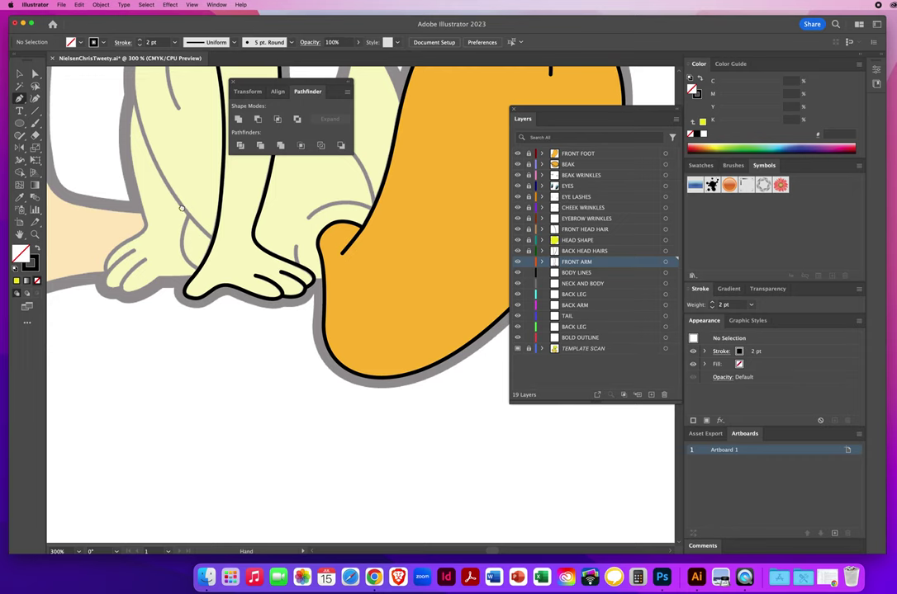
# - Fill the front arm path with the yellow sampled from the head shape, keeping the 2 pt black stroke
pyautogui.moveTo(179, 227); pyautogui.dragTo(166, 388)
pyautogui.click(19, 74)
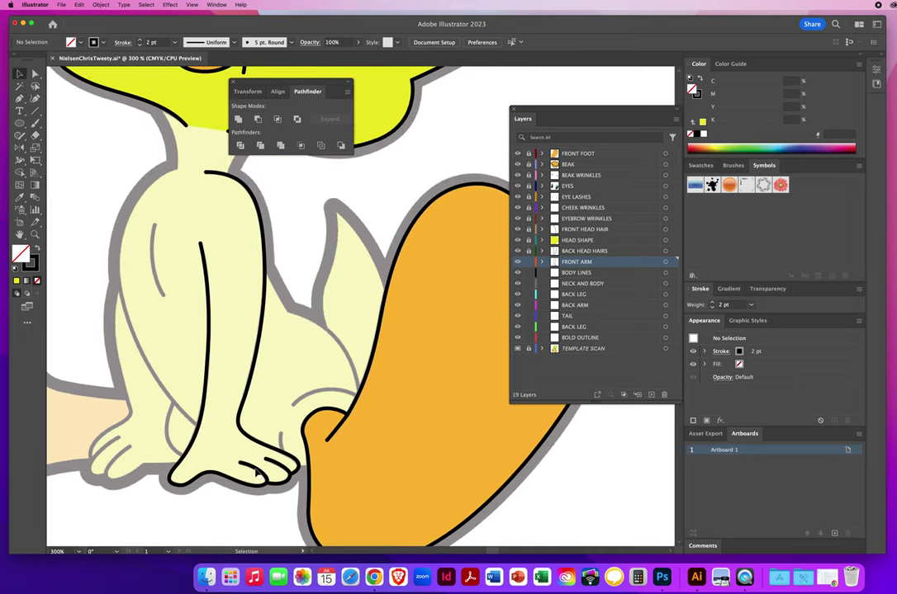
pyautogui.click(257, 473)
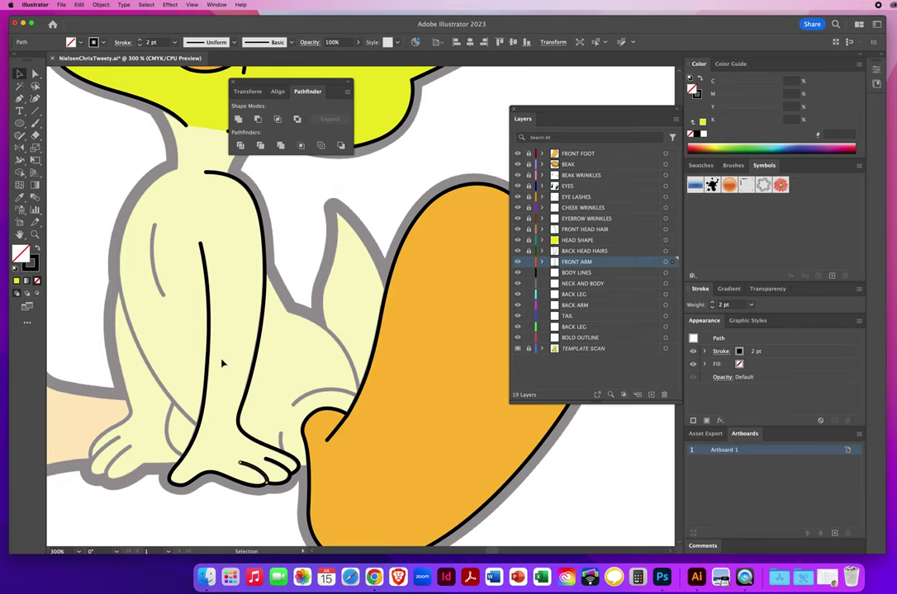
pyautogui.click(226, 282)
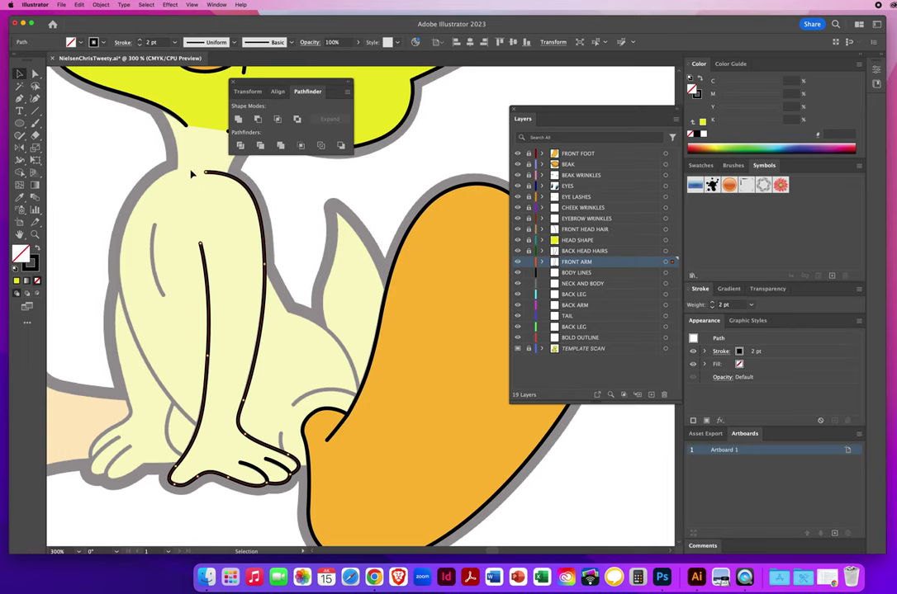
pyautogui.click(20, 197)
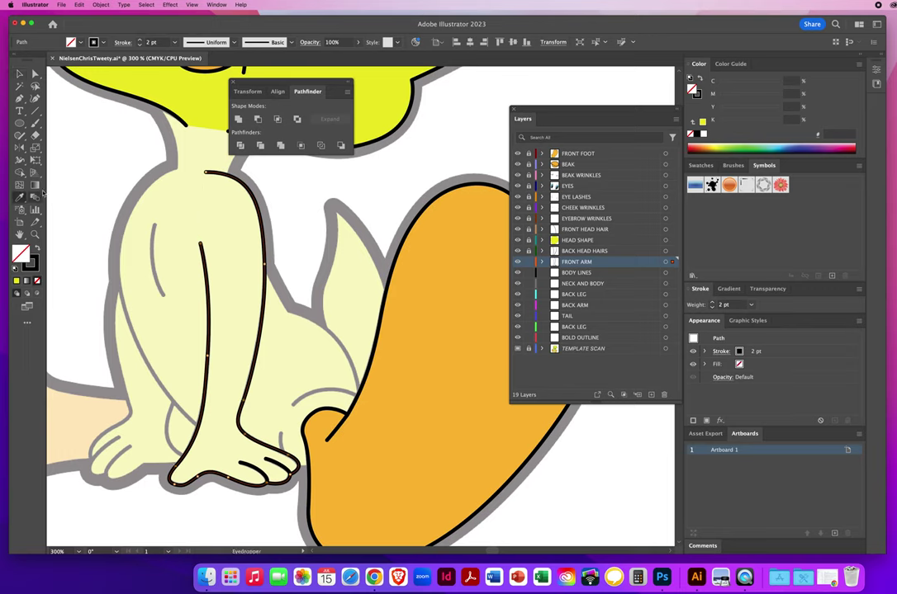
pyautogui.click(203, 95)
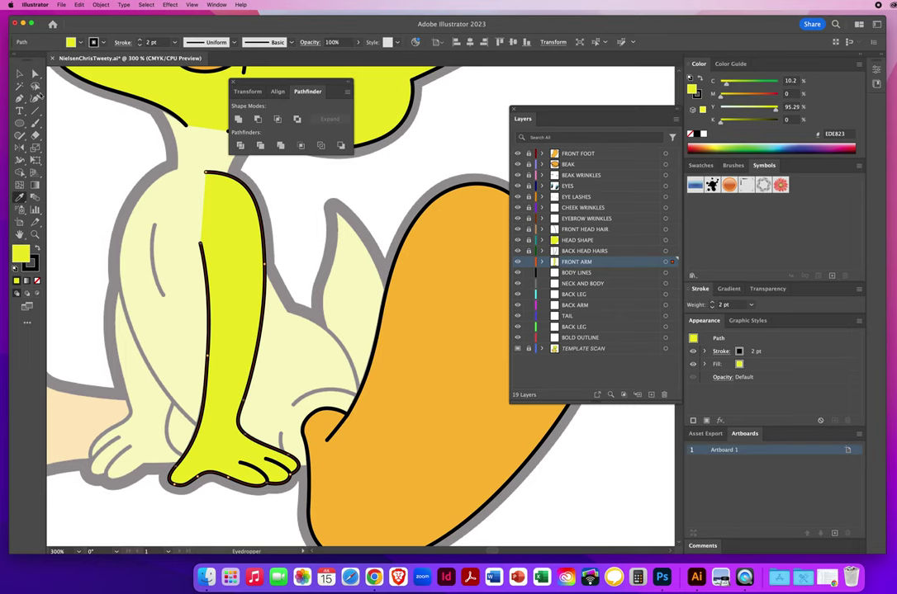
# - Deselect the arm, lock the FRONT ARM layer and make the BODY LINES layer active
pyautogui.click(18, 73)
pyautogui.click(320, 262)
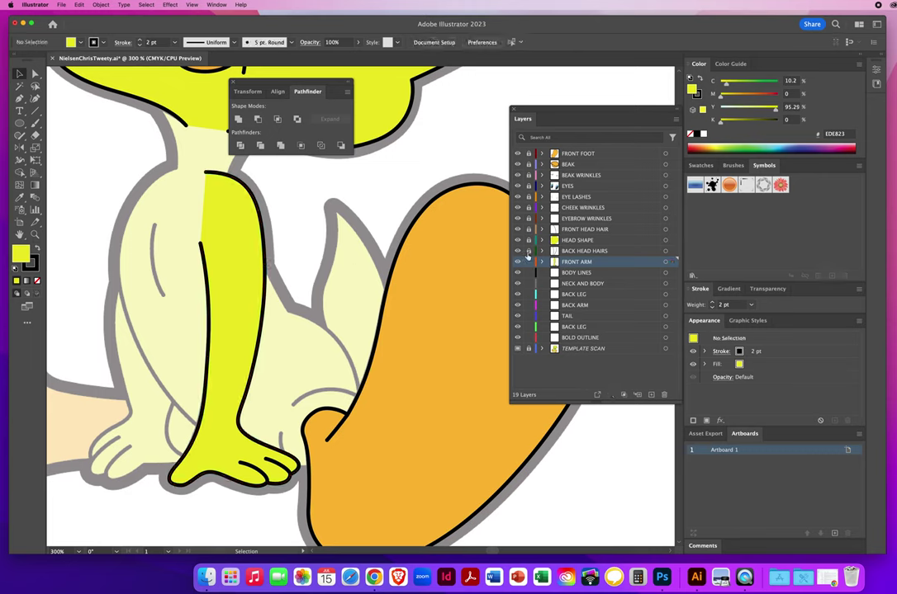
pyautogui.click(579, 274)
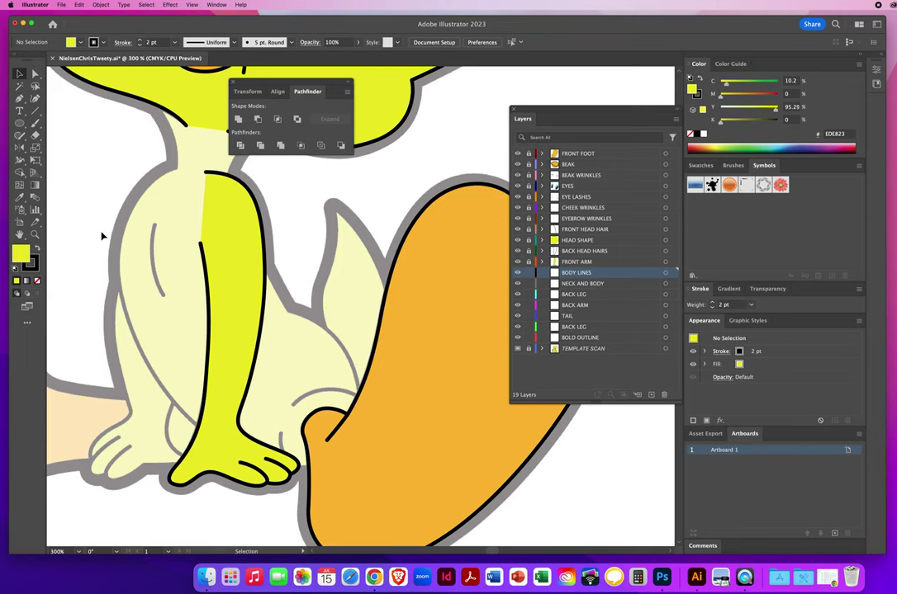
# - Start the body outline with no fill and a 2 pt black stroke, tracing from under the head down the neck and chest to behind the front arm
pyautogui.press('/')
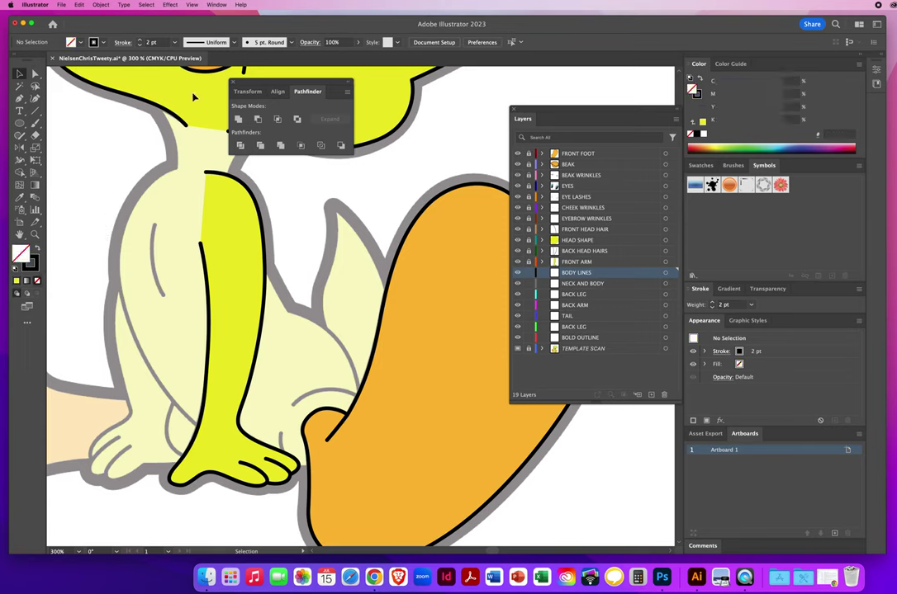
pyautogui.moveTo(286, 85); pyautogui.dragTo(421, 88)
pyautogui.press('p')
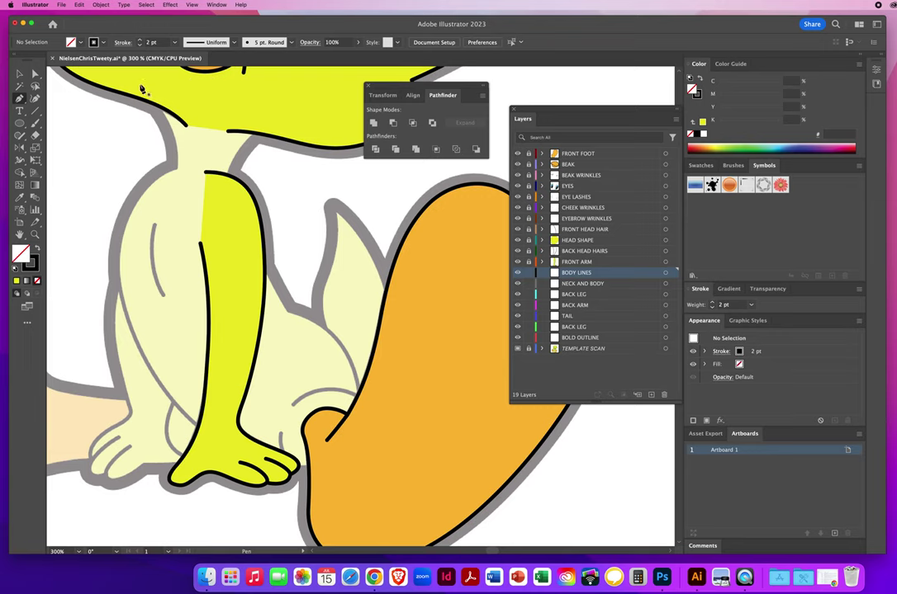
pyautogui.moveTo(139, 83); pyautogui.dragTo(174, 173)
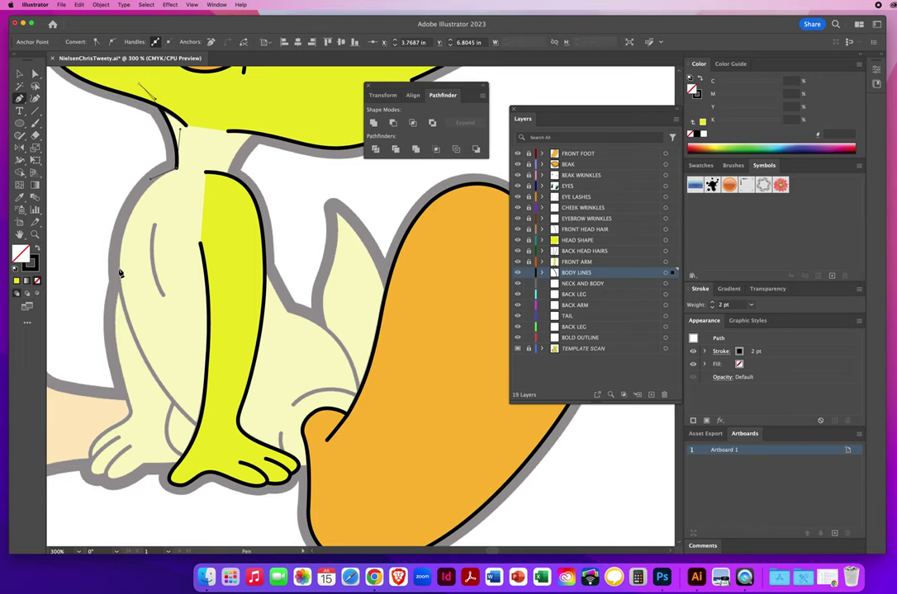
pyautogui.moveTo(120, 273); pyautogui.dragTo(119, 329)
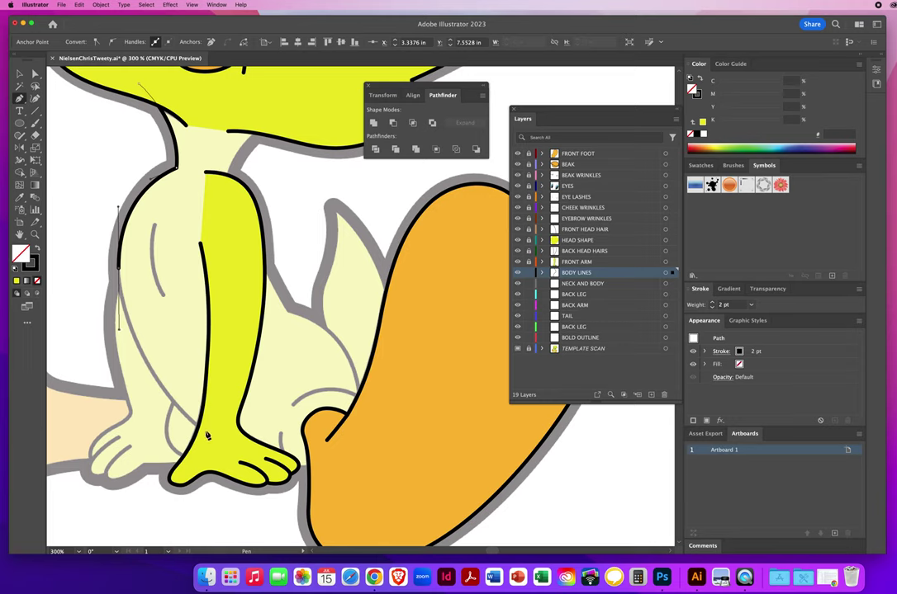
pyautogui.moveTo(207, 436); pyautogui.dragTo(251, 465)
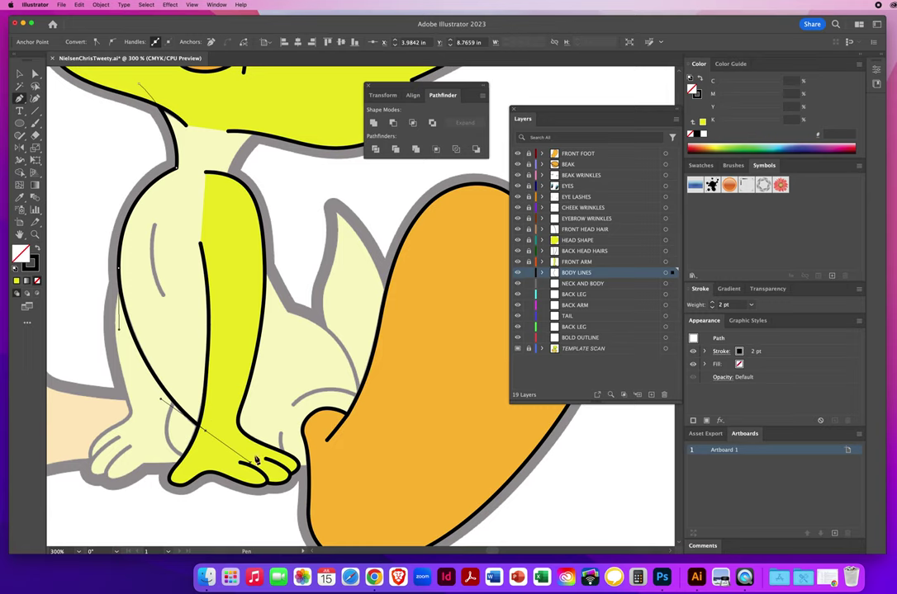
# - Continue the body outline behind the front hand and foot, and up over the rump to the corner at the lower back
pyautogui.moveTo(257, 460); pyautogui.dragTo(297, 469)
pyautogui.click(294, 465)
pyautogui.click(331, 459)
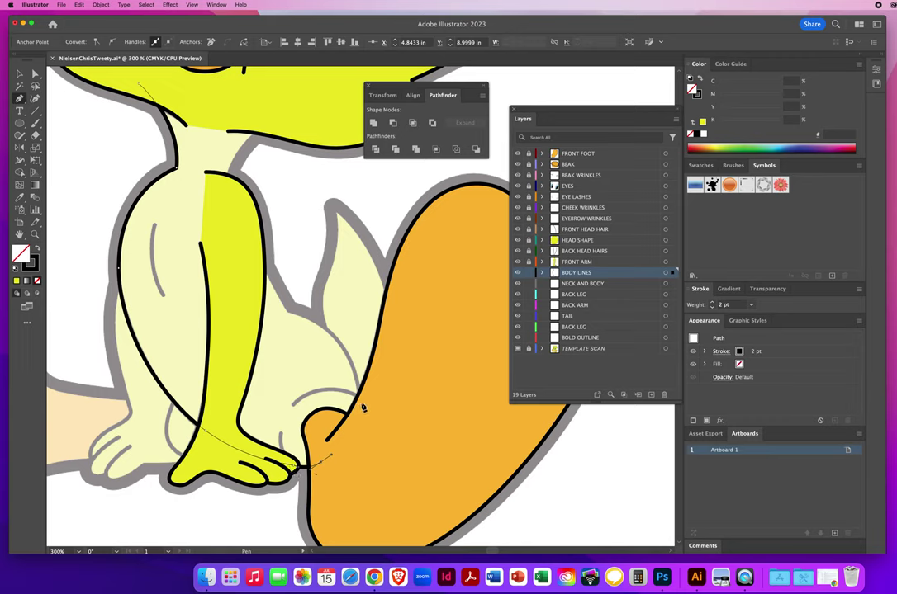
pyautogui.moveTo(361, 405); pyautogui.dragTo(359, 372)
pyautogui.moveTo(288, 312); pyautogui.dragTo(228, 296)
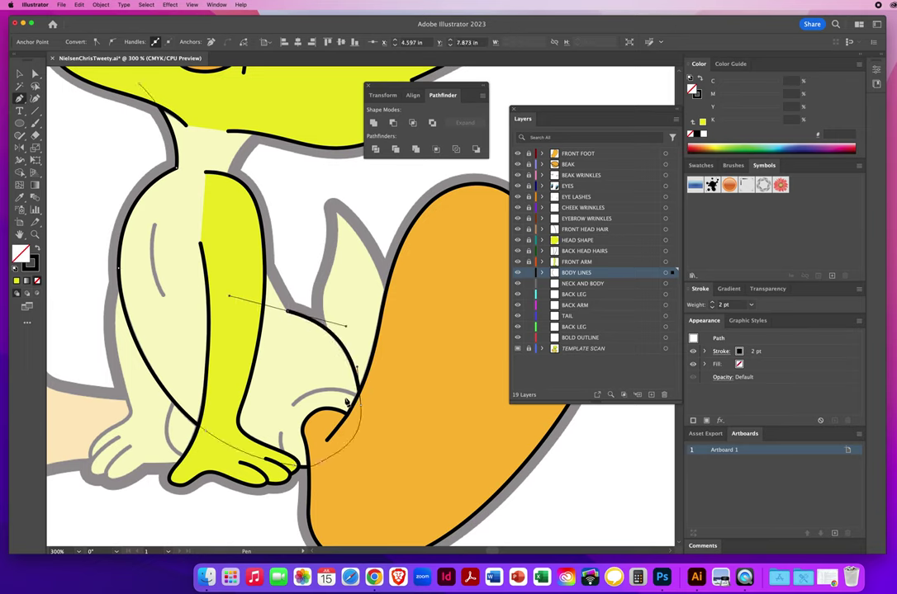
# - Trace the back and nape up under the head, close the body outline at its starting point and deselect it
pyautogui.click(288, 313)
pyautogui.moveTo(251, 234); pyautogui.dragTo(241, 207)
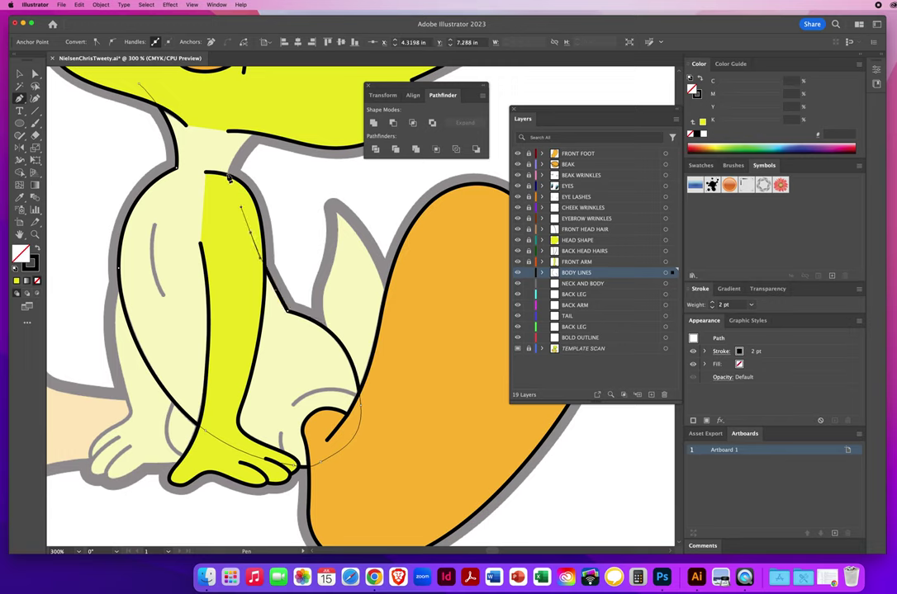
pyautogui.moveTo(226, 184); pyautogui.dragTo(230, 170)
pyautogui.moveTo(278, 122); pyautogui.dragTo(310, 105)
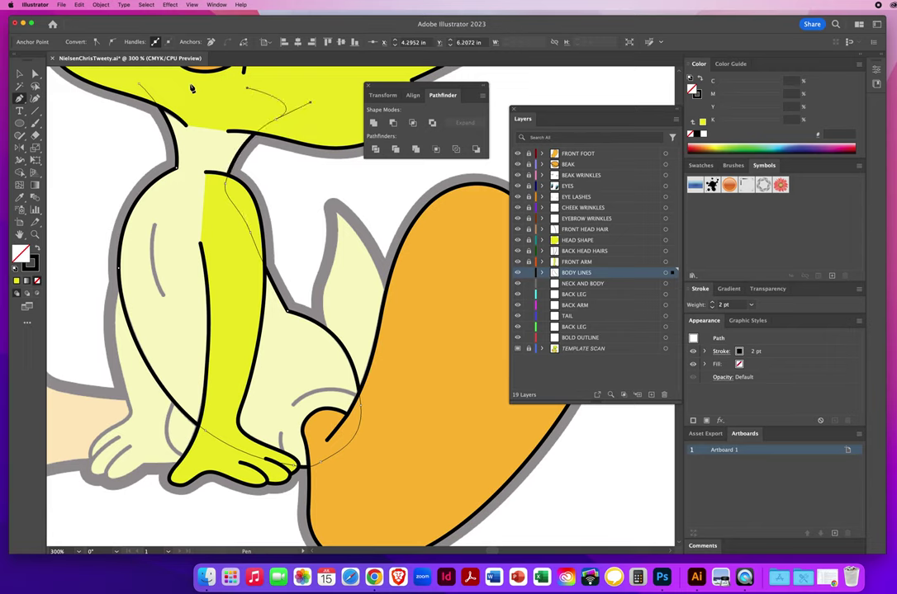
pyautogui.moveTo(139, 85); pyautogui.dragTo(145, 92)
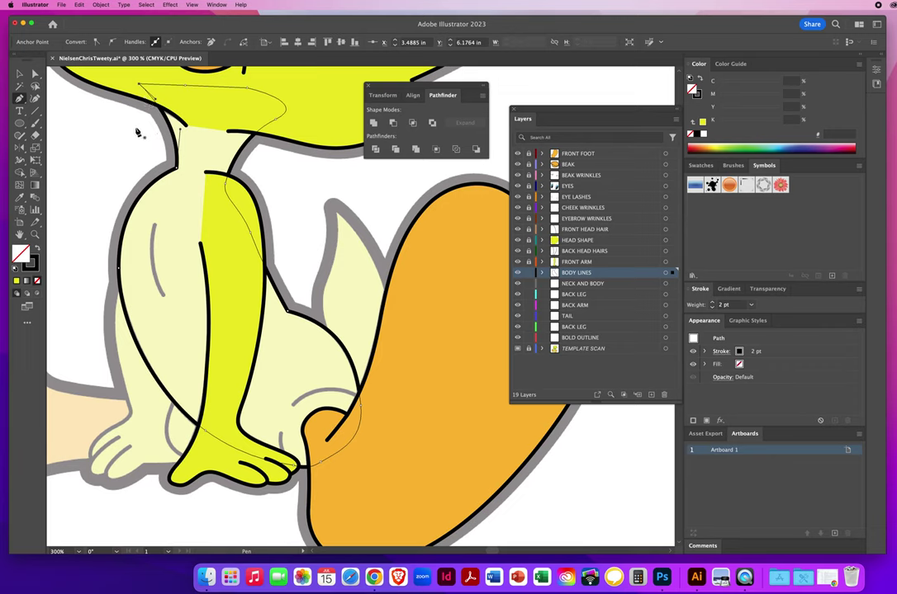
pyautogui.press('super')
pyautogui.keyDown('super'); pyautogui.click(88, 151); pyautogui.keyUp('super')
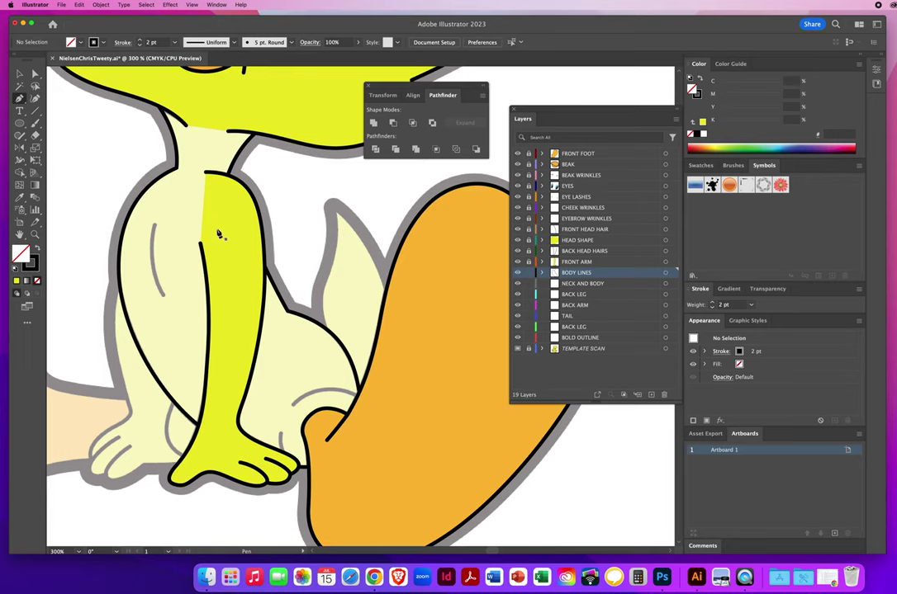
# - Trace the short curved line on the chest beside the front arm as an open path and deselect it
pyautogui.click(156, 222)
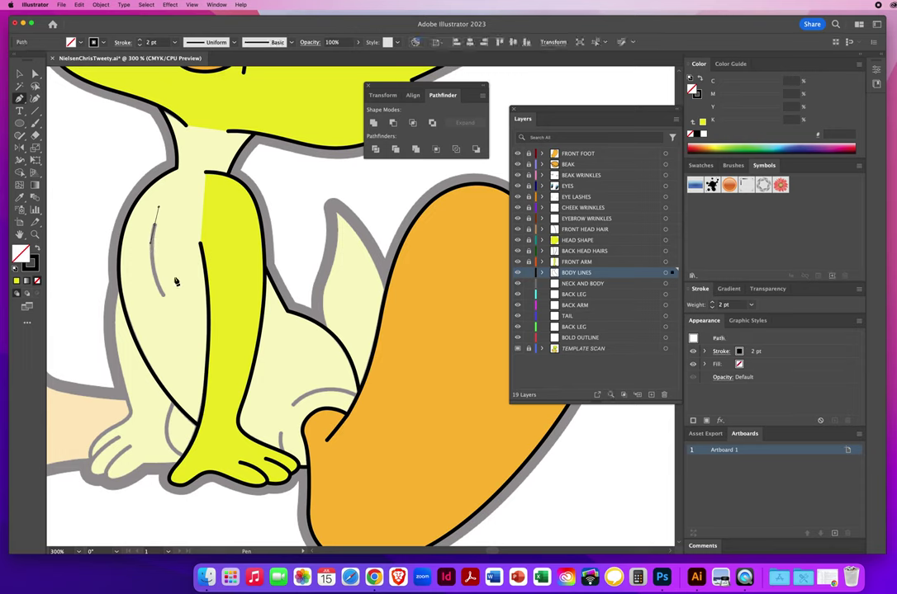
pyautogui.moveTo(164, 296); pyautogui.dragTo(178, 320)
pyautogui.press('Escape')
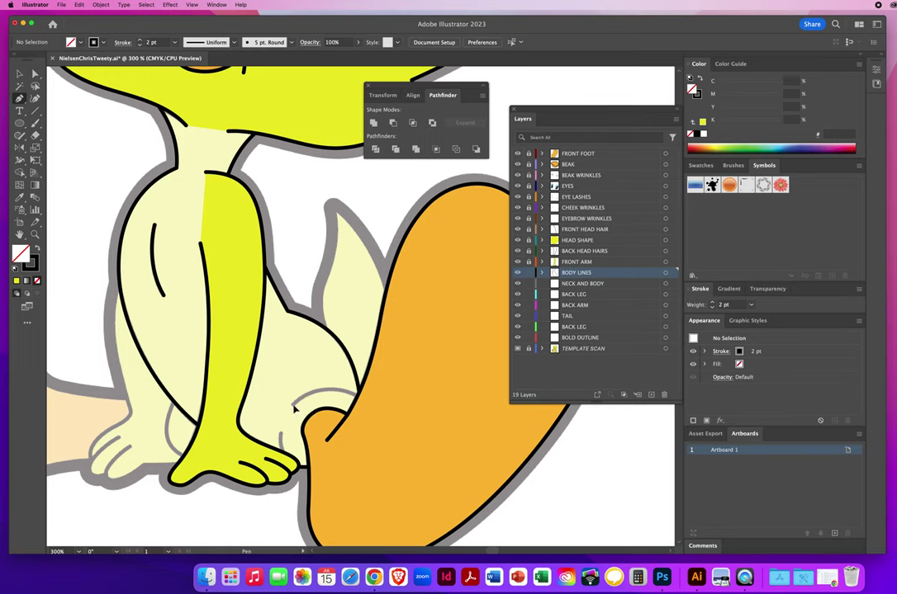
# - Trace the curved line above the front foot's ankle as an open path ending behind the foot and deselect it
pyautogui.moveTo(293, 407); pyautogui.dragTo(311, 386)
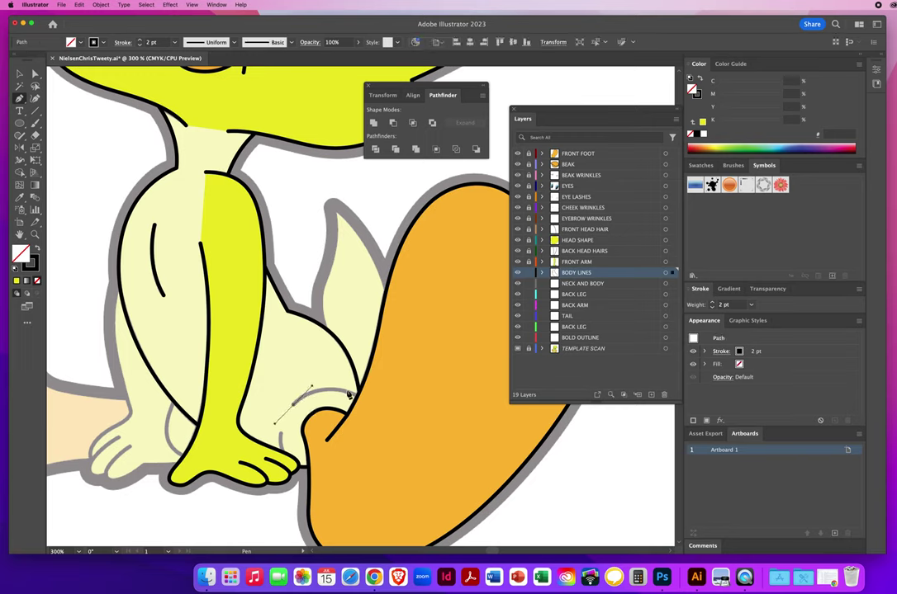
pyautogui.moveTo(372, 408); pyautogui.dragTo(403, 427)
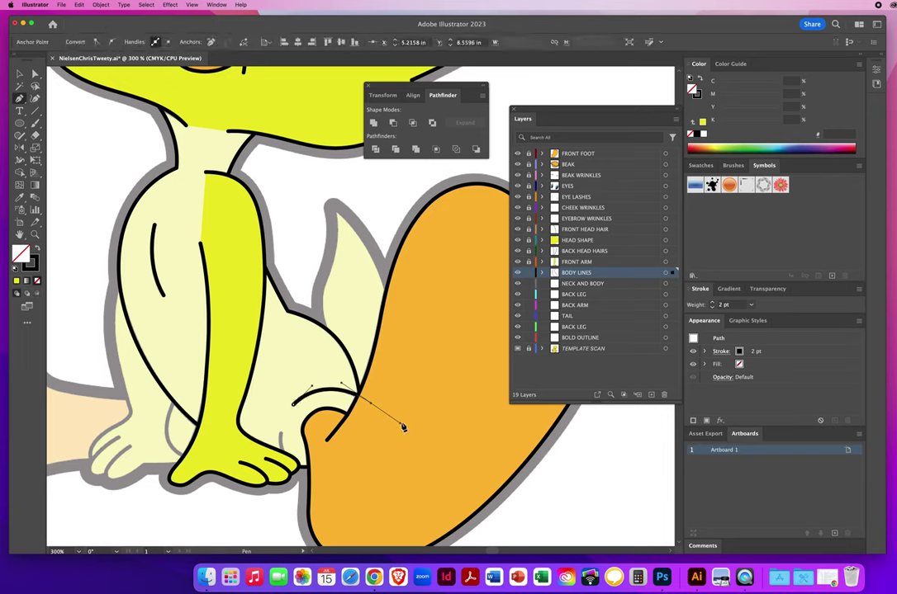
pyautogui.keyDown('super'); pyautogui.click(403, 345); pyautogui.keyUp('super')
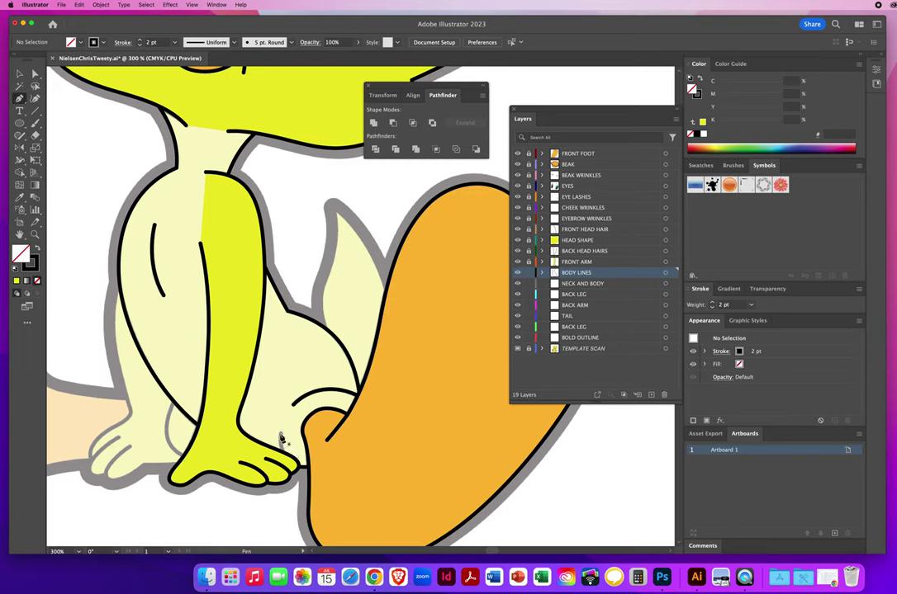
# - Trace the short body line above the front hand's fingers as an open path ending behind the hand and deselect it
pyautogui.click(280, 431)
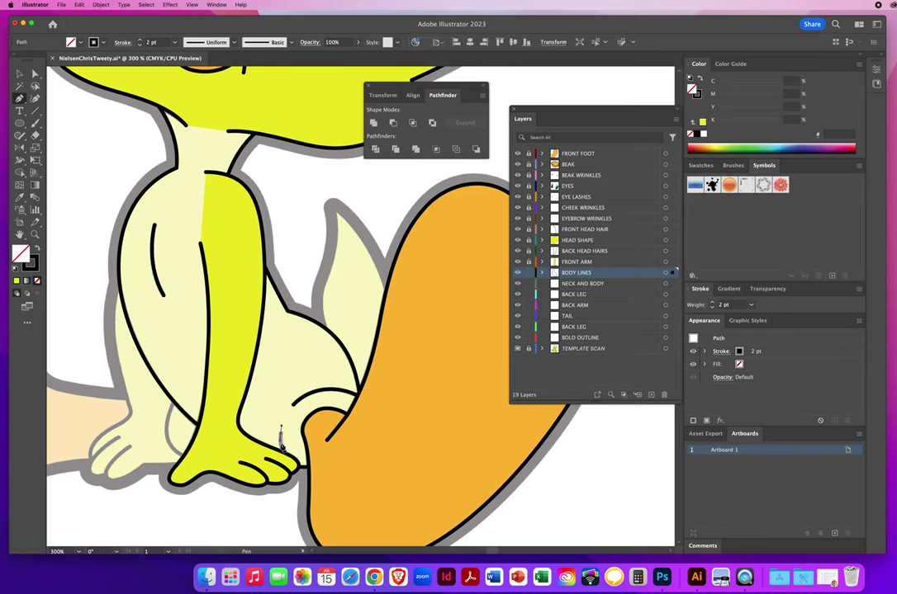
pyautogui.moveTo(288, 464); pyautogui.dragTo(296, 472)
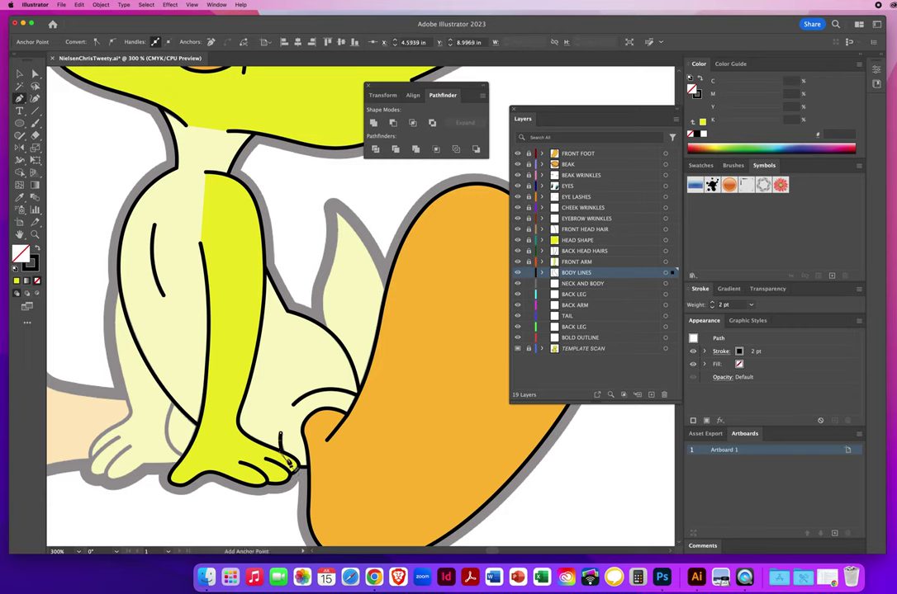
pyautogui.press('super')
pyautogui.keyDown('super'); pyautogui.click(334, 273); pyautogui.keyUp('super')
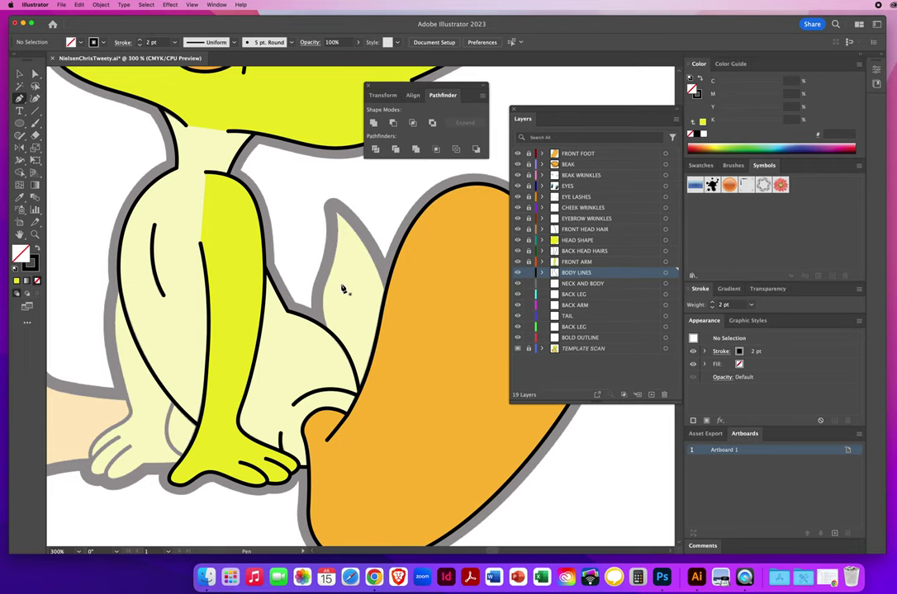
# - Fill the body outline with the yellow sampled from the head shape, deselect it and save the document
pyautogui.moveTo(330, 307); pyautogui.dragTo(331, 313)
pyautogui.scroll(3, 330, 313)
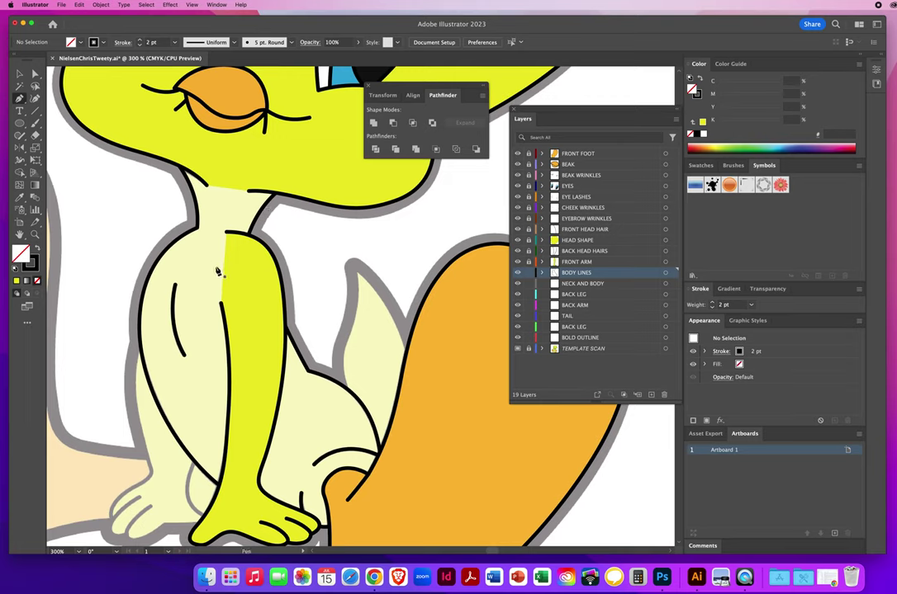
pyautogui.click(19, 73)
pyautogui.click(158, 292)
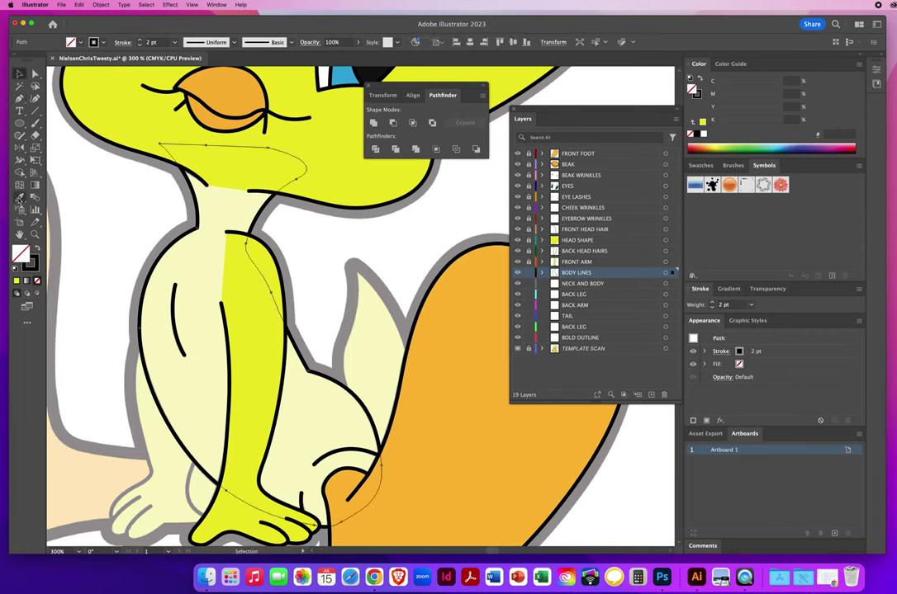
pyautogui.click(19, 197)
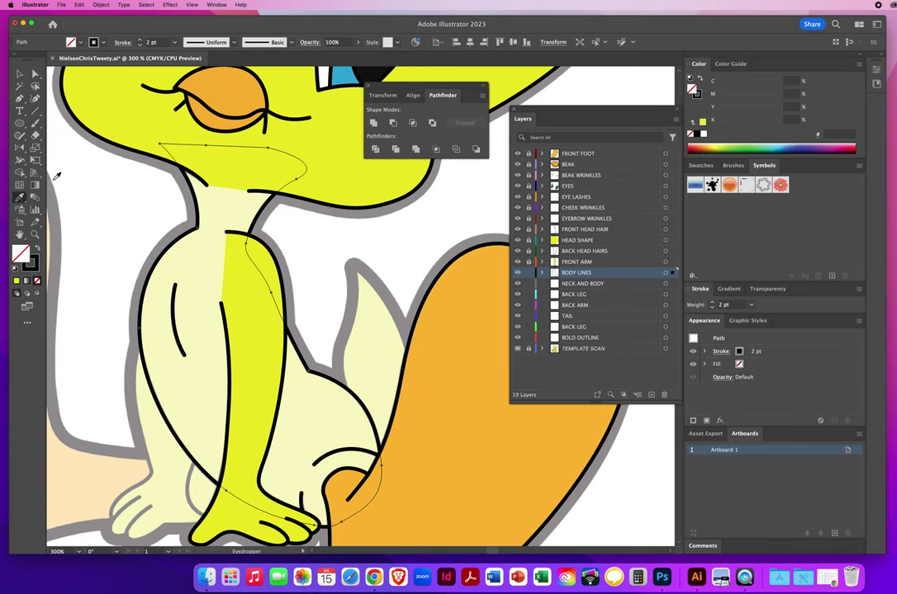
pyautogui.click(120, 97)
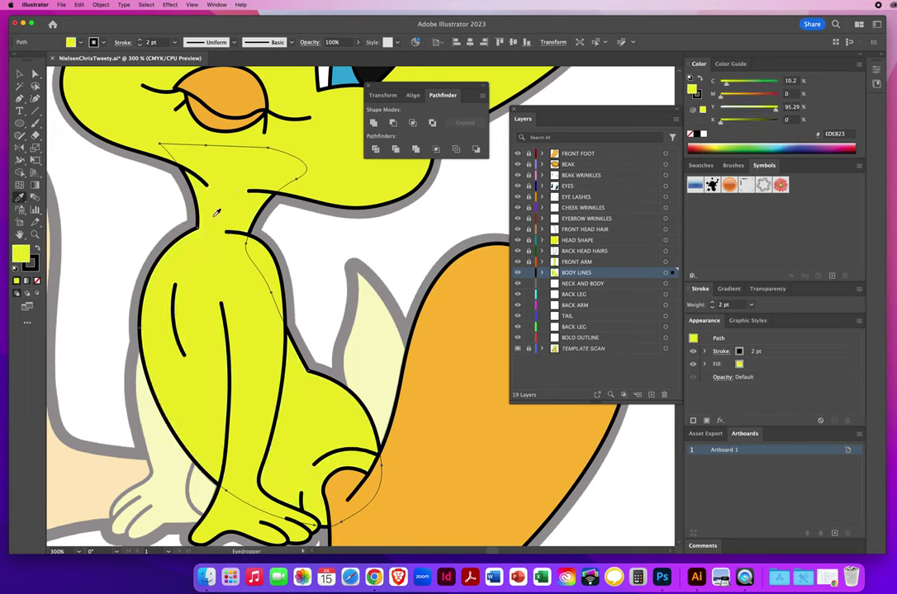
pyautogui.press('v')
pyautogui.click(128, 246)
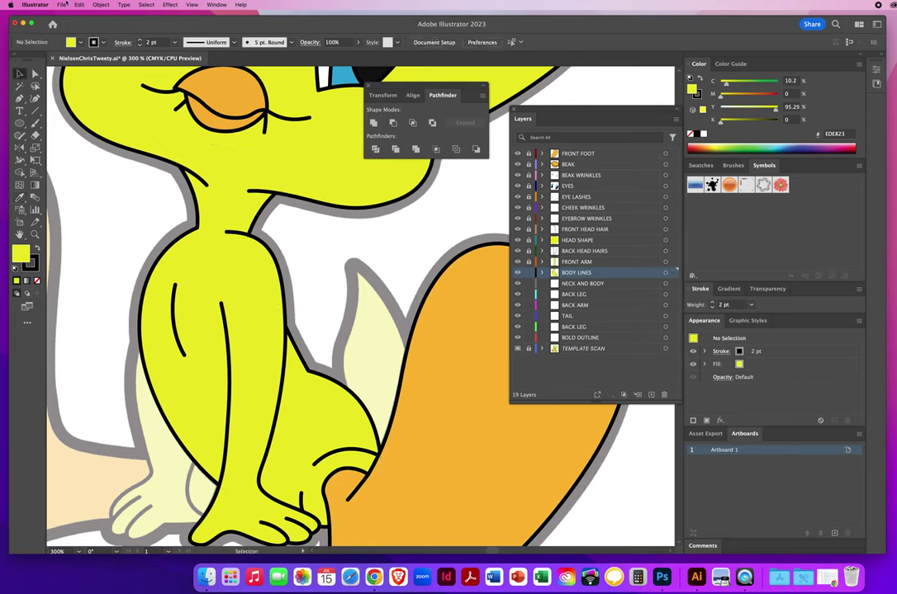
pyautogui.click(61, 5)
pyautogui.click(66, 86)
# - Lock the BODY LINES layer and delete the NECK AND BODY layer
pyautogui.click(529, 273)
pyautogui.click(577, 285)
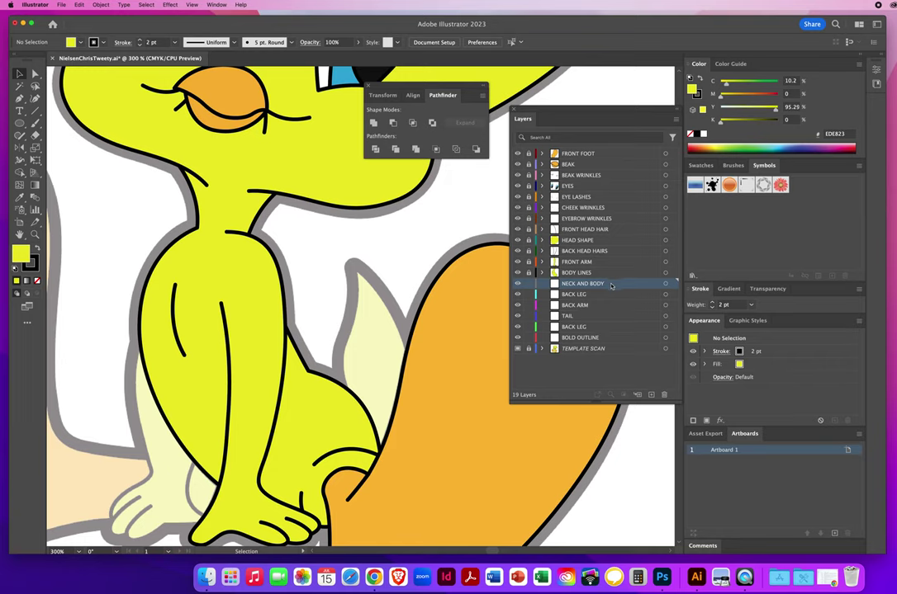
pyautogui.moveTo(611, 286); pyautogui.dragTo(664, 394)
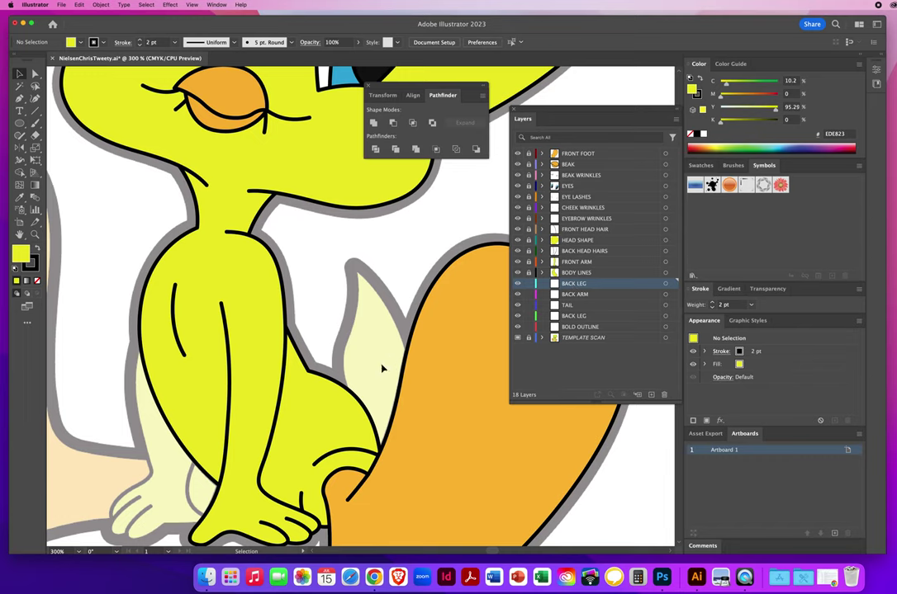
# - Trace the back leg visible behind the front arm as a closed, unfilled path on the upper BACK LEG layer, hiding its inner edges behind the body
pyautogui.press('space')
pyautogui.moveTo(300, 473); pyautogui.dragTo(312, 295)
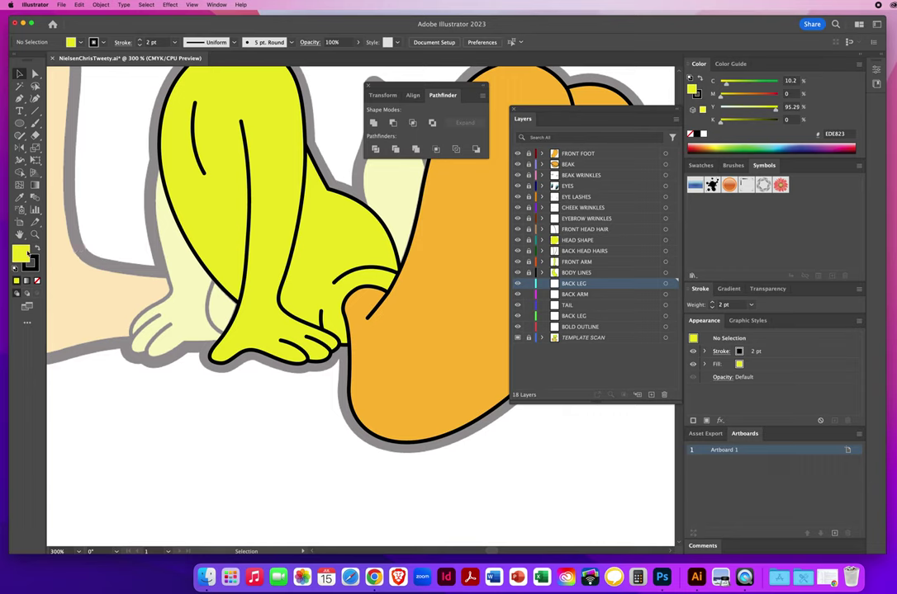
pyautogui.press('/')
pyautogui.click(20, 98)
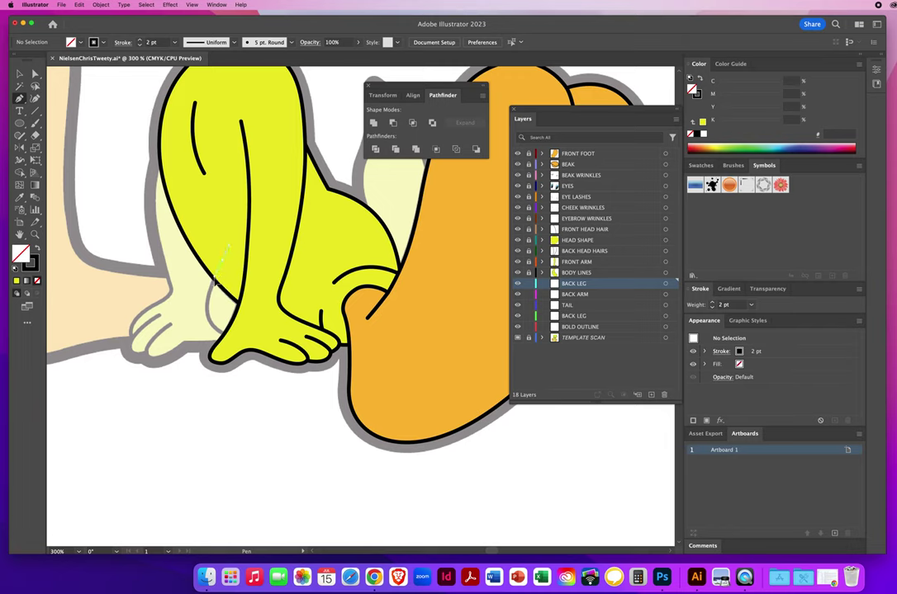
pyautogui.click(234, 237)
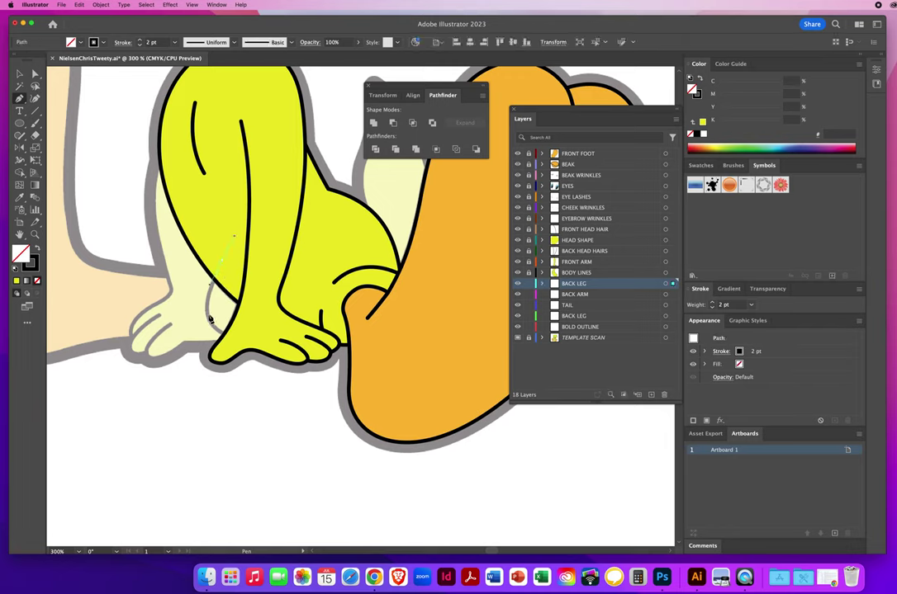
pyautogui.moveTo(209, 320)
pyautogui.mouseDown()
pyautogui.moveTo(212, 332)
pyautogui.moveTo(257, 341)
pyautogui.mouseUp()
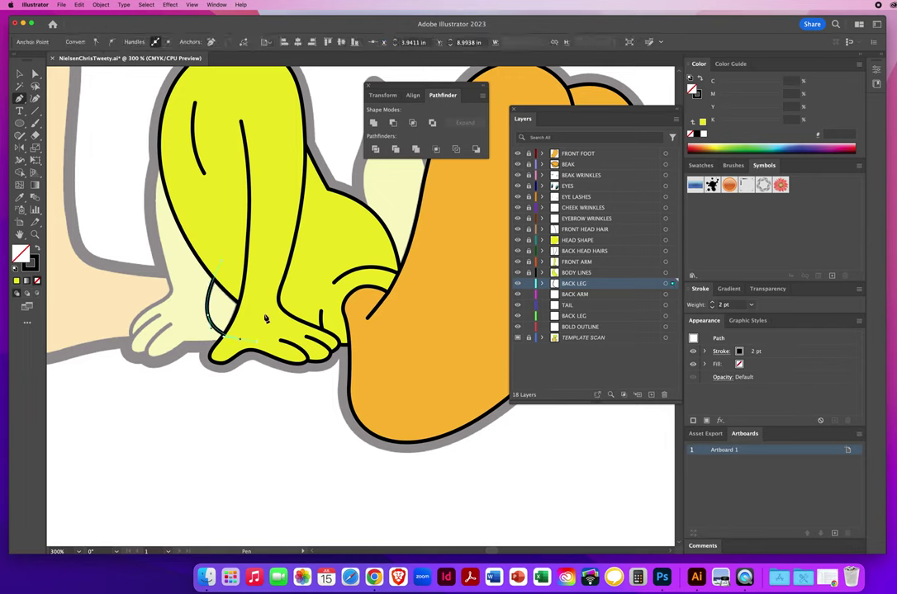
pyautogui.moveTo(266, 304); pyautogui.dragTo(259, 251)
pyautogui.click(228, 239)
pyautogui.click(222, 262)
# - Fill the back leg shape with the body's yellow, lock its BACK LEG layer and make the BACK ARM layer active
pyautogui.click(19, 199)
pyautogui.click(234, 205)
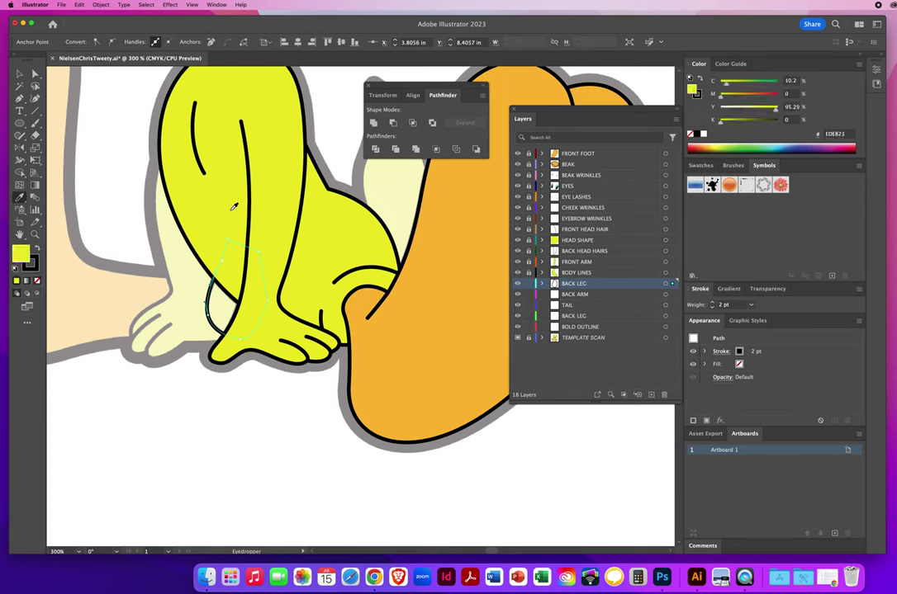
pyautogui.click(529, 285)
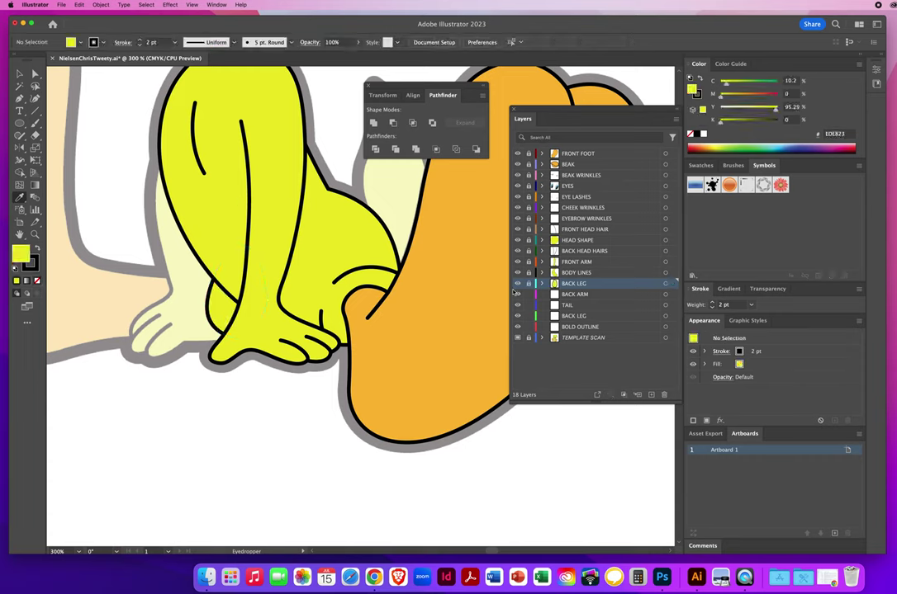
pyautogui.click(578, 295)
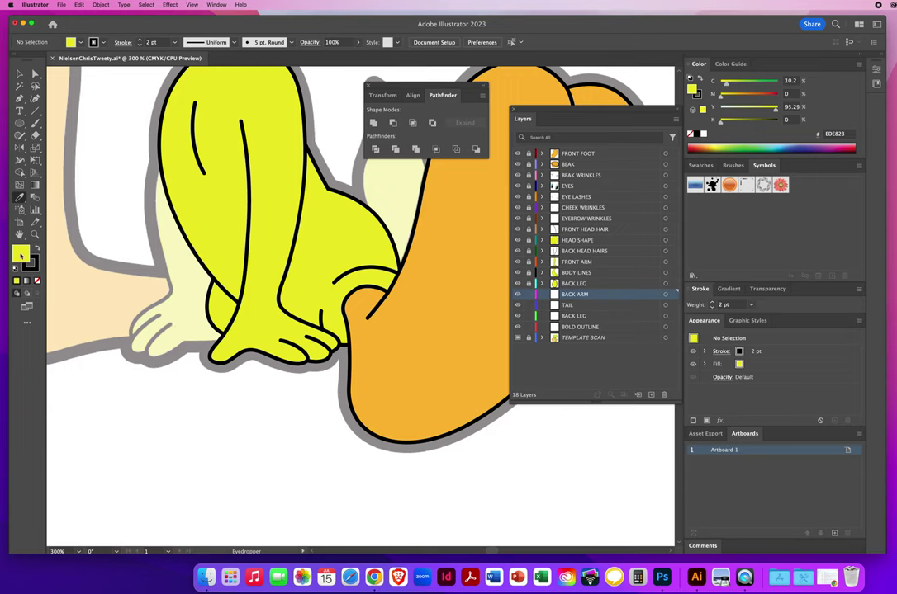
# - Start an unfilled path on the BACK ARM layer, tracing the back hand's underside, fingers and upper edge up to the wrist
pyautogui.press('/')
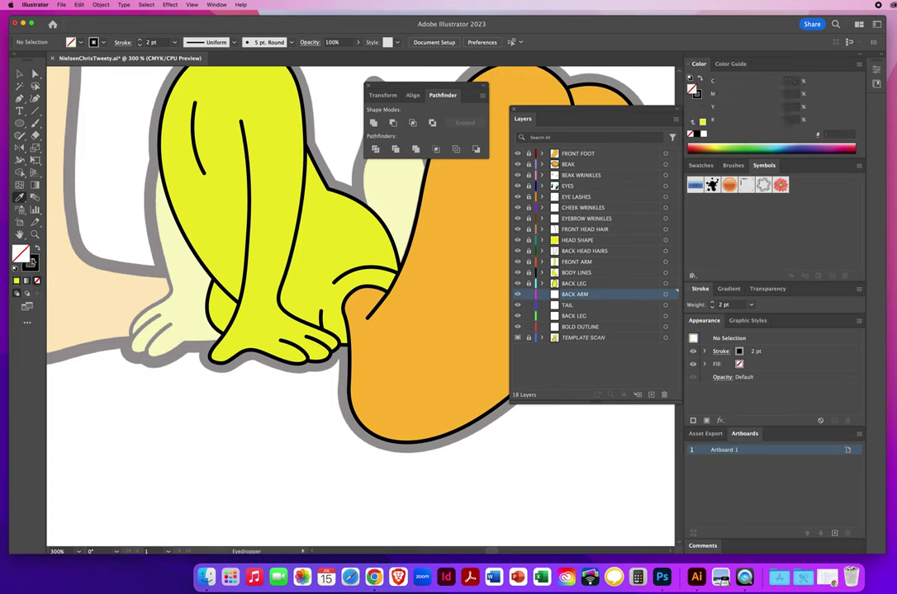
pyautogui.click(19, 97)
pyautogui.moveTo(251, 339); pyautogui.dragTo(240, 344)
pyautogui.click(230, 344)
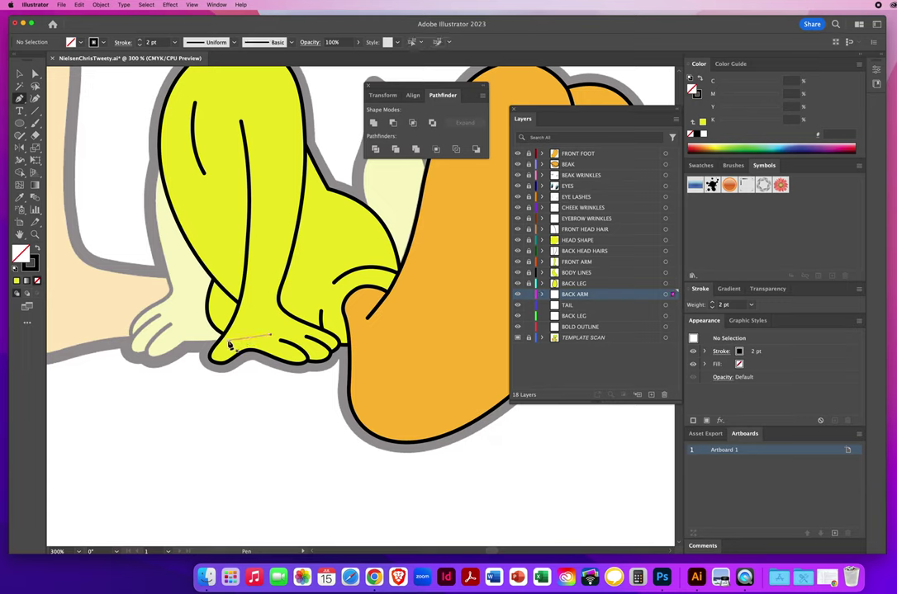
pyautogui.click(171, 346)
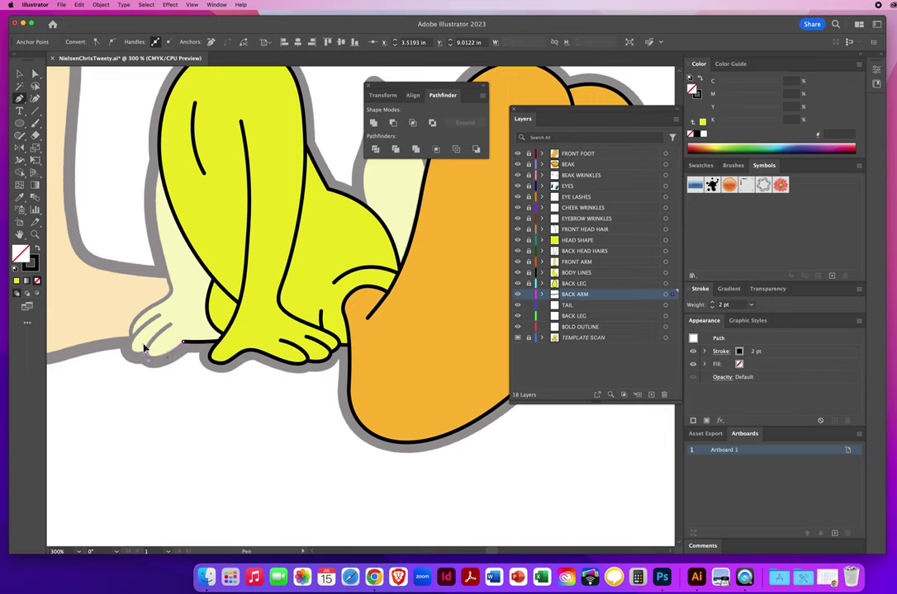
pyautogui.click(145, 353)
pyautogui.click(146, 354)
pyautogui.moveTo(135, 356); pyautogui.dragTo(134, 355)
pyautogui.click(131, 338)
pyautogui.click(129, 329)
pyautogui.click(168, 303)
pyautogui.moveTo(171, 286); pyautogui.dragTo(164, 268)
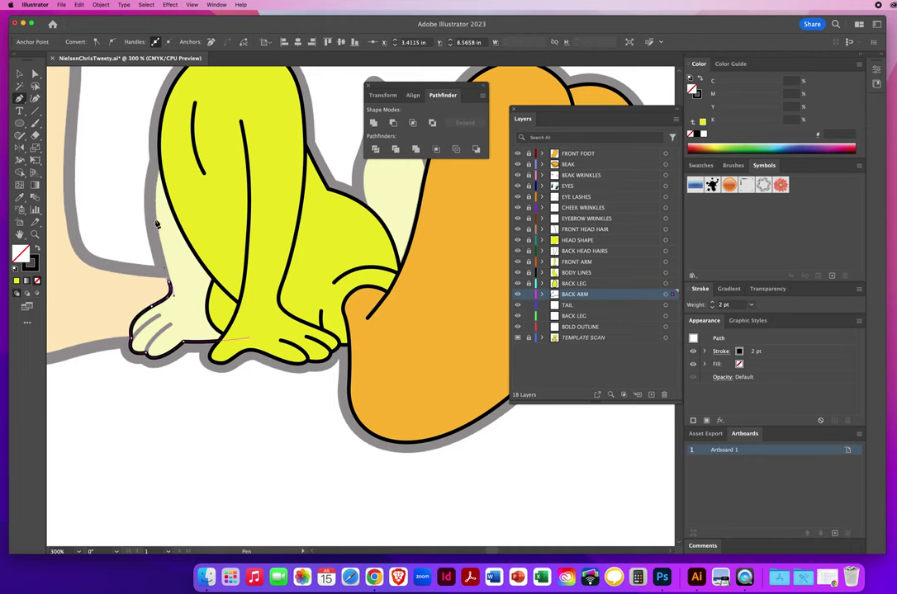
# - Continue the path up the back arm's outer edge, close it behind the front arm and deselect it
pyautogui.moveTo(155, 219); pyautogui.dragTo(153, 198)
pyautogui.click(153, 201)
pyautogui.moveTo(172, 133); pyautogui.dragTo(193, 110)
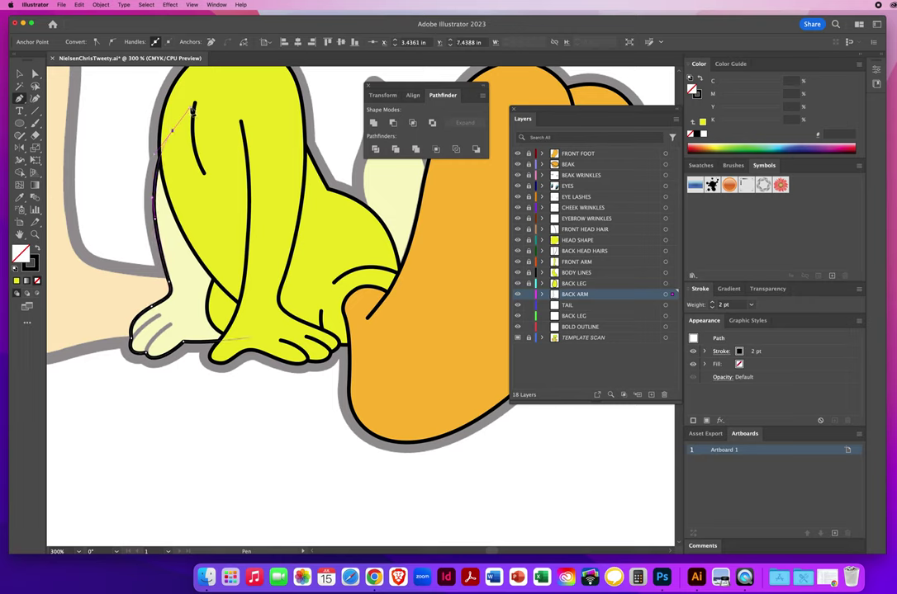
pyautogui.moveTo(232, 169); pyautogui.dragTo(268, 230)
pyautogui.click(269, 222)
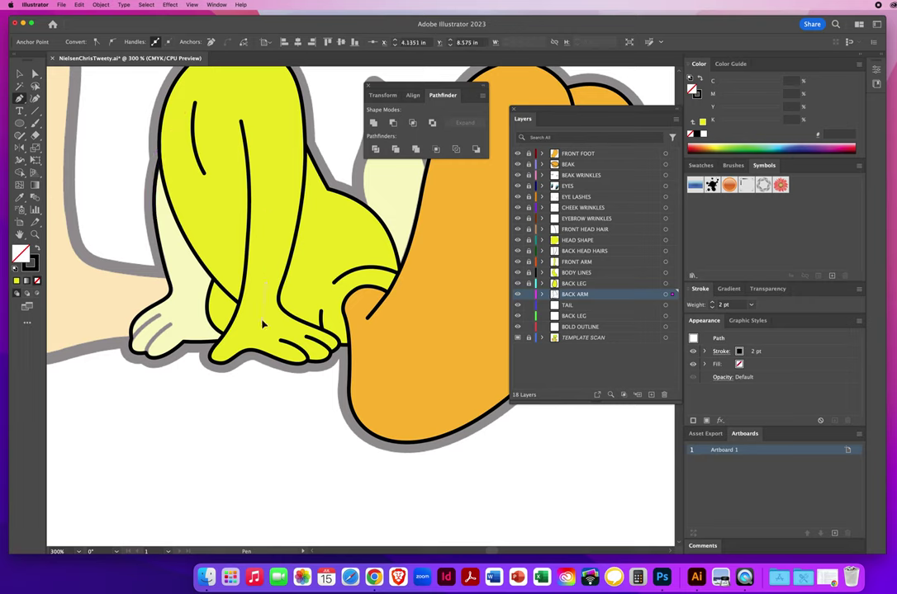
pyautogui.click(263, 321)
pyautogui.click(249, 340)
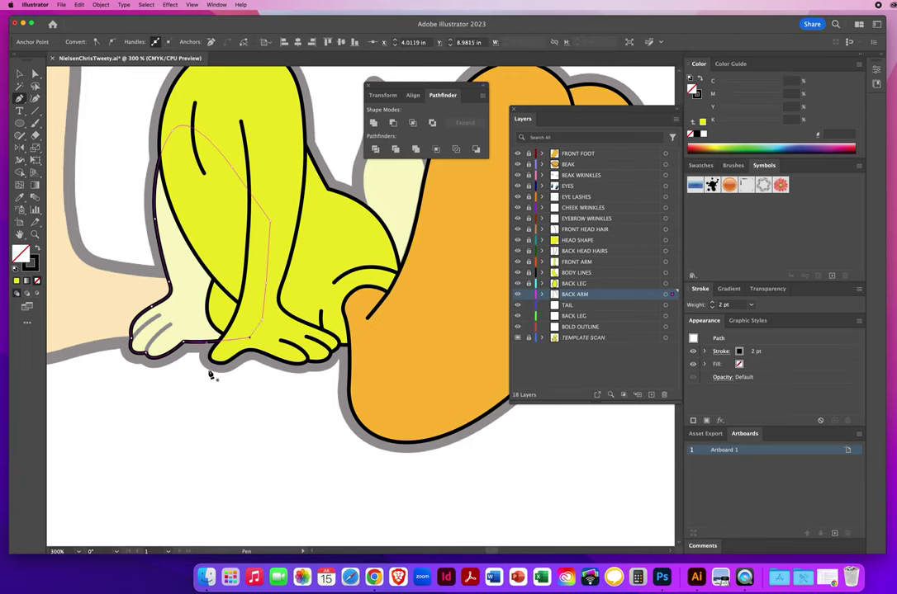
pyautogui.keyDown('super'); pyautogui.click(115, 245); pyautogui.keyUp('super')
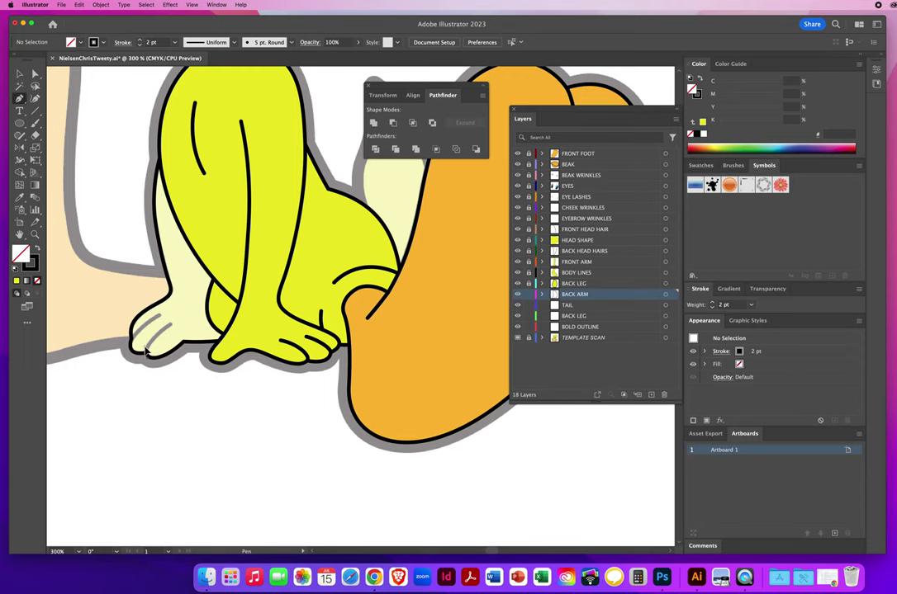
# - Draw the two curved finger lines on the back hand as separate open paths
pyautogui.click(146, 351)
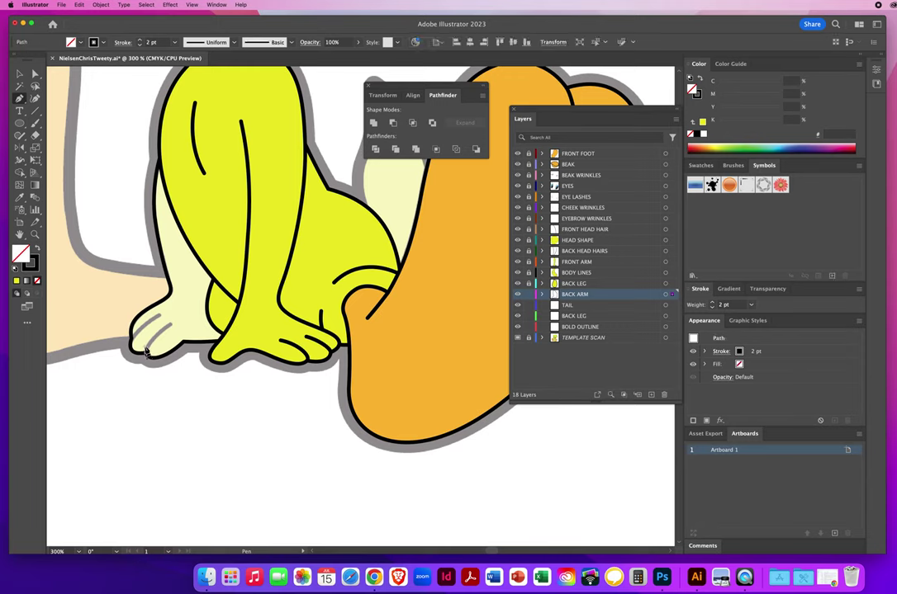
pyautogui.click(188, 318)
pyautogui.press('super')
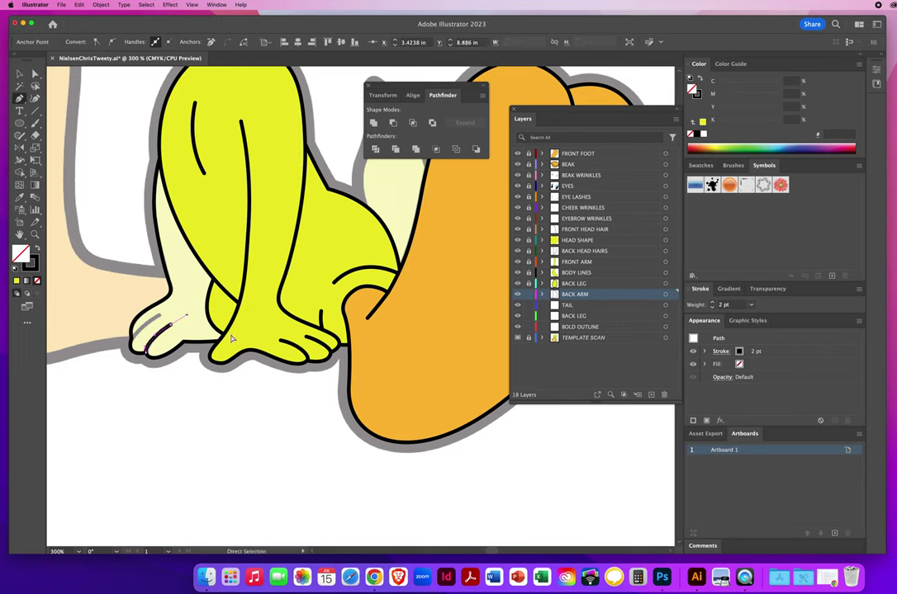
pyautogui.keyDown('super'); pyautogui.click(186, 434); pyautogui.keyUp('super')
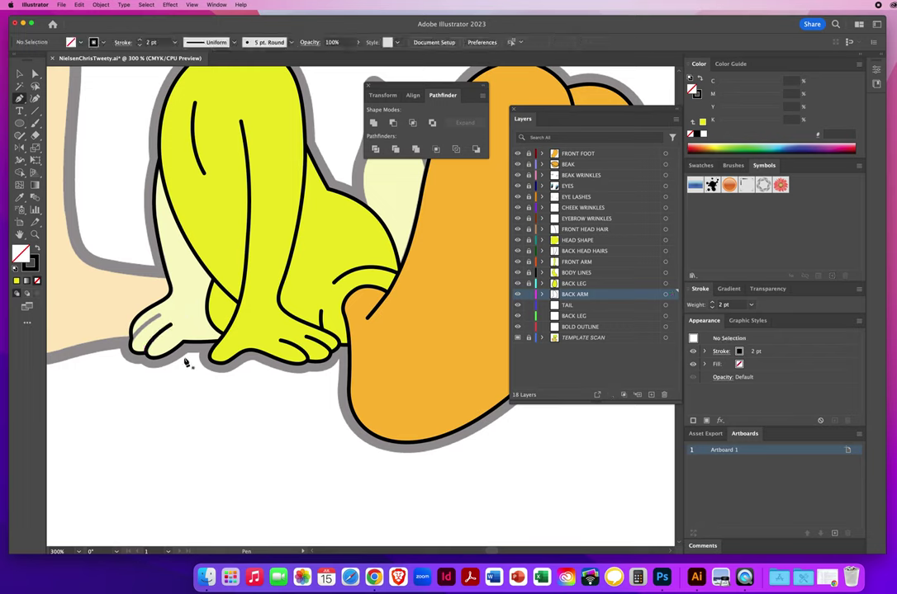
pyautogui.click(134, 337)
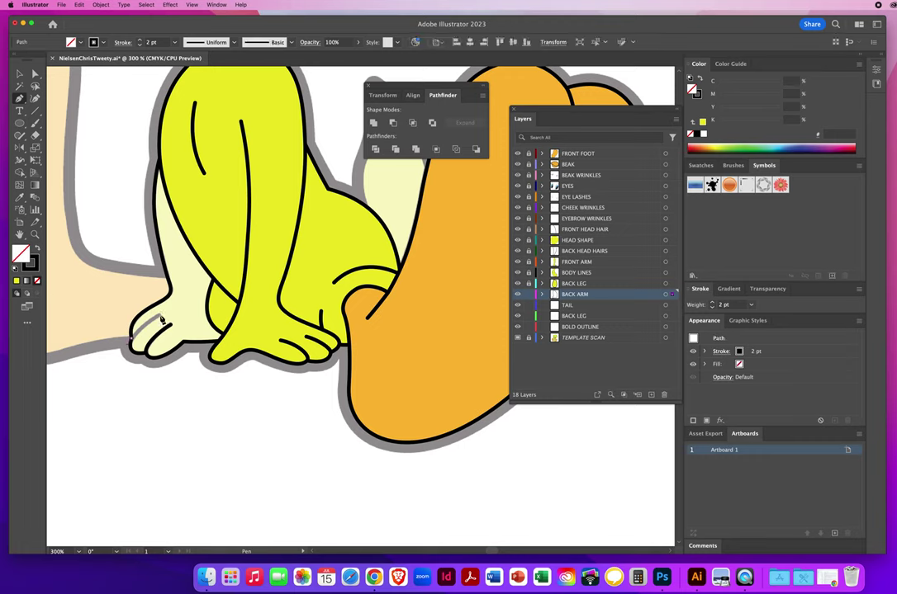
pyautogui.moveTo(159, 316); pyautogui.dragTo(172, 310)
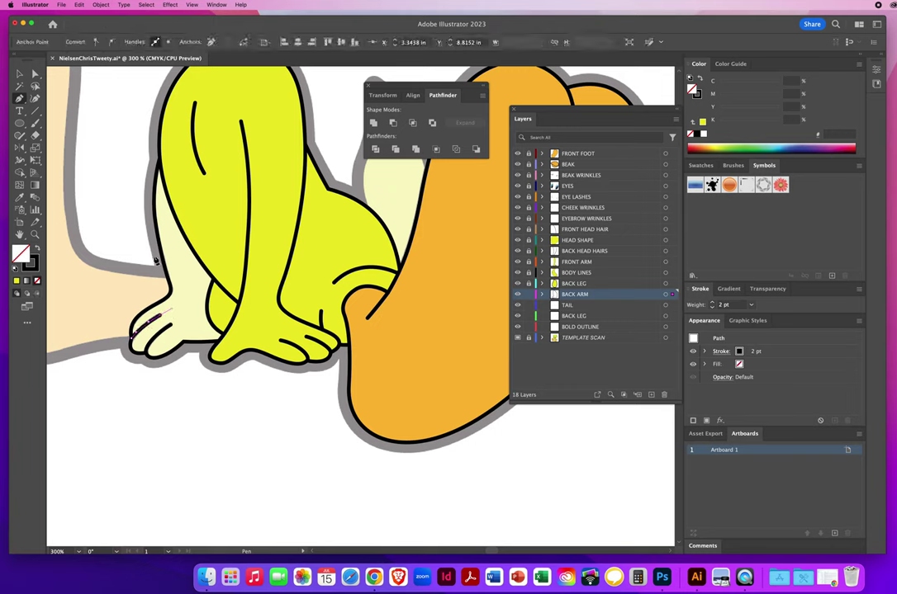
pyautogui.keyDown('super'); pyautogui.click(113, 251); pyautogui.keyUp('super')
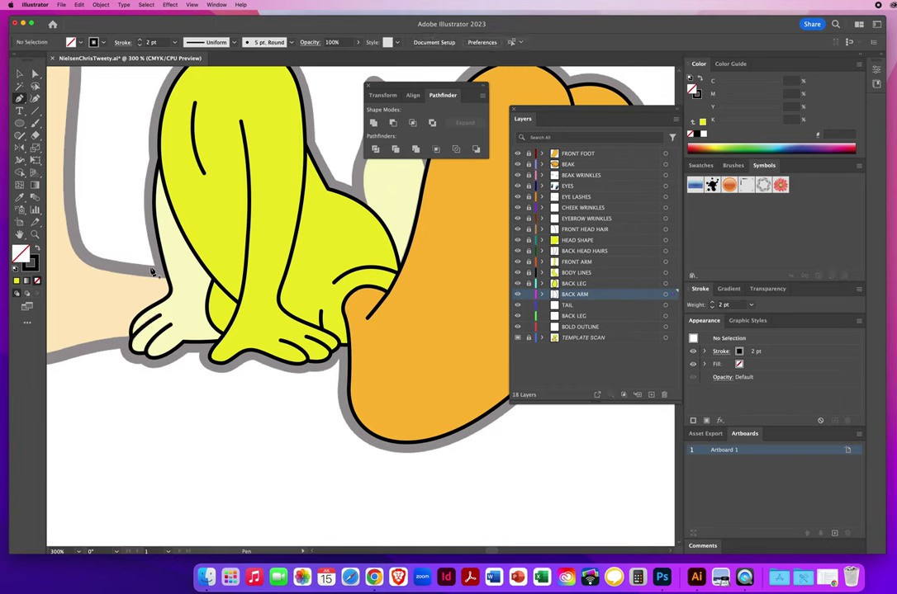
# - Fill the closed back arm shape with the yellow sampled from the front arm and deselect it
pyautogui.click(20, 73)
pyautogui.click(160, 321)
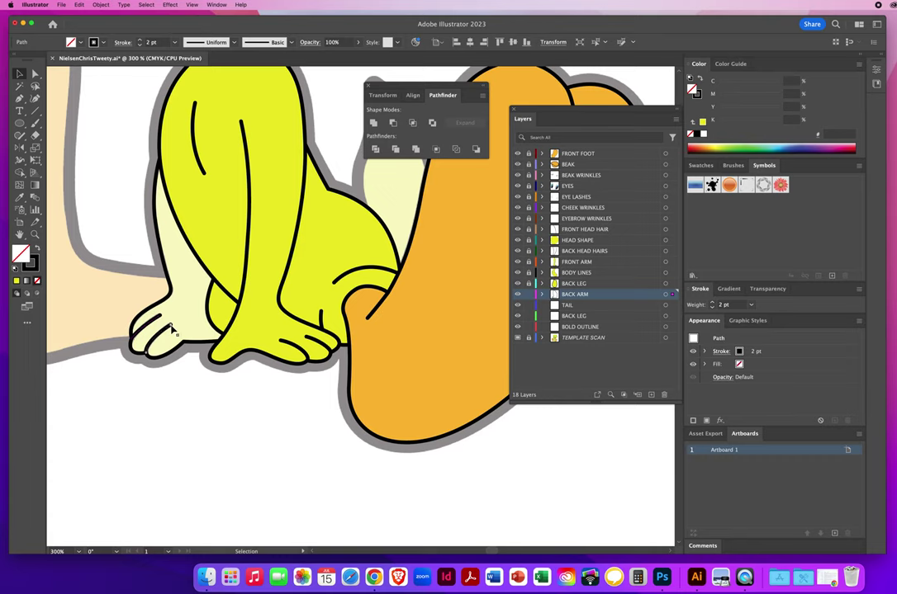
pyautogui.click(173, 261)
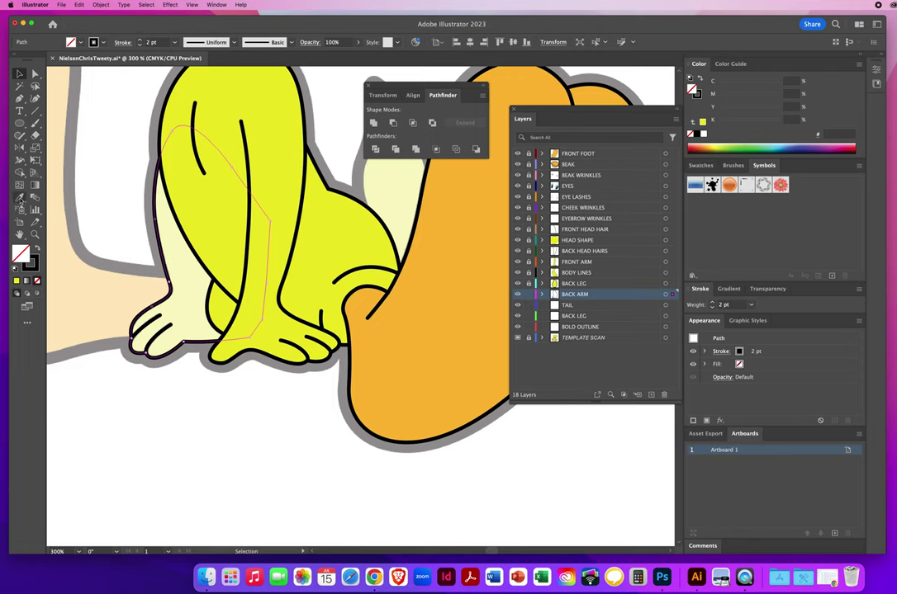
pyautogui.click(20, 198)
pyautogui.click(220, 206)
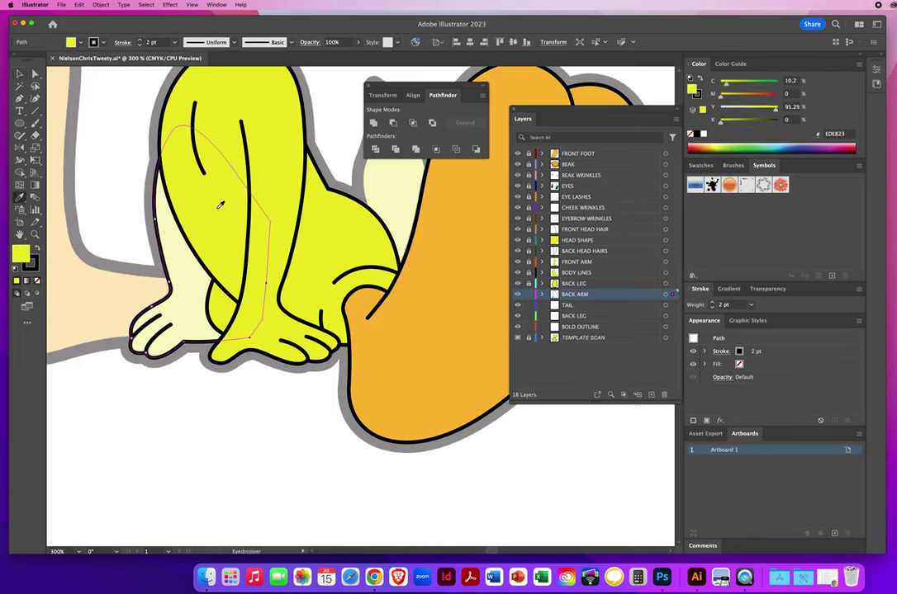
pyautogui.press('v')
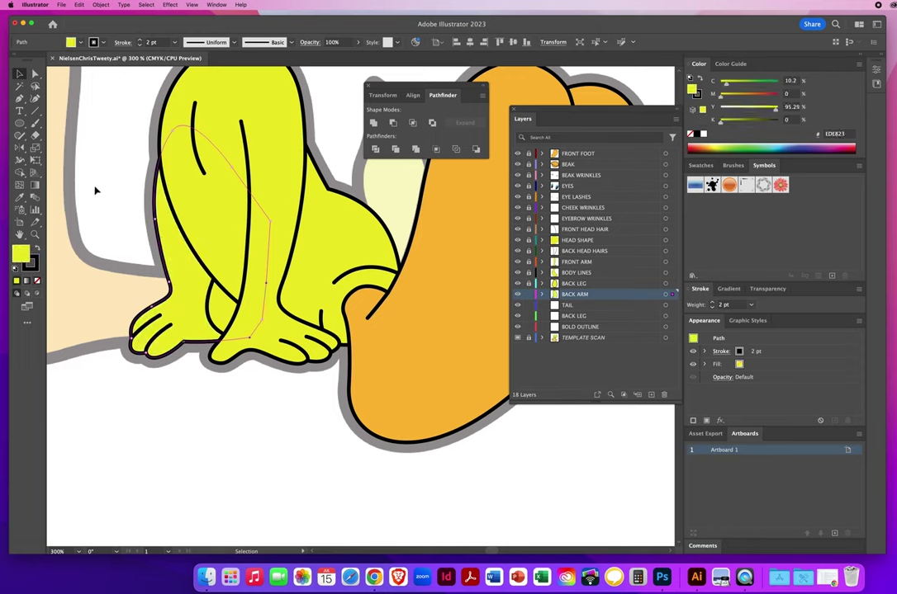
pyautogui.click(91, 193)
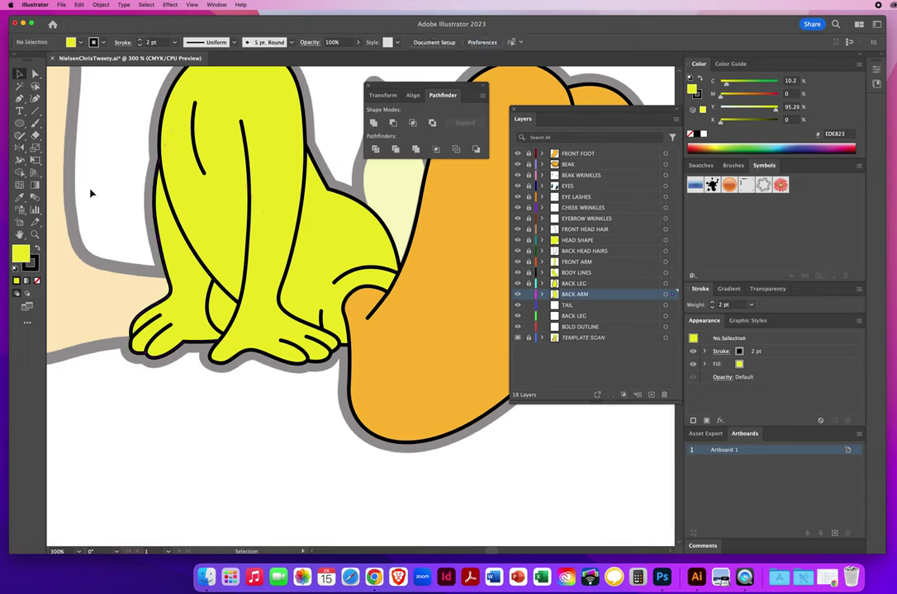
# - Save the document, lock the BACK ARM layer and make the TAIL layer active
pyautogui.click(61, 5)
pyautogui.click(61, 76)
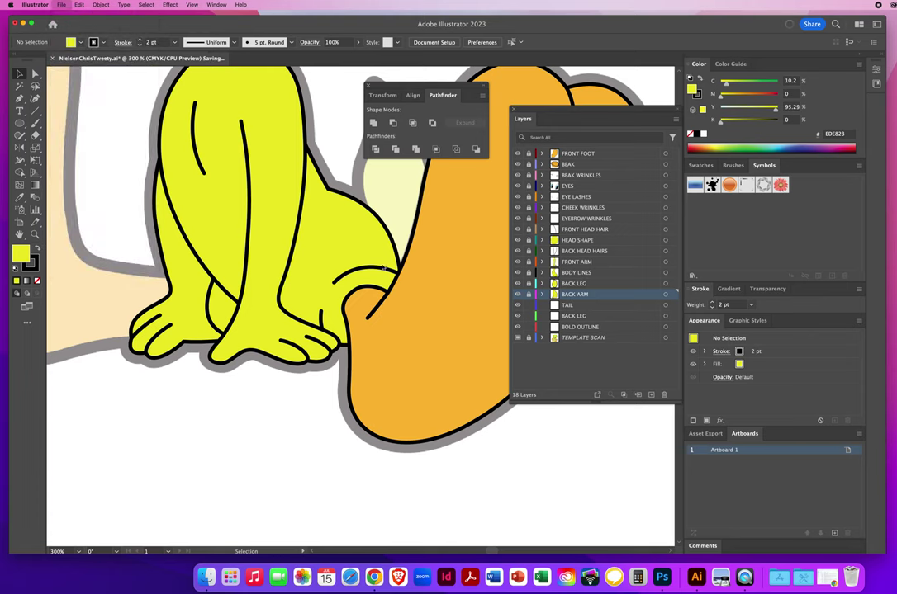
pyautogui.click(577, 308)
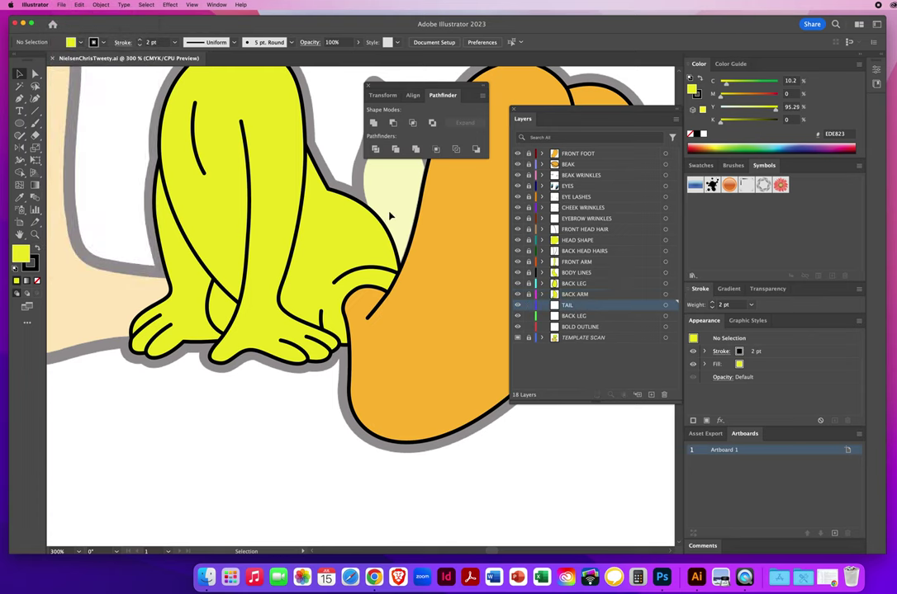
# - Start an unfilled path inside the body and trace the tail's body-side edge up to a sharp corner at its tip
pyautogui.press('space')
pyautogui.moveTo(396, 199); pyautogui.dragTo(261, 303)
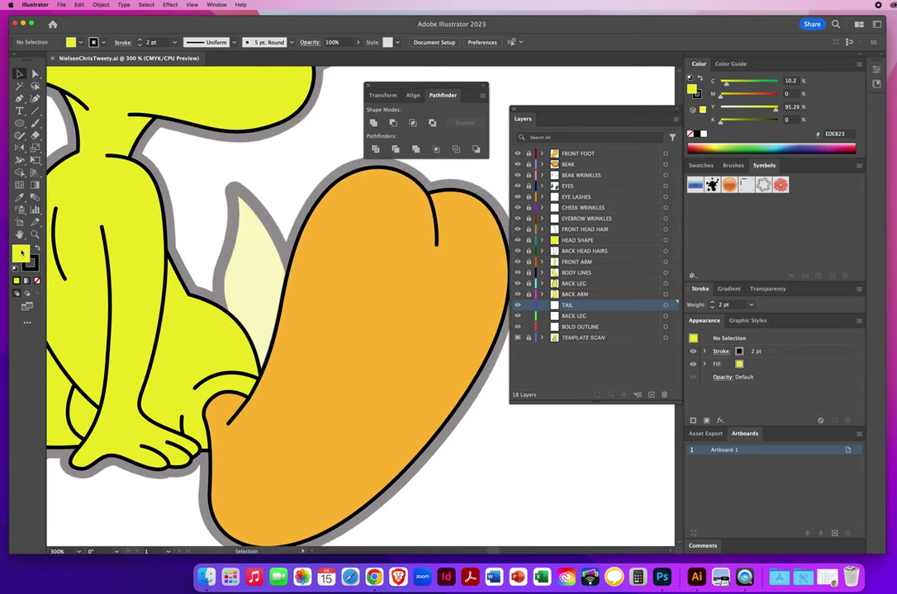
pyautogui.press('/')
pyautogui.click(19, 98)
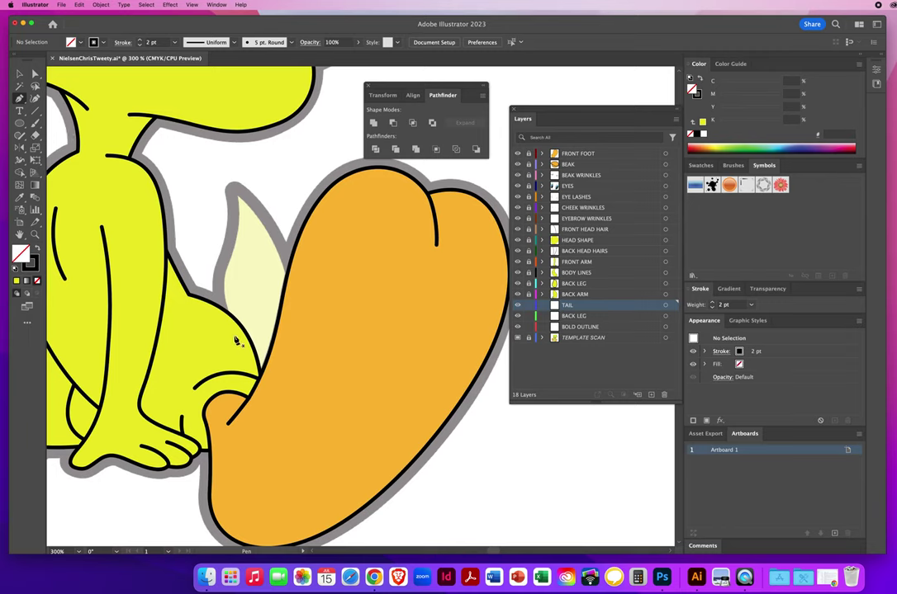
pyautogui.moveTo(235, 338); pyautogui.dragTo(221, 310)
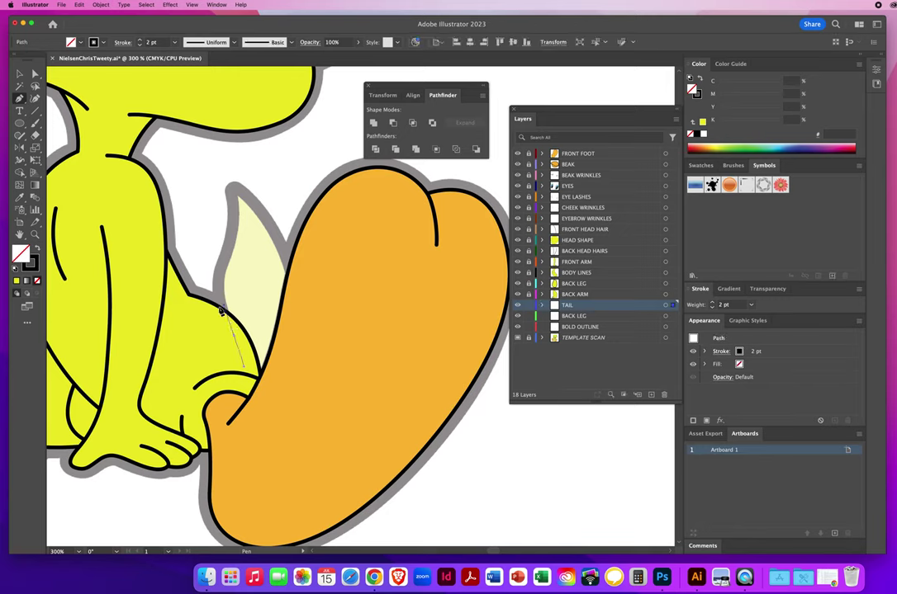
pyautogui.click(230, 264)
pyautogui.moveTo(237, 236); pyautogui.dragTo(237, 237)
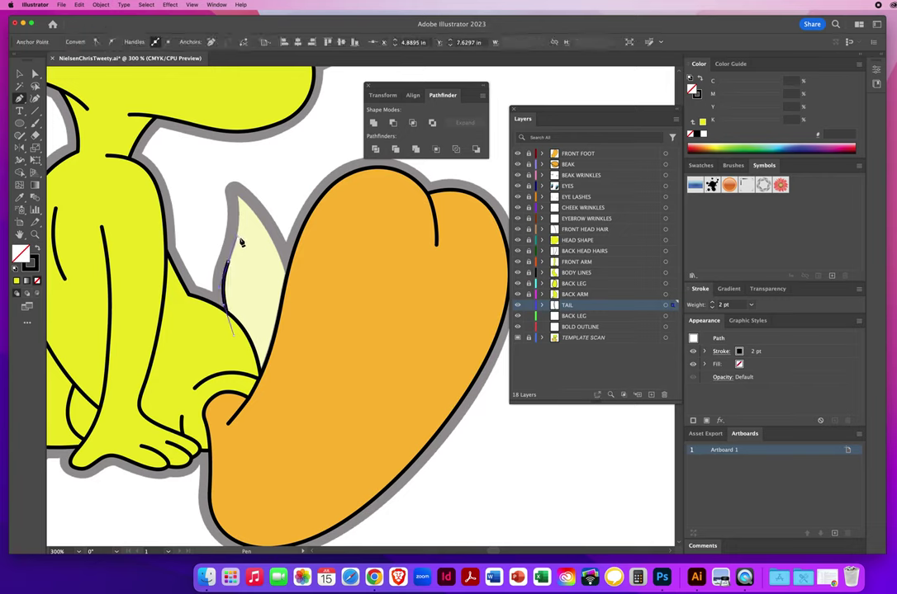
pyautogui.click(237, 196)
pyautogui.moveTo(230, 174); pyautogui.dragTo(231, 173)
pyautogui.click(237, 198)
# - Trace the tail's other edge down from the tip and close the path behind the front foot and body
pyautogui.moveTo(254, 208); pyautogui.dragTo(254, 208)
pyautogui.click(305, 350)
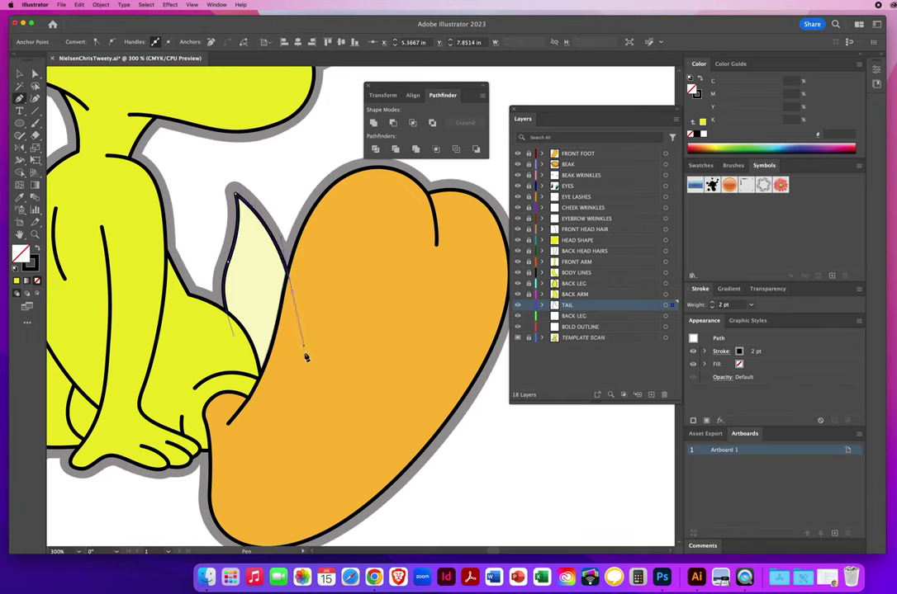
pyautogui.click(286, 427)
pyautogui.click(238, 438)
pyautogui.click(212, 384)
pyautogui.click(234, 338)
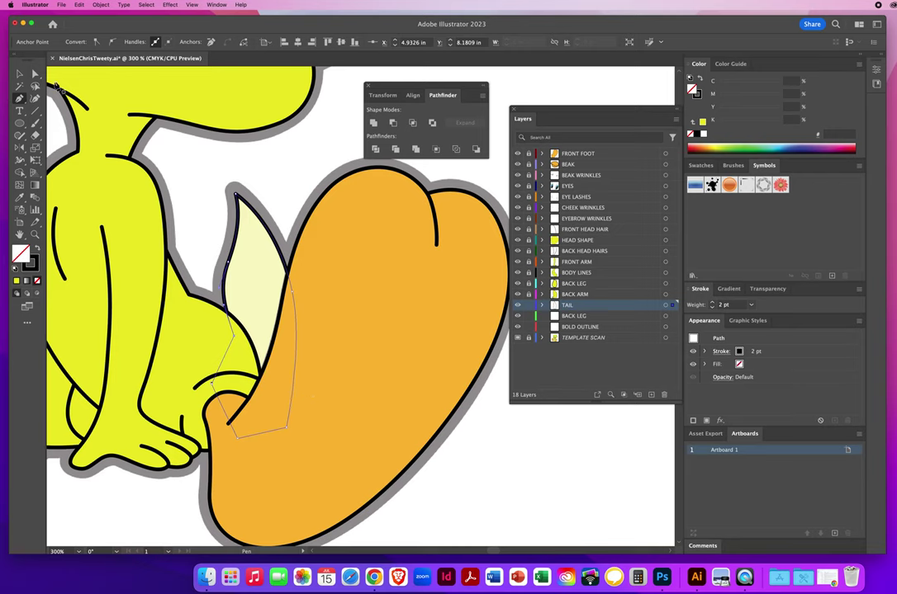
# - Fill the tail with the yellow sampled from the body, deselect it and save the document
pyautogui.click(20, 199)
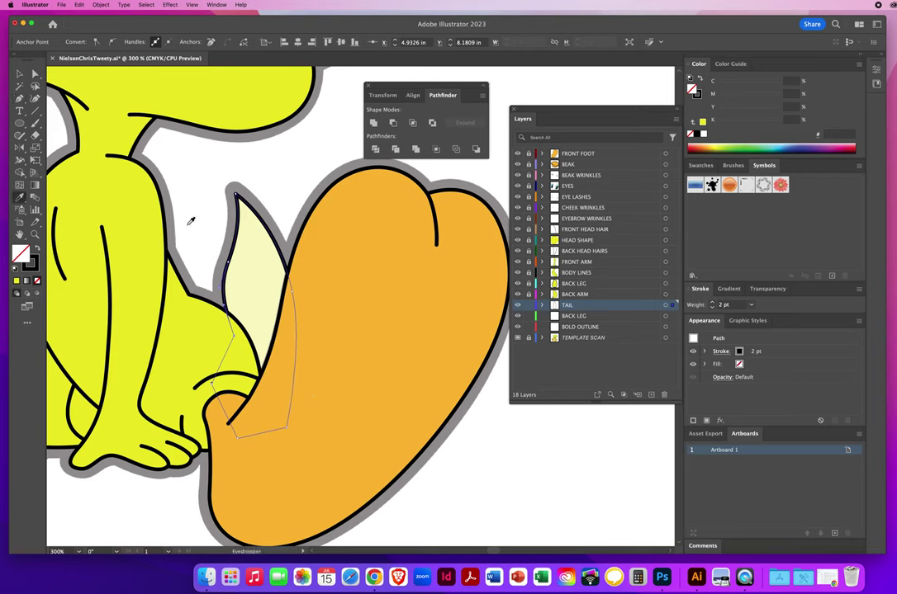
pyautogui.click(192, 316)
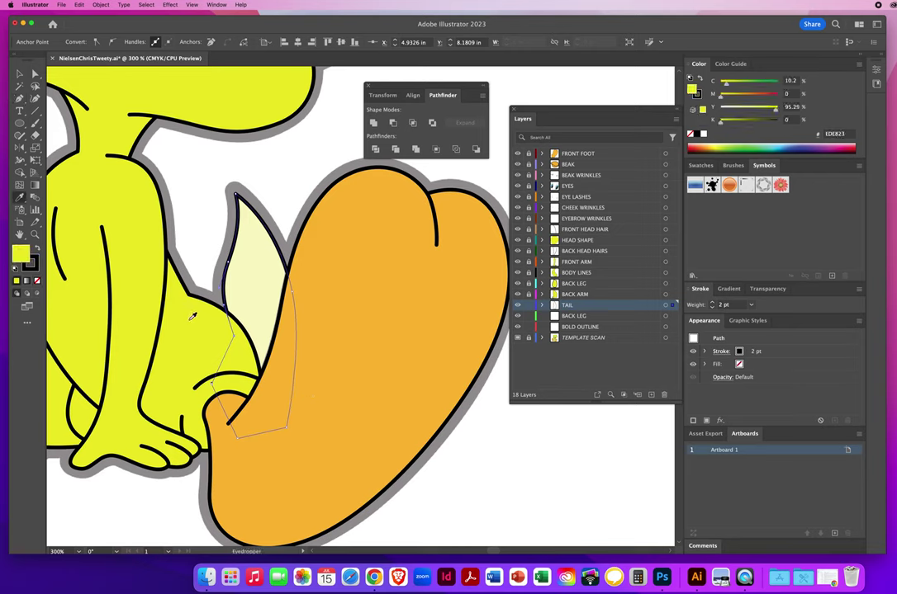
pyautogui.click(20, 74)
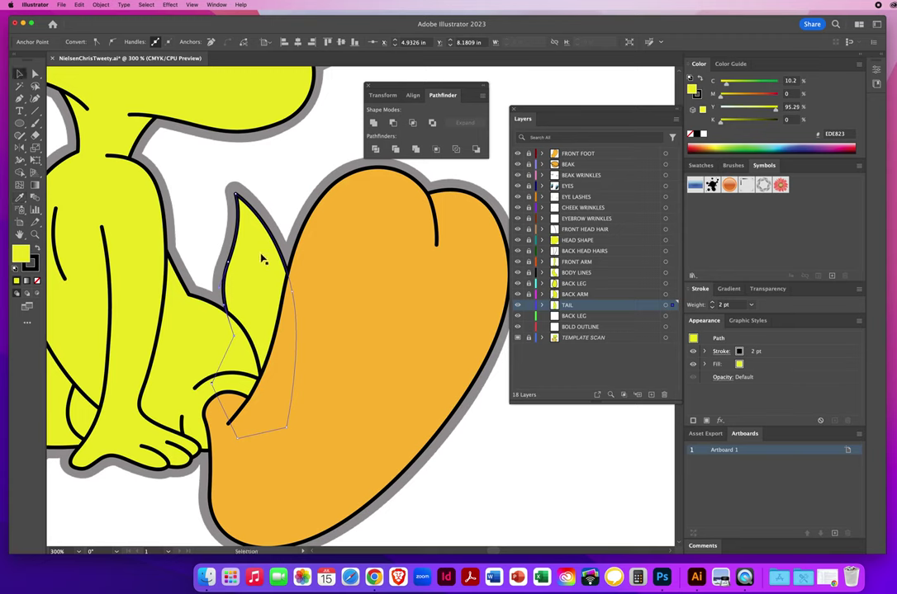
pyautogui.click(195, 173)
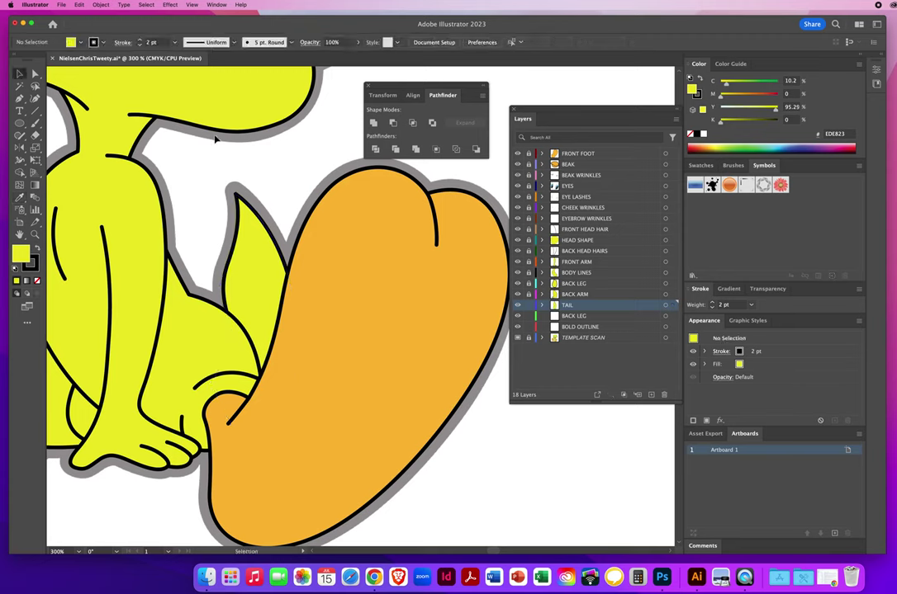
pyautogui.click(61, 5)
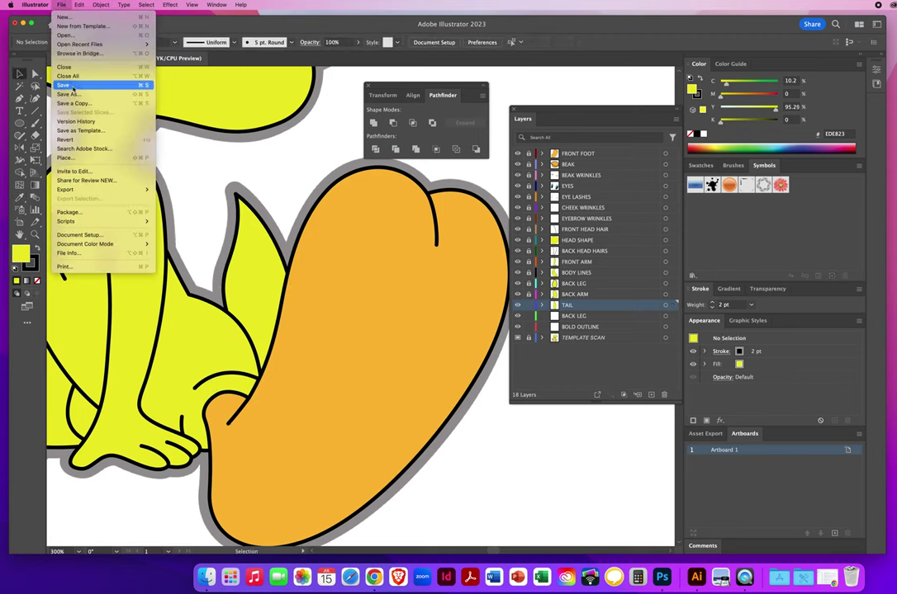
pyautogui.click(316, 330)
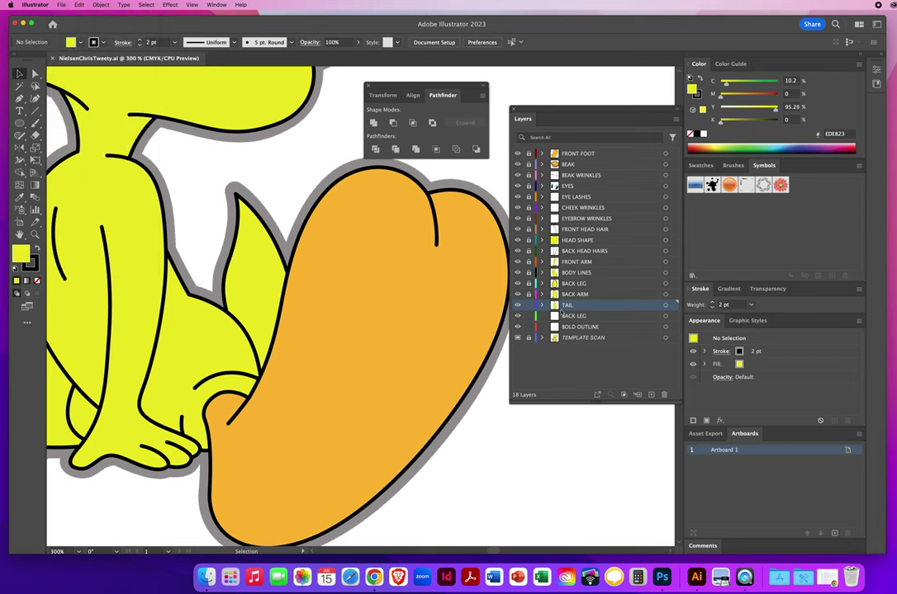
# - Lock the TAIL layer and make the lower BACK LEG layer active for the untraced back foot
pyautogui.click(528, 306)
pyautogui.click(602, 317)
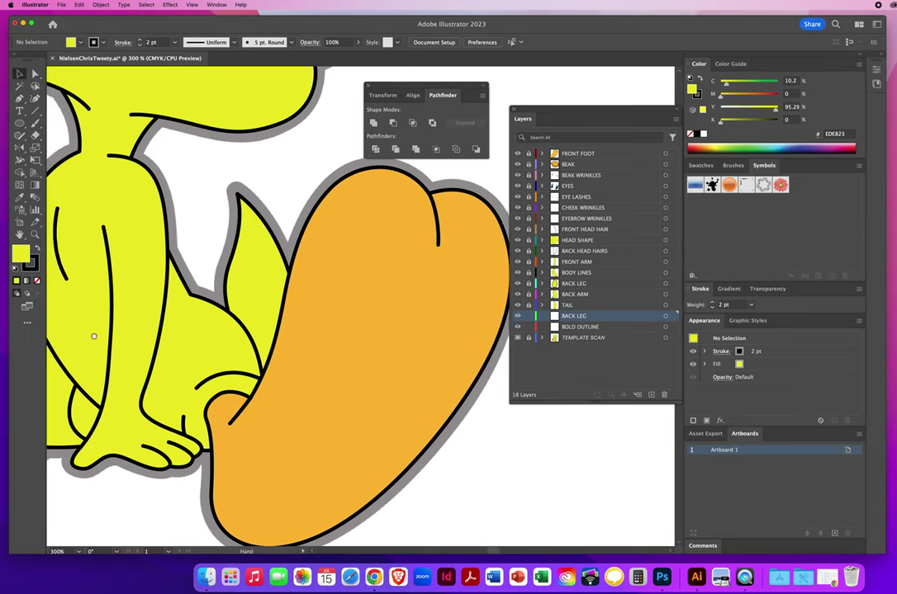
pyautogui.moveTo(92, 336); pyautogui.dragTo(419, 351)
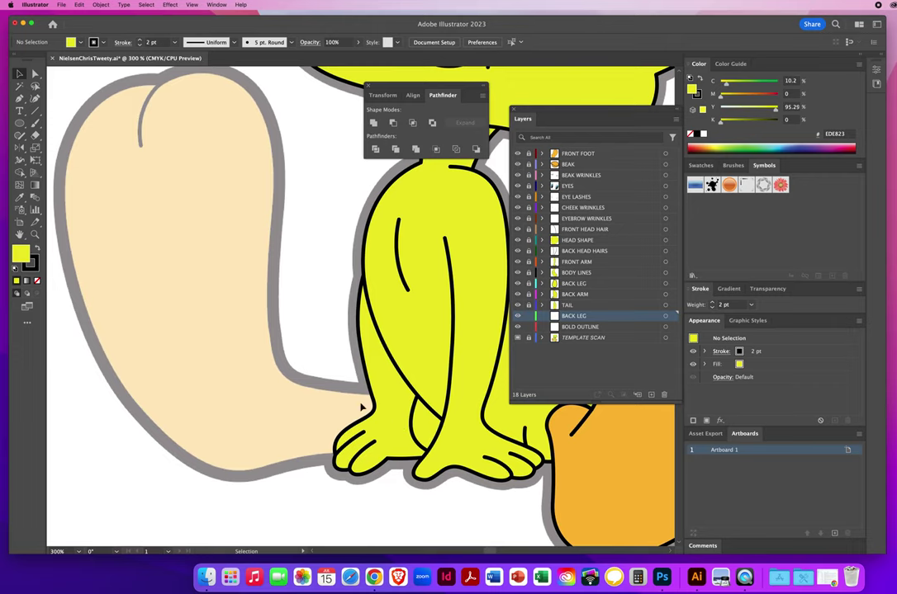
# - Start an unfilled path behind the front hand and trace the back foot's sole and outer edge up towards the toes
pyautogui.press('a')
pyautogui.press('super+minus')
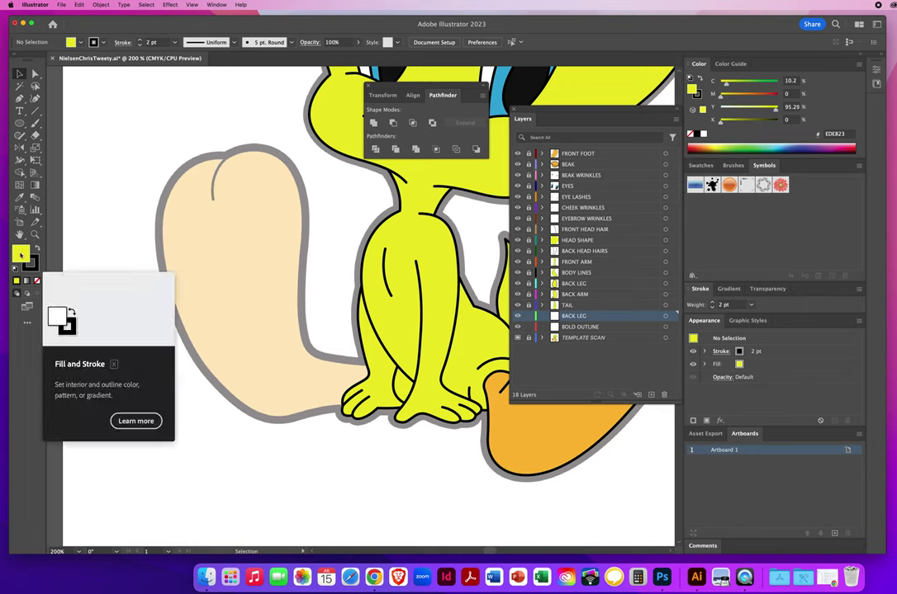
pyautogui.press('/')
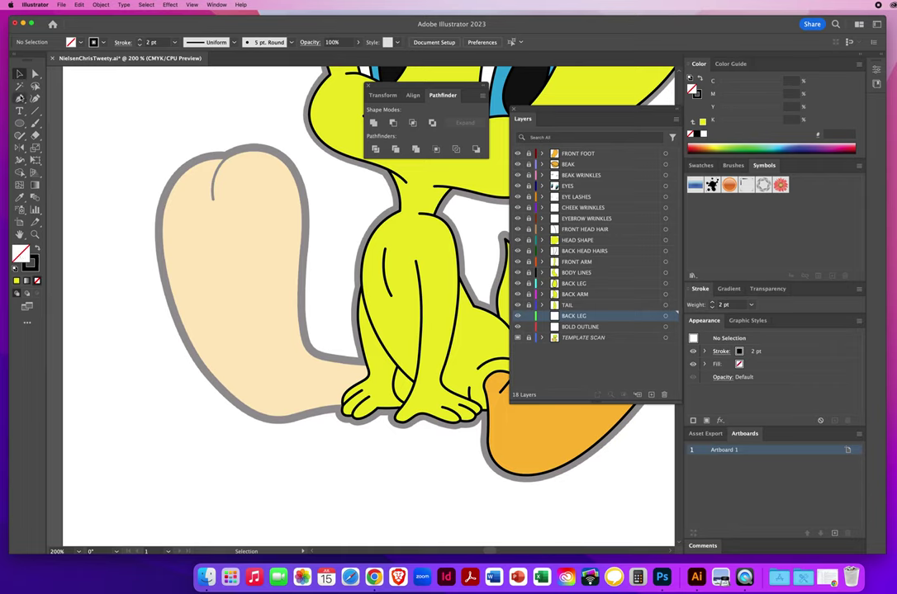
pyautogui.click(20, 99)
pyautogui.click(347, 409)
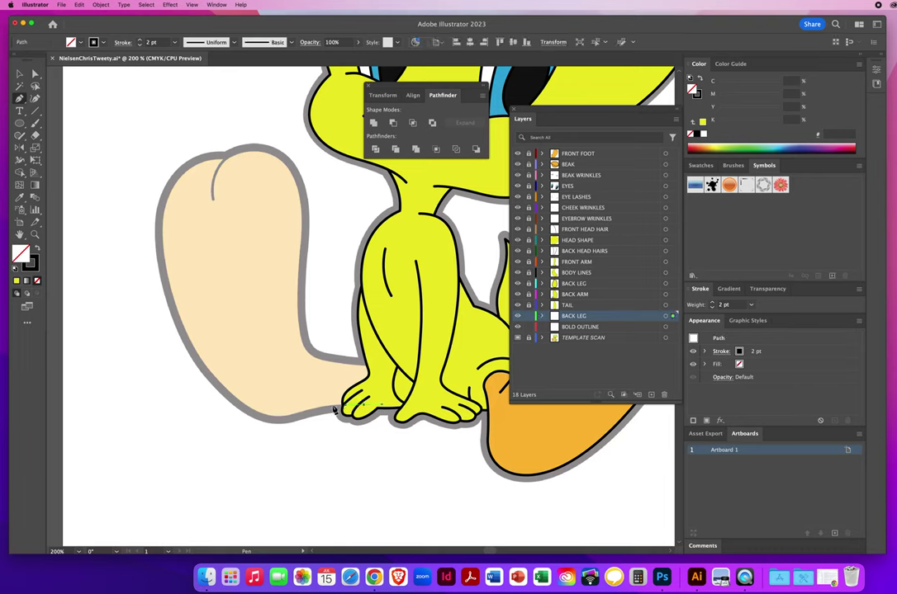
pyautogui.click(274, 425)
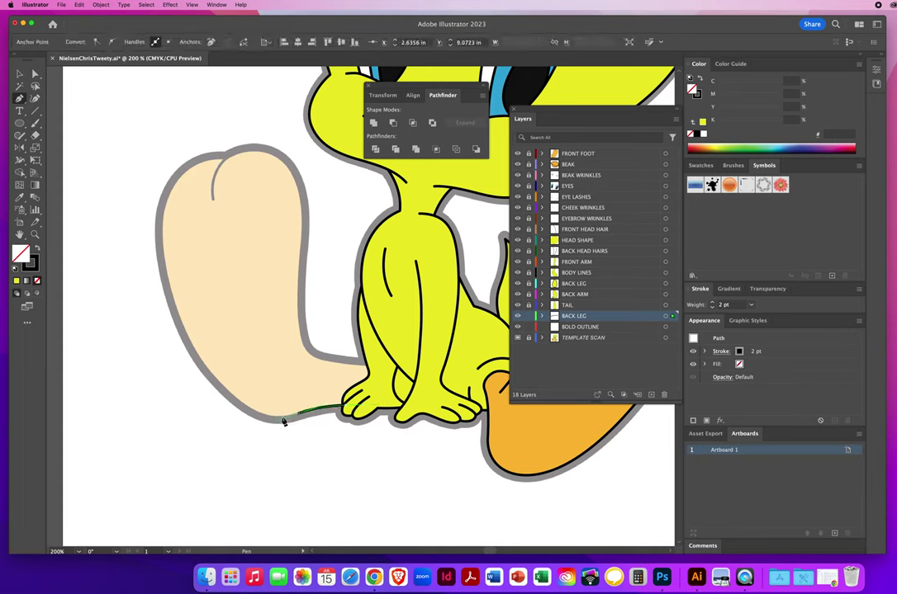
pyautogui.click(211, 382)
pyautogui.click(157, 239)
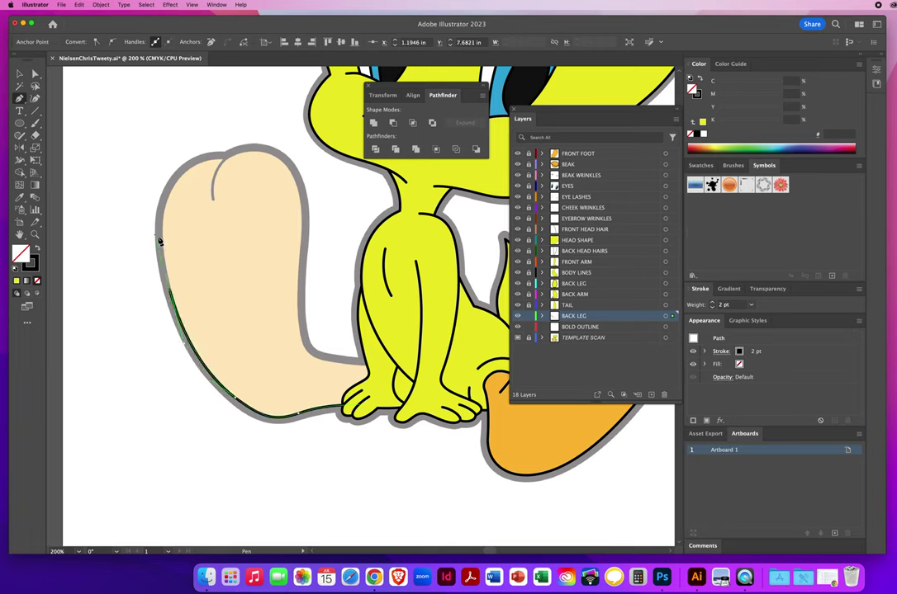
# - Continue the path over the back foot's outer toe and make a sharp corner at the notch between the toes
pyautogui.click(182, 178)
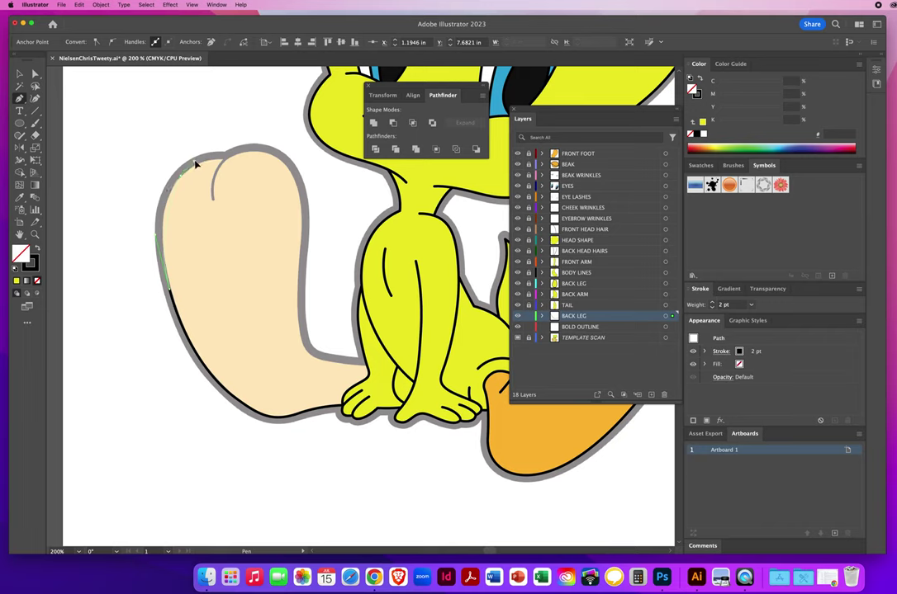
pyautogui.click(200, 157)
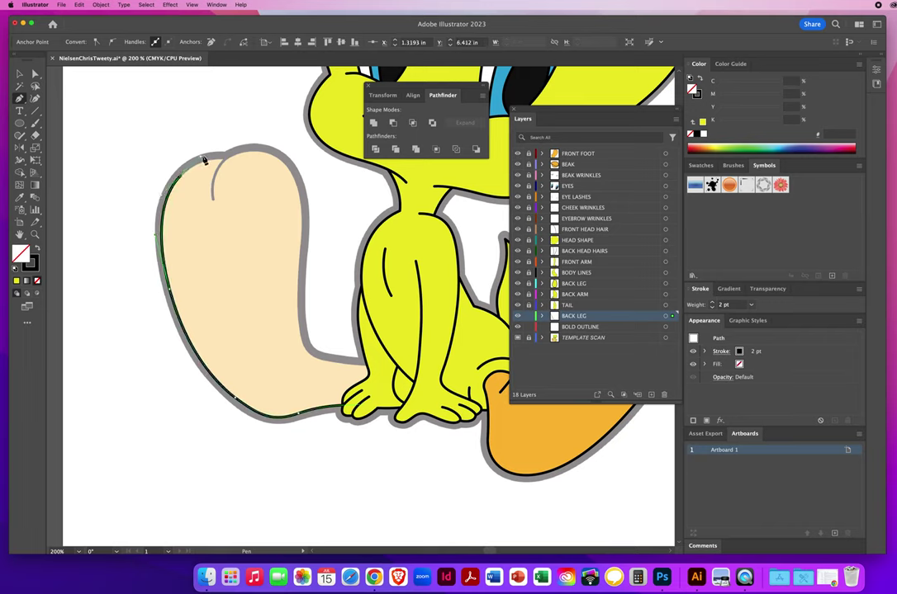
pyautogui.click(228, 163)
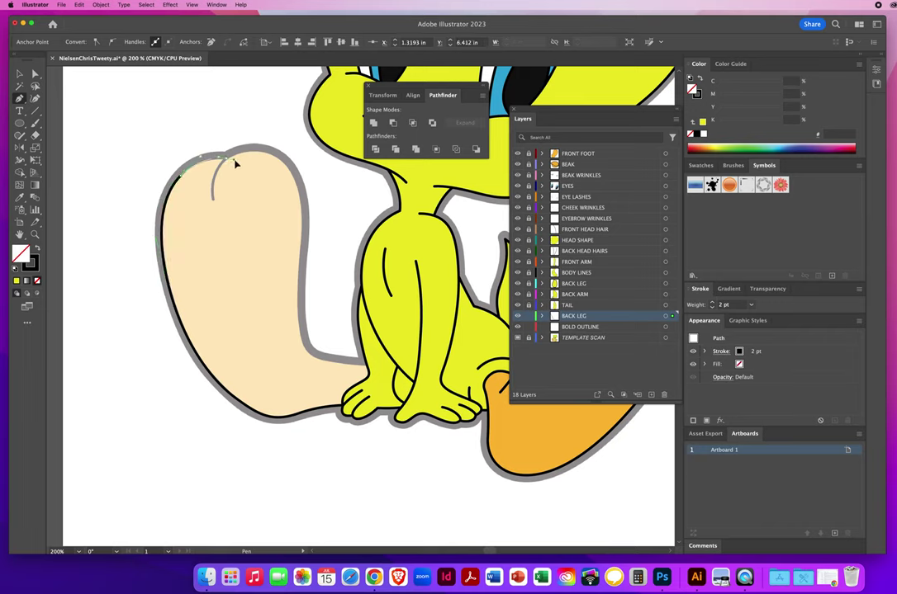
pyautogui.click(239, 164)
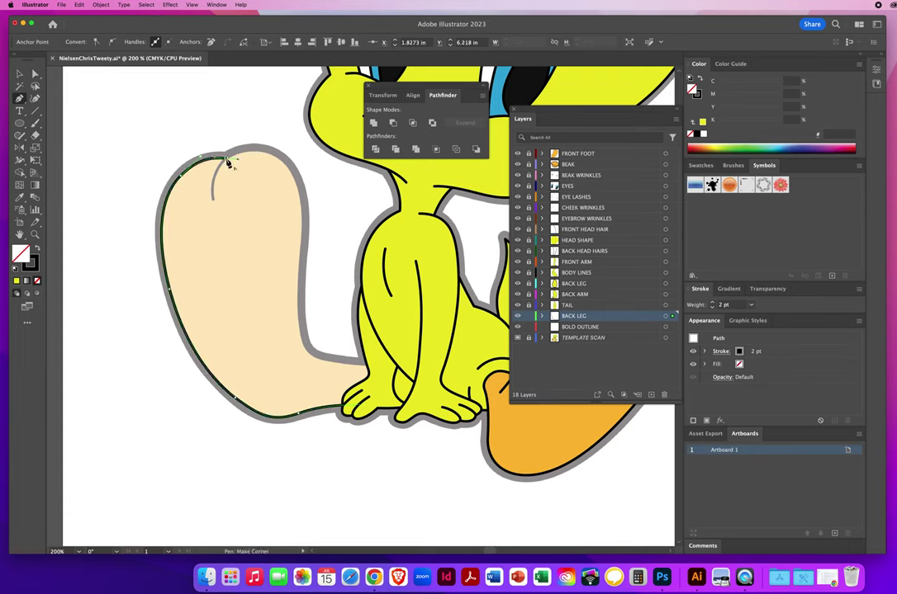
pyautogui.click(227, 159)
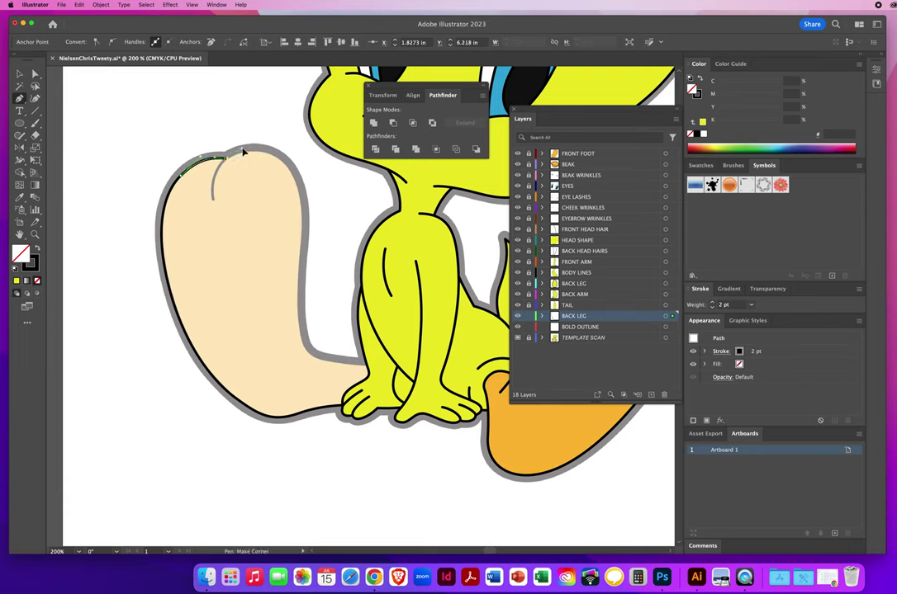
# - Trace the second toe and the back foot's inner edge down around the bend to the front arm
pyautogui.click(246, 149)
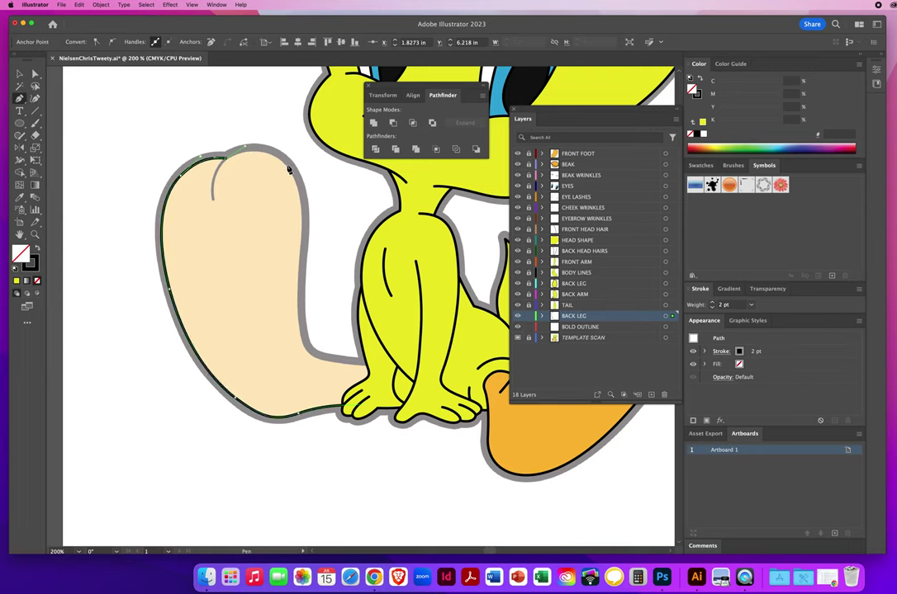
pyautogui.moveTo(287, 169); pyautogui.dragTo(304, 186)
pyautogui.moveTo(301, 251); pyautogui.dragTo(299, 293)
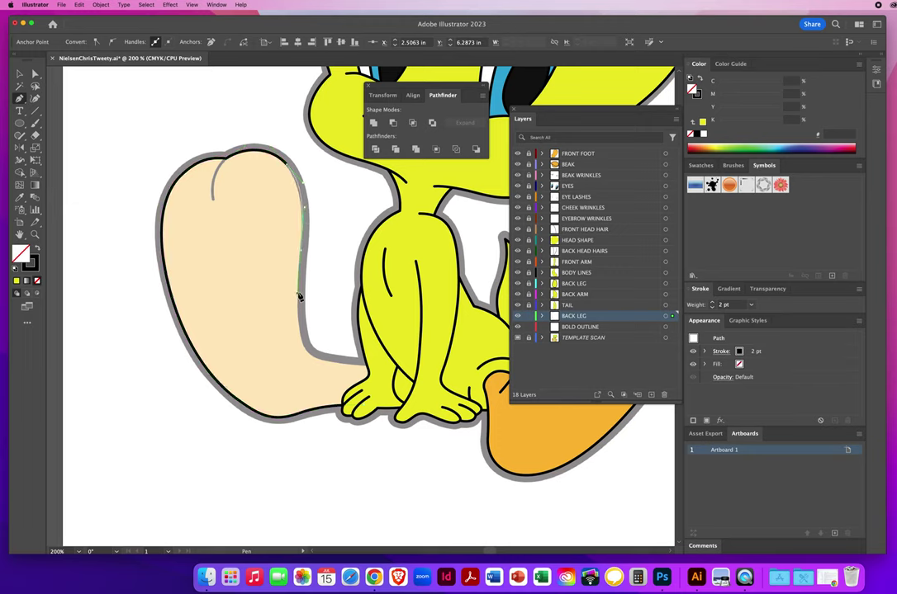
pyautogui.moveTo(302, 251); pyautogui.dragTo(297, 281)
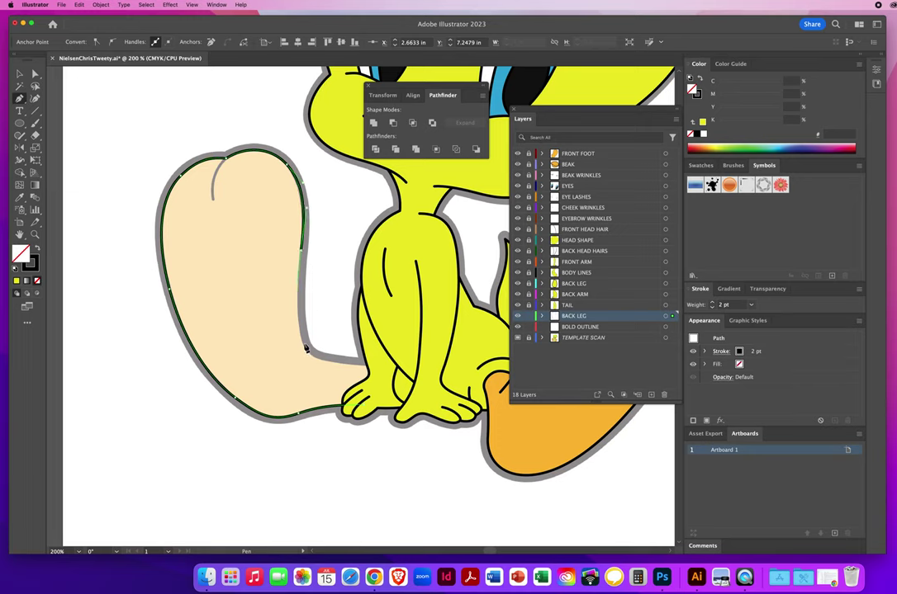
pyautogui.moveTo(312, 359); pyautogui.dragTo(314, 360)
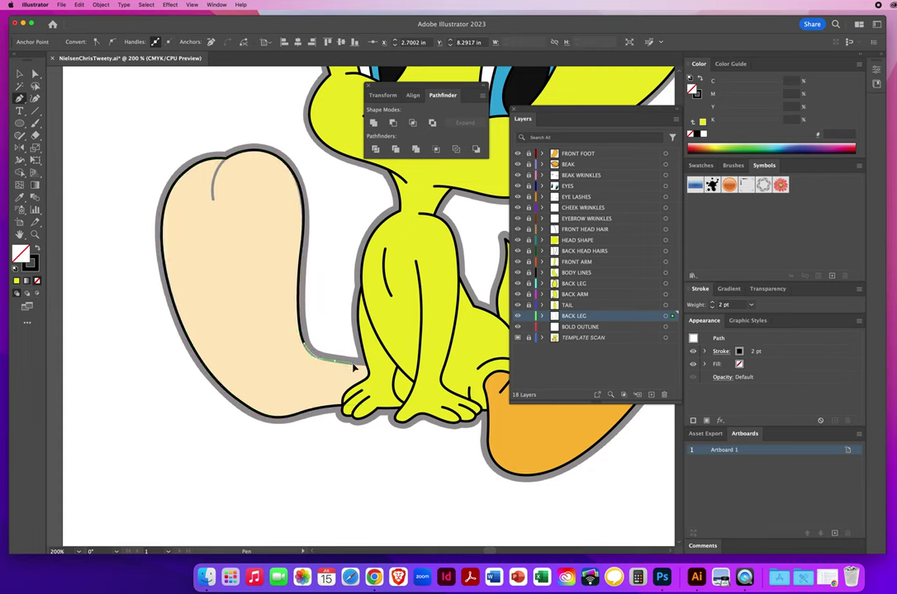
pyautogui.click(353, 364)
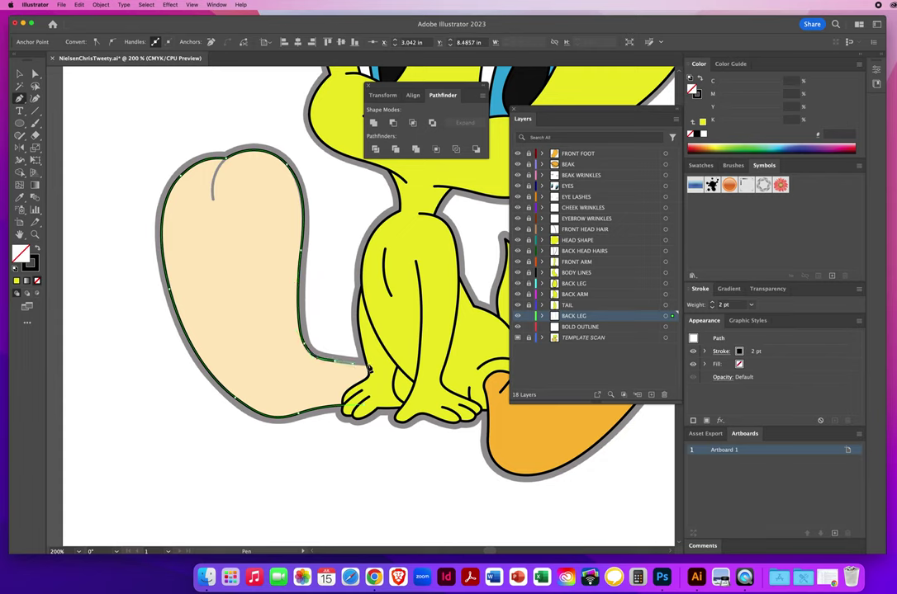
# - Close the back foot path with points hidden behind the arms and body, and deselect it
pyautogui.click(426, 361)
pyautogui.click(427, 394)
pyautogui.click(386, 394)
pyautogui.click(360, 404)
pyautogui.press('super')
pyautogui.keyDown('super'); pyautogui.click(155, 136); pyautogui.keyUp('super')
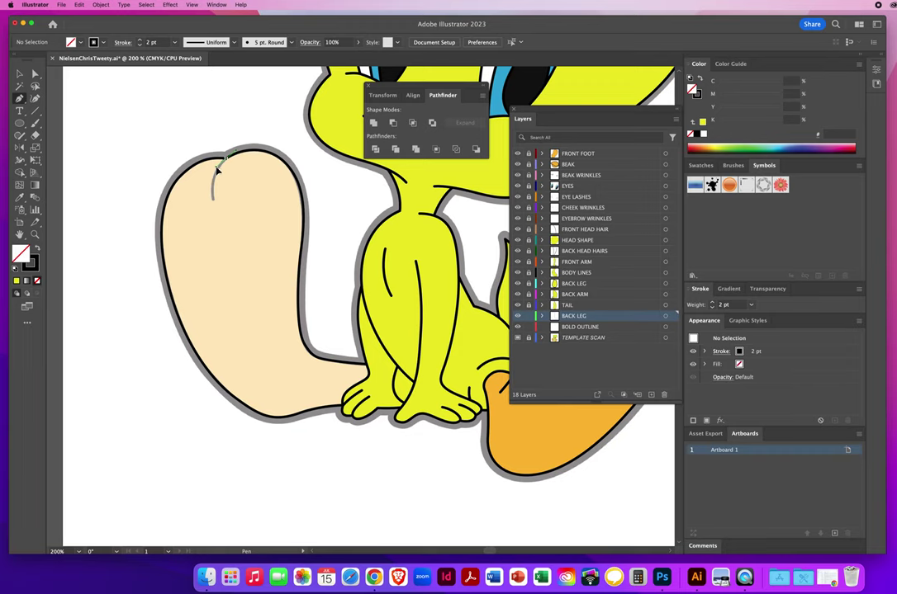
# - Draw the curved crease line running down from the notch between the back foot's toes and deselect it
pyautogui.moveTo(217, 168); pyautogui.dragTo(216, 167)
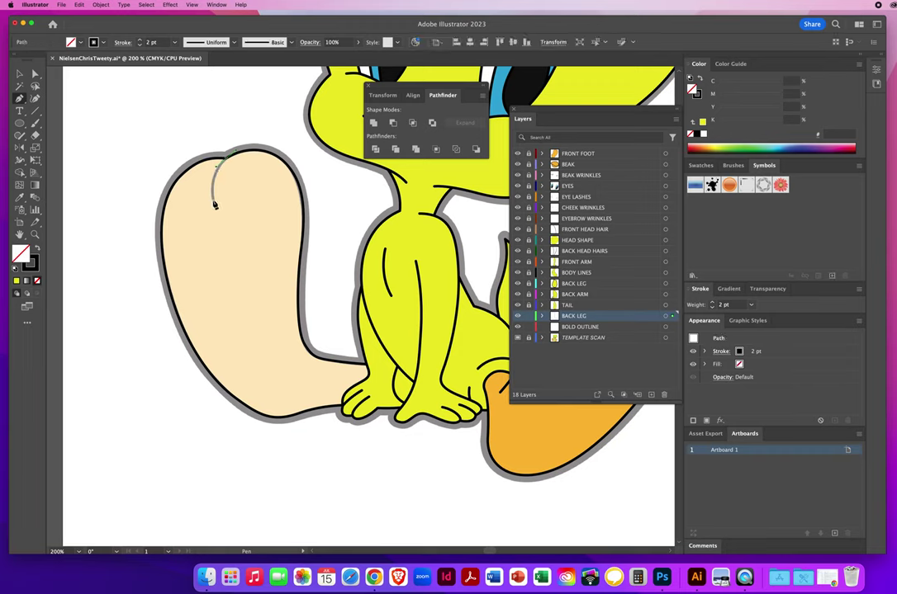
pyautogui.click(213, 204)
pyautogui.click(217, 221)
pyautogui.click(19, 73)
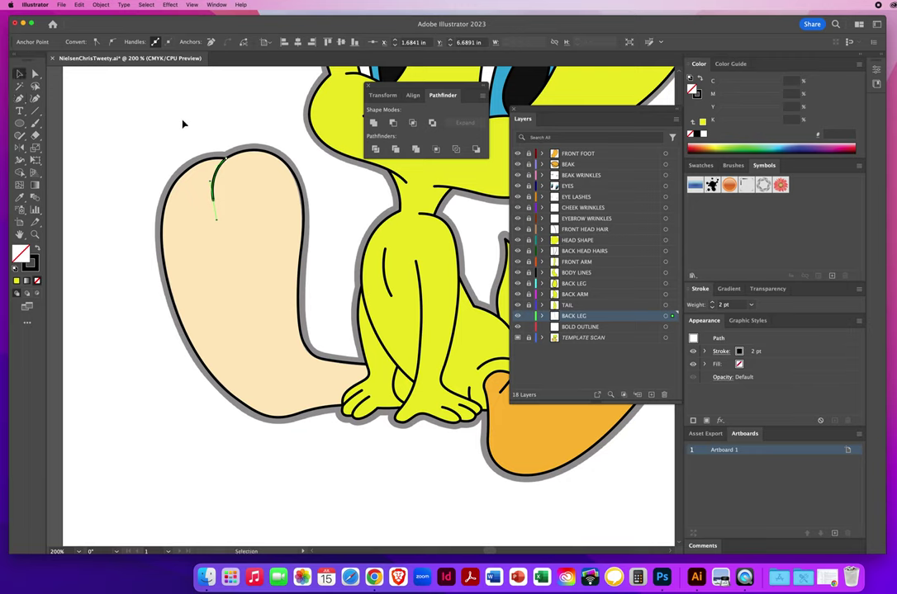
pyautogui.click(183, 123)
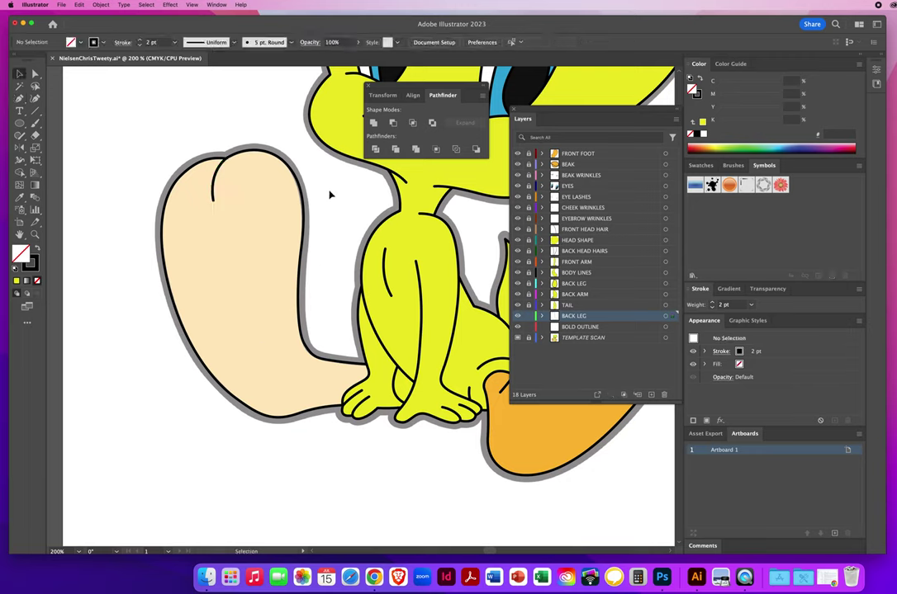
# - Fill the back foot shape with the orange sampled from the front foot
pyautogui.click(280, 214)
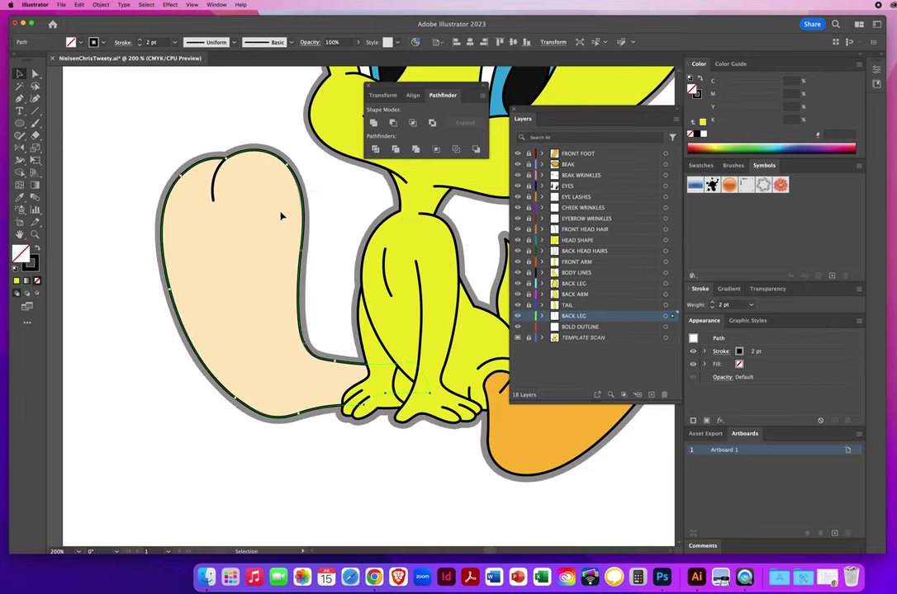
pyautogui.click(21, 199)
pyautogui.hscroll(3, 304, 280)
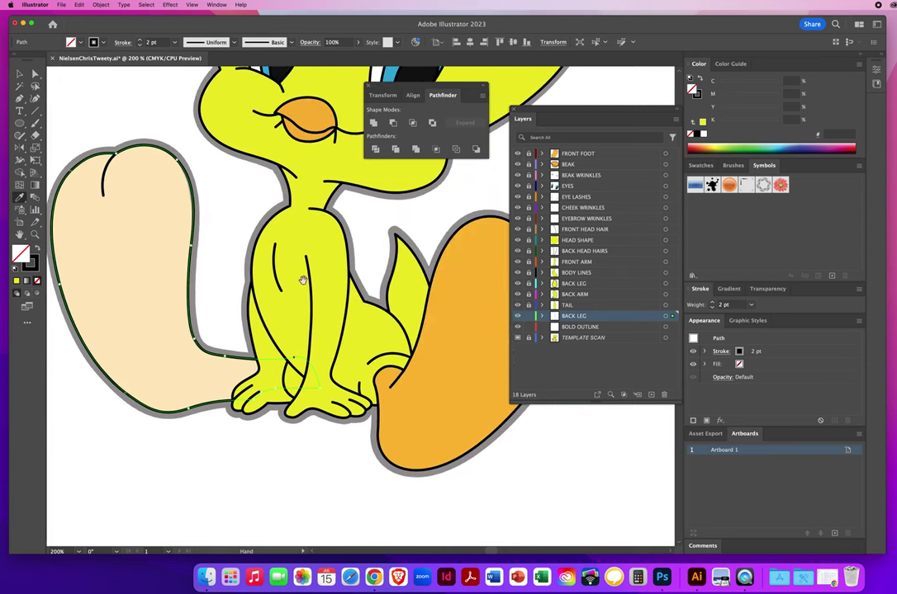
pyautogui.click(466, 275)
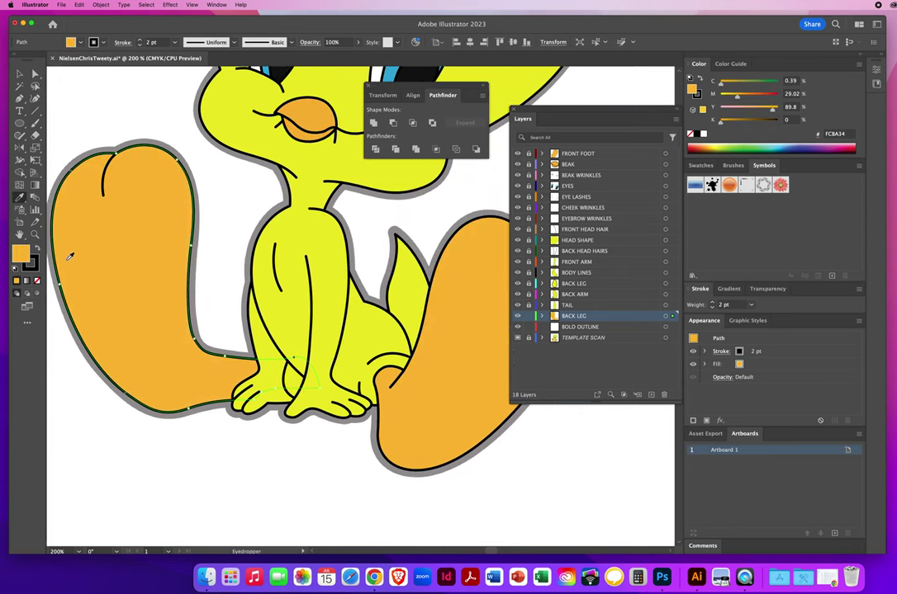
# - Move the floating Pathfinder panel clear of the character's head and deselect the back foot
pyautogui.press('z')
pyautogui.keyDown('alt'); pyautogui.click(370, 291); pyautogui.keyUp('alt')
pyautogui.keyDown('alt'); pyautogui.click(378, 291); pyautogui.keyUp('alt')
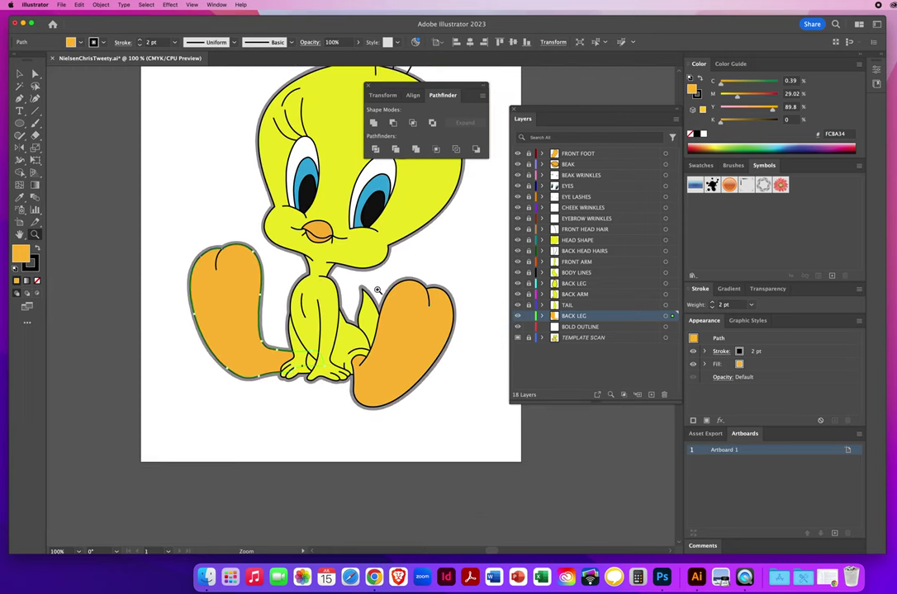
pyautogui.moveTo(387, 284); pyautogui.dragTo(334, 327)
pyautogui.click(18, 74)
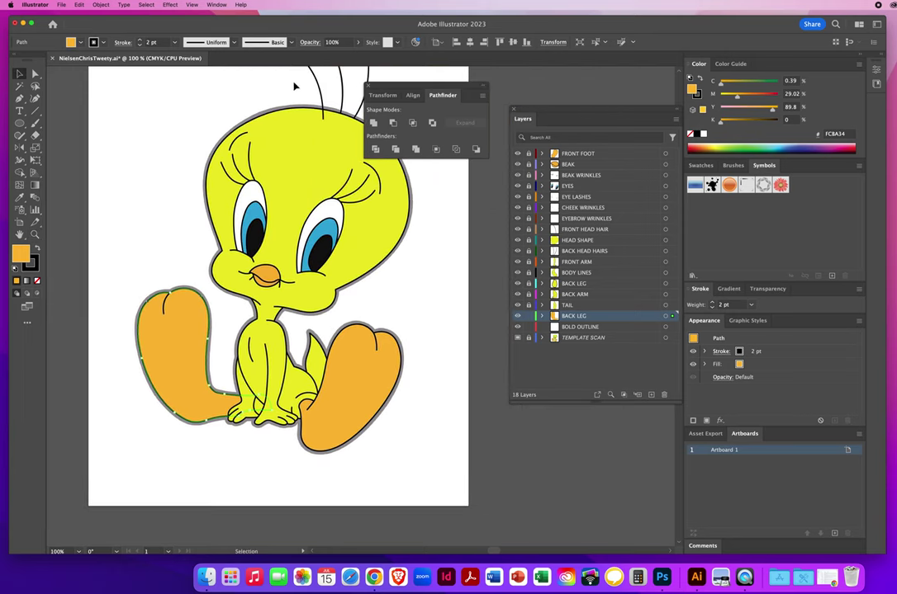
pyautogui.moveTo(379, 86); pyautogui.dragTo(79, 80)
pyautogui.click(124, 219)
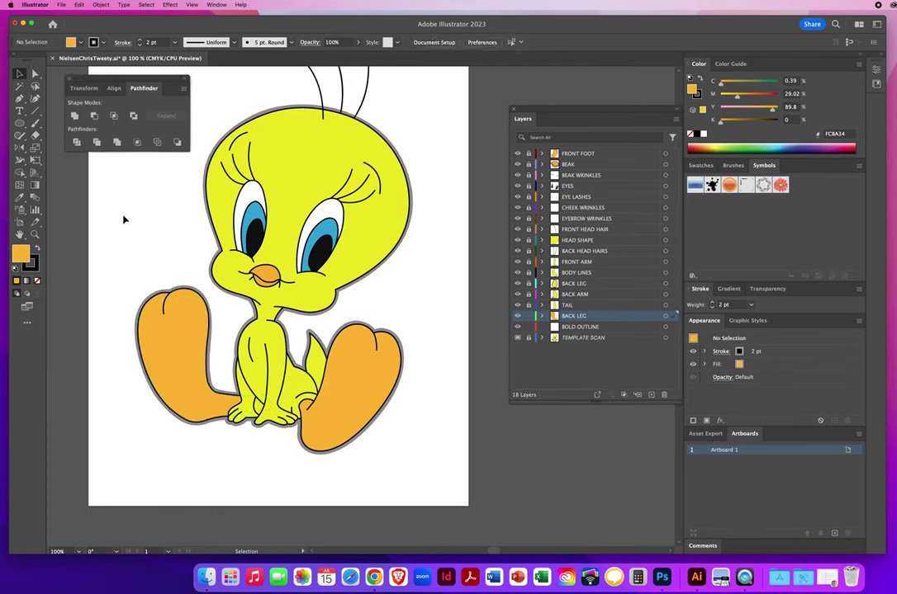
# - Make the TEMPLATE SCAN layer active and unlock all artwork layers from TAIL up to FRONT FOOT
pyautogui.click(585, 339)
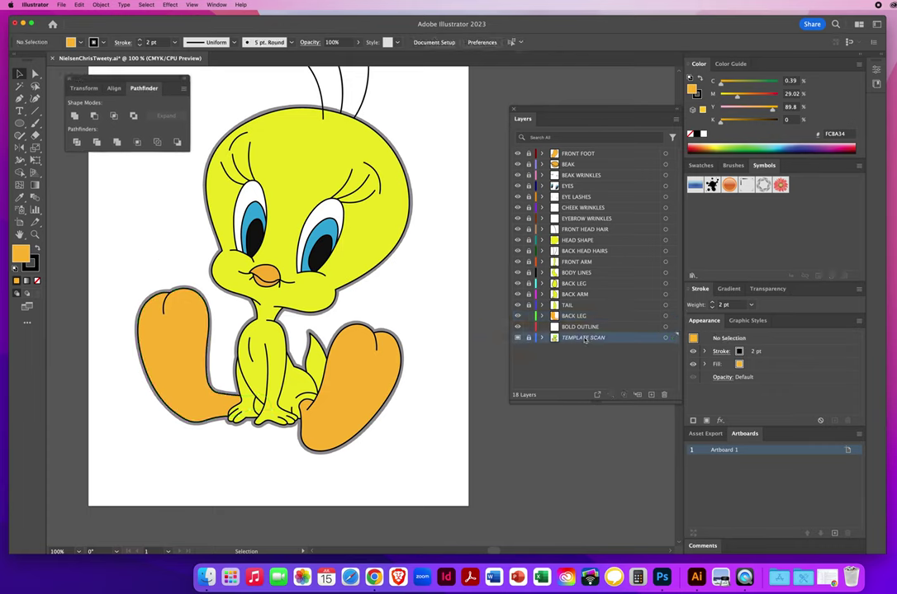
pyautogui.click(517, 339)
pyautogui.moveTo(528, 307); pyautogui.dragTo(531, 155)
pyautogui.press('space')
pyautogui.moveTo(352, 315); pyautogui.dragTo(299, 355)
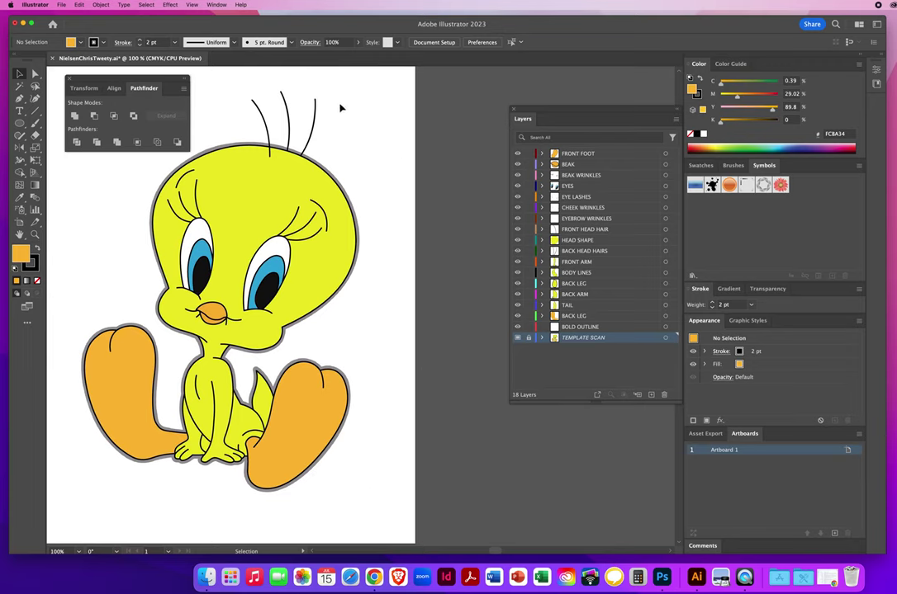
# - Select the three head hairs to identify their layers, and lock the FRONT HEAD HAIR and BACK HEAD HAIRS layers
pyautogui.click(258, 131)
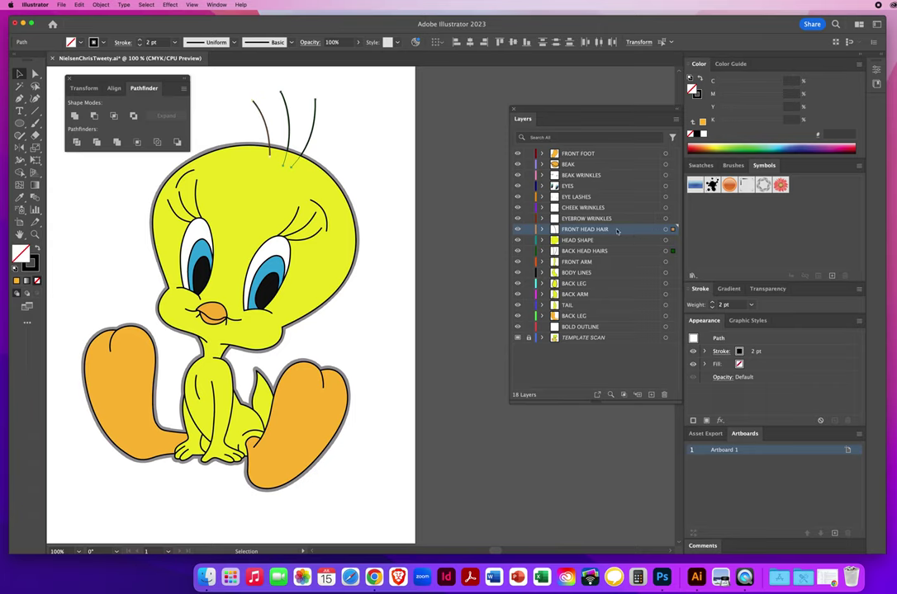
pyautogui.click(528, 229)
pyautogui.click(672, 251)
pyautogui.click(529, 251)
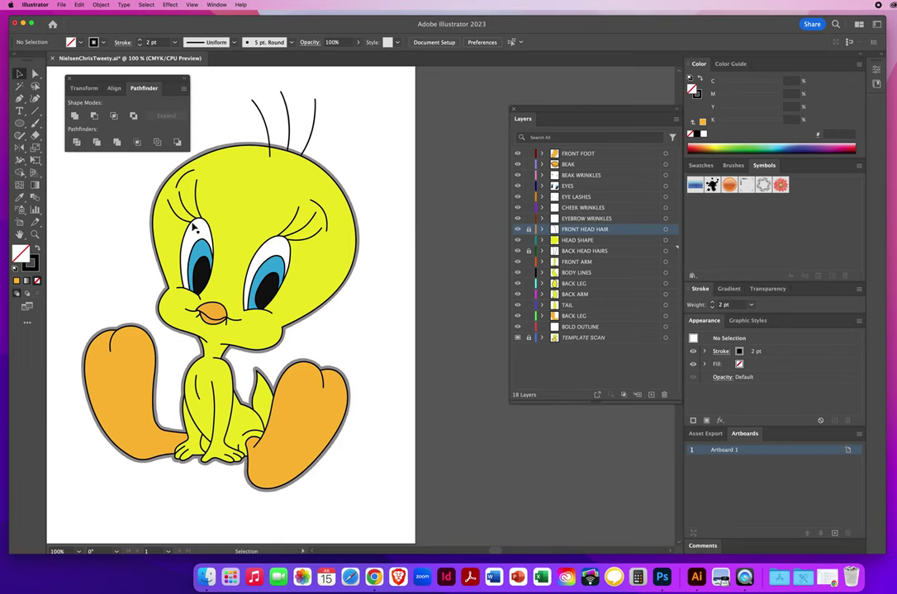
# - Close the Pathfinder panel and show the whole artboard at 66.67% beside the Layers panel
pyautogui.click(70, 81)
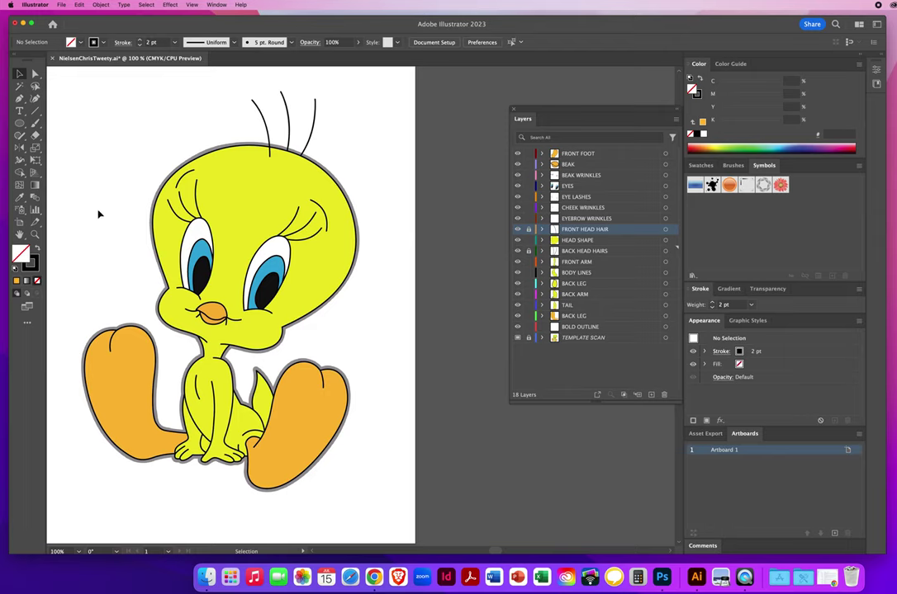
pyautogui.click(35, 234)
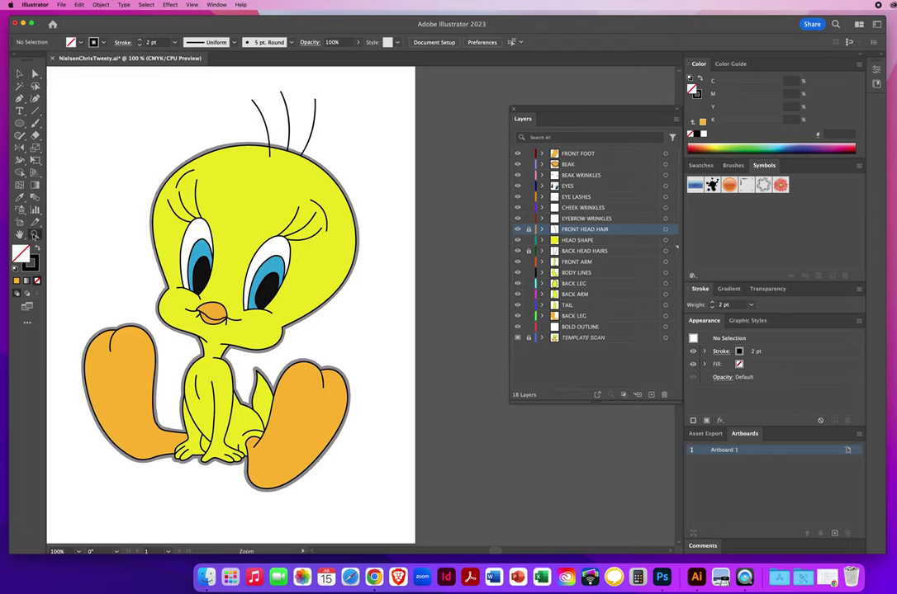
pyautogui.keyDown('alt'); pyautogui.click(146, 252); pyautogui.keyUp('alt')
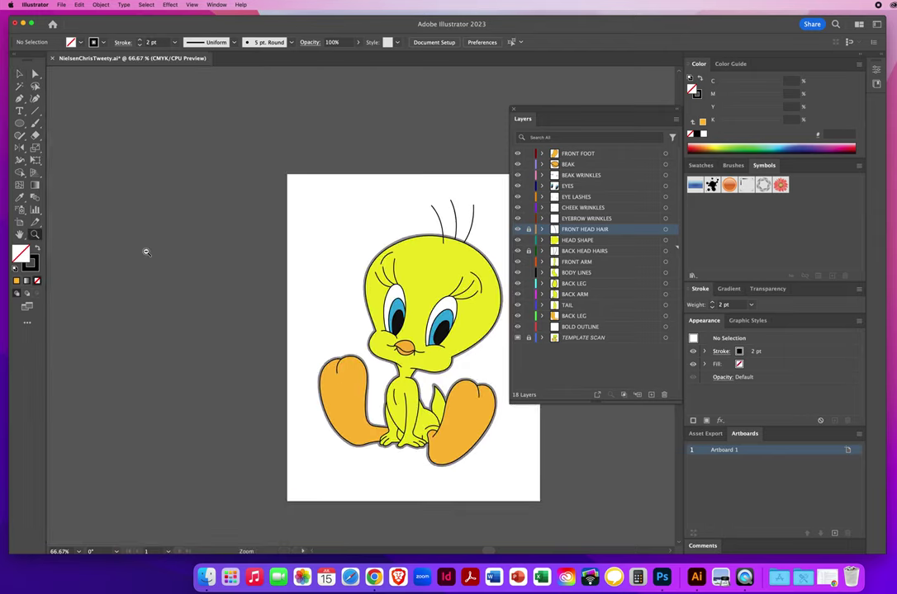
pyautogui.press('space')
pyautogui.moveTo(352, 299); pyautogui.dragTo(216, 267)
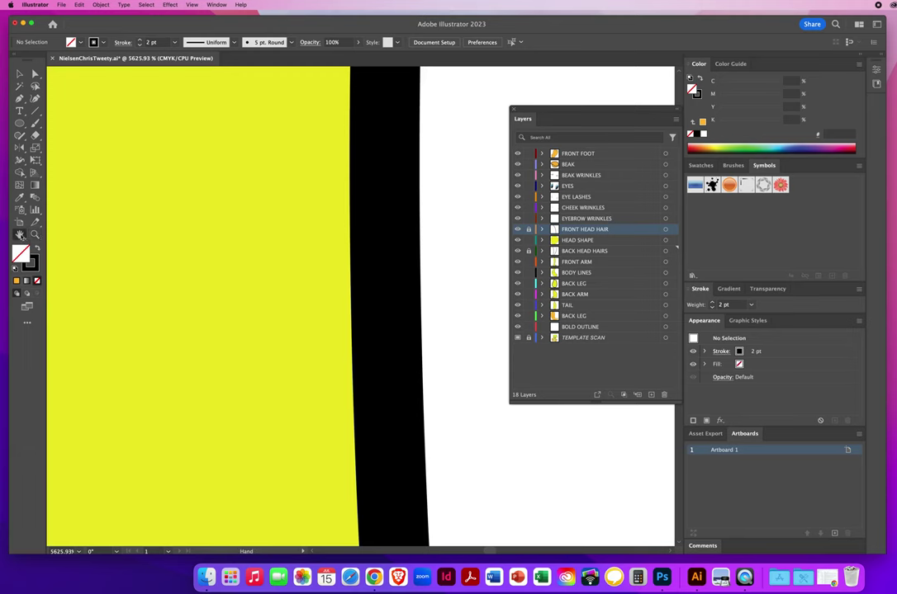
pyautogui.press('super+0')
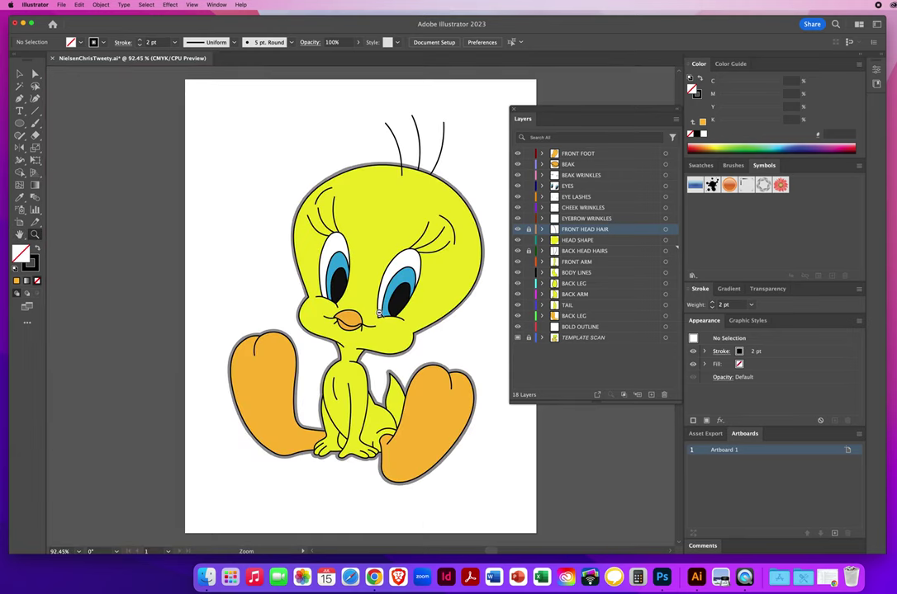
pyautogui.keyDown('alt'); pyautogui.click(322, 266); pyautogui.keyUp('alt')
pyautogui.moveTo(424, 303); pyautogui.dragTo(271, 294)
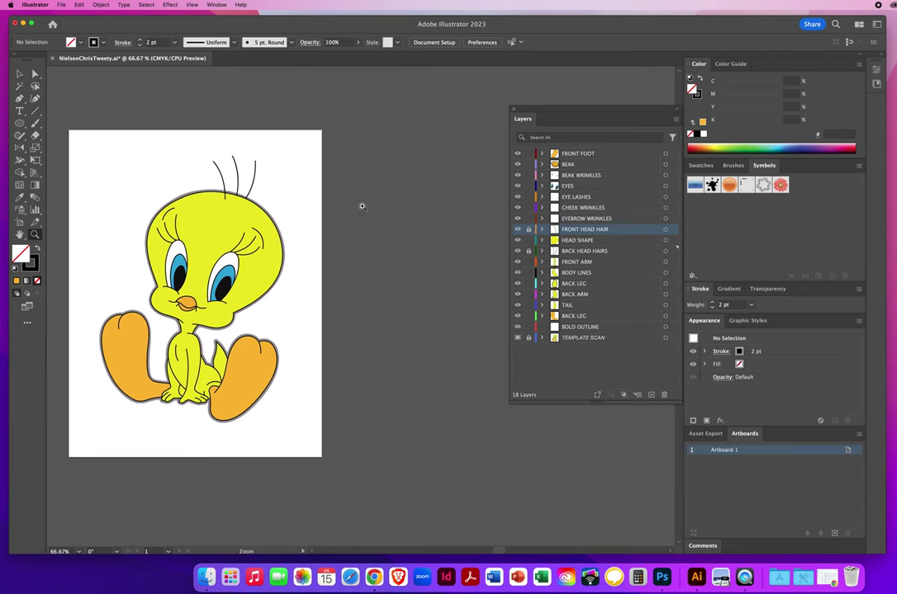
# - Duplicate all character artwork except the locked head hairs, placing the copy horizontally beside the artboard
pyautogui.moveTo(534, 110); pyautogui.dragTo(572, 106)
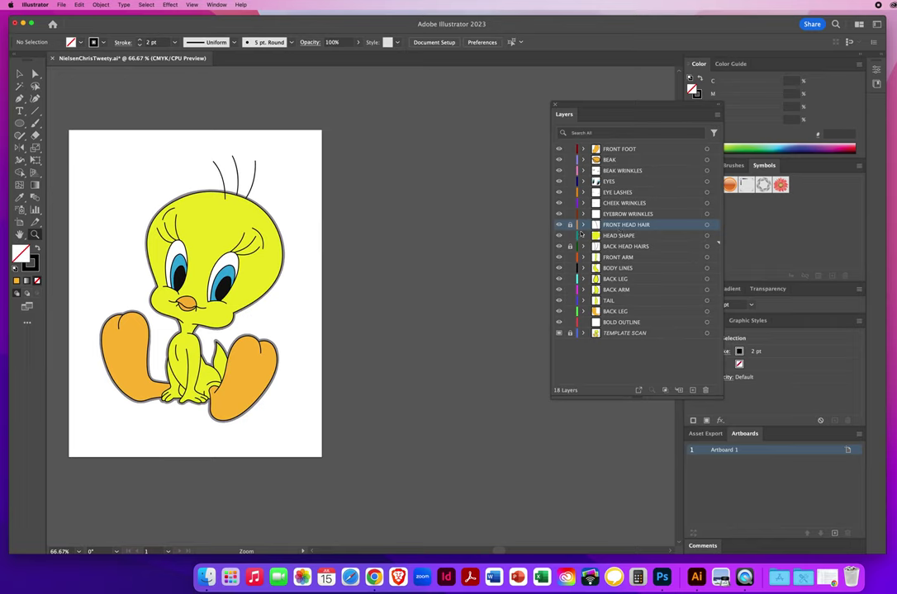
pyautogui.click(642, 246)
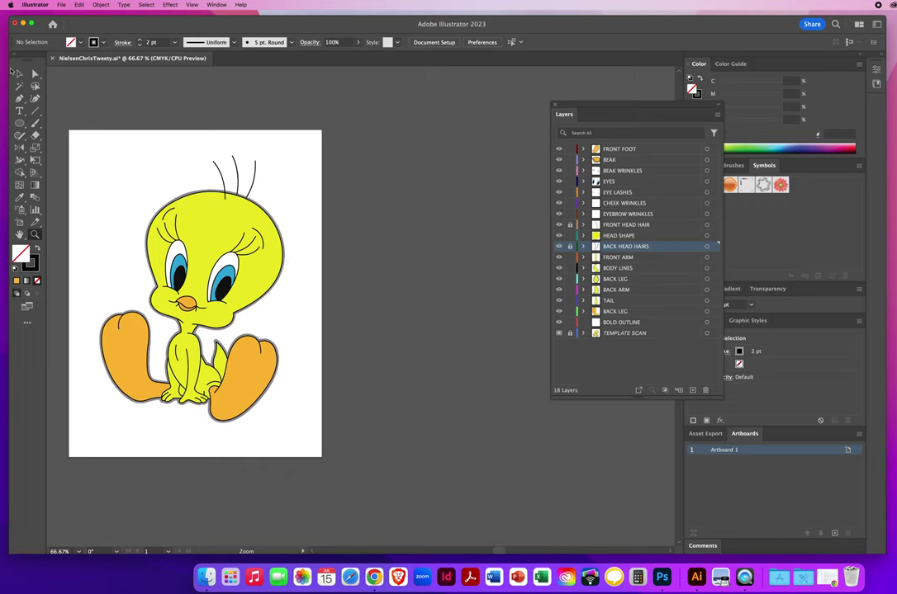
pyautogui.click(19, 74)
pyautogui.moveTo(79, 163); pyautogui.dragTo(339, 452)
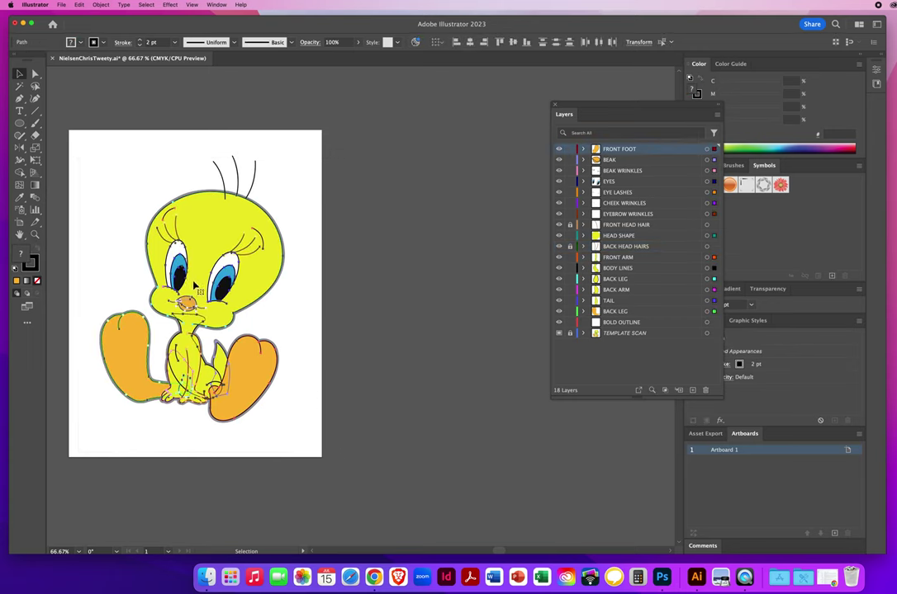
pyautogui.moveTo(194, 285); pyautogui.dragTo(423, 287)
pyautogui.press('alt')
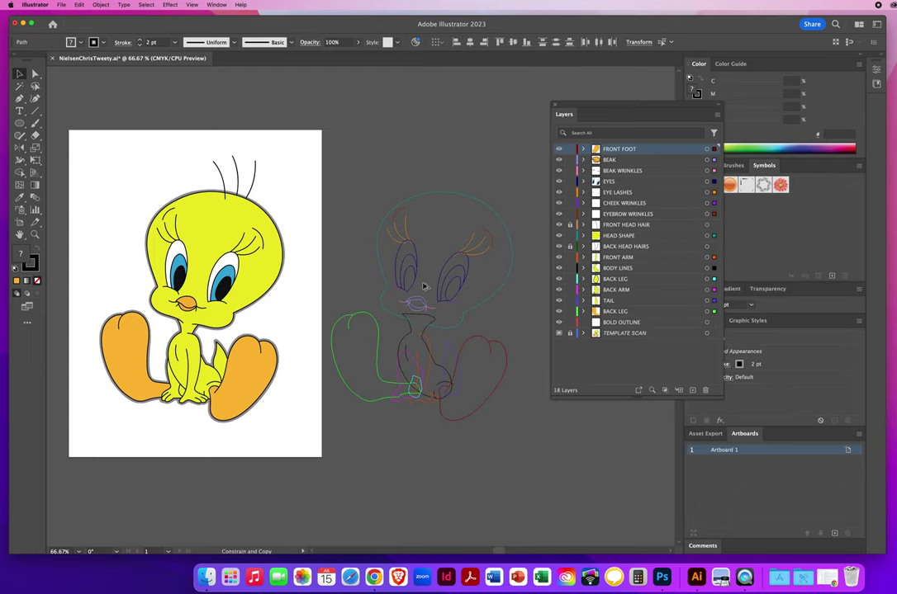
pyautogui.moveTo(424, 287)
pyautogui.mouseDown()
pyautogui.moveTo(444, 290)
pyautogui.moveTo(381, 292)
pyautogui.moveTo(427, 293)
pyautogui.mouseUp()
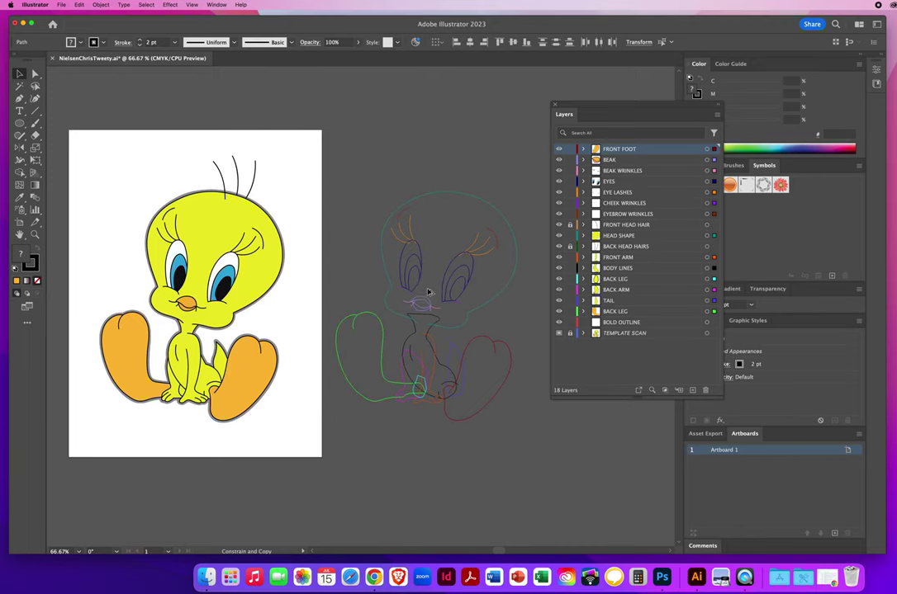
pyautogui.moveTo(427, 292); pyautogui.dragTo(428, 293)
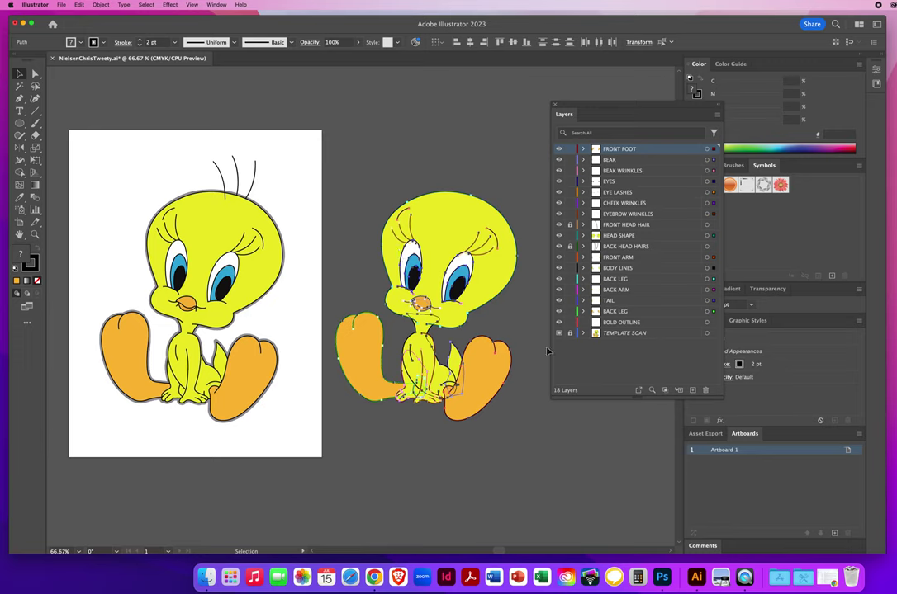
# - Group the duplicated character and transfer the group from the FRONT FOOT layer to the BOLD OUTLINE layer
pyautogui.click(98, 5)
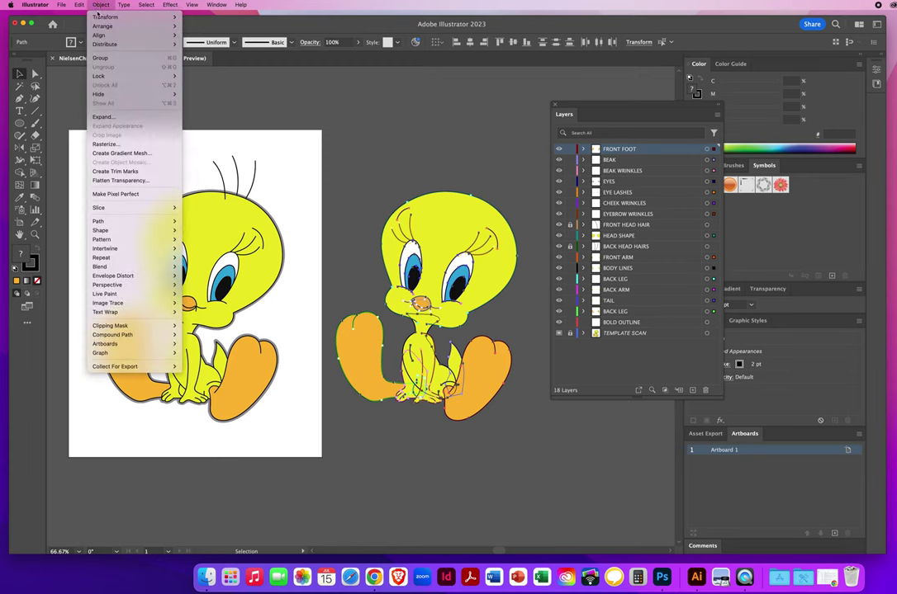
pyautogui.click(100, 58)
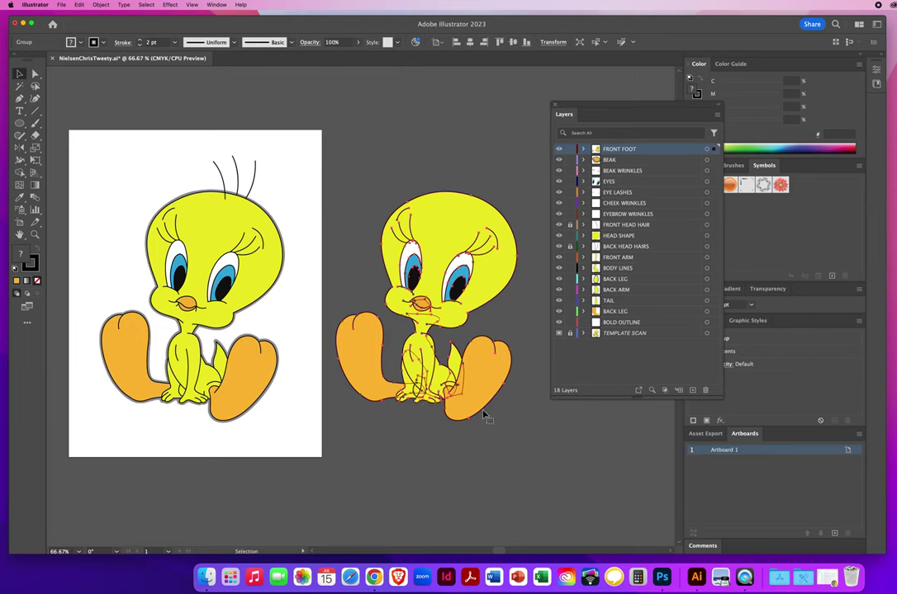
pyautogui.click(713, 149)
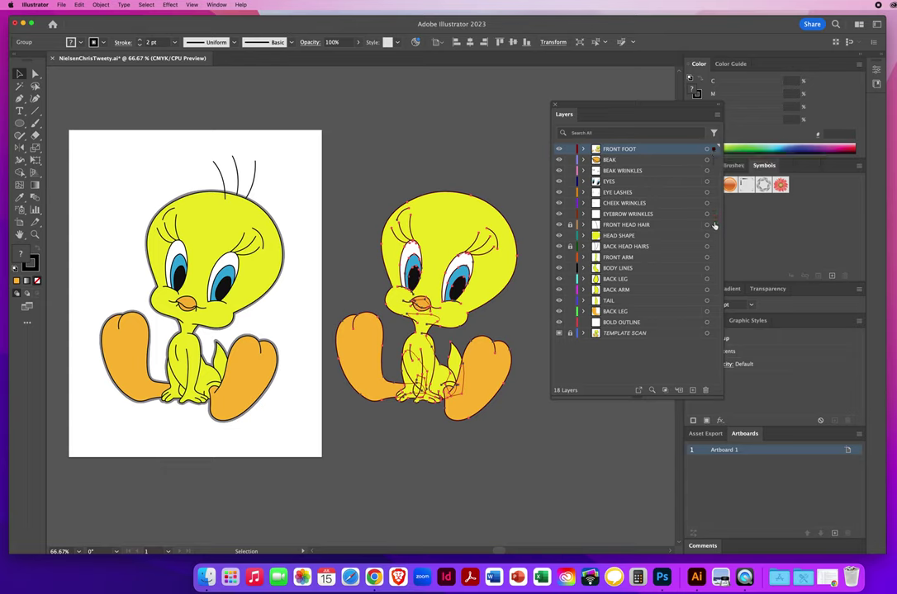
pyautogui.click(714, 311)
pyautogui.click(714, 322)
pyautogui.click(714, 323)
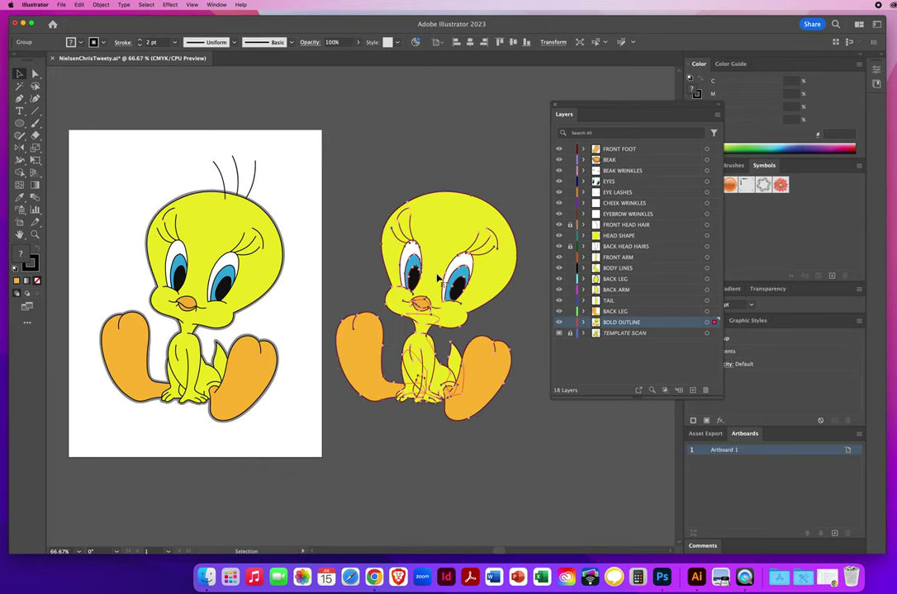
# - Move the grouped copy horizontally back over the original character, set its stroke weight to 10 pt, and deselect it
pyautogui.moveTo(438, 277); pyautogui.dragTo(203, 285)
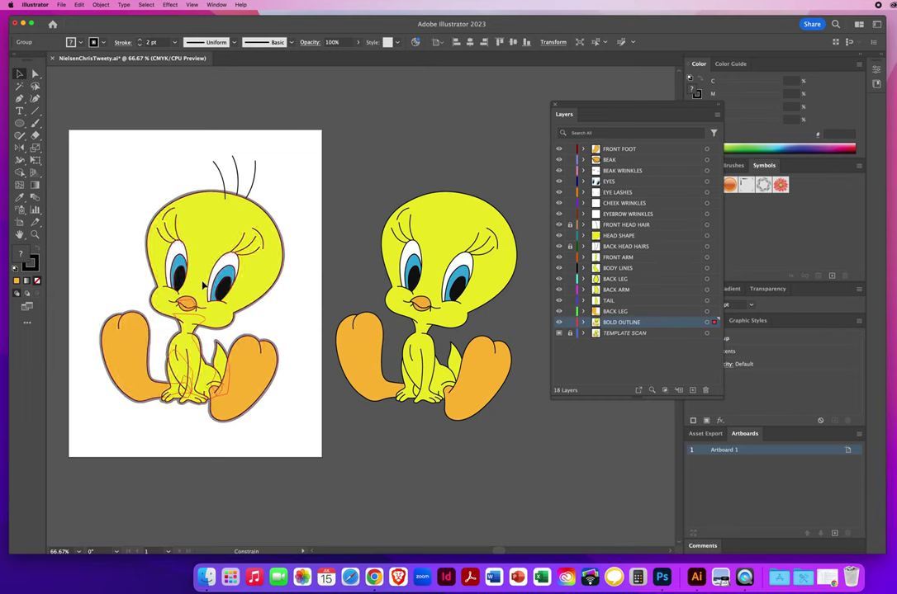
pyautogui.moveTo(203, 285); pyautogui.dragTo(204, 285)
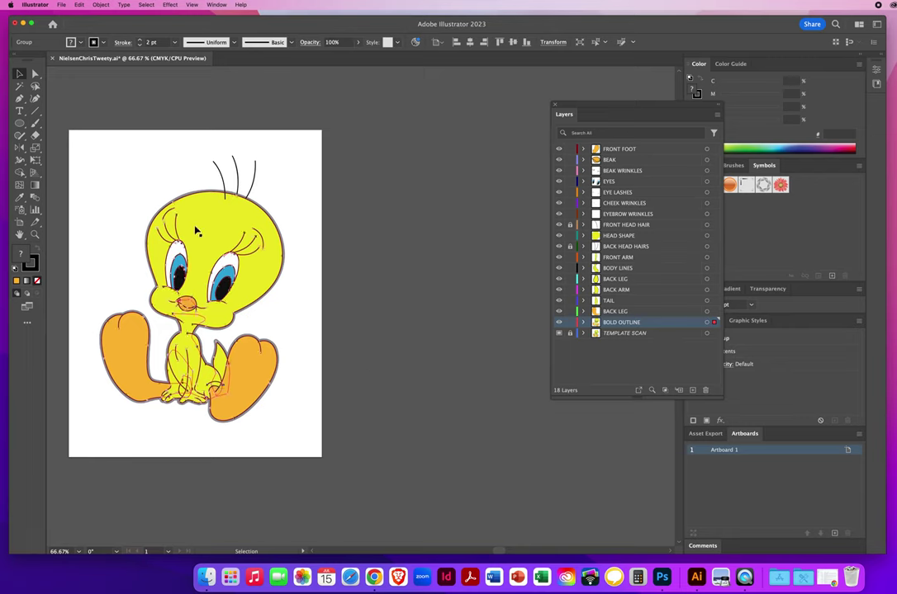
pyautogui.click(35, 267)
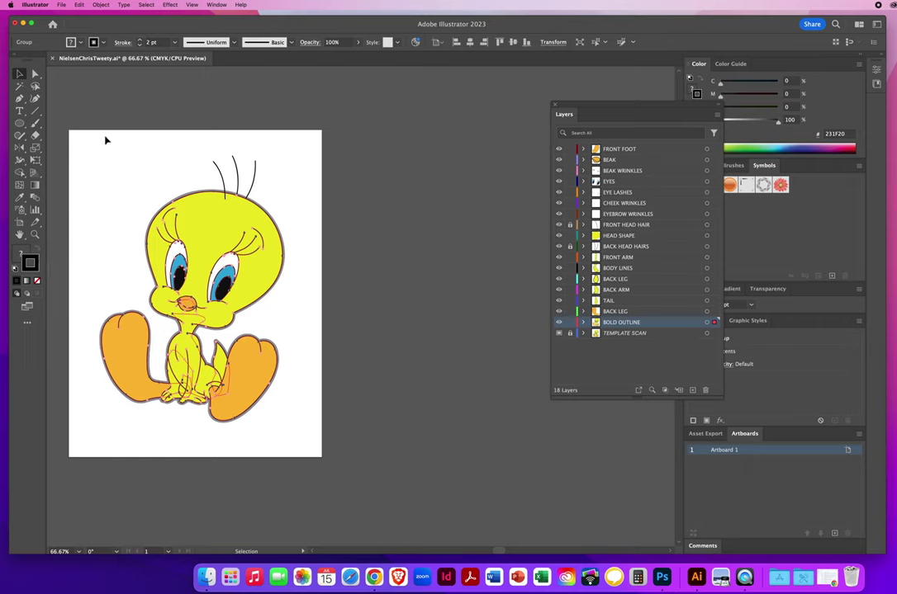
pyautogui.click(161, 41)
pyautogui.click(139, 40)
pyautogui.click(140, 39)
pyautogui.click(140, 39)
pyautogui.click(141, 40)
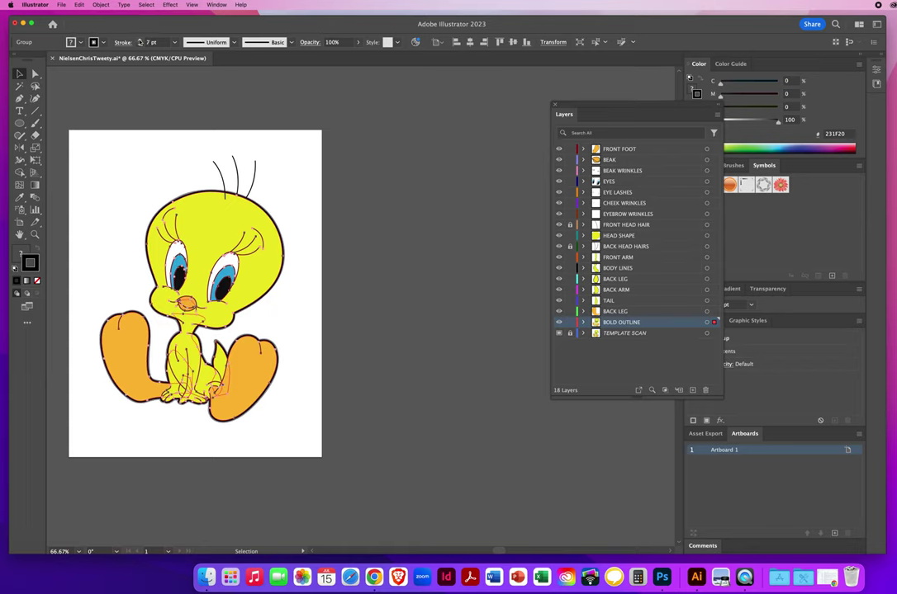
pyautogui.click(140, 40)
pyautogui.click(140, 40)
pyautogui.click(140, 40)
pyautogui.click(140, 40)
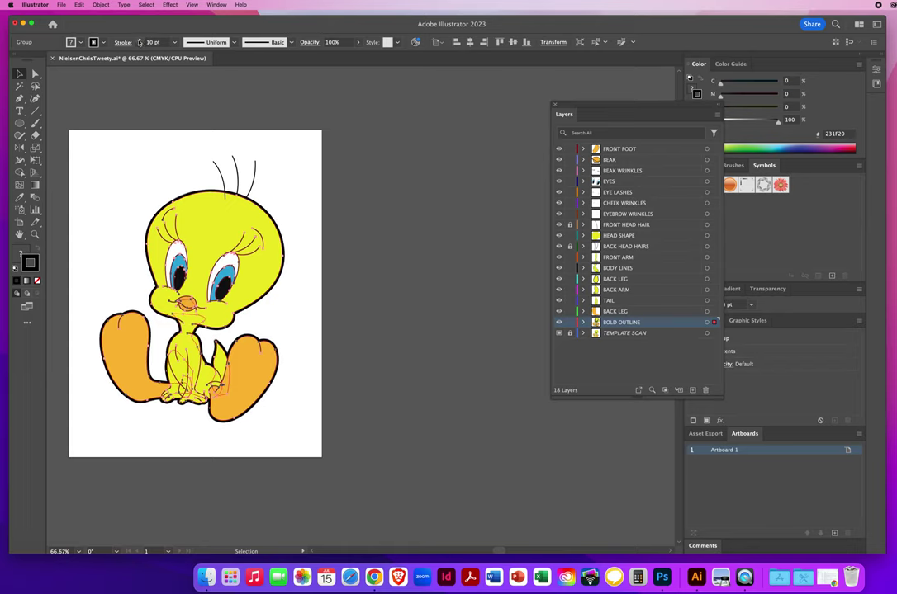
pyautogui.click(407, 205)
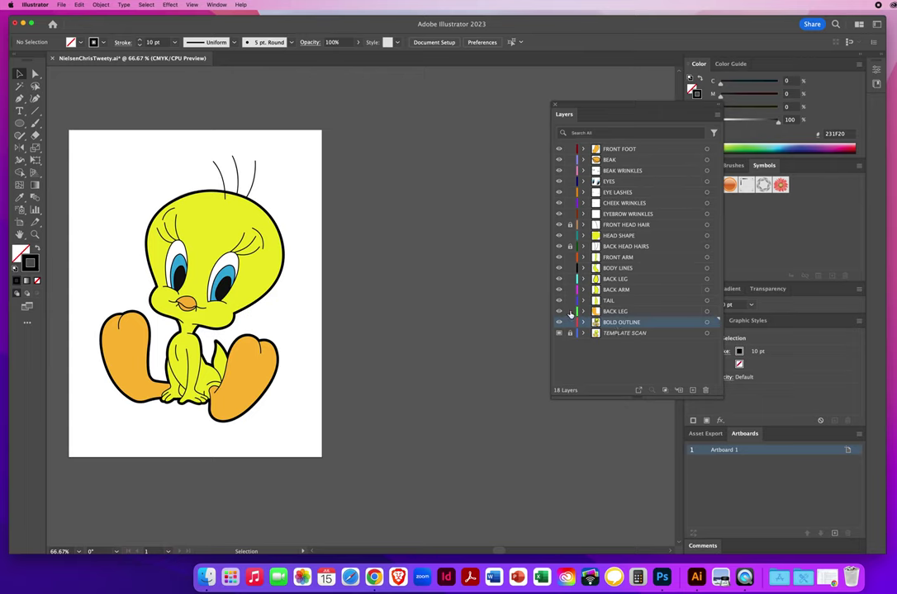
# - Hide every layer above BOLD OUTLINE to inspect the thick-stroked copy alone, and show those layers again
pyautogui.moveTo(559, 316); pyautogui.dragTo(559, 149)
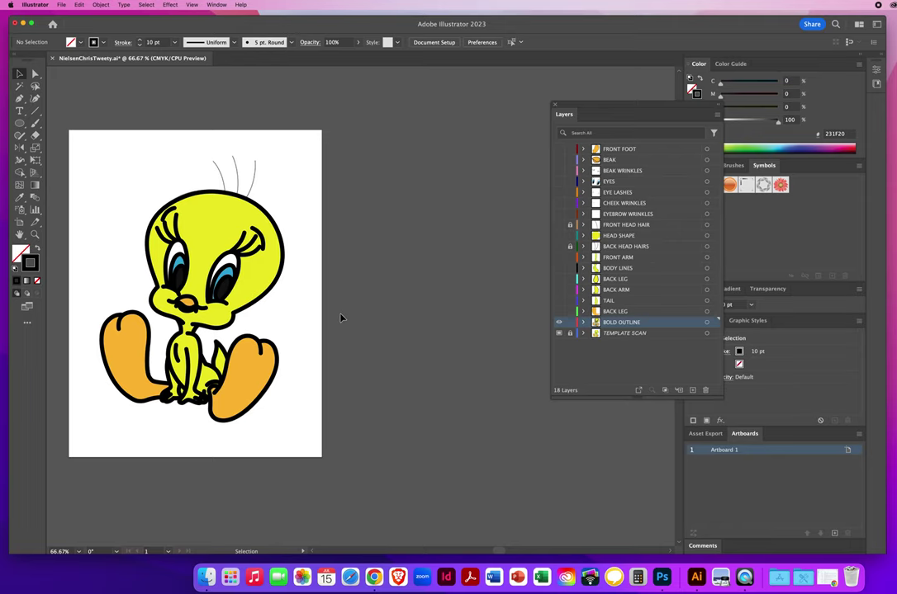
pyautogui.moveTo(118, 212); pyautogui.dragTo(293, 418)
pyautogui.click(300, 413)
pyautogui.moveTo(559, 314); pyautogui.dragTo(559, 152)
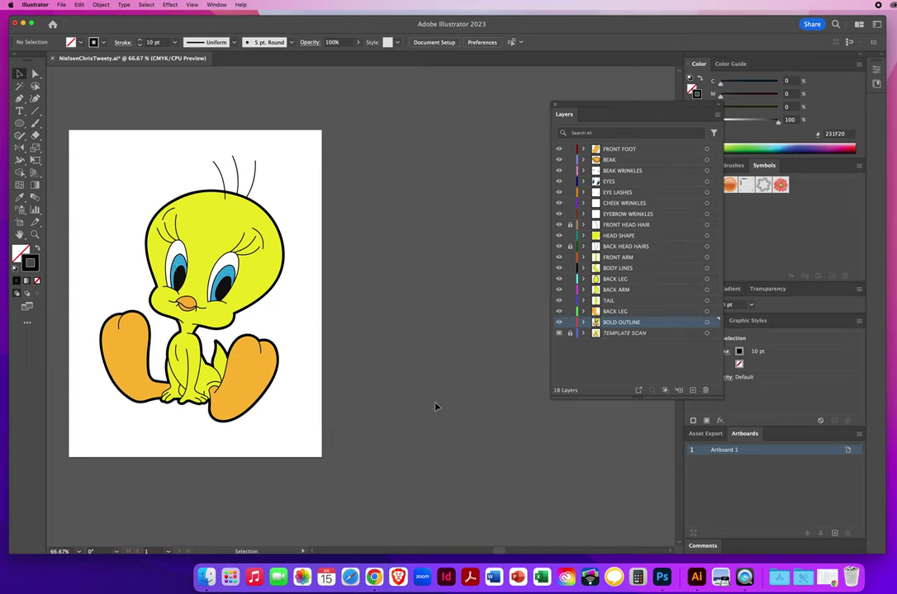
# - Delete the TEMPLATE SCAN layer and unlock the FRONT HEAD HAIR and BACK HEAD HAIRS layers
pyautogui.press('space')
pyautogui.moveTo(295, 351); pyautogui.dragTo(371, 341)
pyautogui.moveTo(607, 106); pyautogui.dragTo(486, 150)
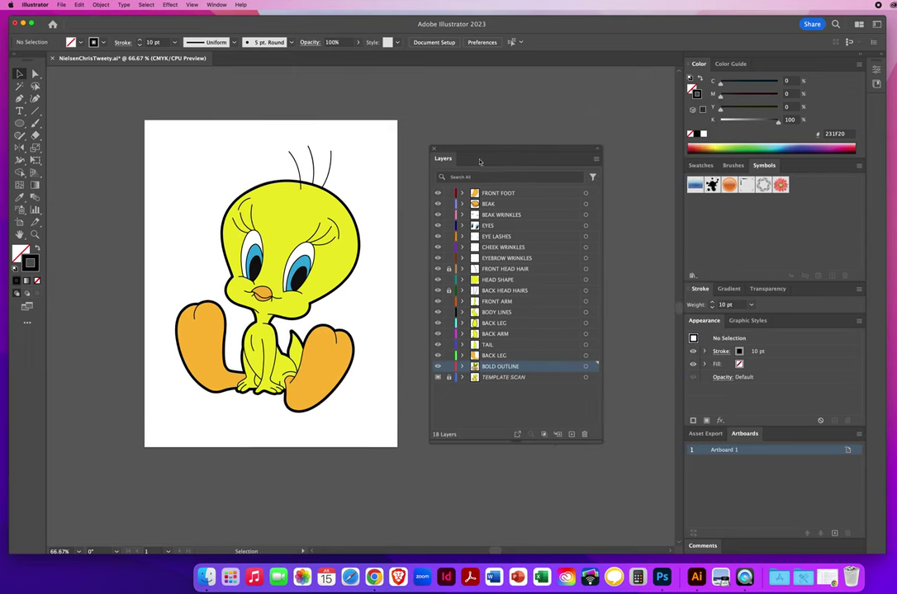
pyautogui.press('space')
pyautogui.moveTo(252, 221); pyautogui.dragTo(272, 217)
pyautogui.moveTo(464, 150); pyautogui.dragTo(473, 138)
pyautogui.click(524, 366)
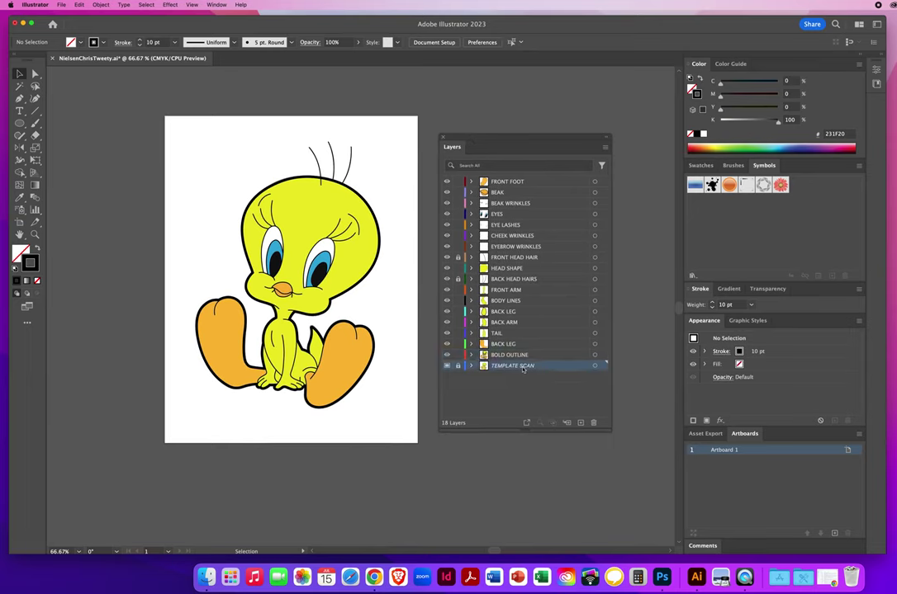
pyautogui.moveTo(513, 369); pyautogui.dragTo(548, 376)
pyautogui.moveTo(589, 415); pyautogui.dragTo(593, 423)
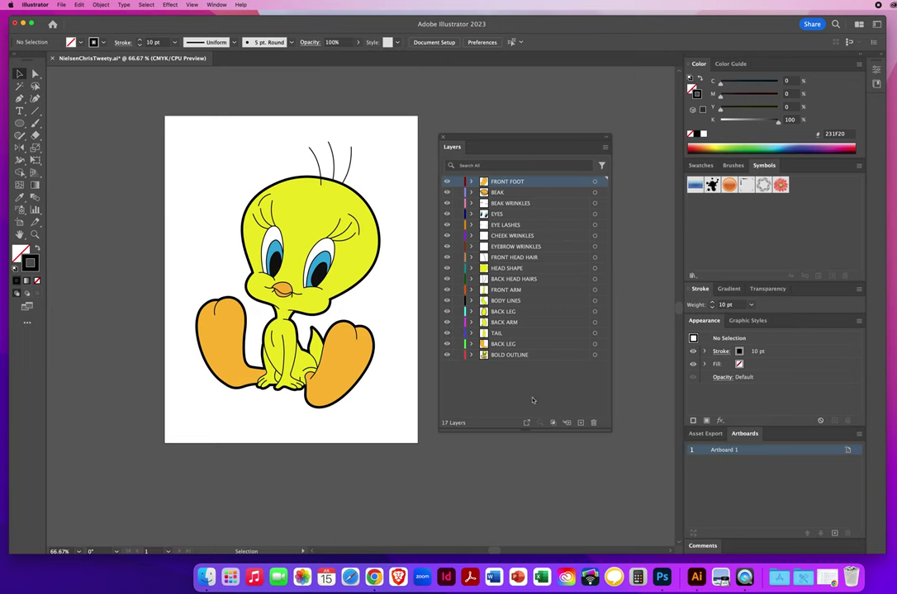
# - Save the finished Tweety document under its existing file name
pyautogui.click(63, 5)
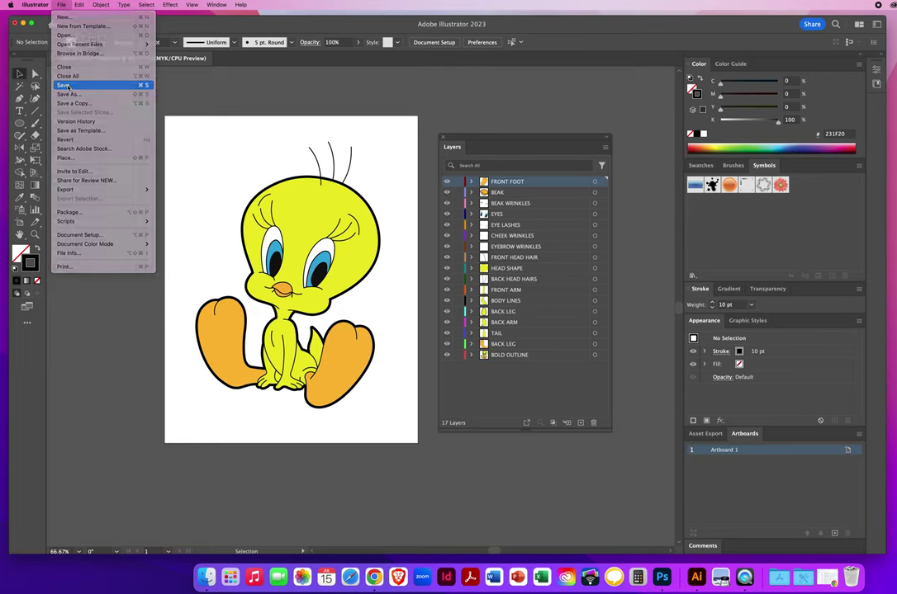
pyautogui.click(66, 86)
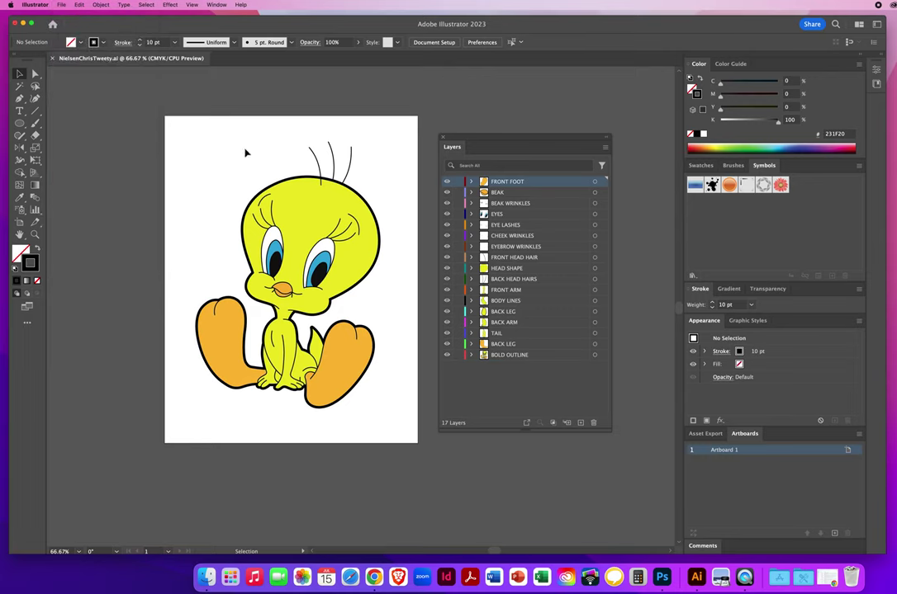